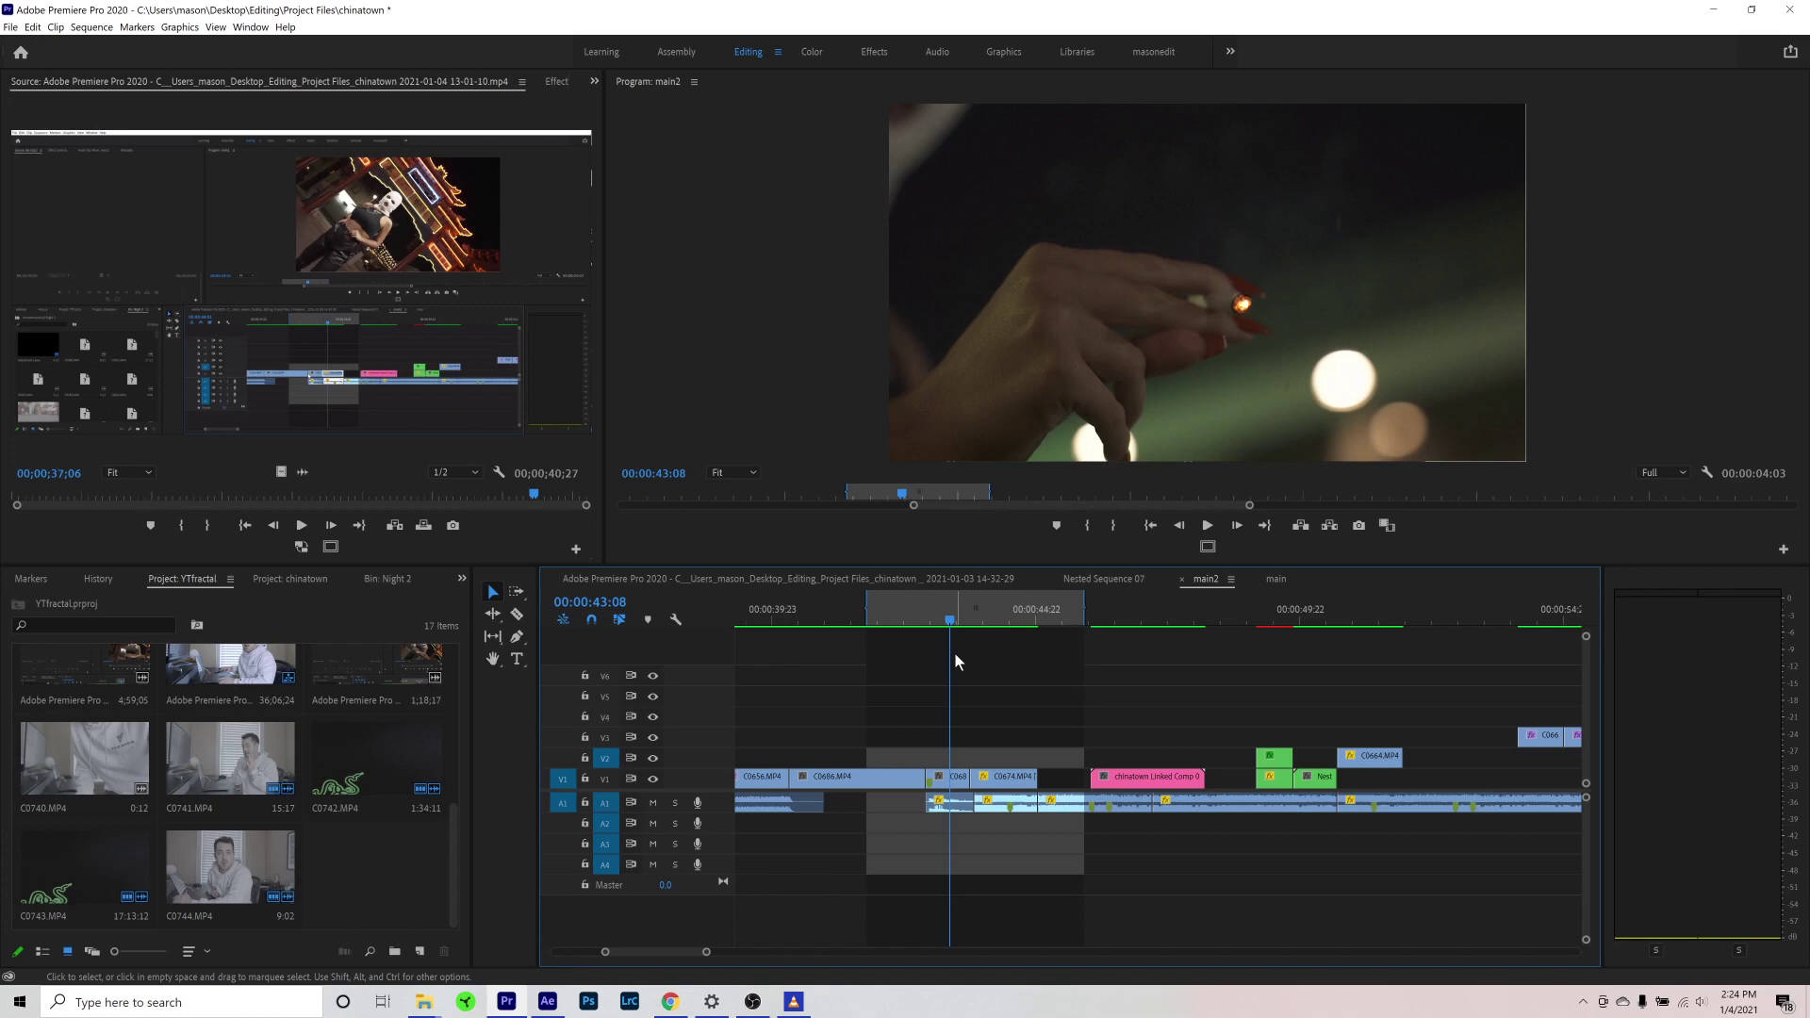
# Step: Select C0674.MP4 with its audio and replace it with a linked After Effects composition
pyautogui.press('space')
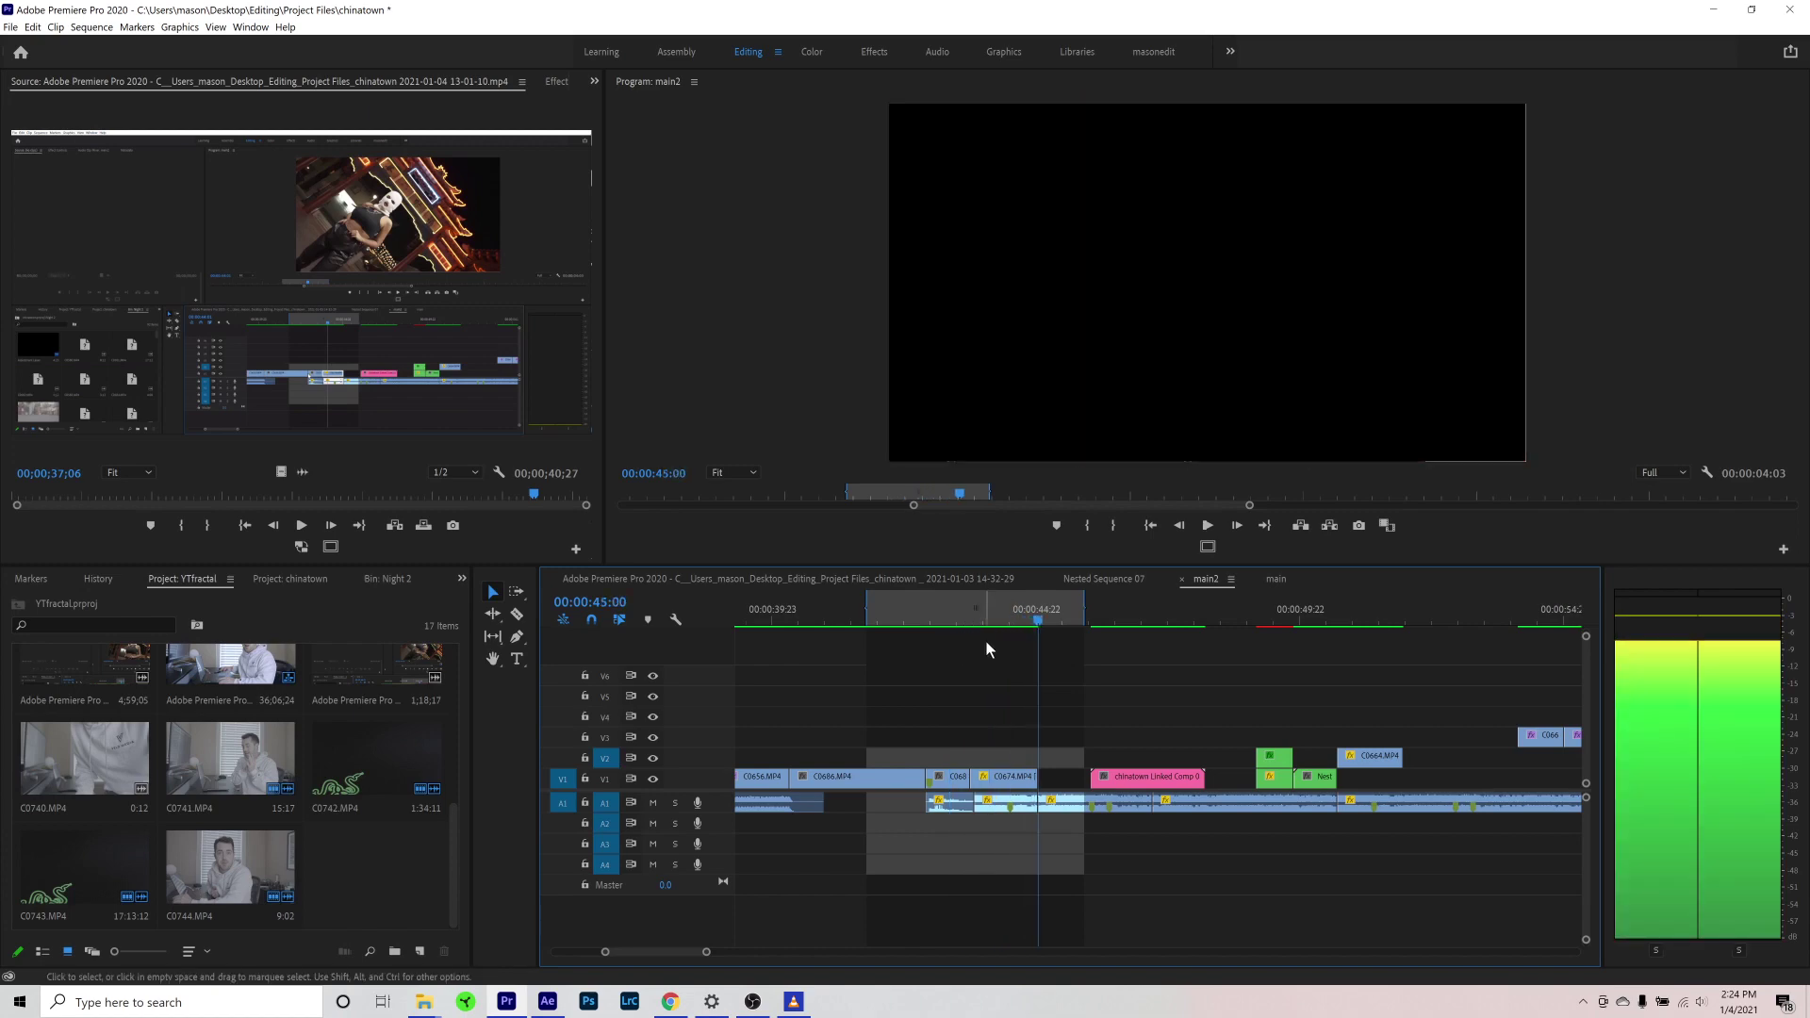
pyautogui.click(985, 619)
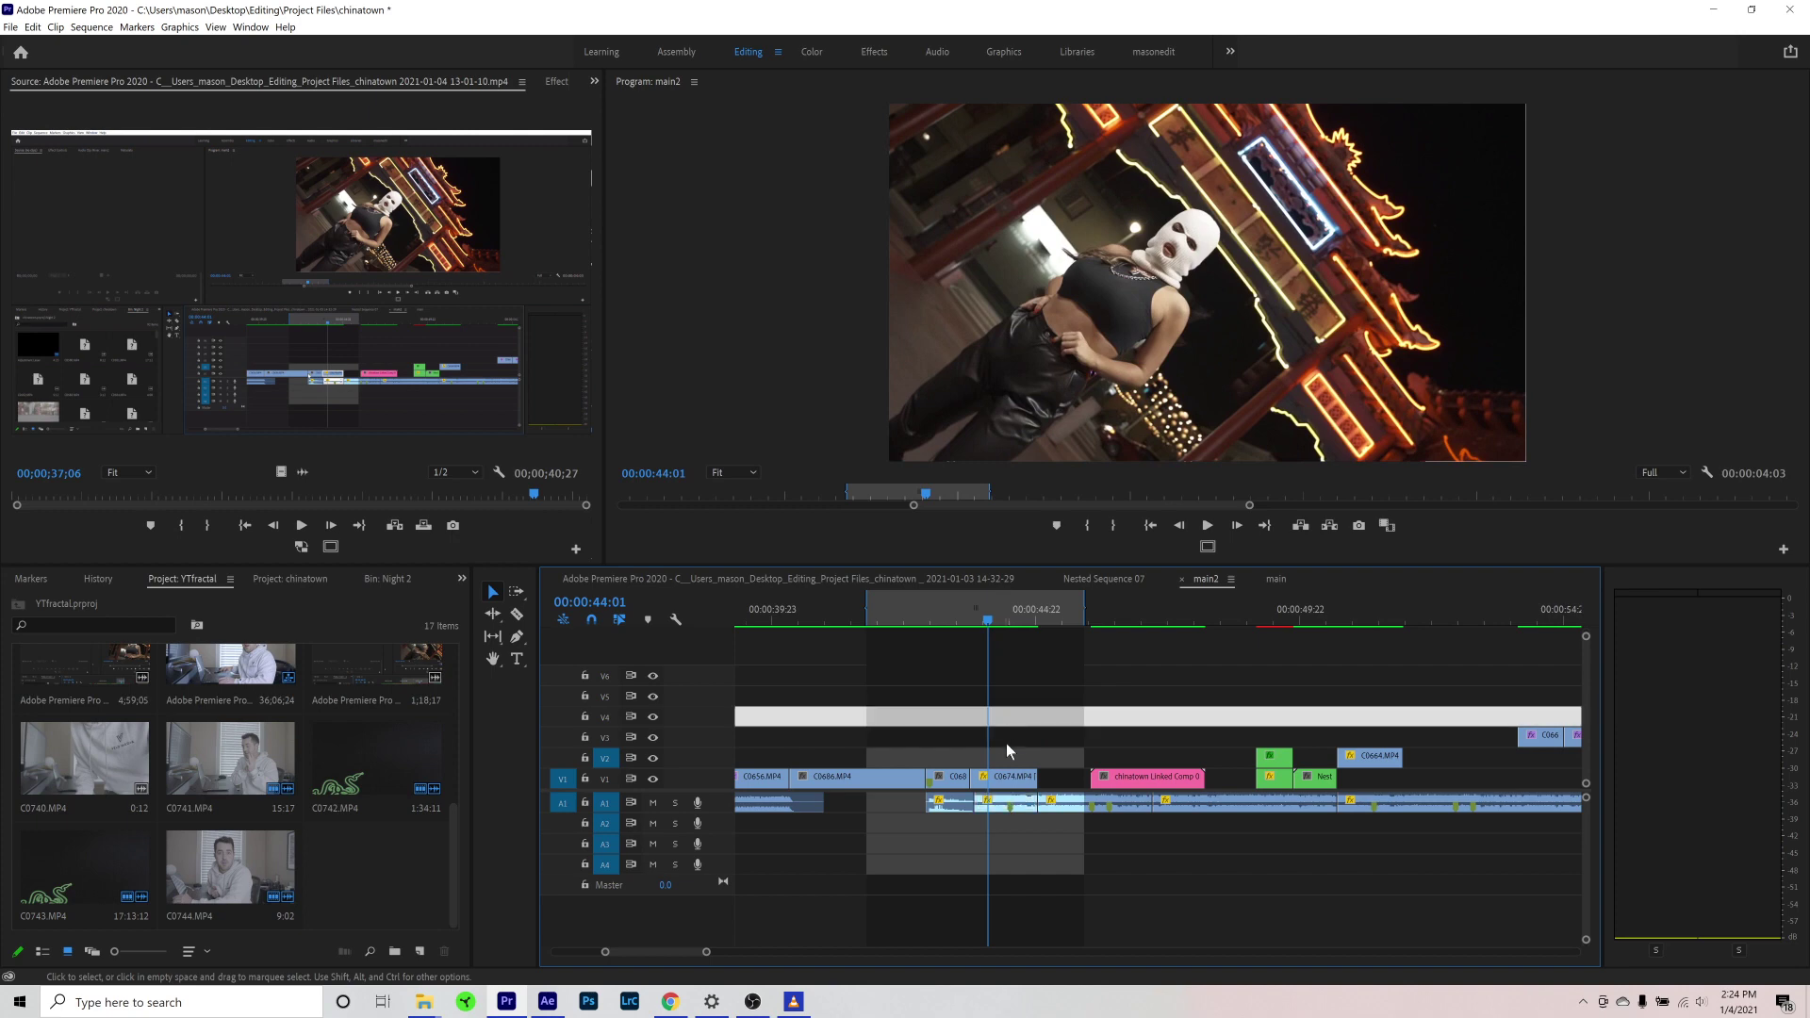
pyautogui.click(1027, 827)
pyautogui.moveTo(999, 788); pyautogui.dragTo(996, 772)
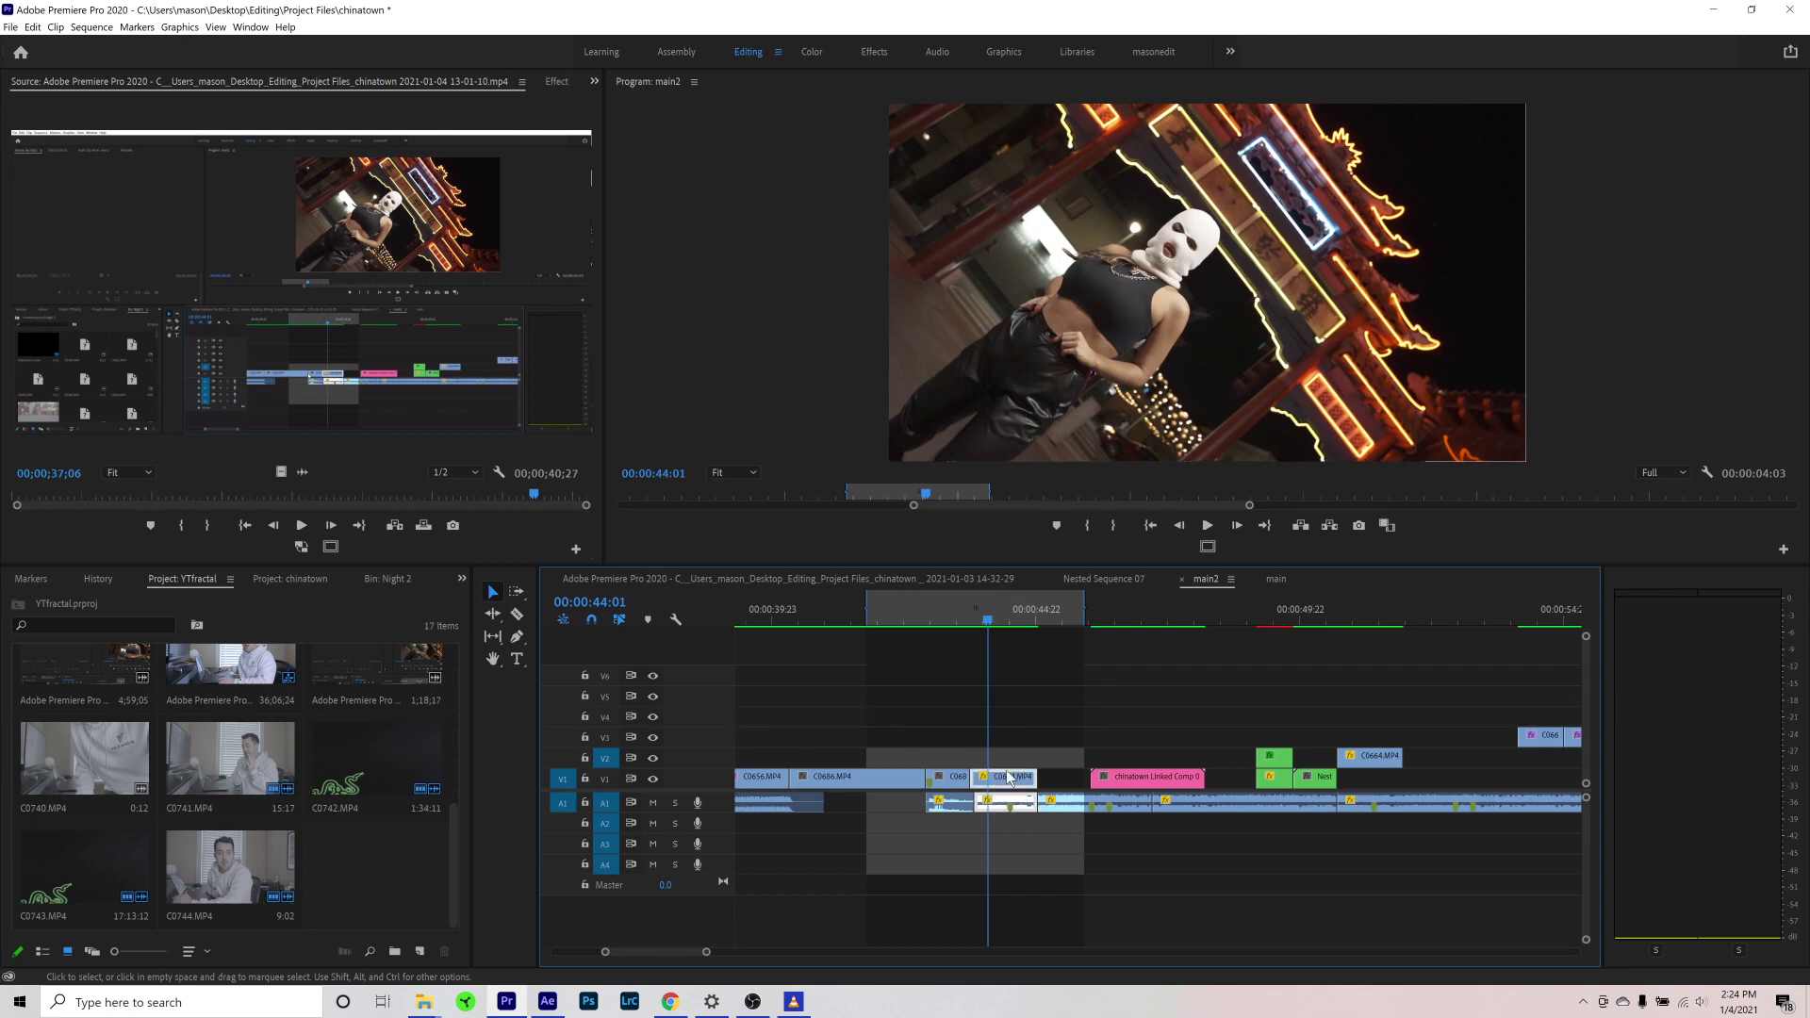
pyautogui.rightClick(1007, 779)
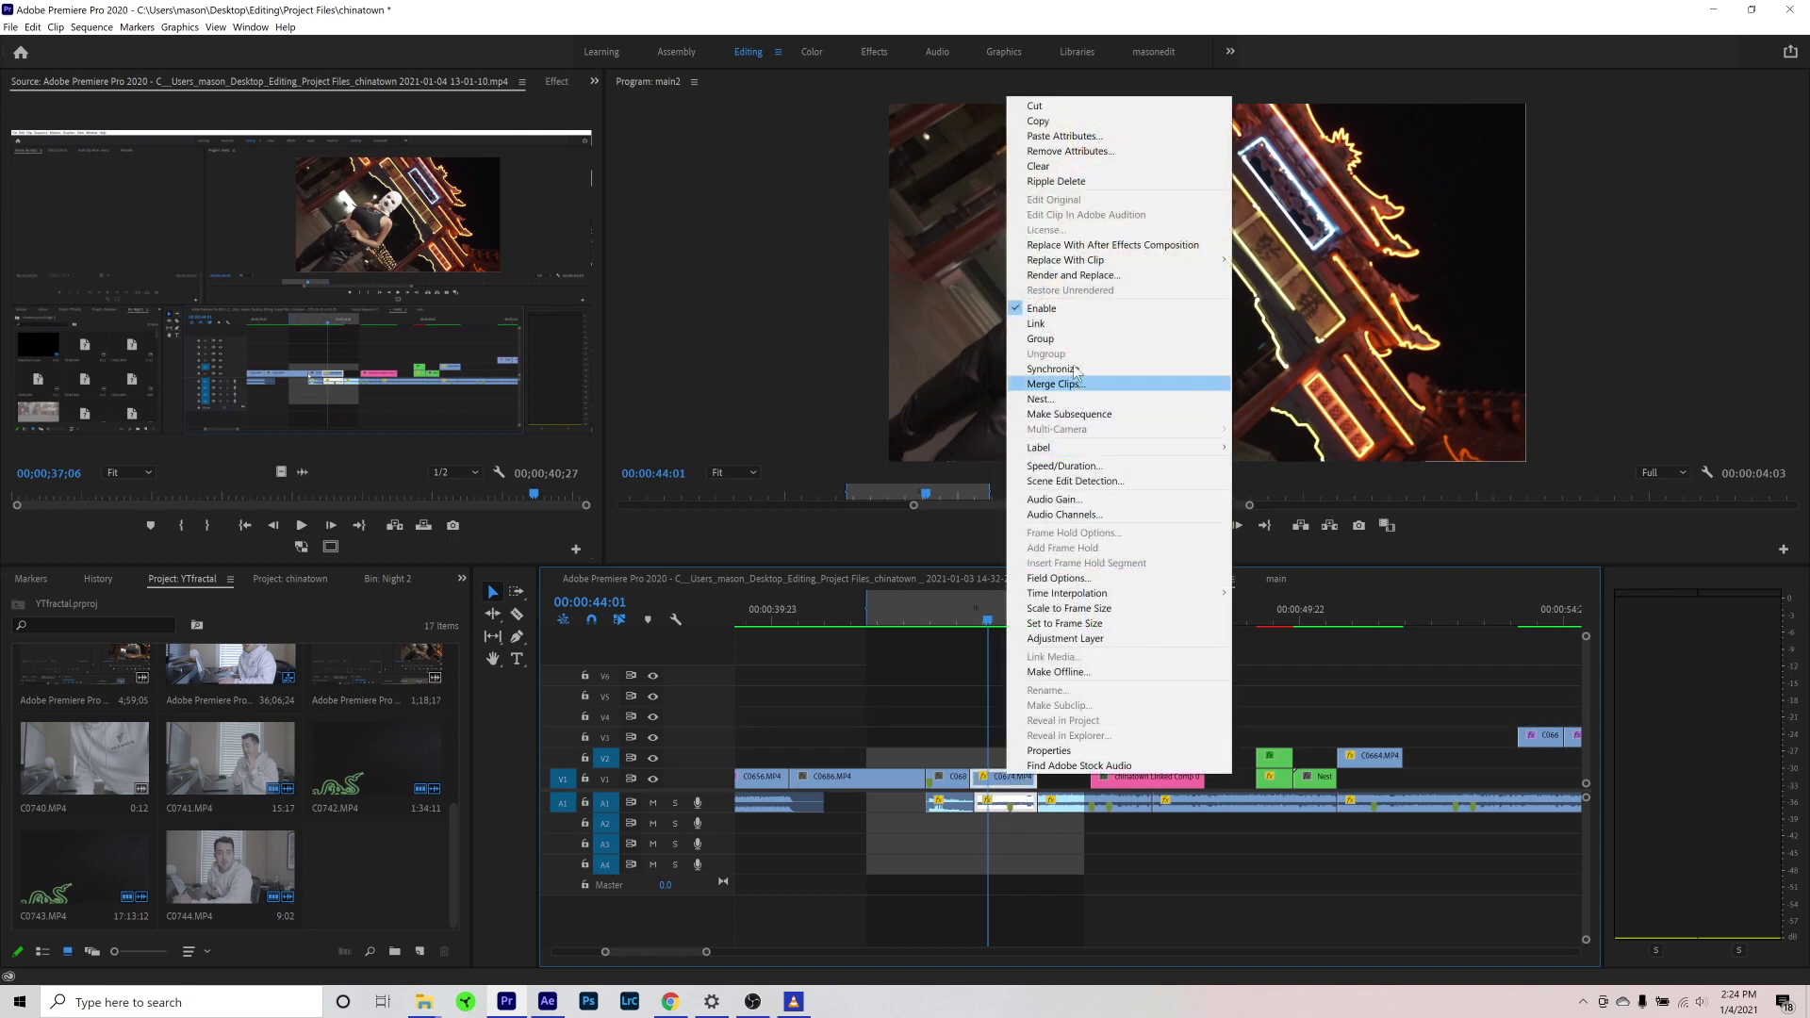
pyautogui.click(1060, 247)
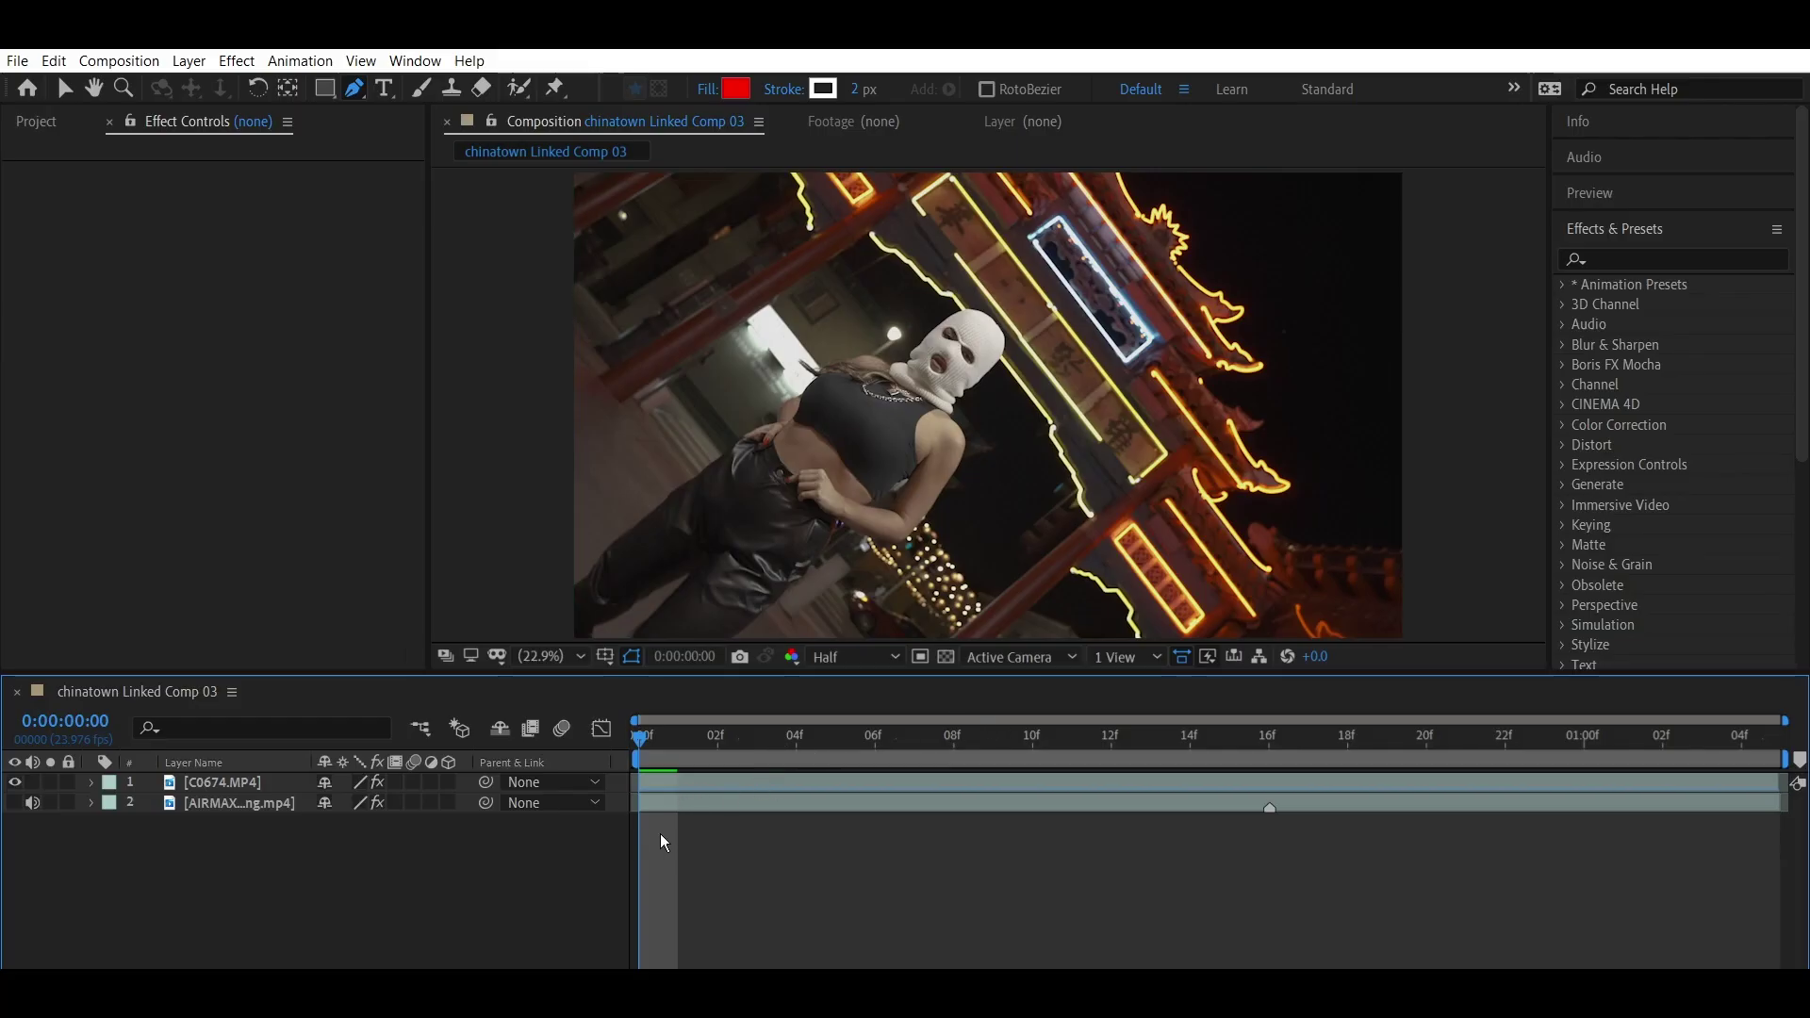
pyautogui.moveTo(711, 757); pyautogui.dragTo(635, 768)
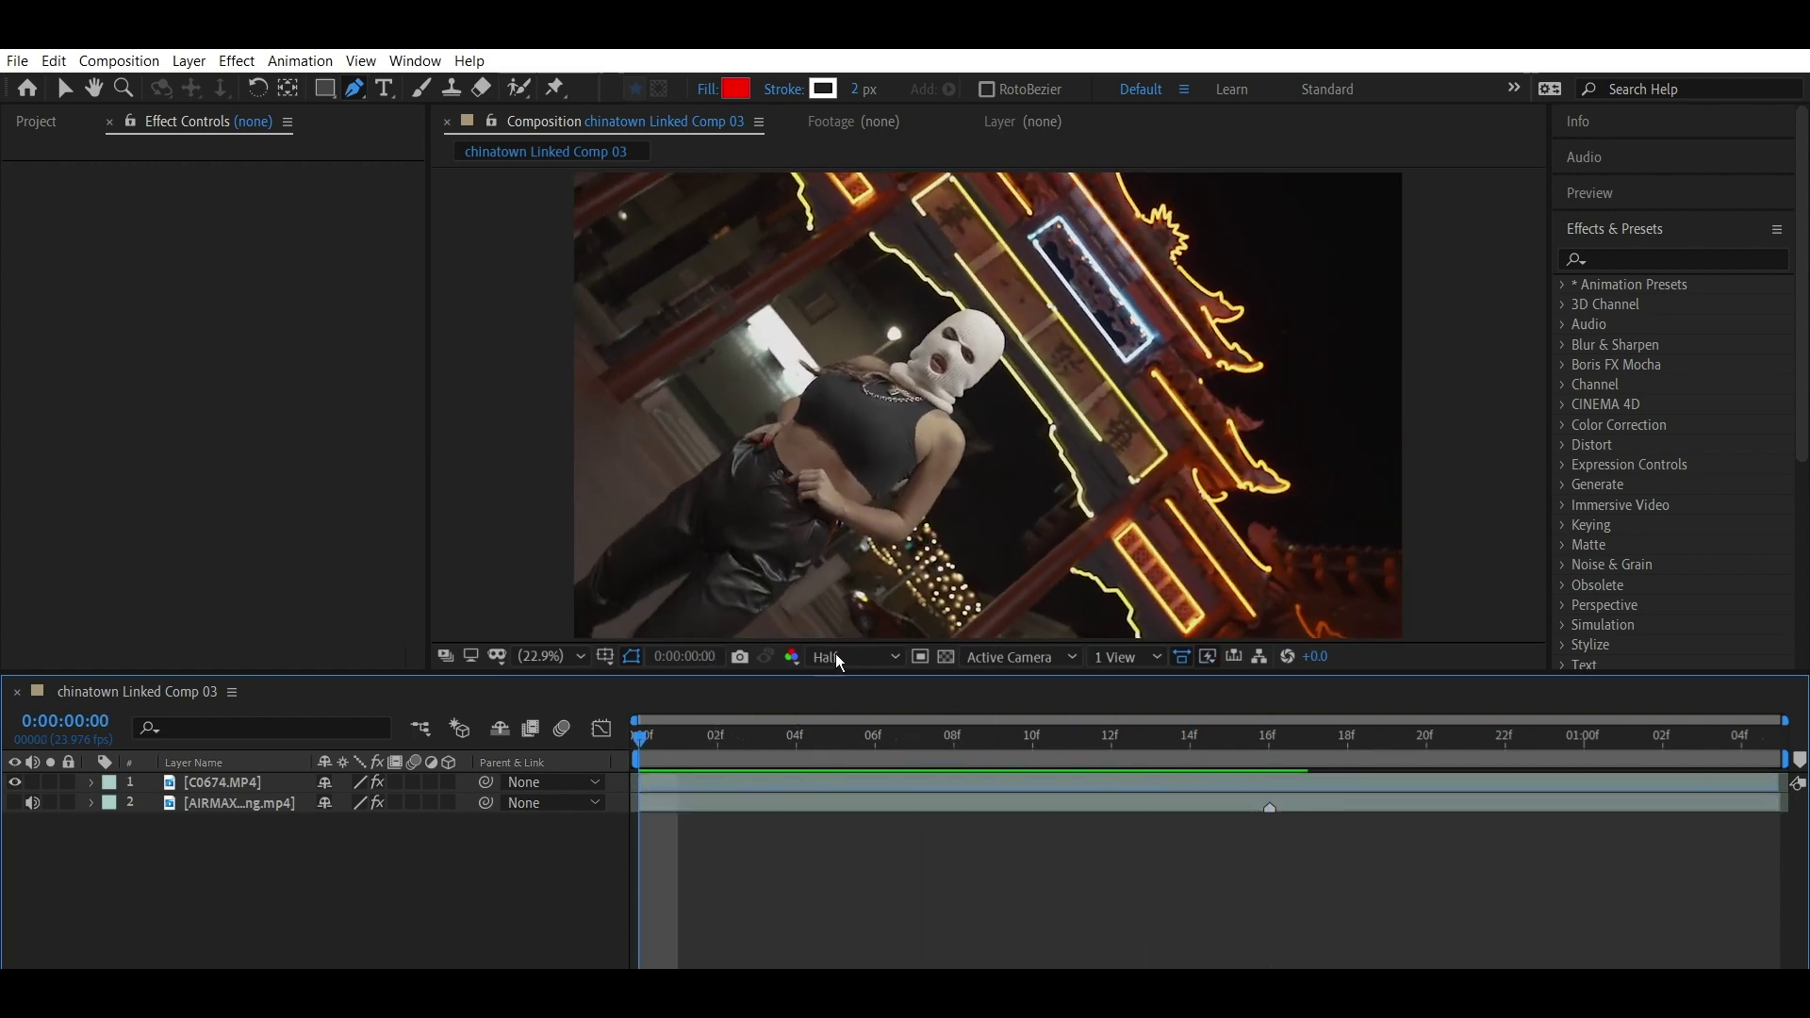
pyautogui.click(997, 669)
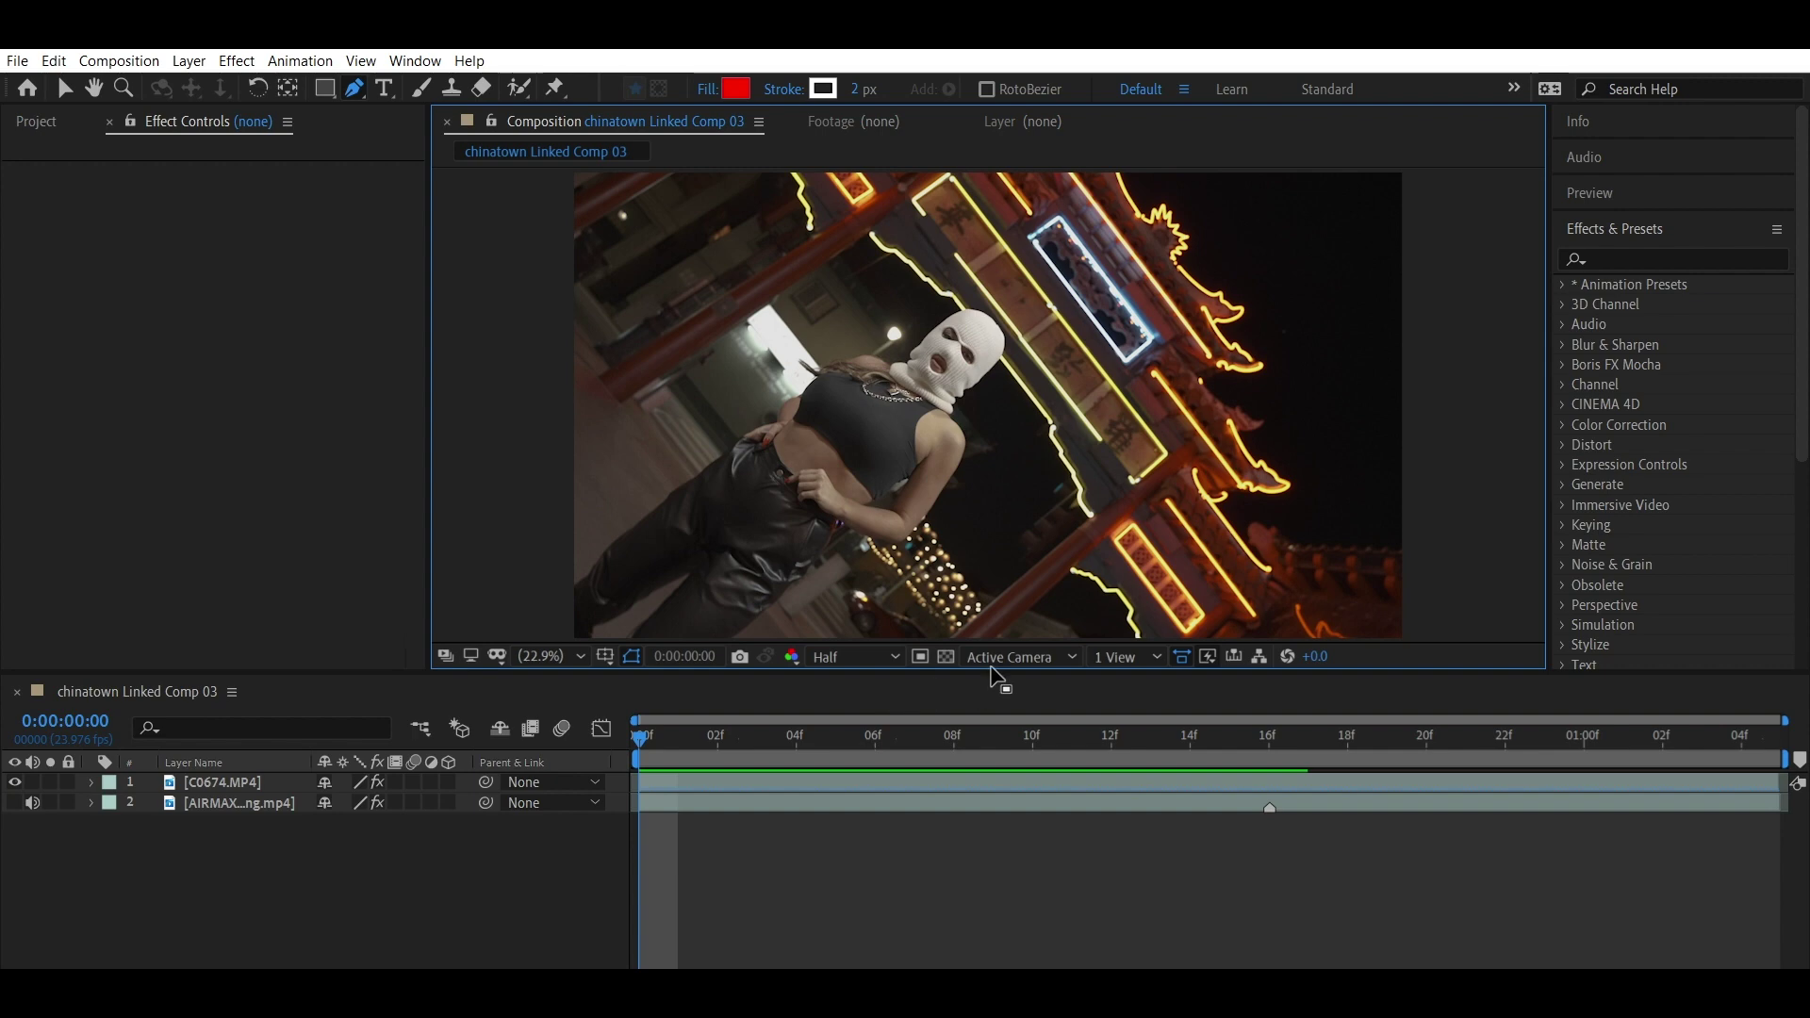
pyautogui.click(887, 650)
pyautogui.press('space')
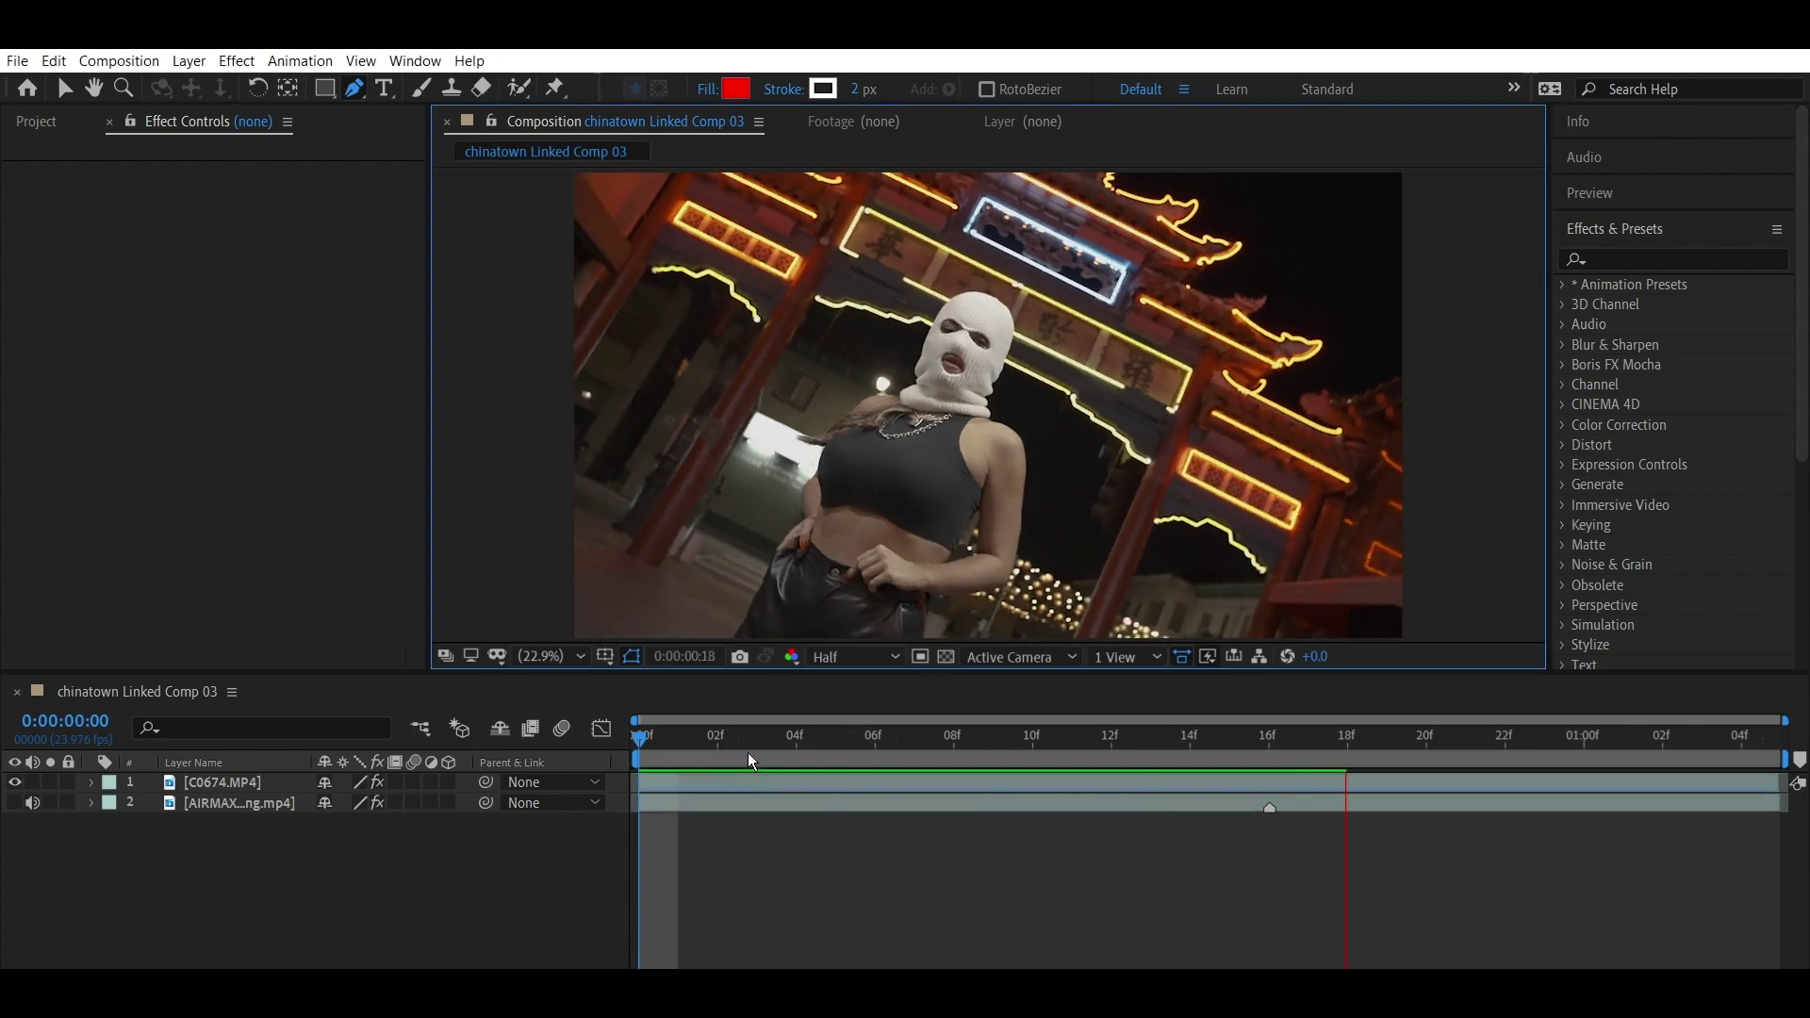
pyautogui.press('space')
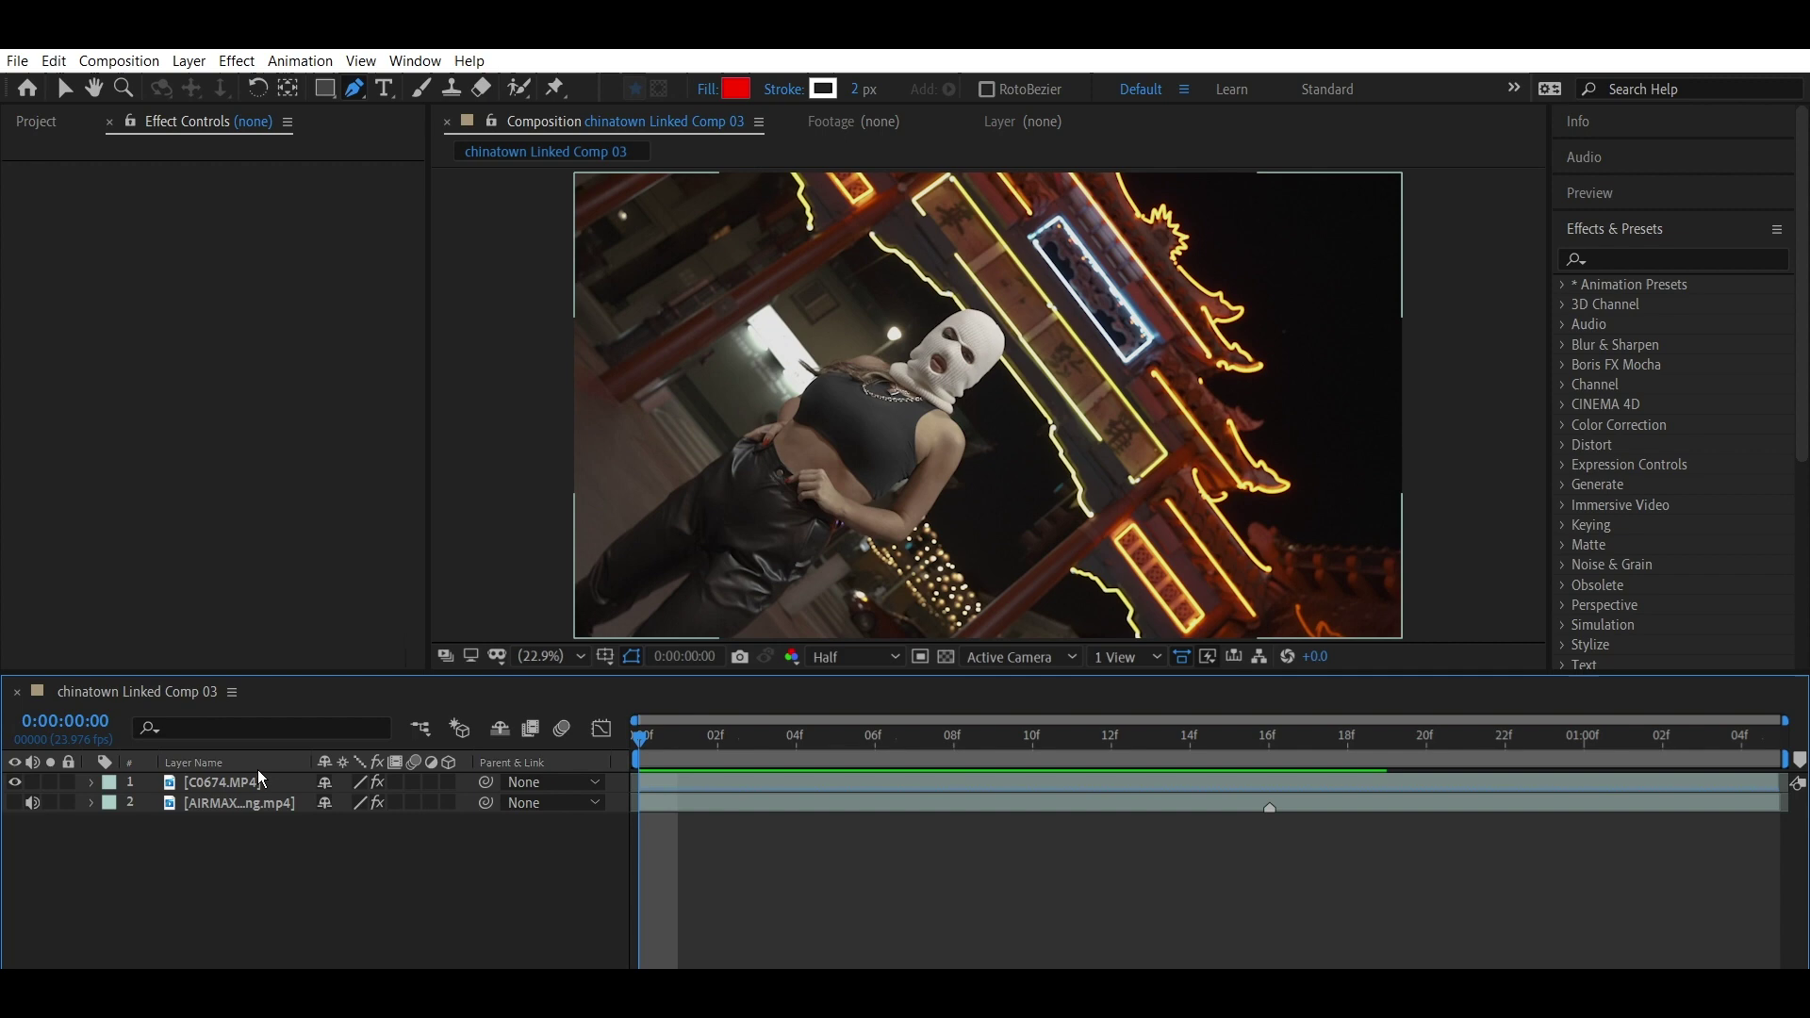
# Step: Duplicate the C0674.MP4 layer and rename the top copy 'mask'
pyautogui.click(261, 782)
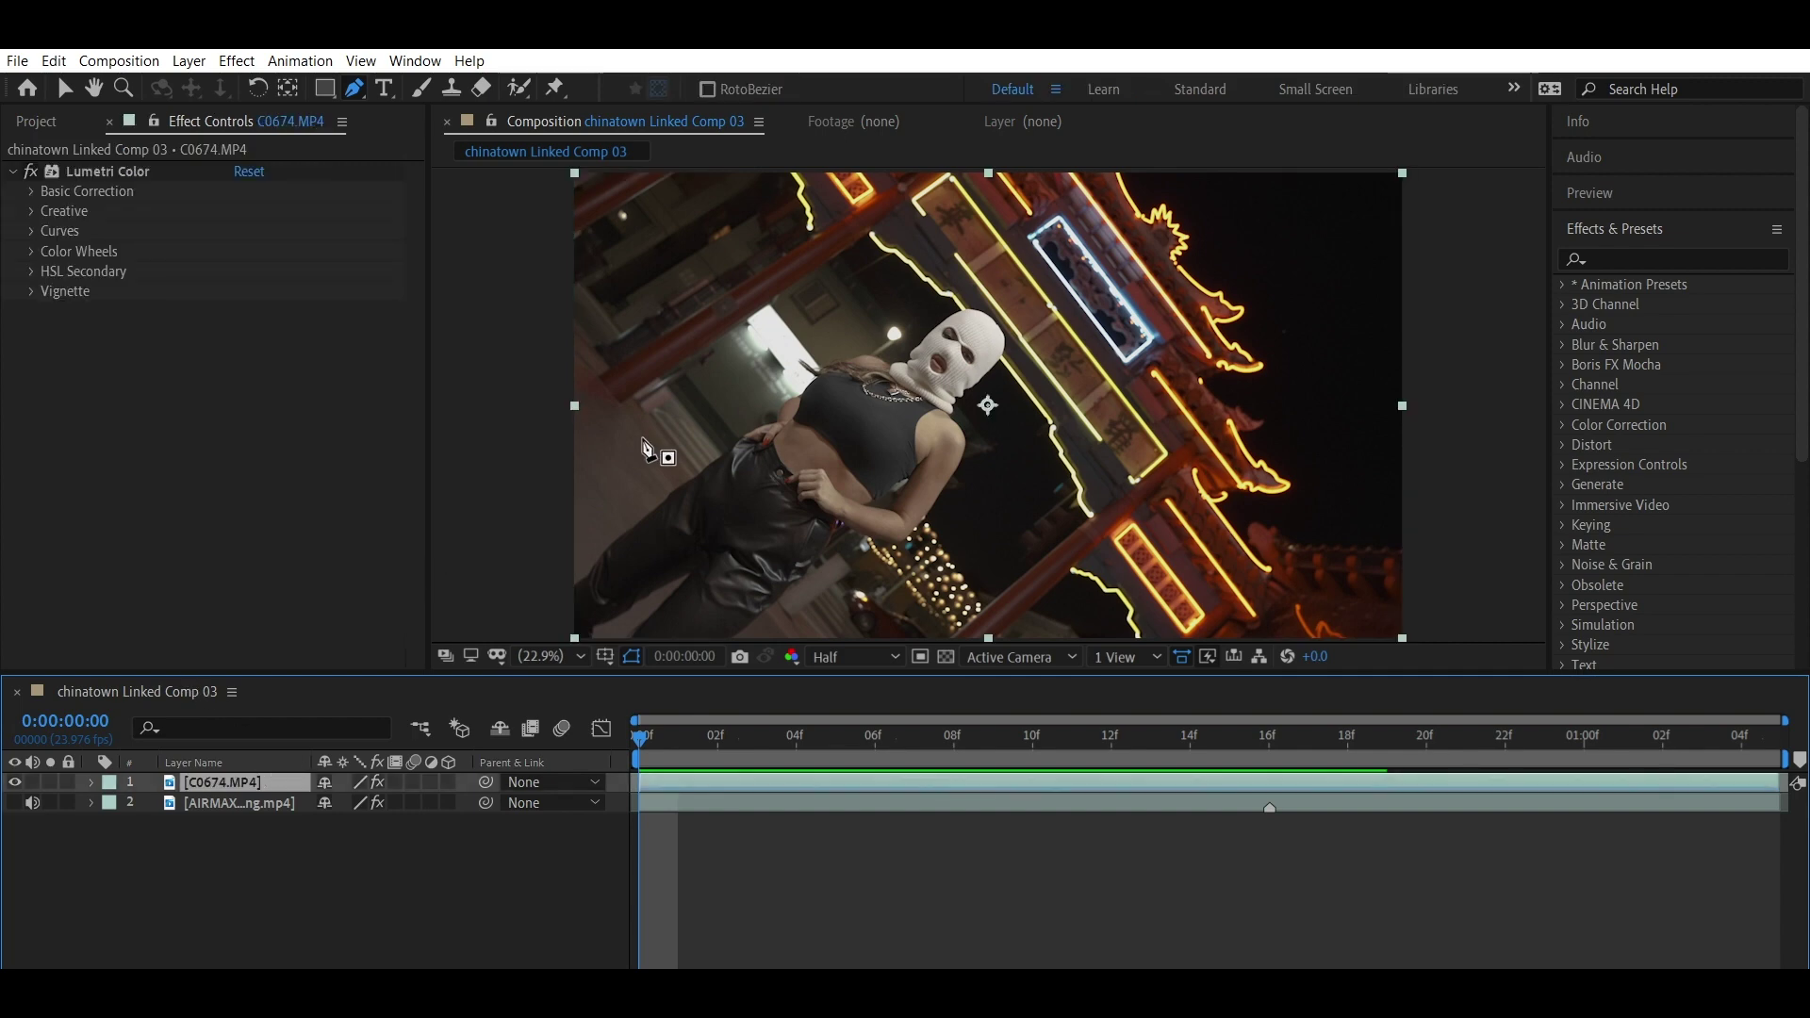
pyautogui.hotkey('ctrl', 'd')
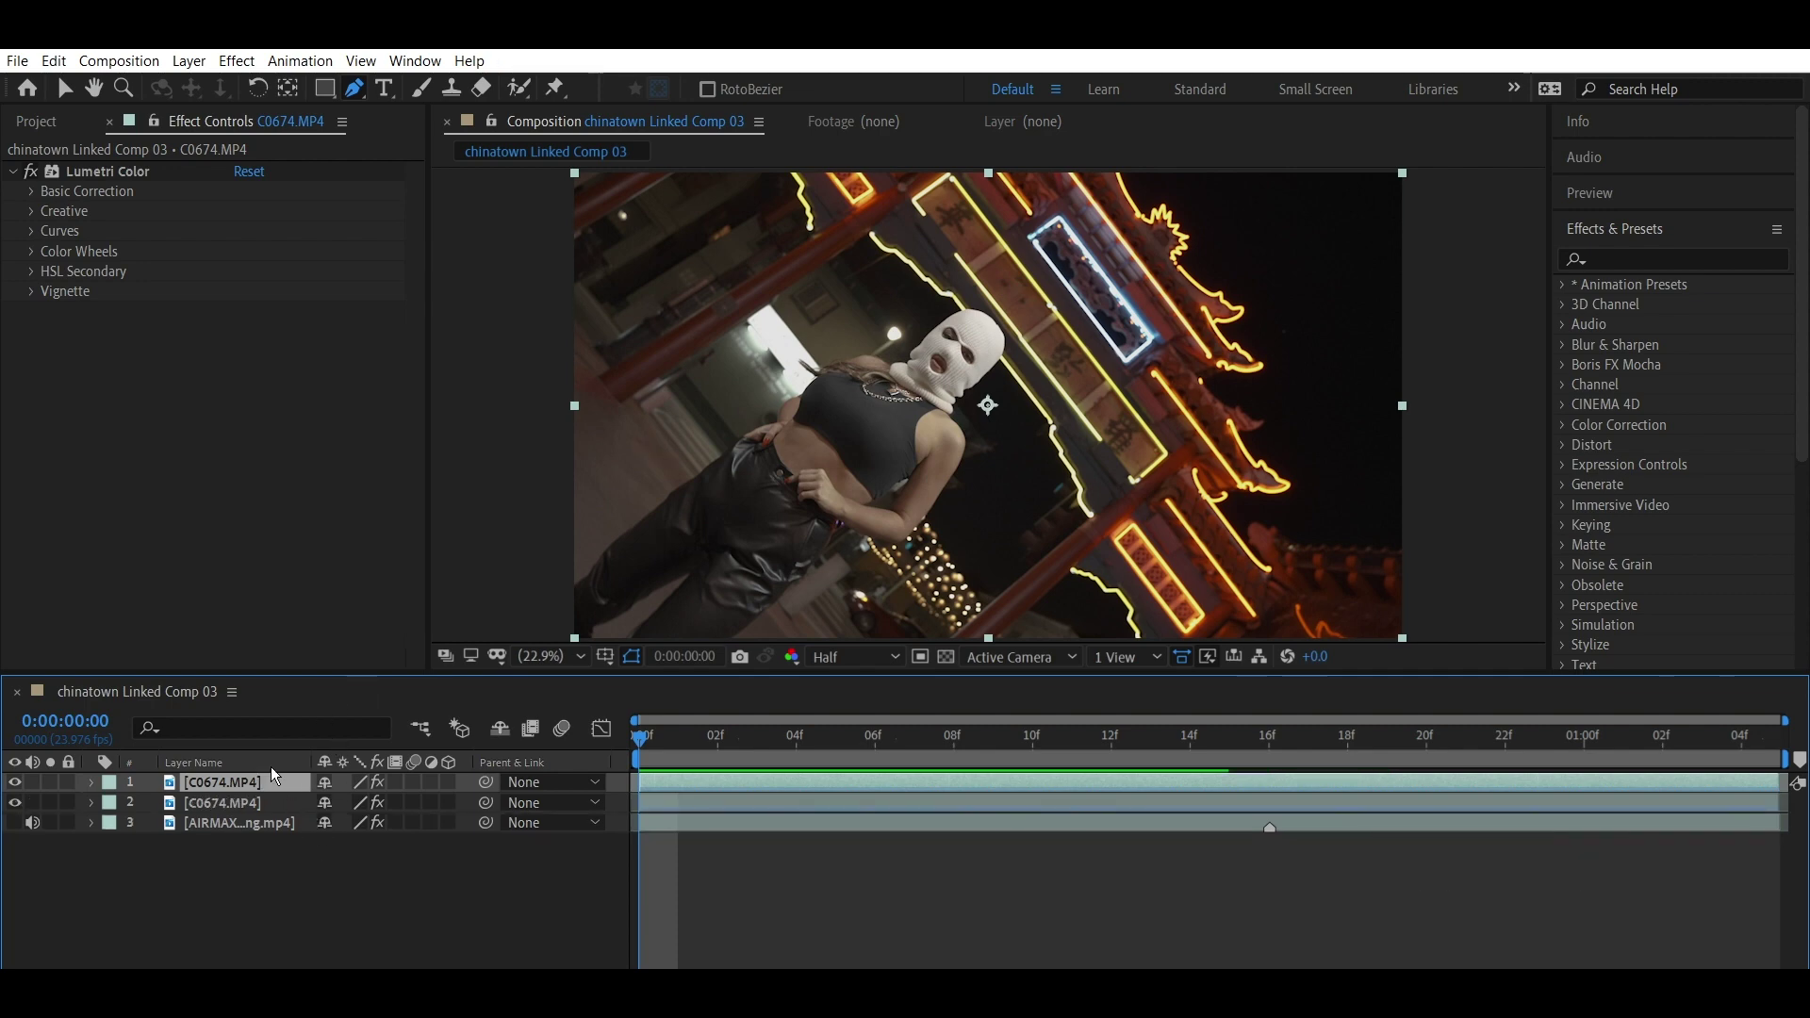
pyautogui.press('Return')
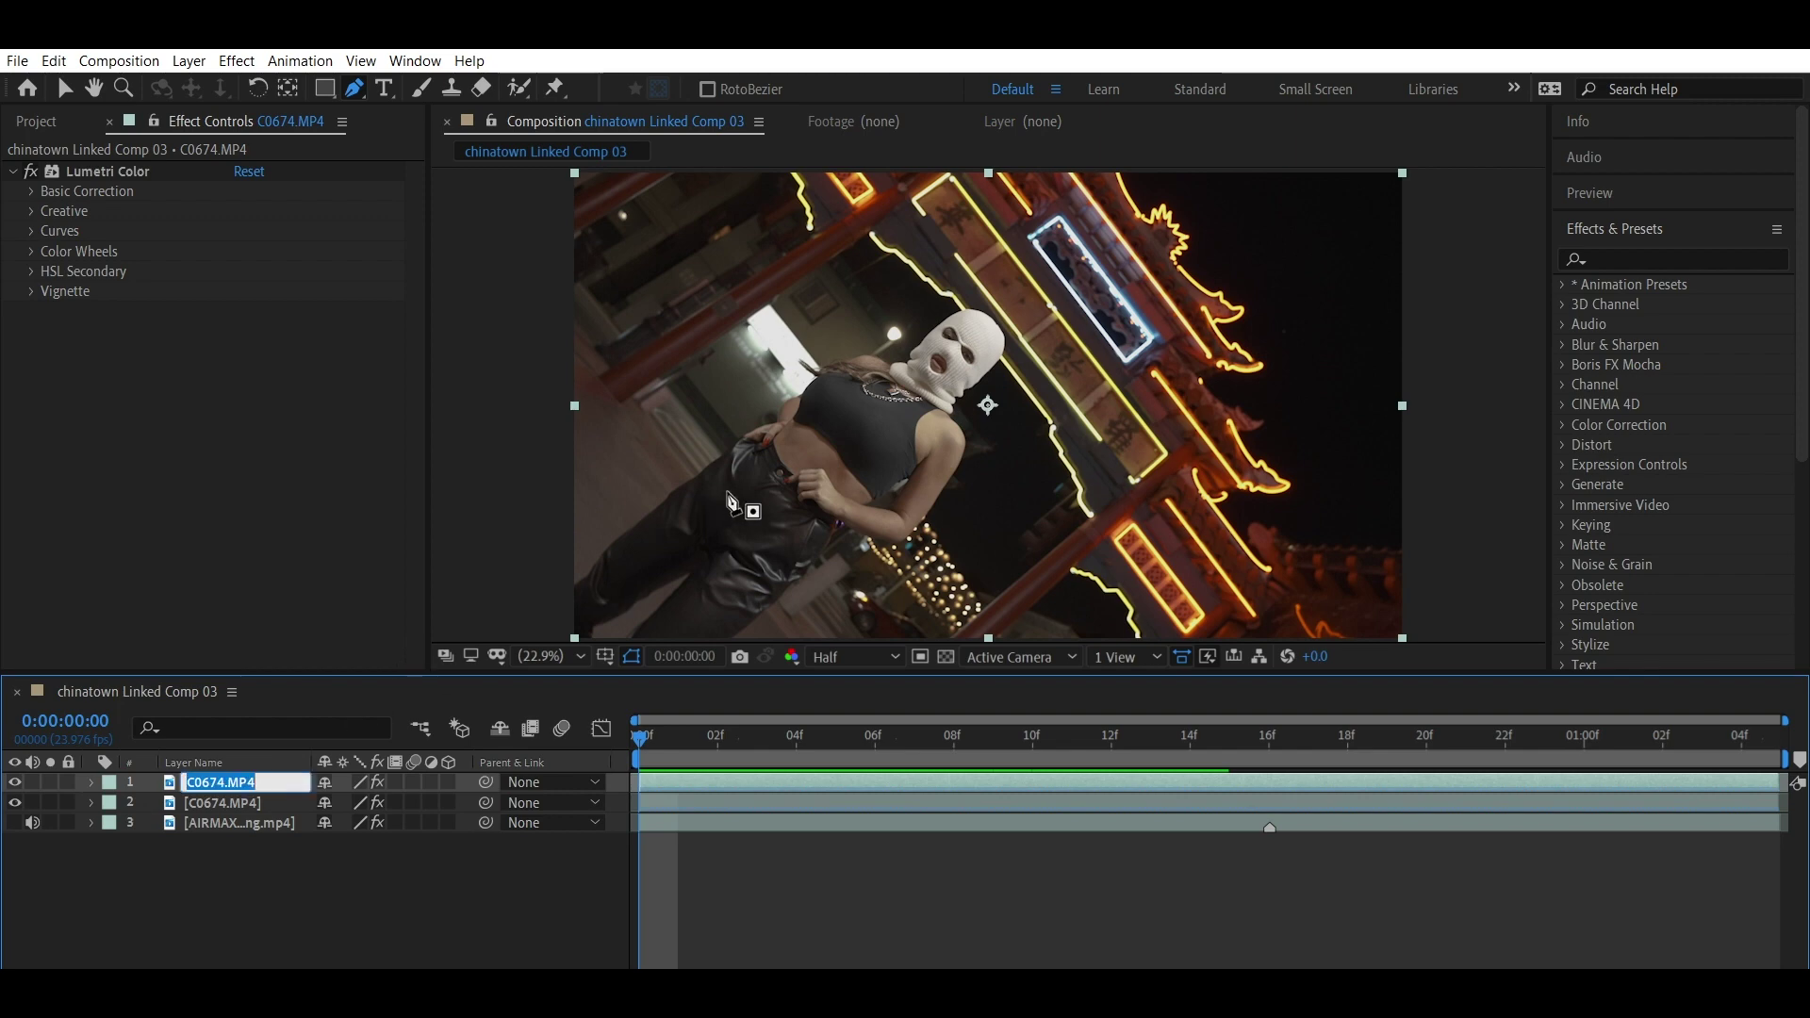
pyautogui.press('BackSpace')
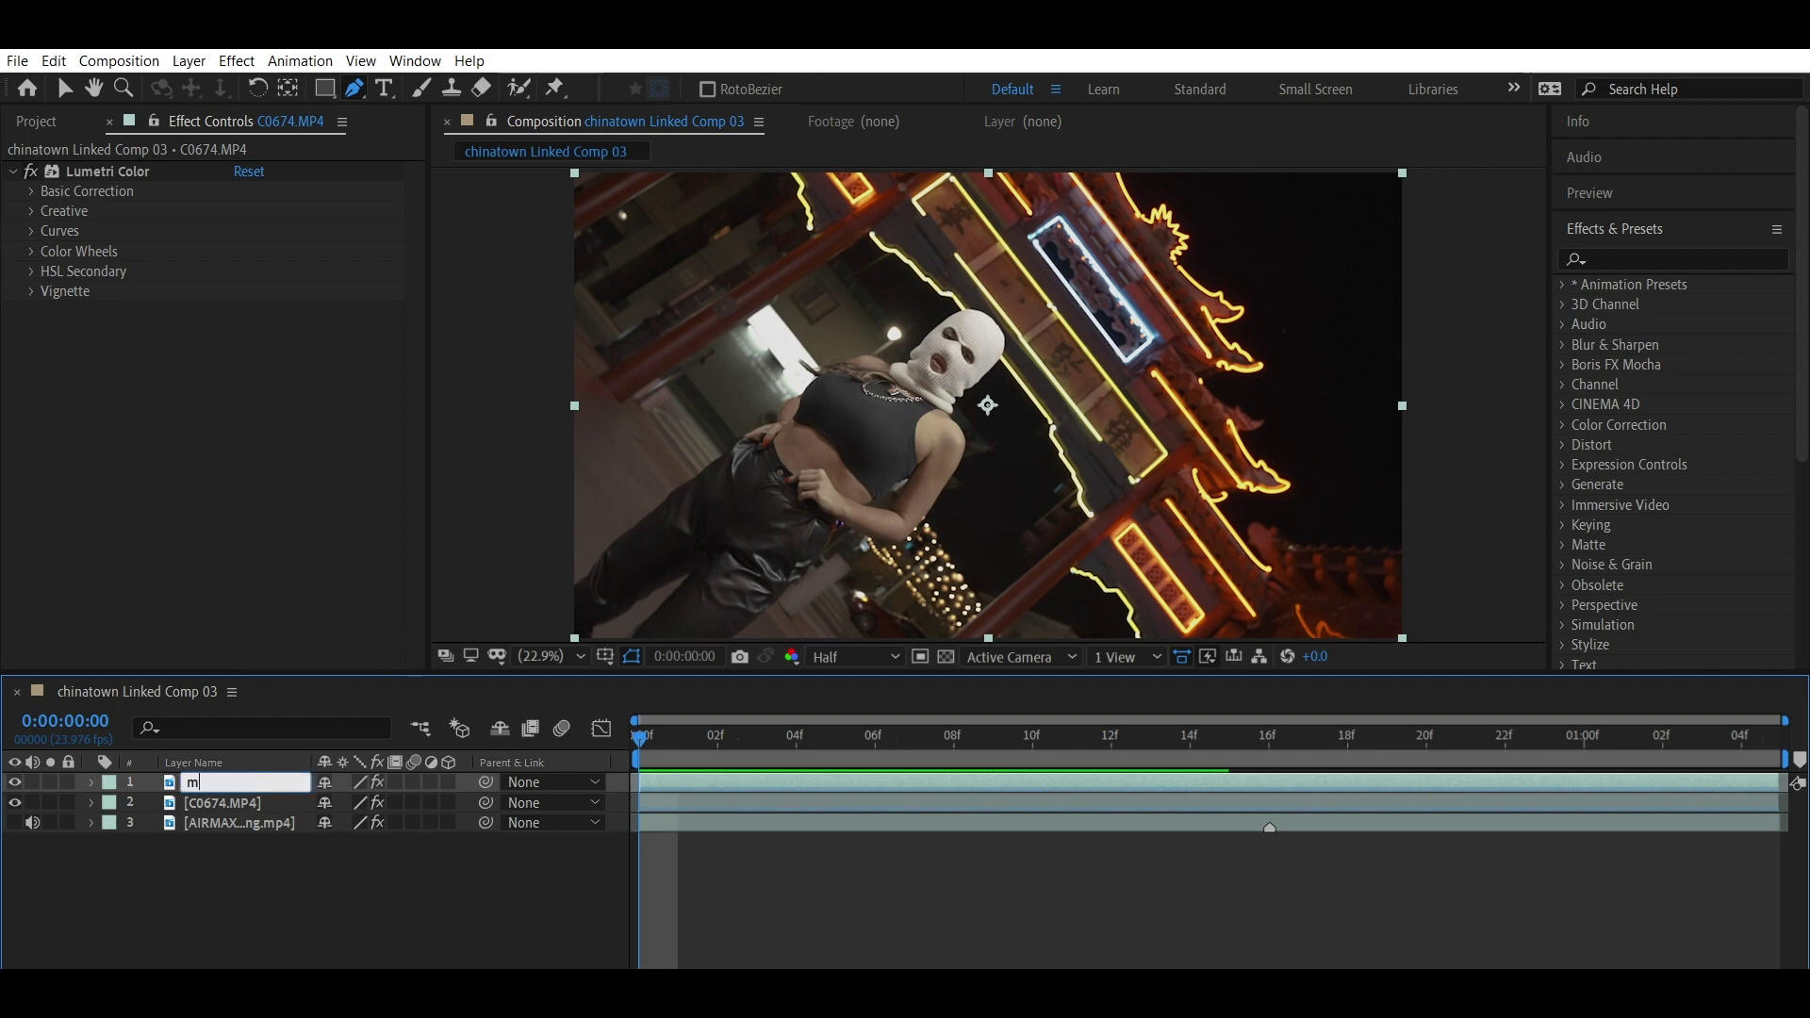
pyautogui.press('Return')
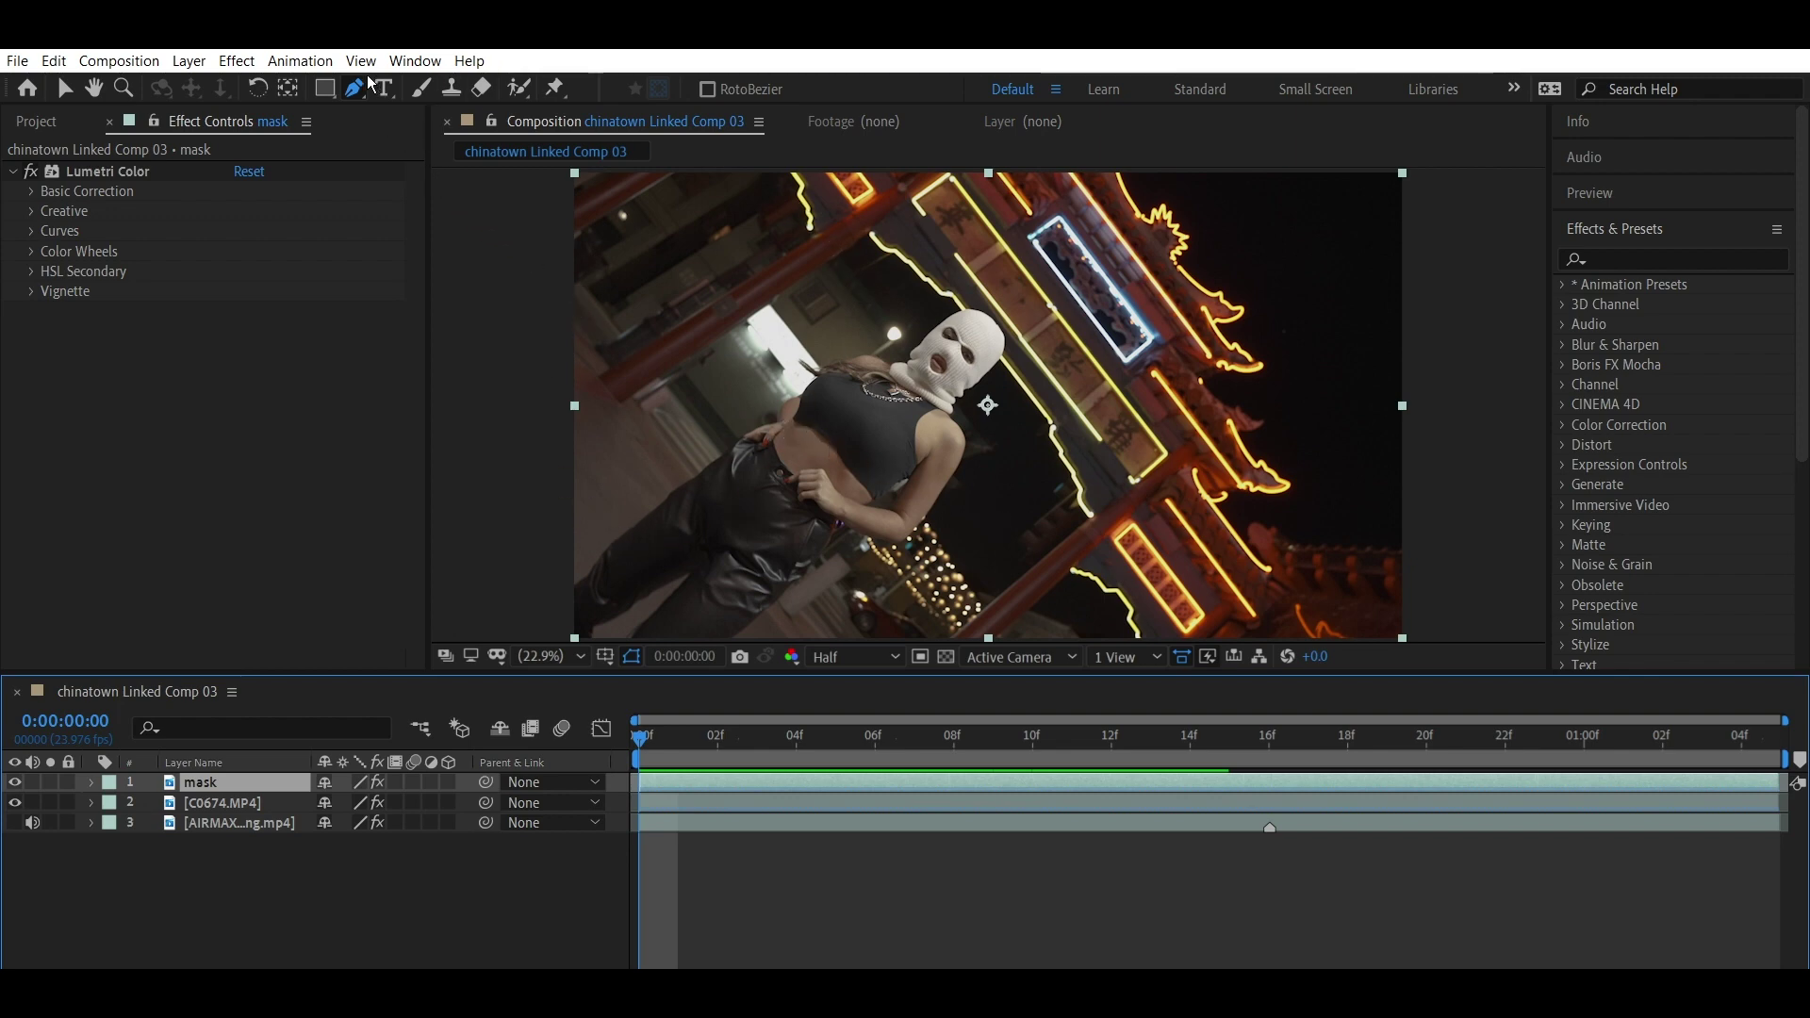
# Step: With the Pen tool, place the first mask point beside the dancer's left leg
pyautogui.press('v')
pyautogui.press('g')
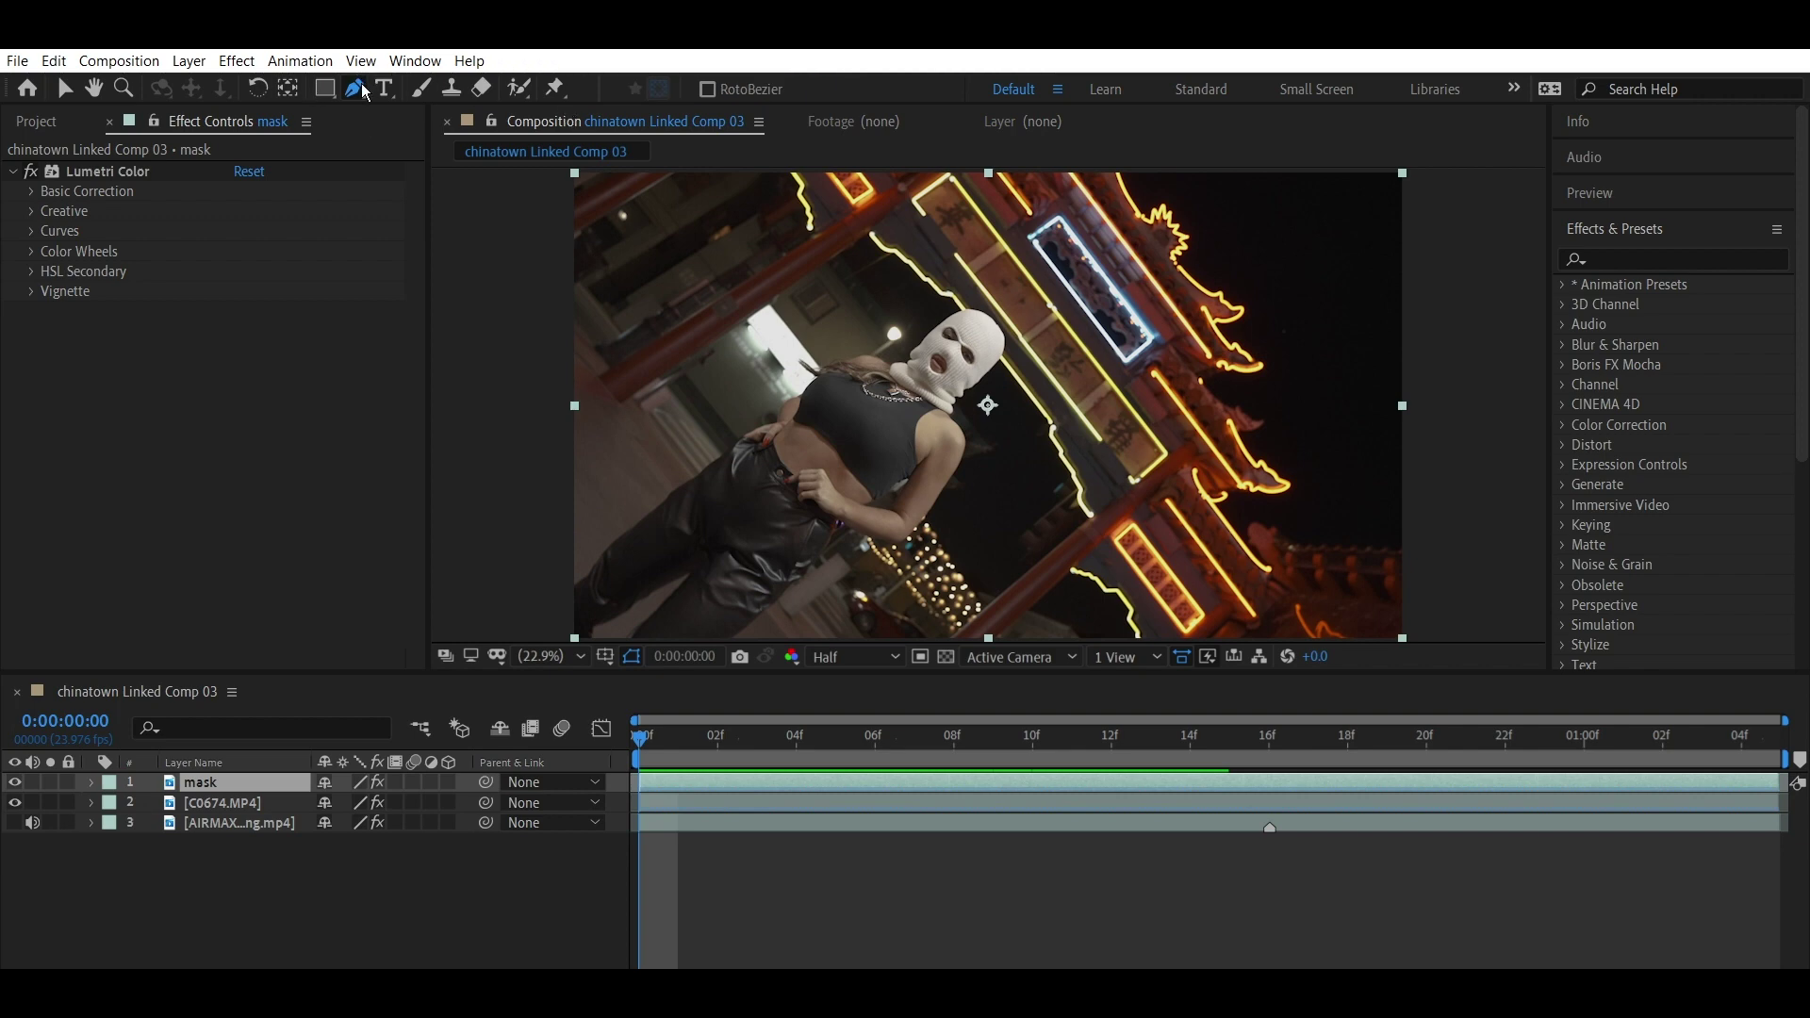
pyautogui.press('g')
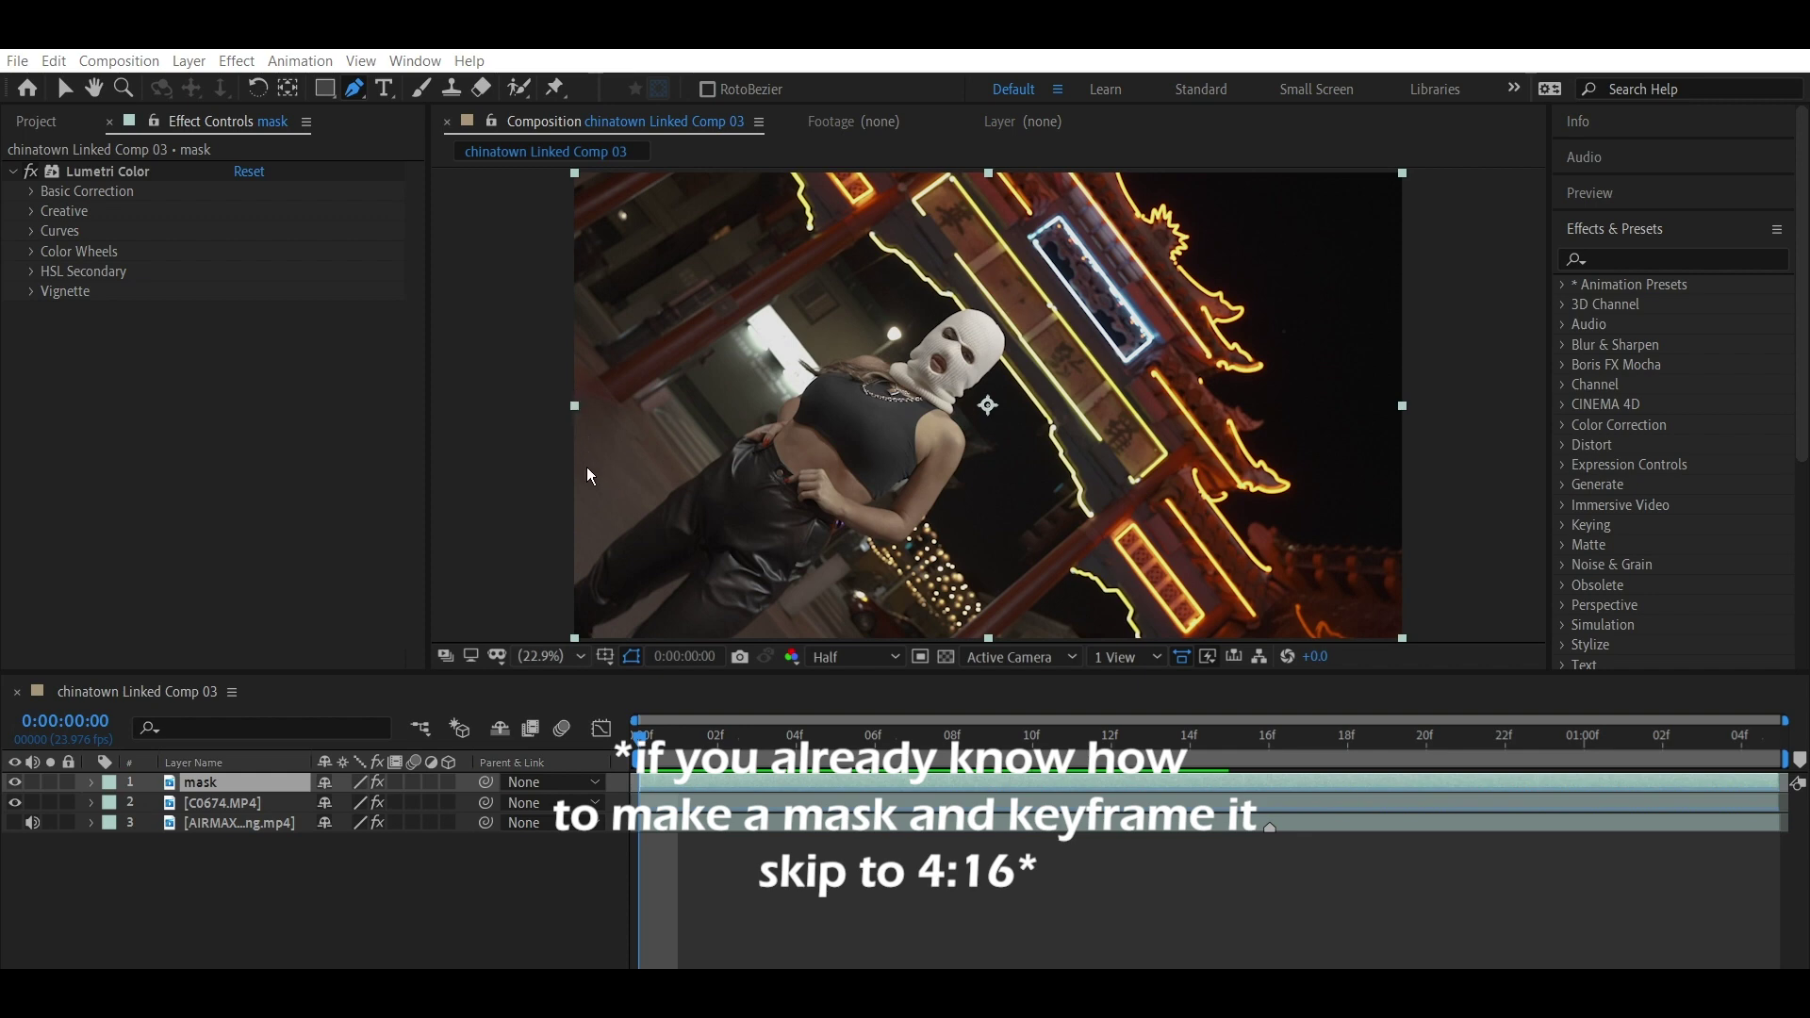
pyautogui.scroll(3, 587, 450)
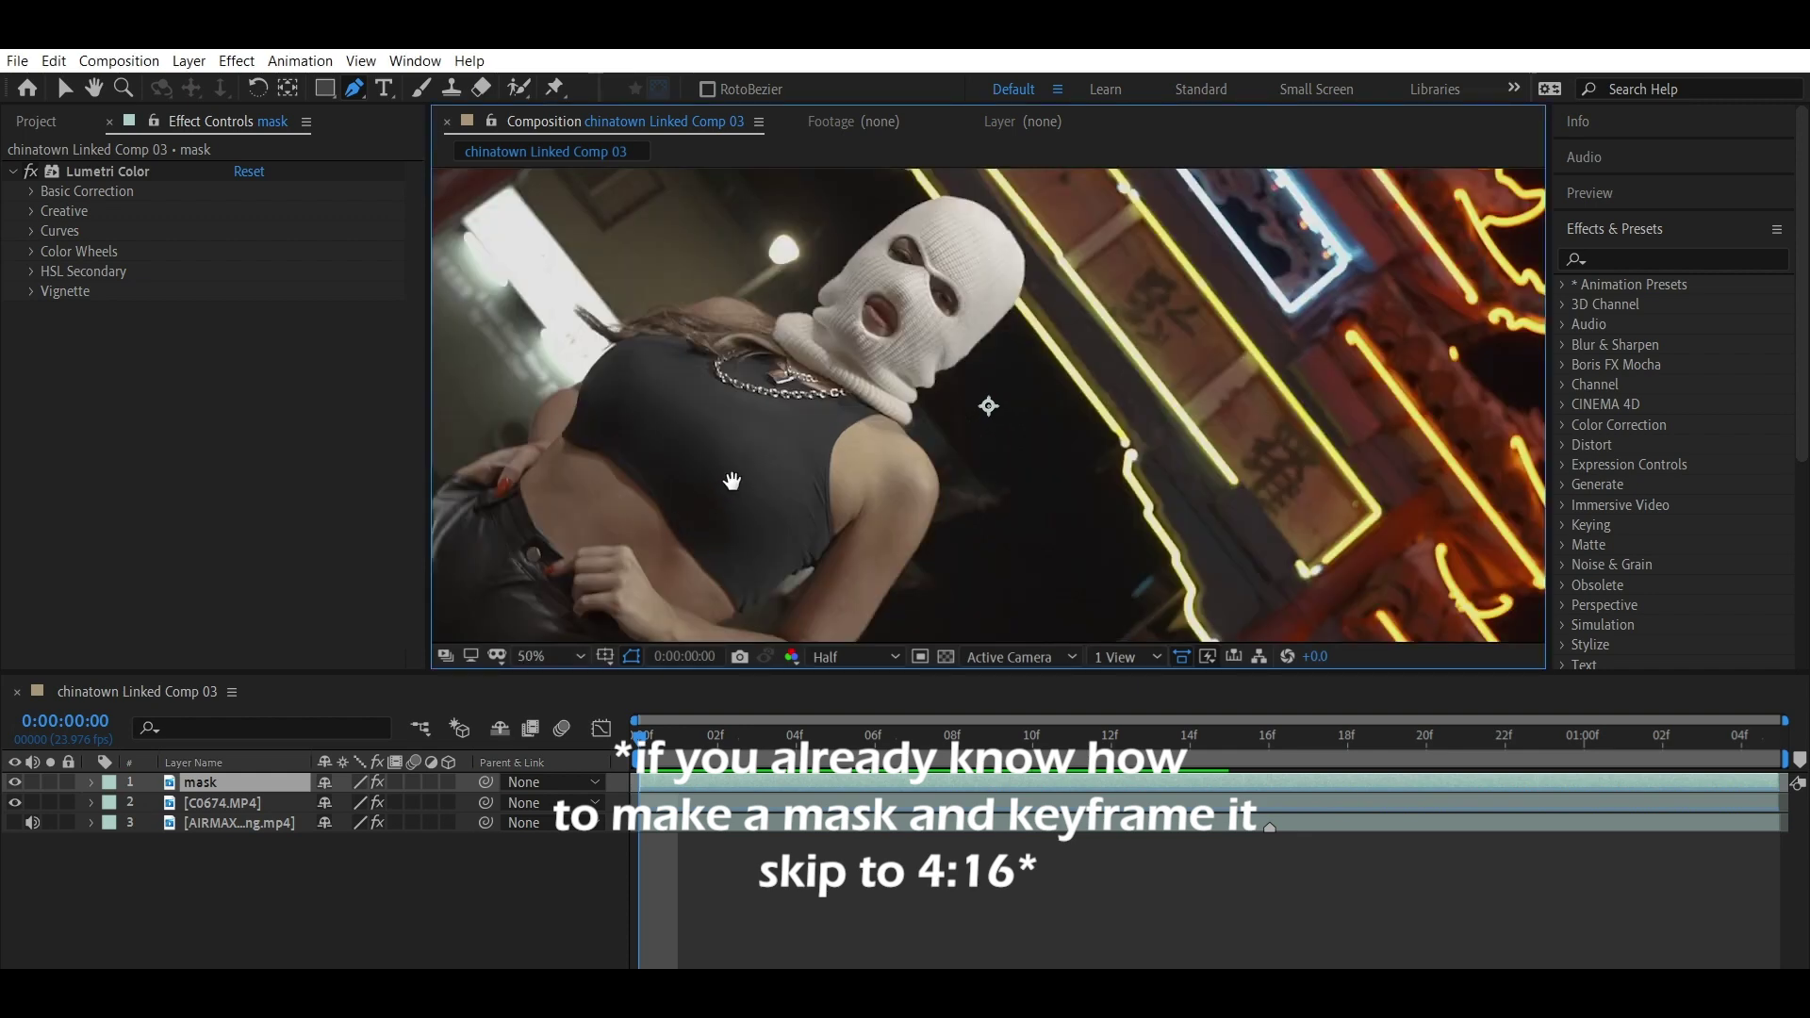
pyautogui.press('h')
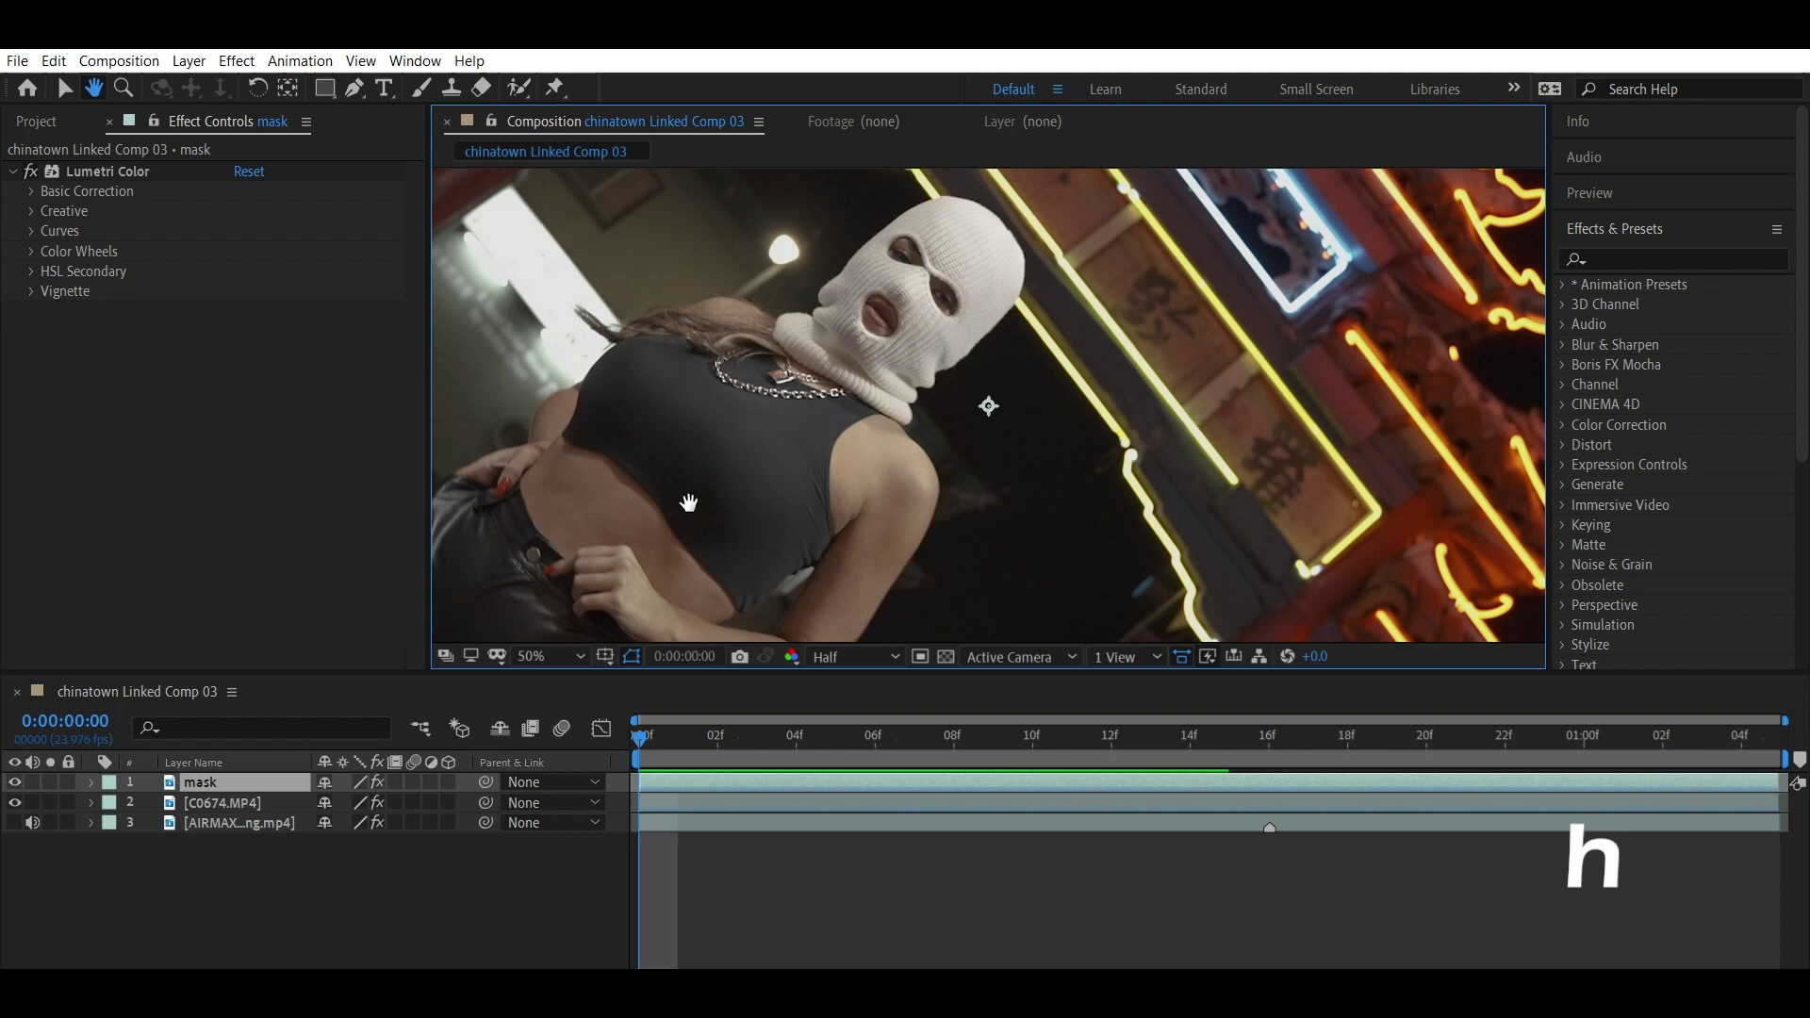
pyautogui.moveTo(614, 541); pyautogui.dragTo(1139, 200)
pyautogui.press('g')
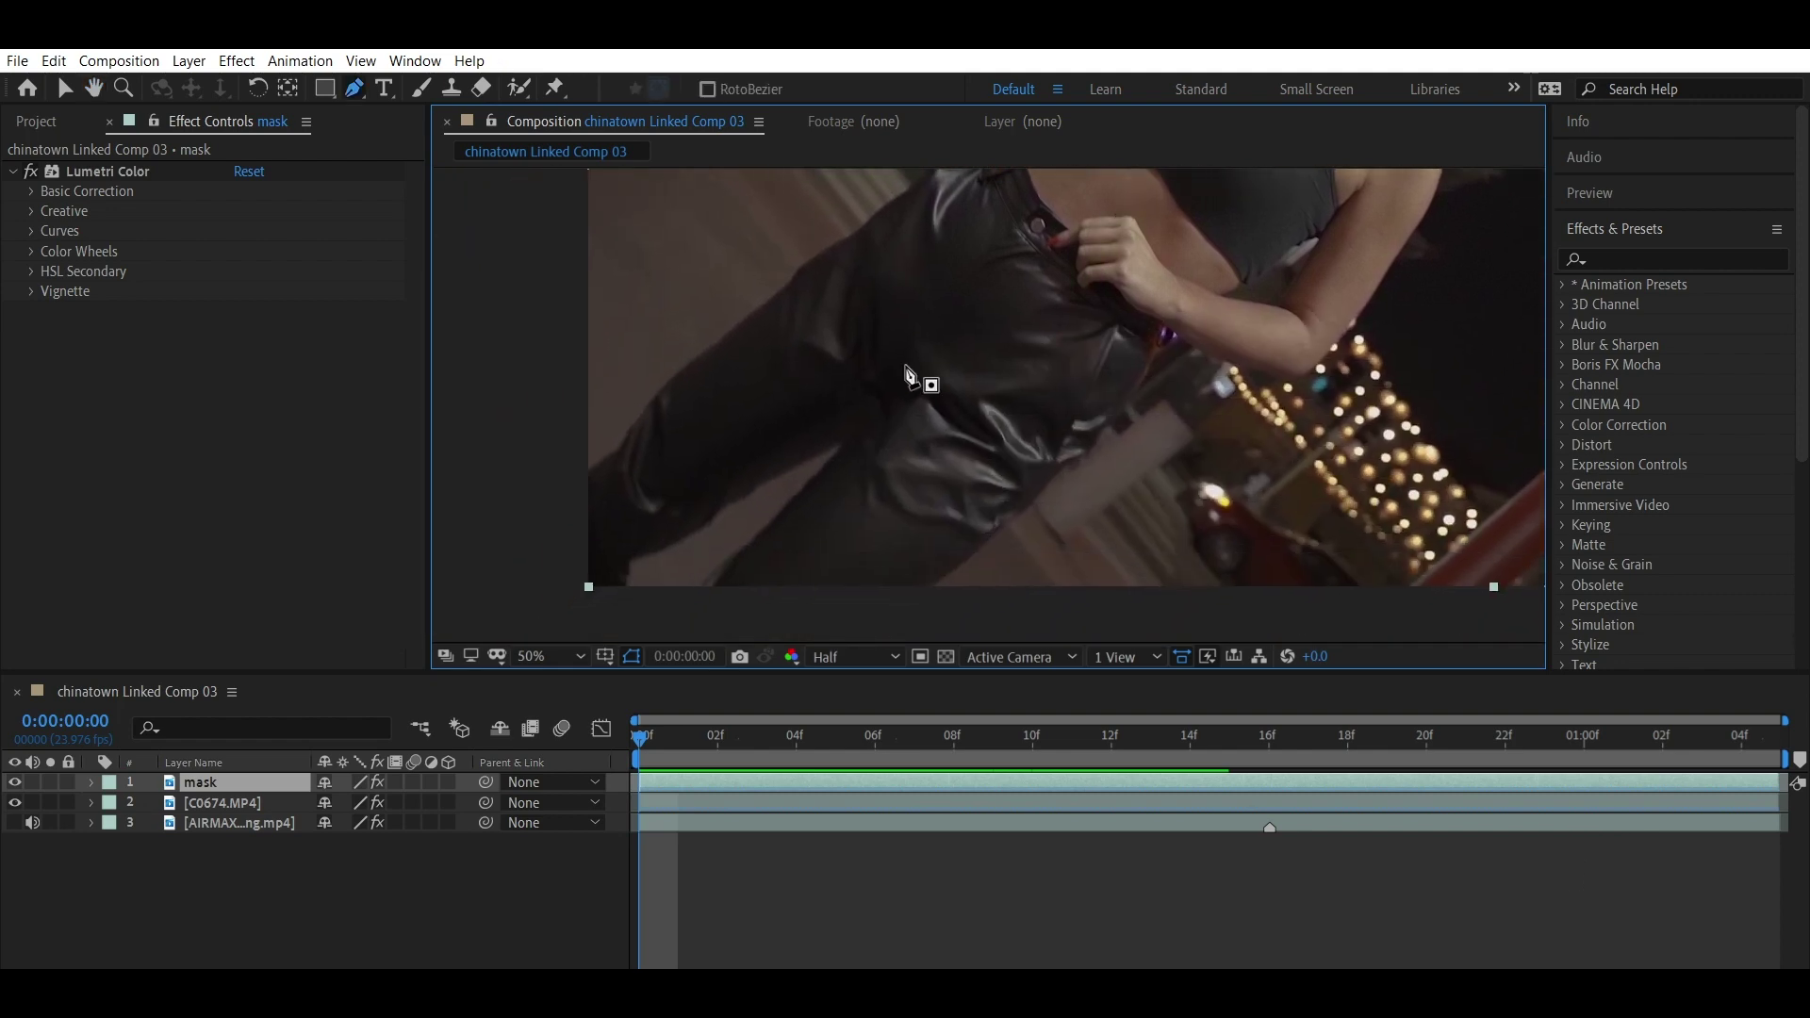
pyautogui.press('space')
pyautogui.moveTo(781, 490); pyautogui.dragTo(869, 488)
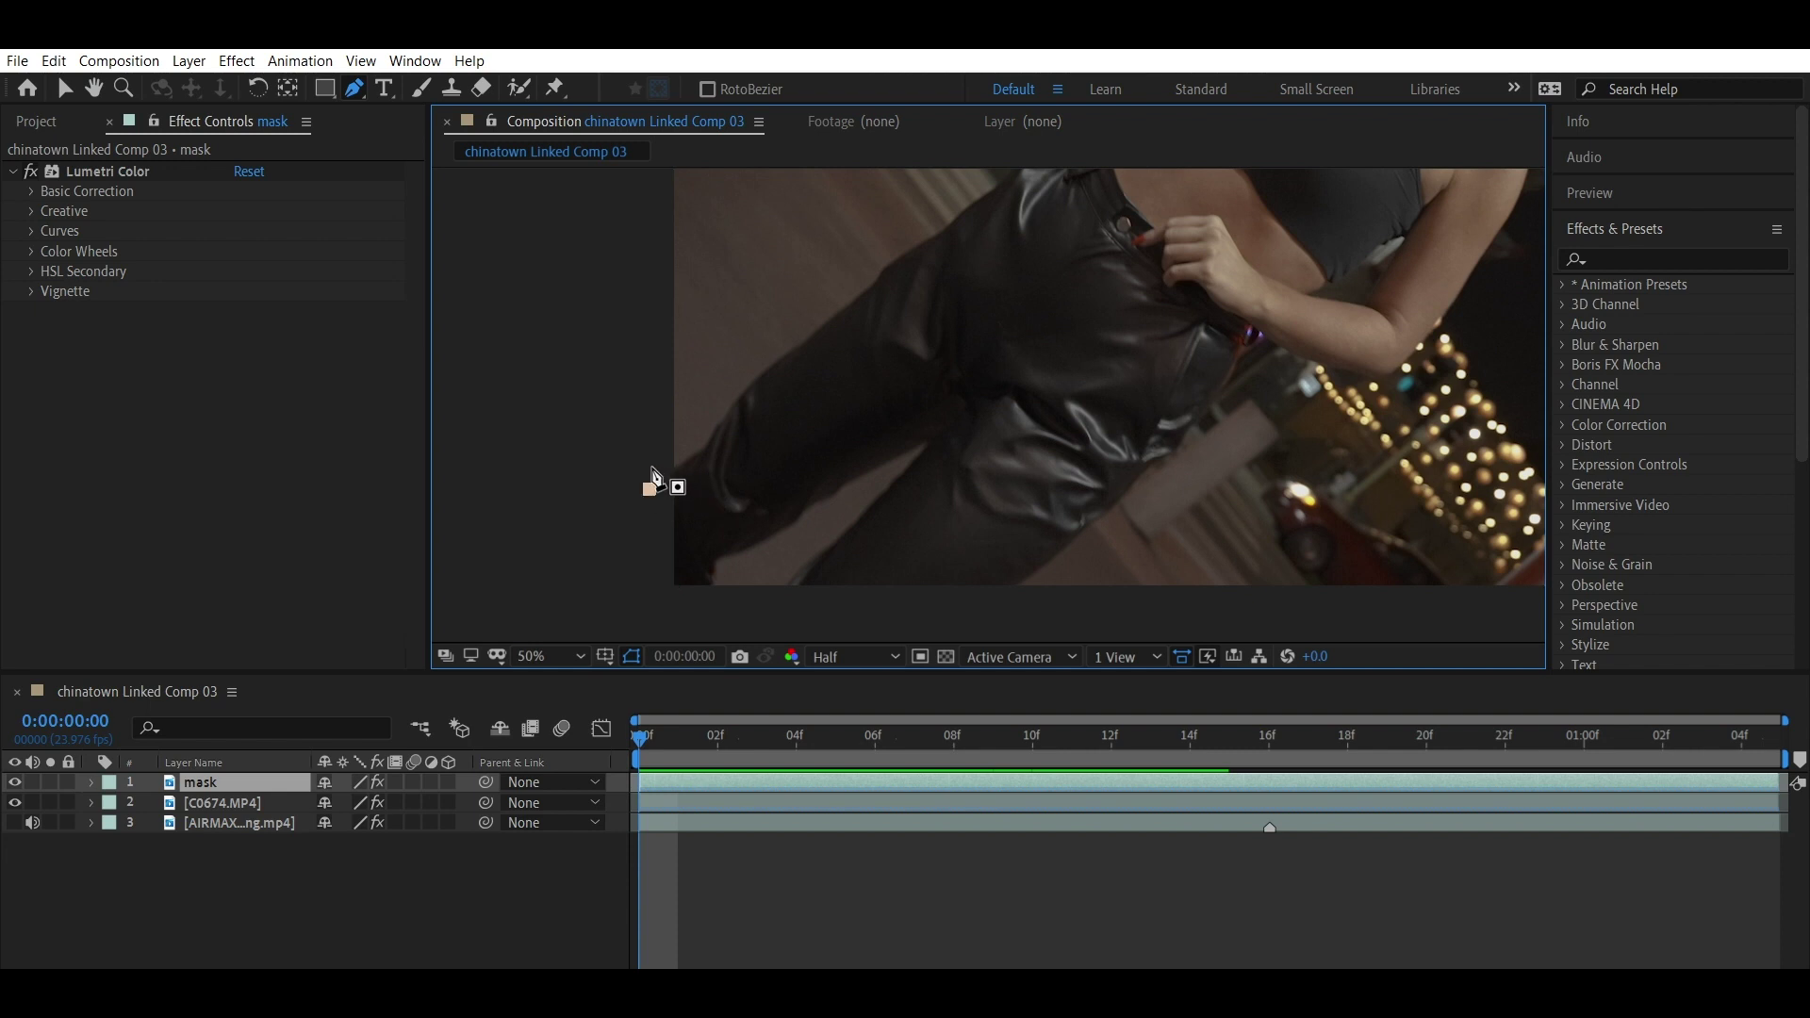
pyautogui.click(650, 489)
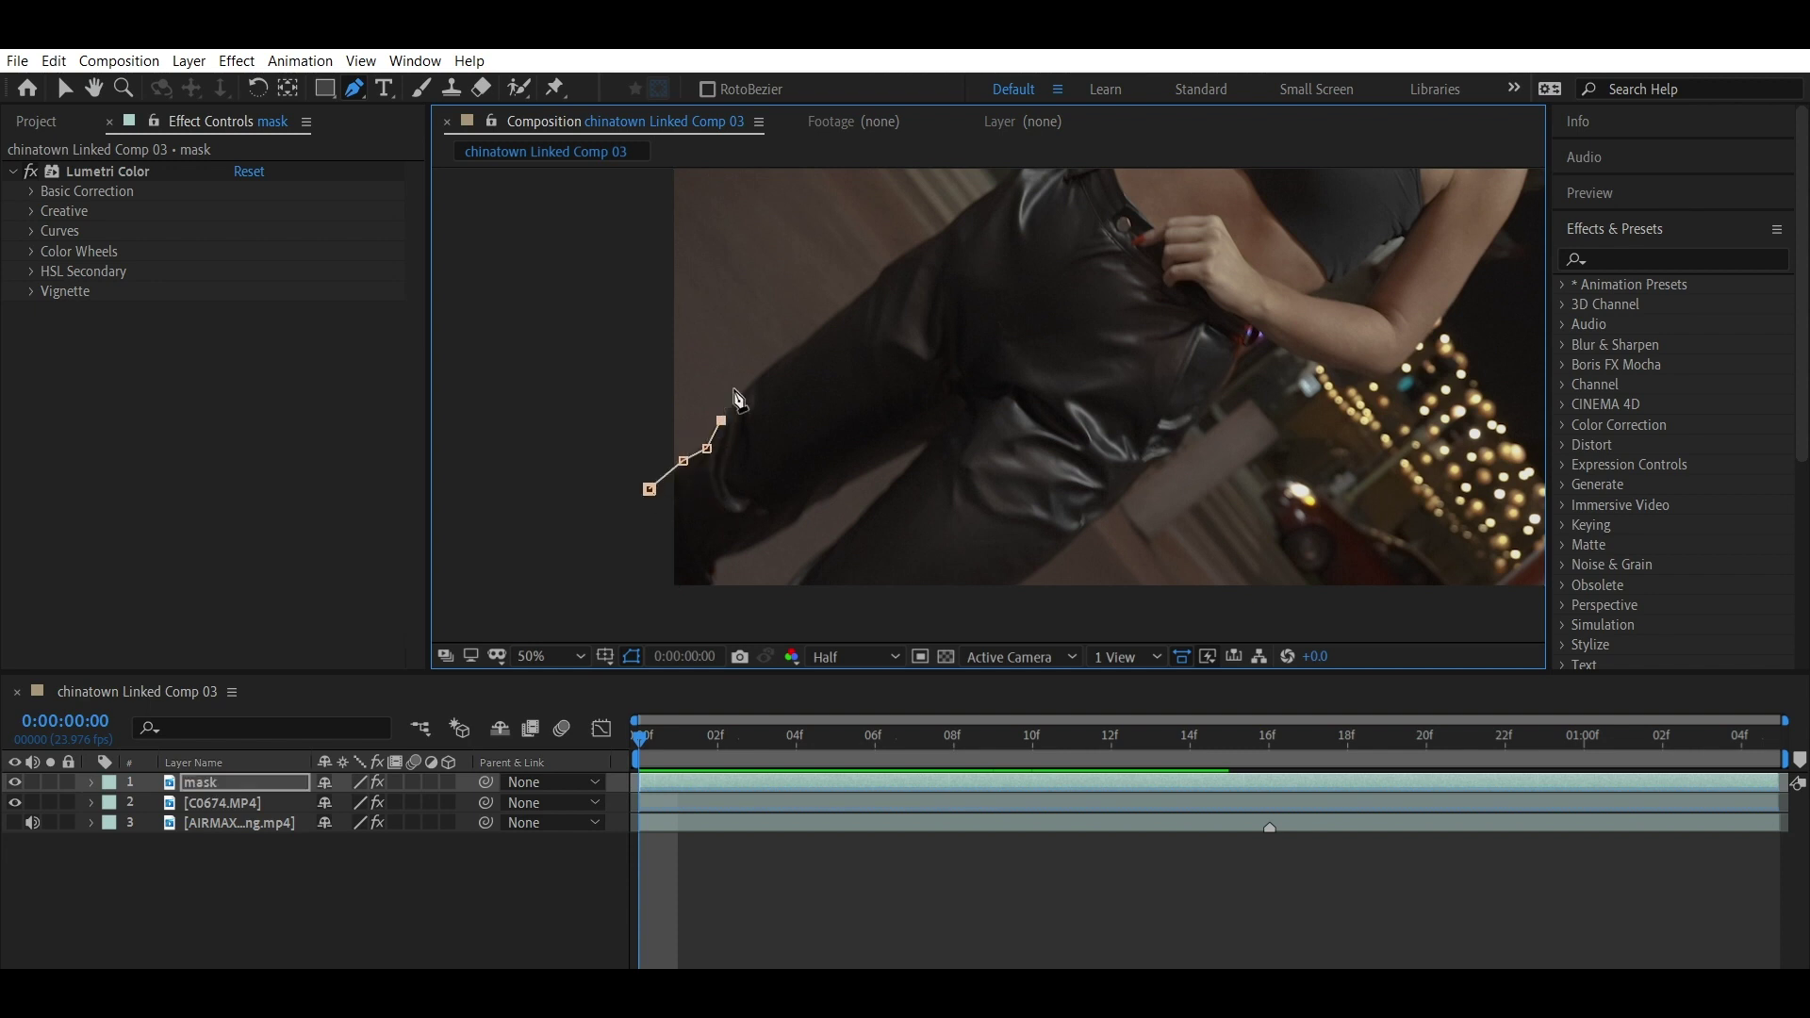
# Step: Add mask points up the dancer's leg to her hip, then check her position at frame 16
pyautogui.press('space')
pyautogui.moveTo(1316, 336); pyautogui.dragTo(1264, 416)
pyautogui.press('g')
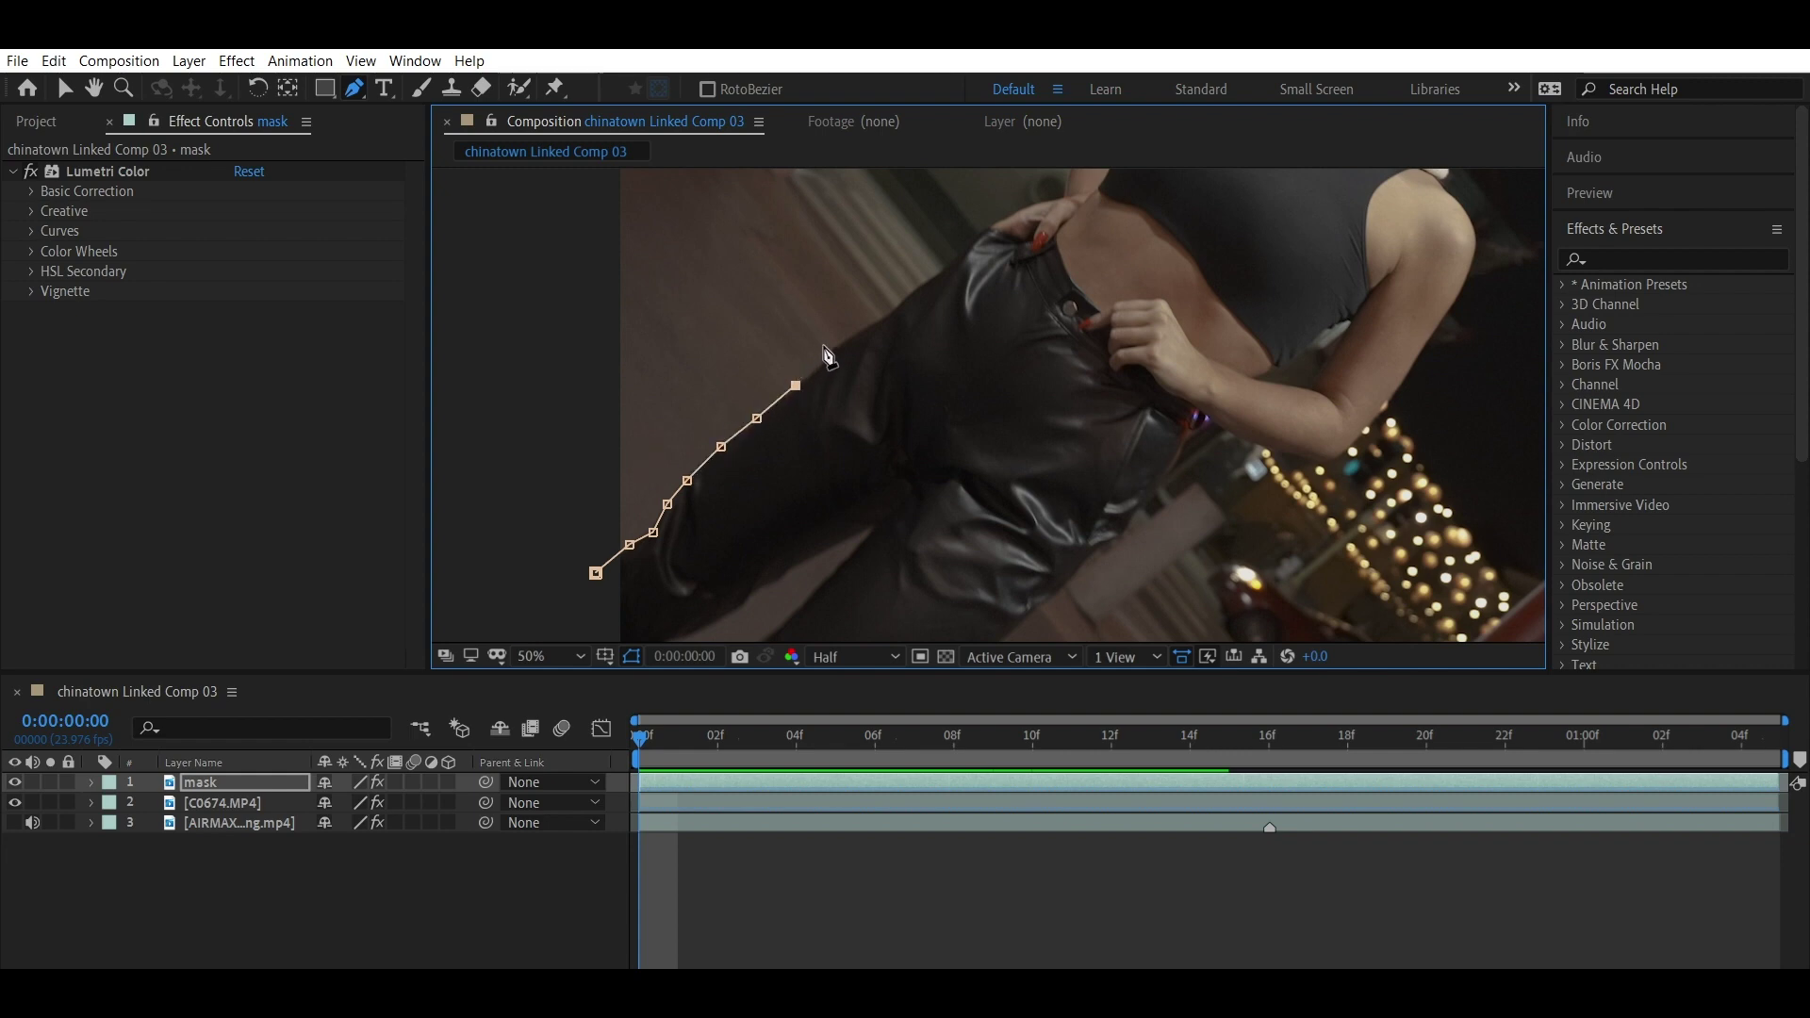
pyautogui.click(871, 324)
pyautogui.moveTo(894, 298); pyautogui.dragTo(821, 358)
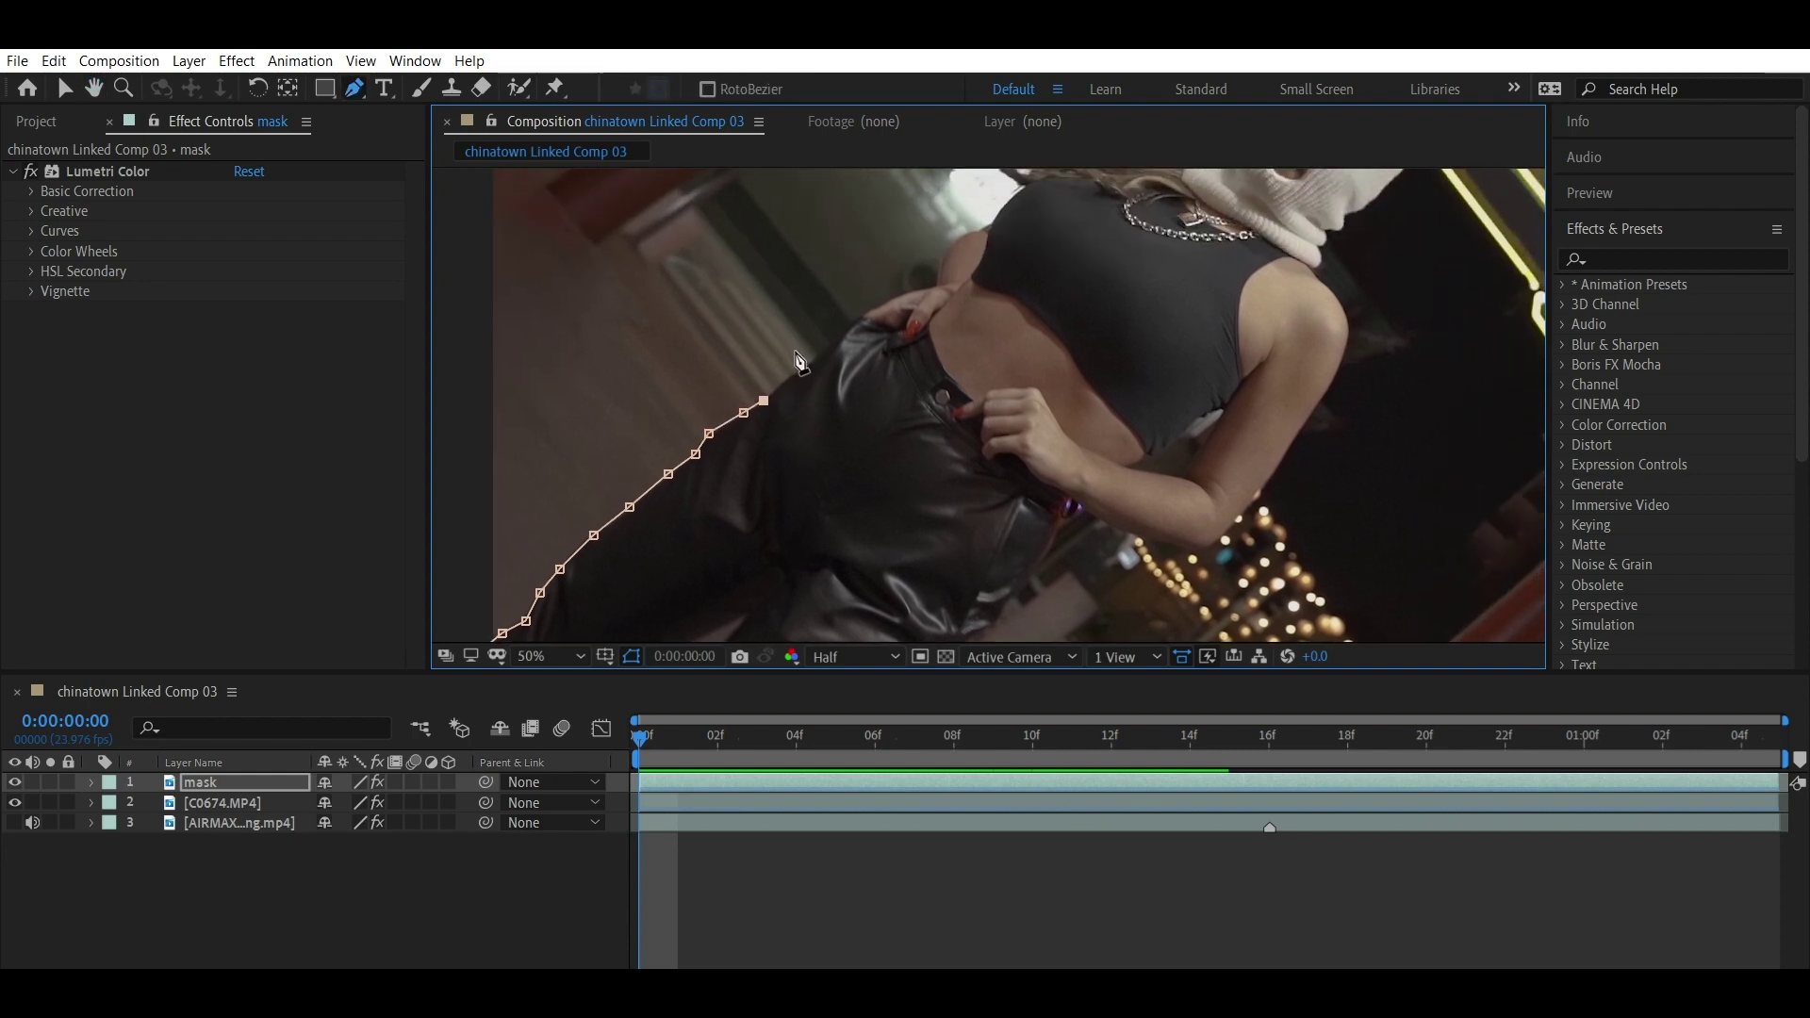
pyautogui.moveTo(875, 296); pyautogui.dragTo(791, 351)
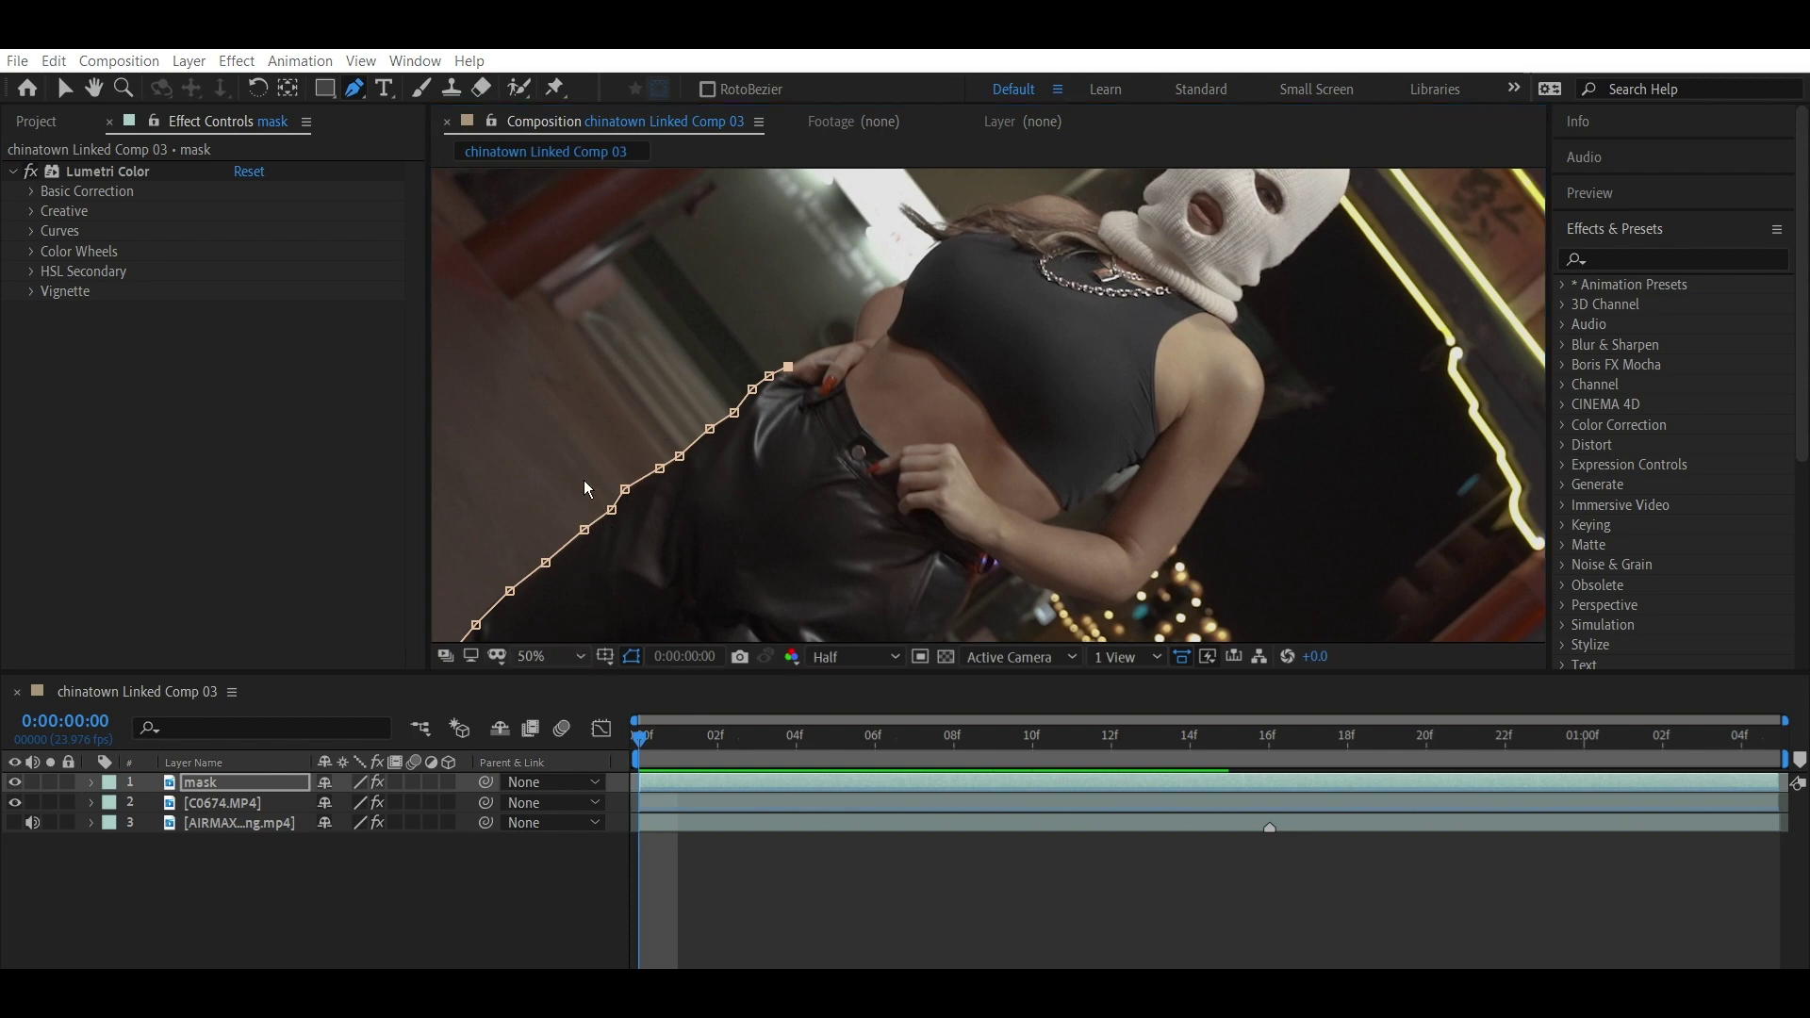
pyautogui.scroll(2, 585, 487)
pyautogui.moveTo(755, 372); pyautogui.dragTo(754, 489)
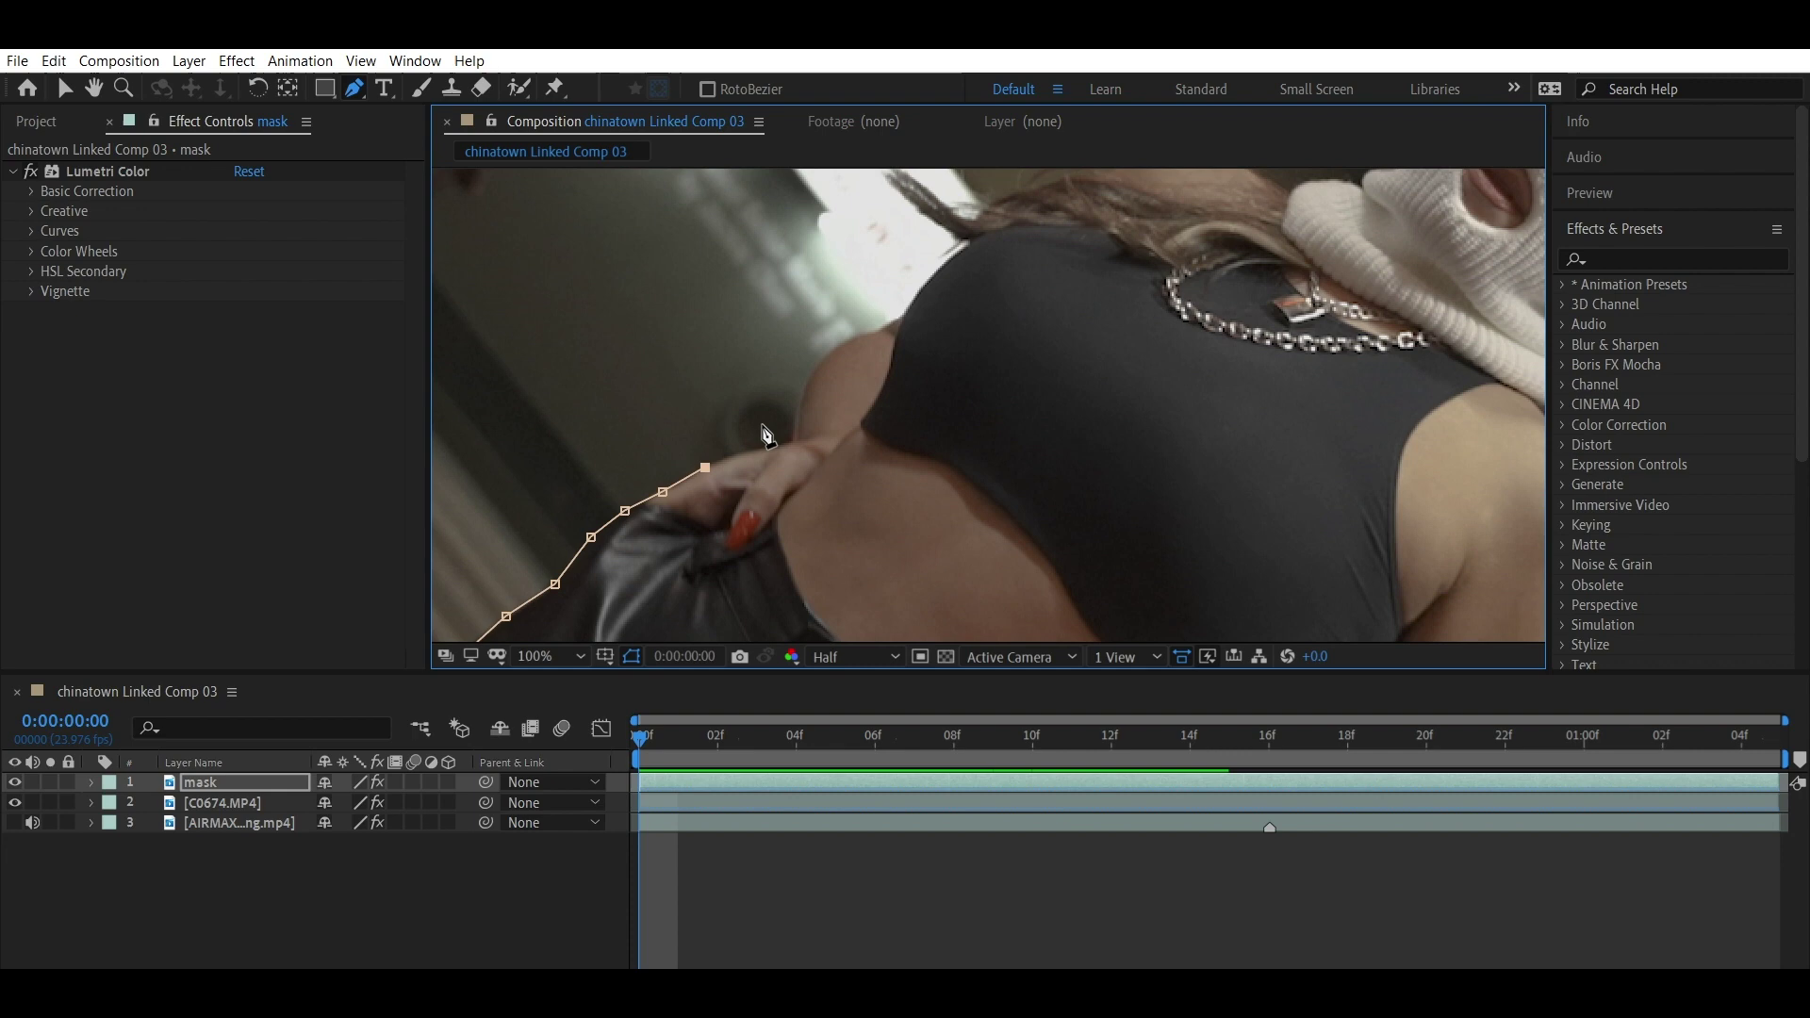
pyautogui.click(761, 448)
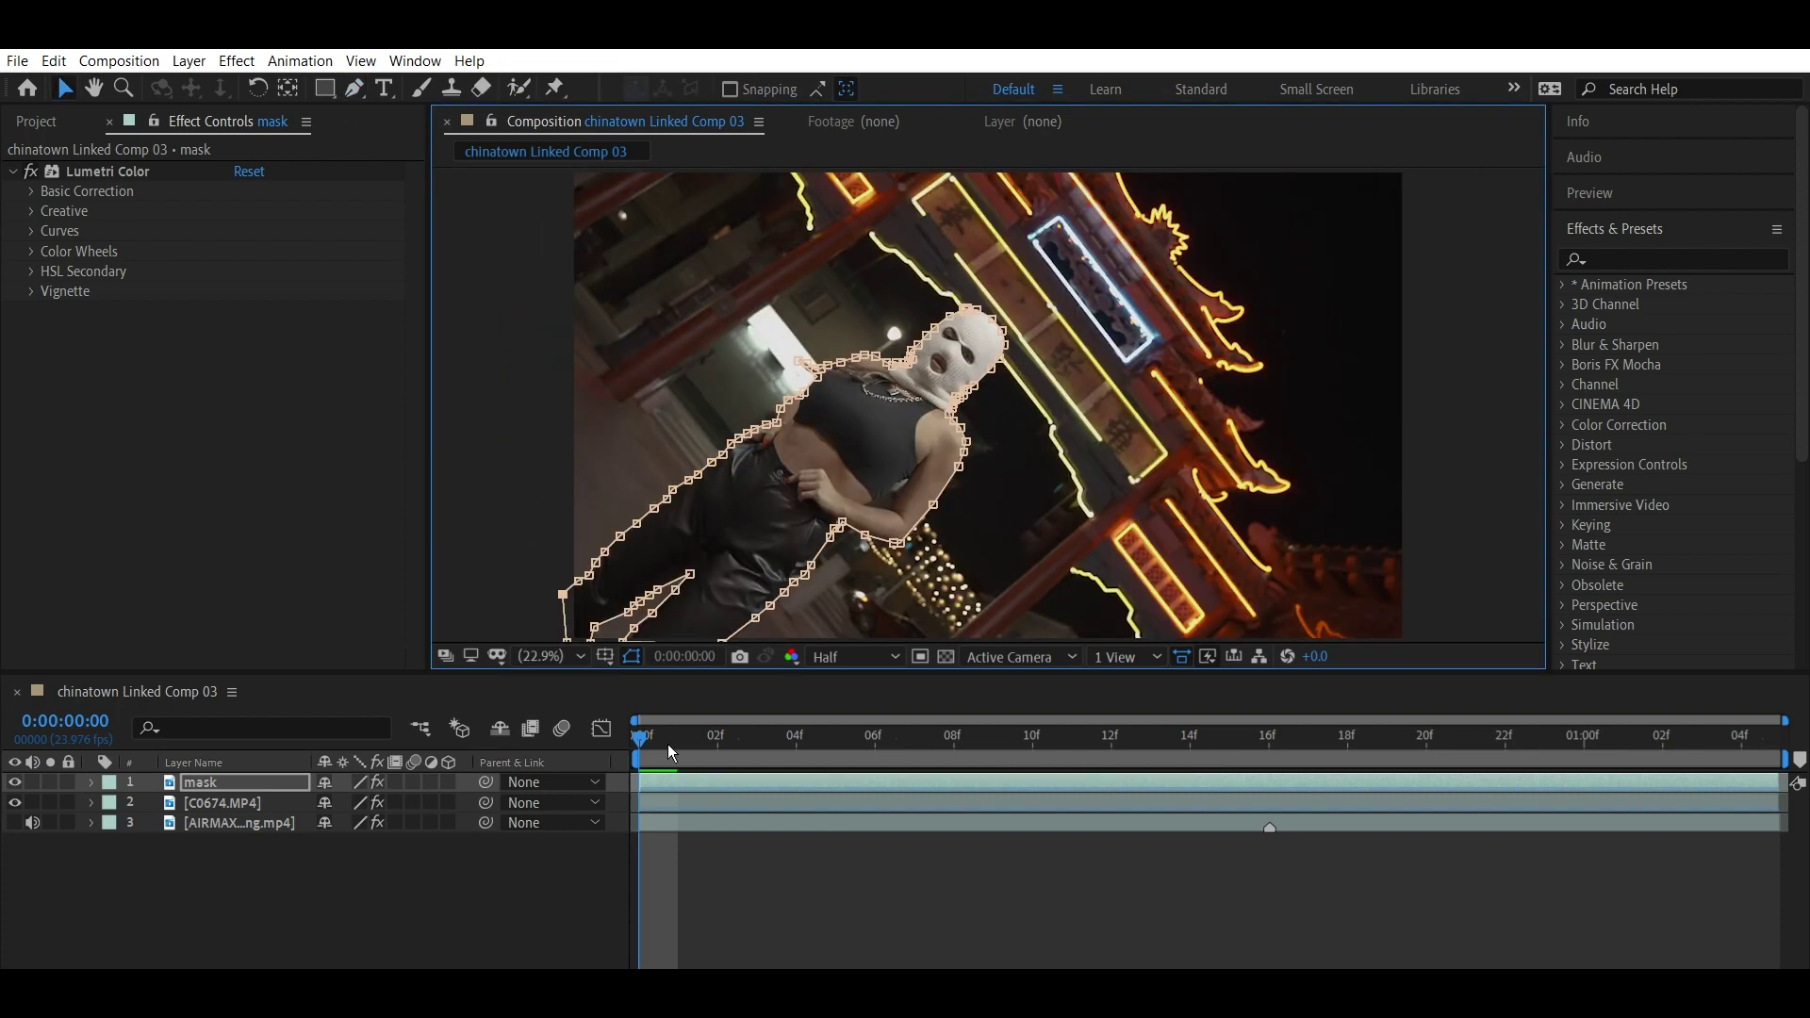
pyautogui.moveTo(668, 745); pyautogui.dragTo(1265, 766)
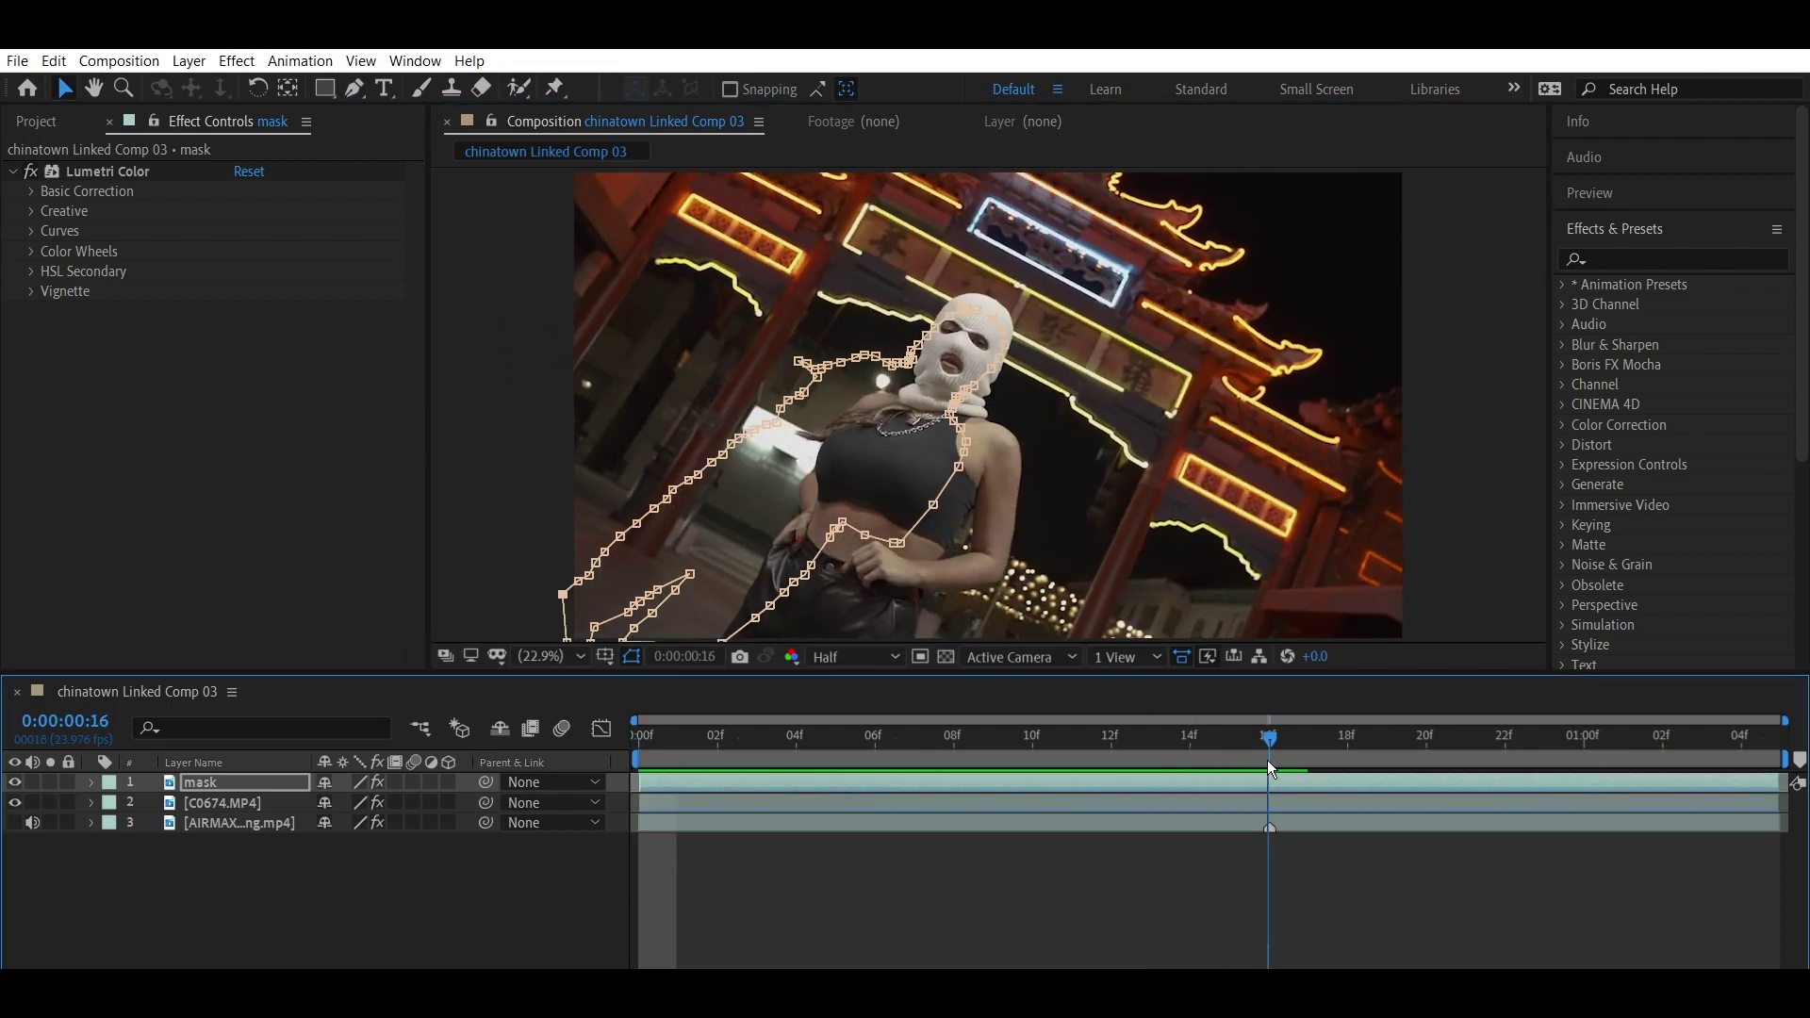
# Step: At frame 8, move the lower-leg and hand mask points onto the dancer's body
pyautogui.moveTo(1269, 764); pyautogui.dragTo(652, 766)
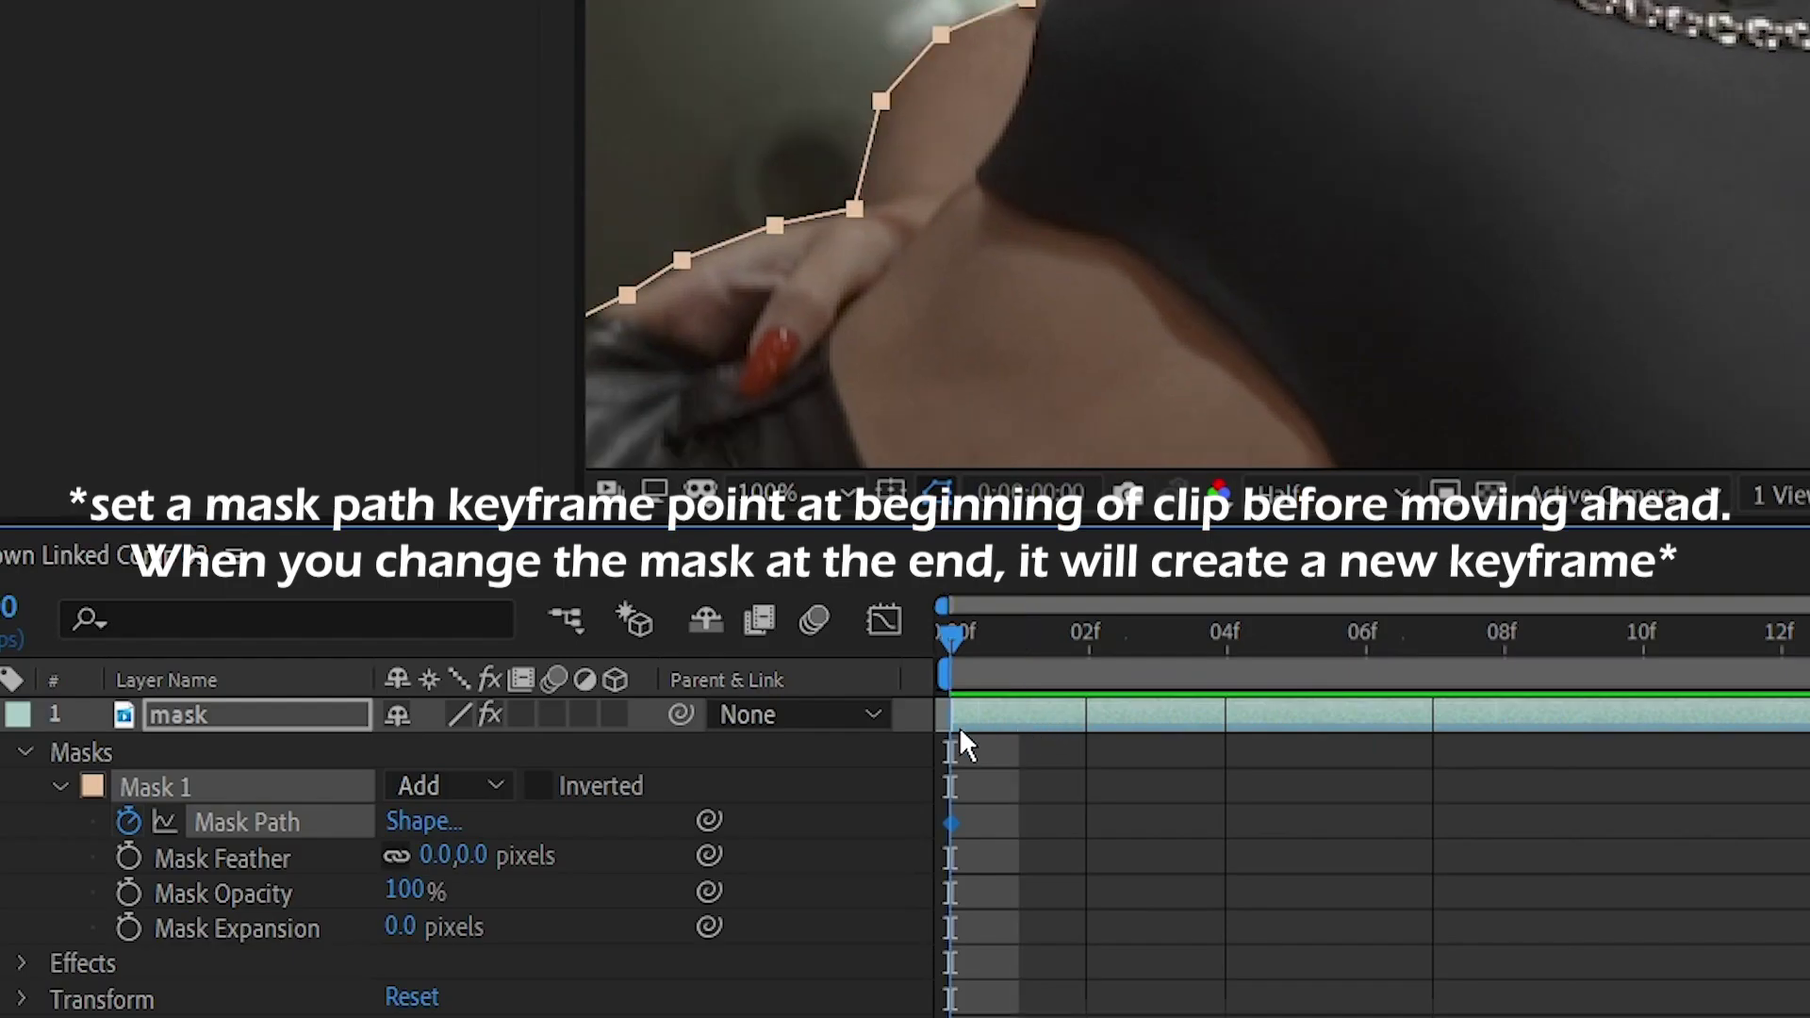
pyautogui.moveTo(644, 766); pyautogui.dragTo(1230, 766)
pyautogui.moveTo(1801, 679); pyautogui.dragTo(1515, 695)
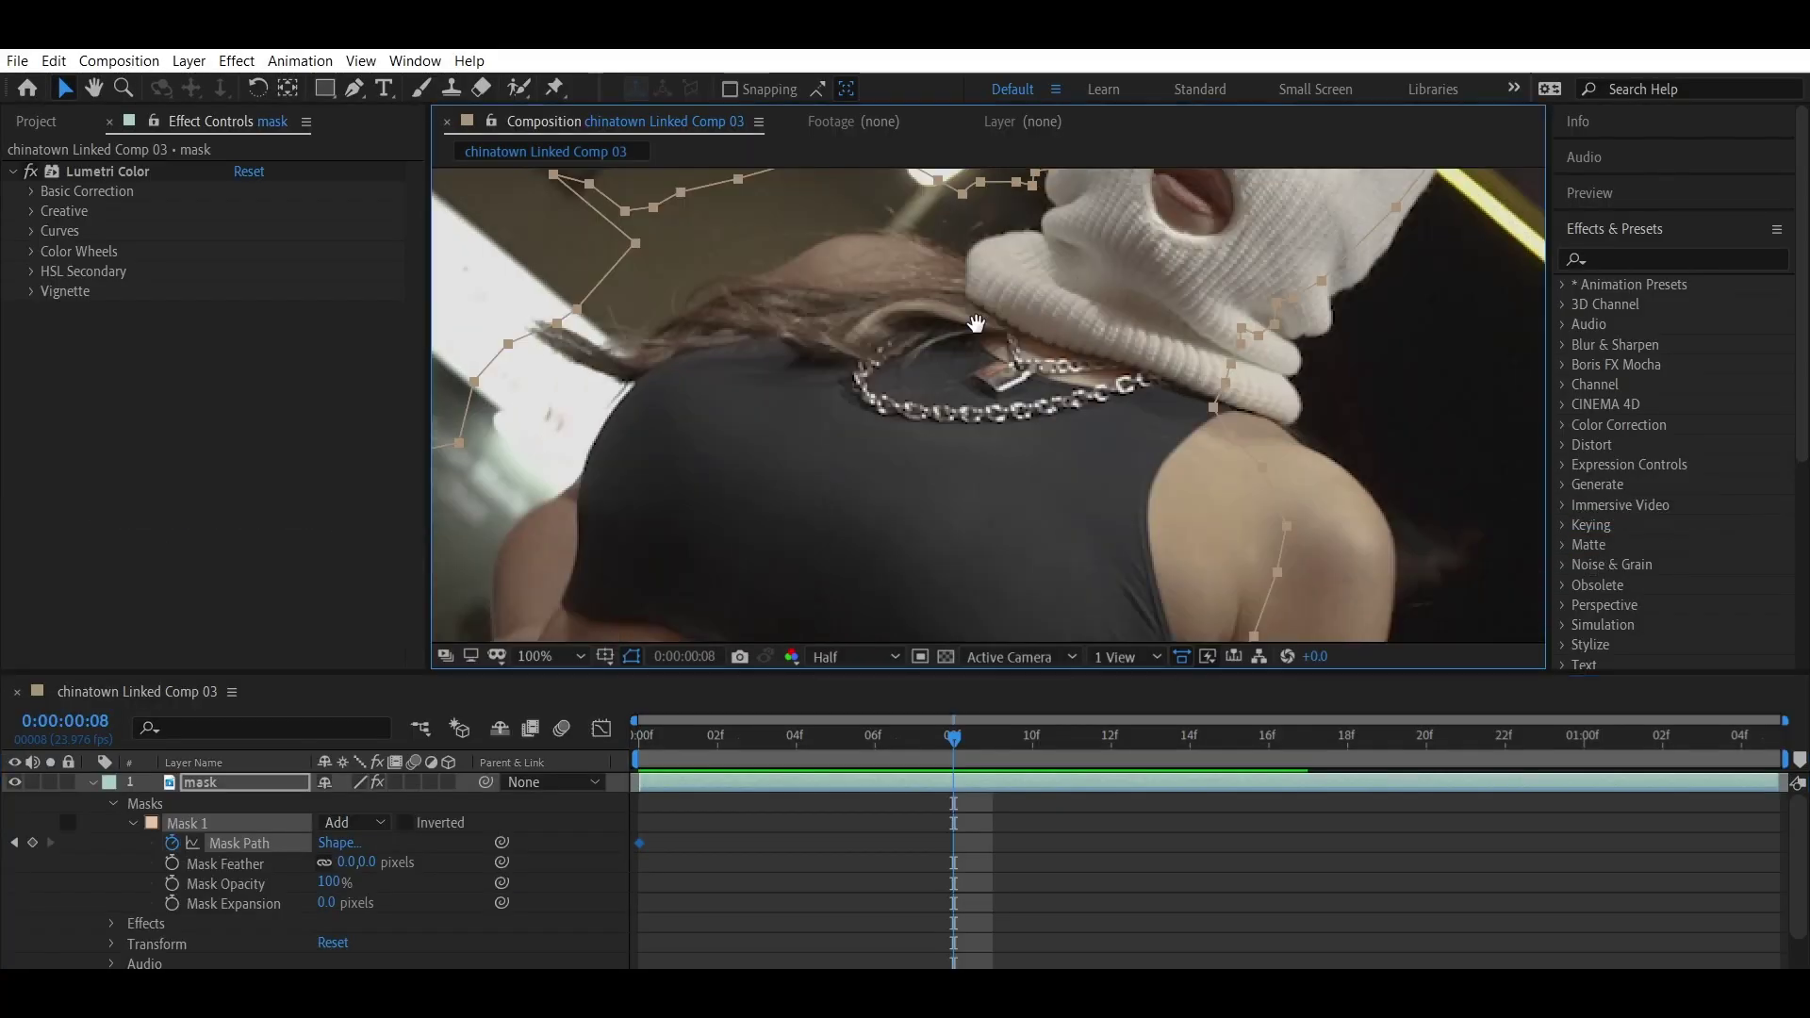
pyautogui.moveTo(977, 323); pyautogui.dragTo(696, 164)
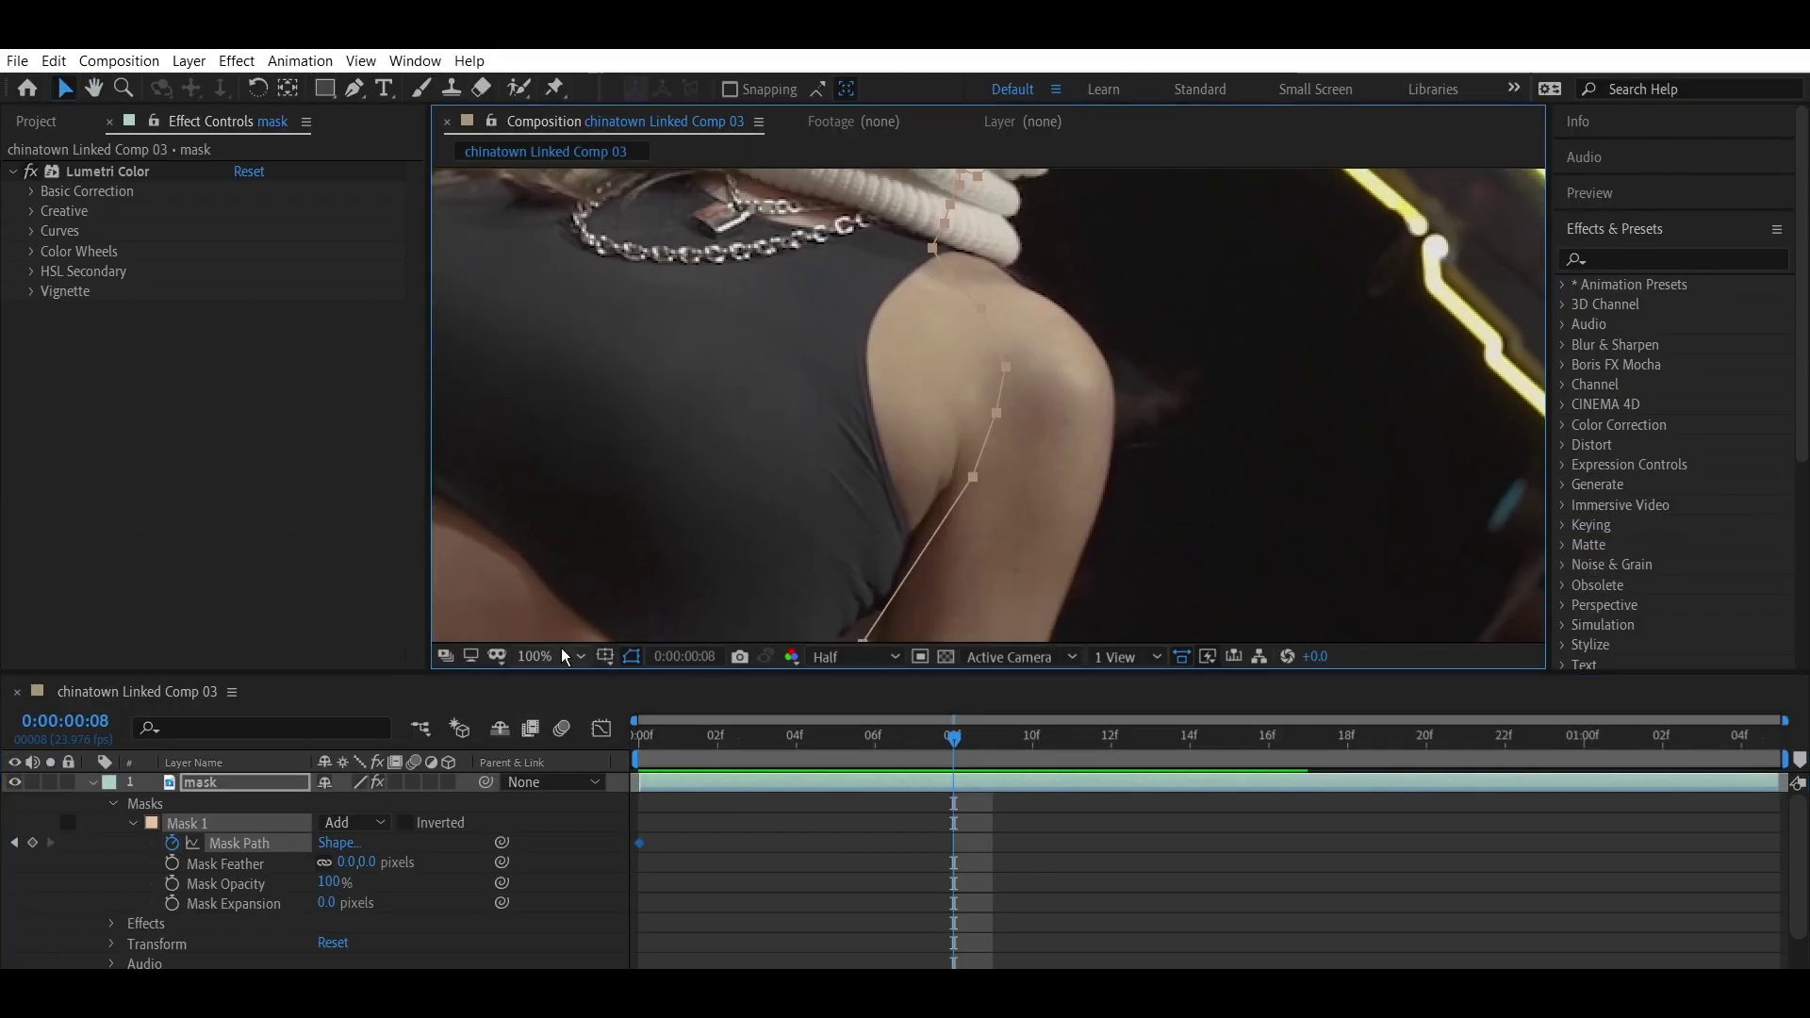
pyautogui.scroll(-2, 756, 458)
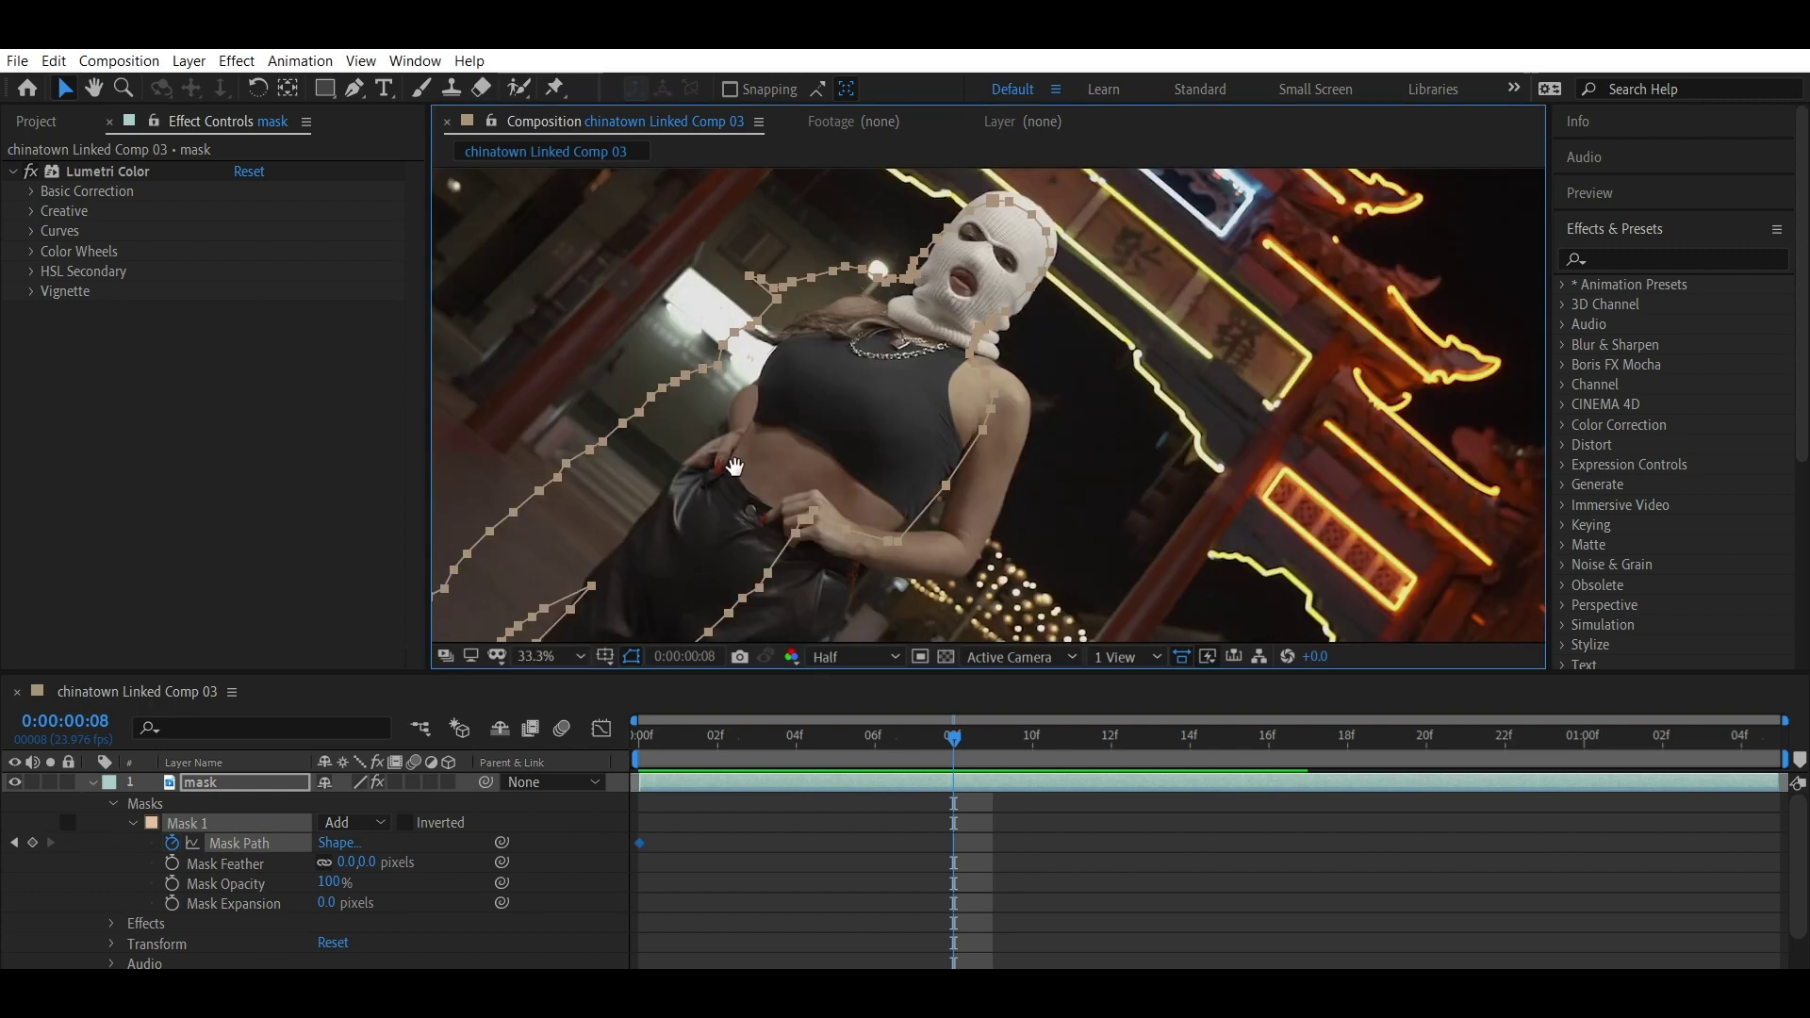
pyautogui.moveTo(736, 466); pyautogui.dragTo(896, 359)
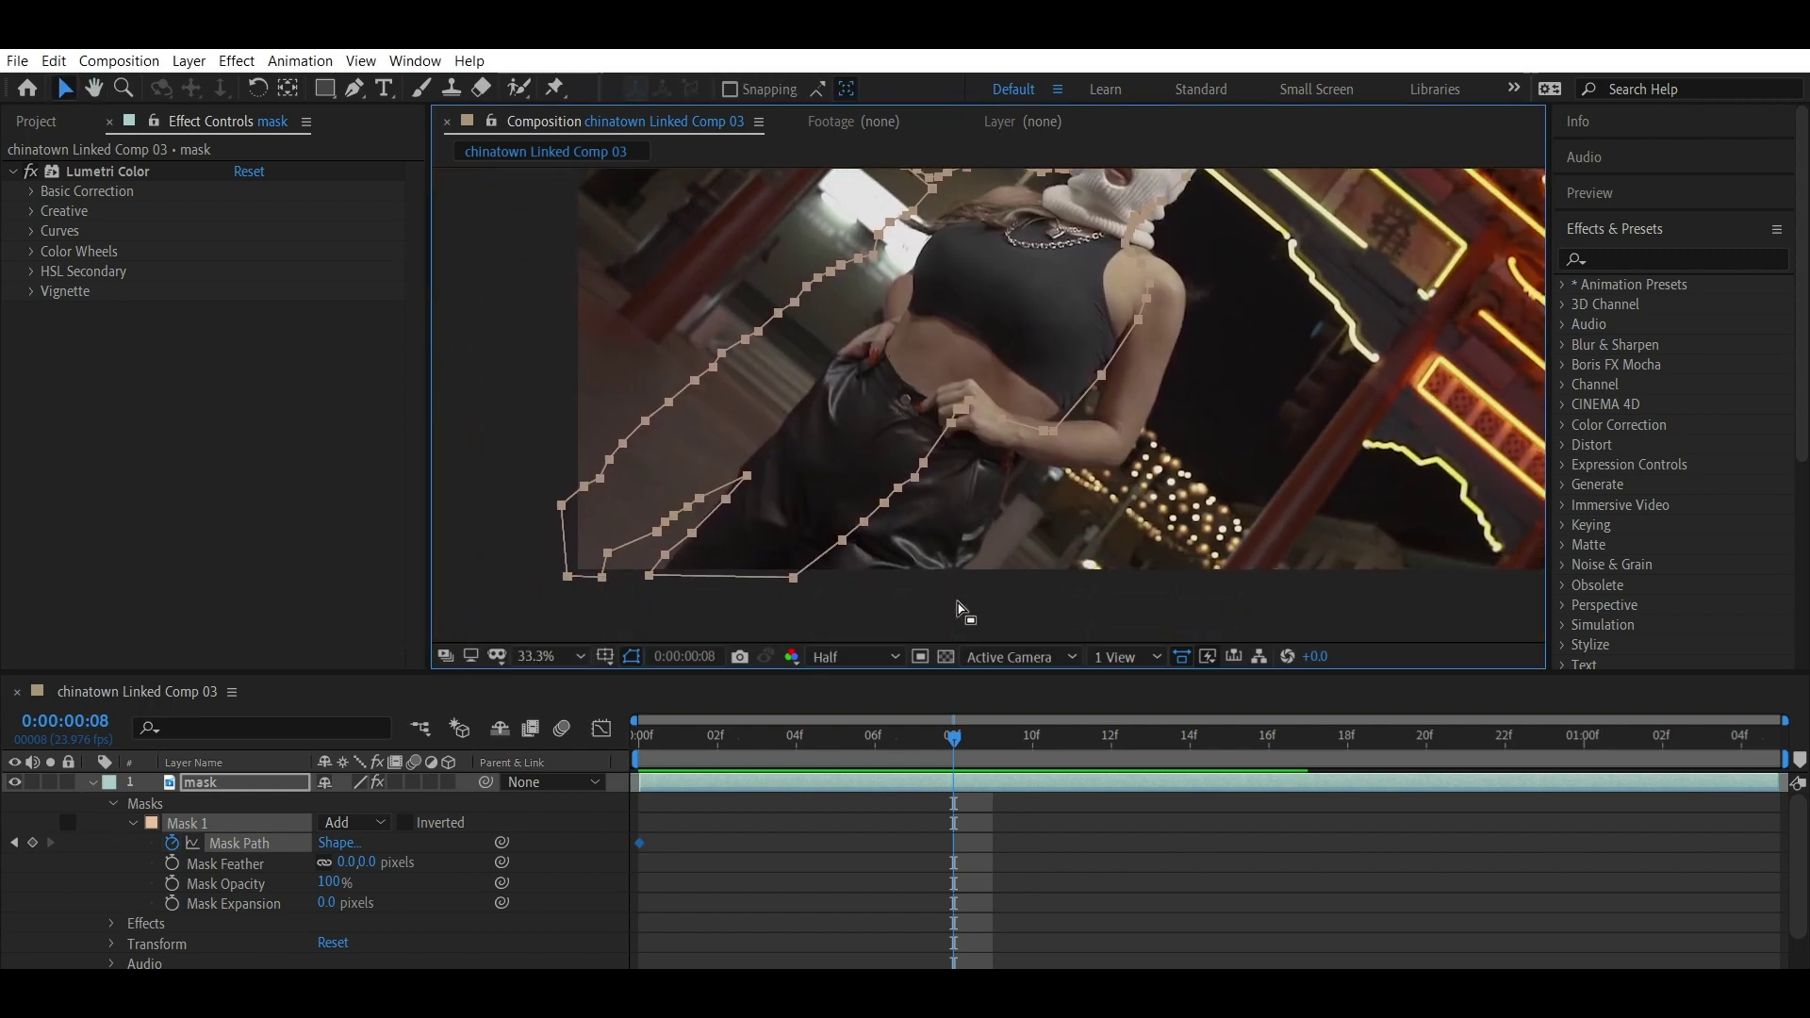
pyautogui.moveTo(958, 608); pyautogui.dragTo(536, 247)
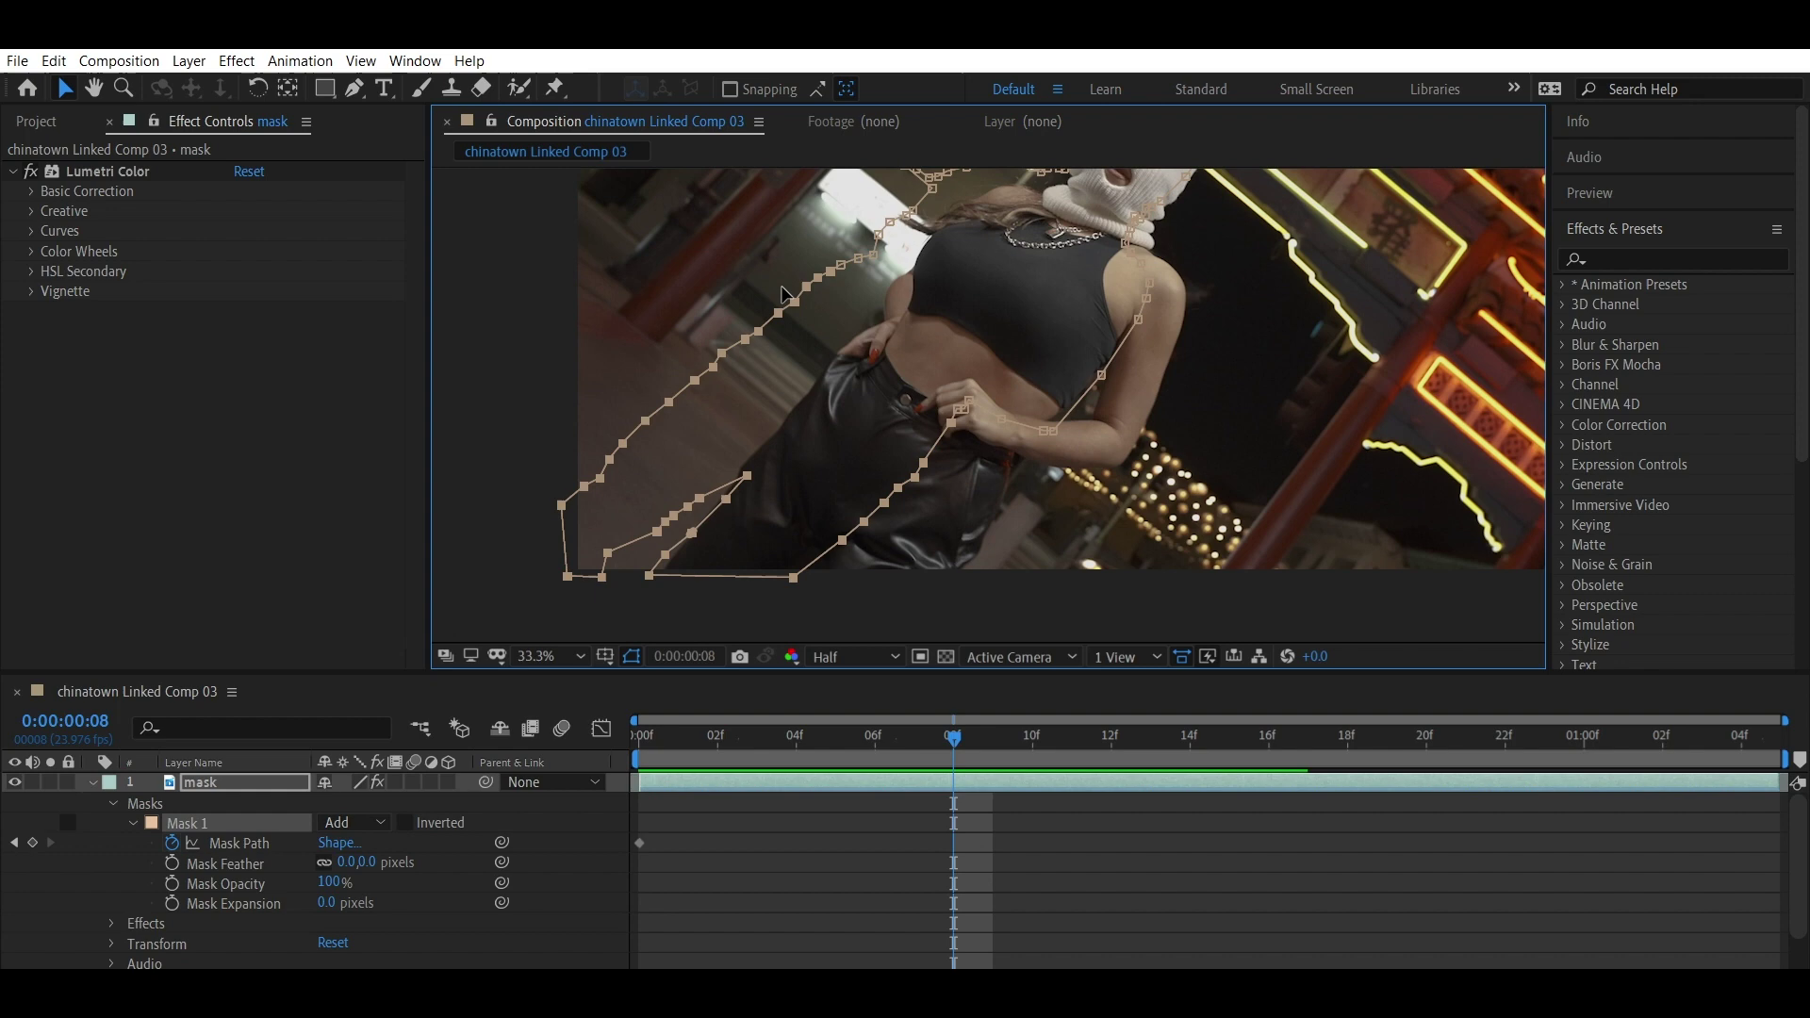
pyautogui.moveTo(781, 293); pyautogui.dragTo(847, 363)
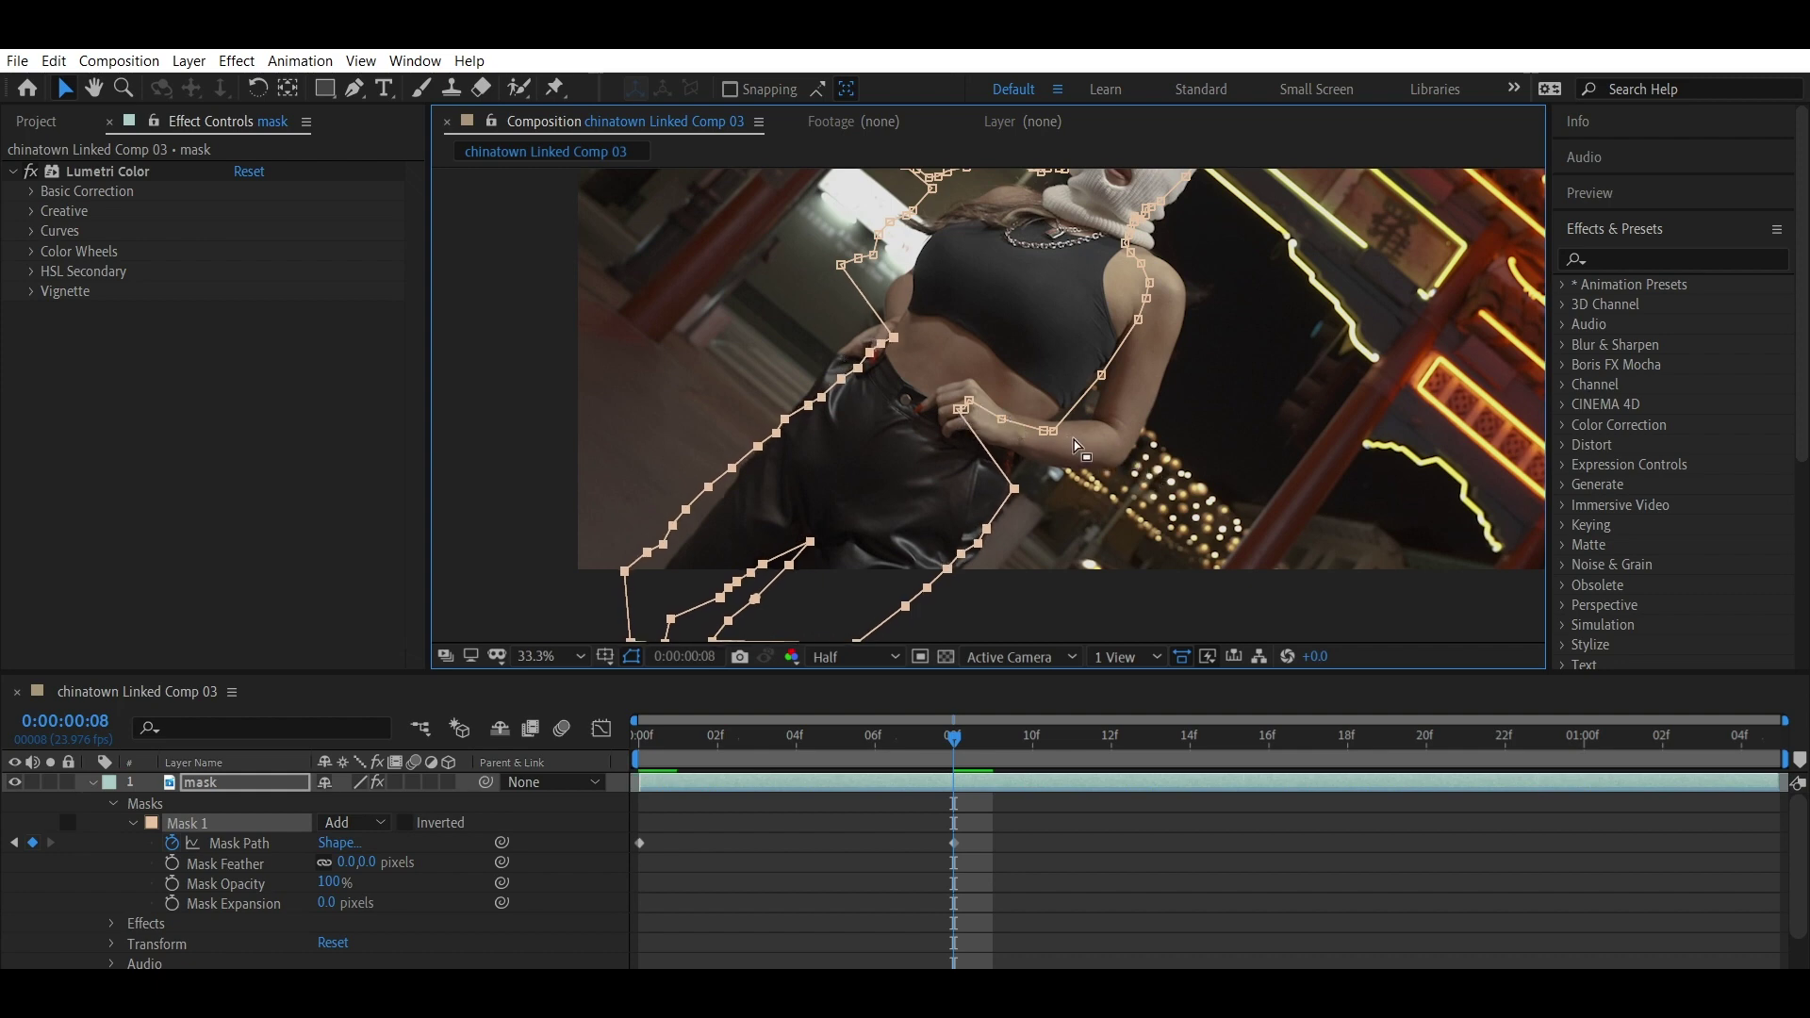
pyautogui.moveTo(1073, 463); pyautogui.dragTo(1030, 429)
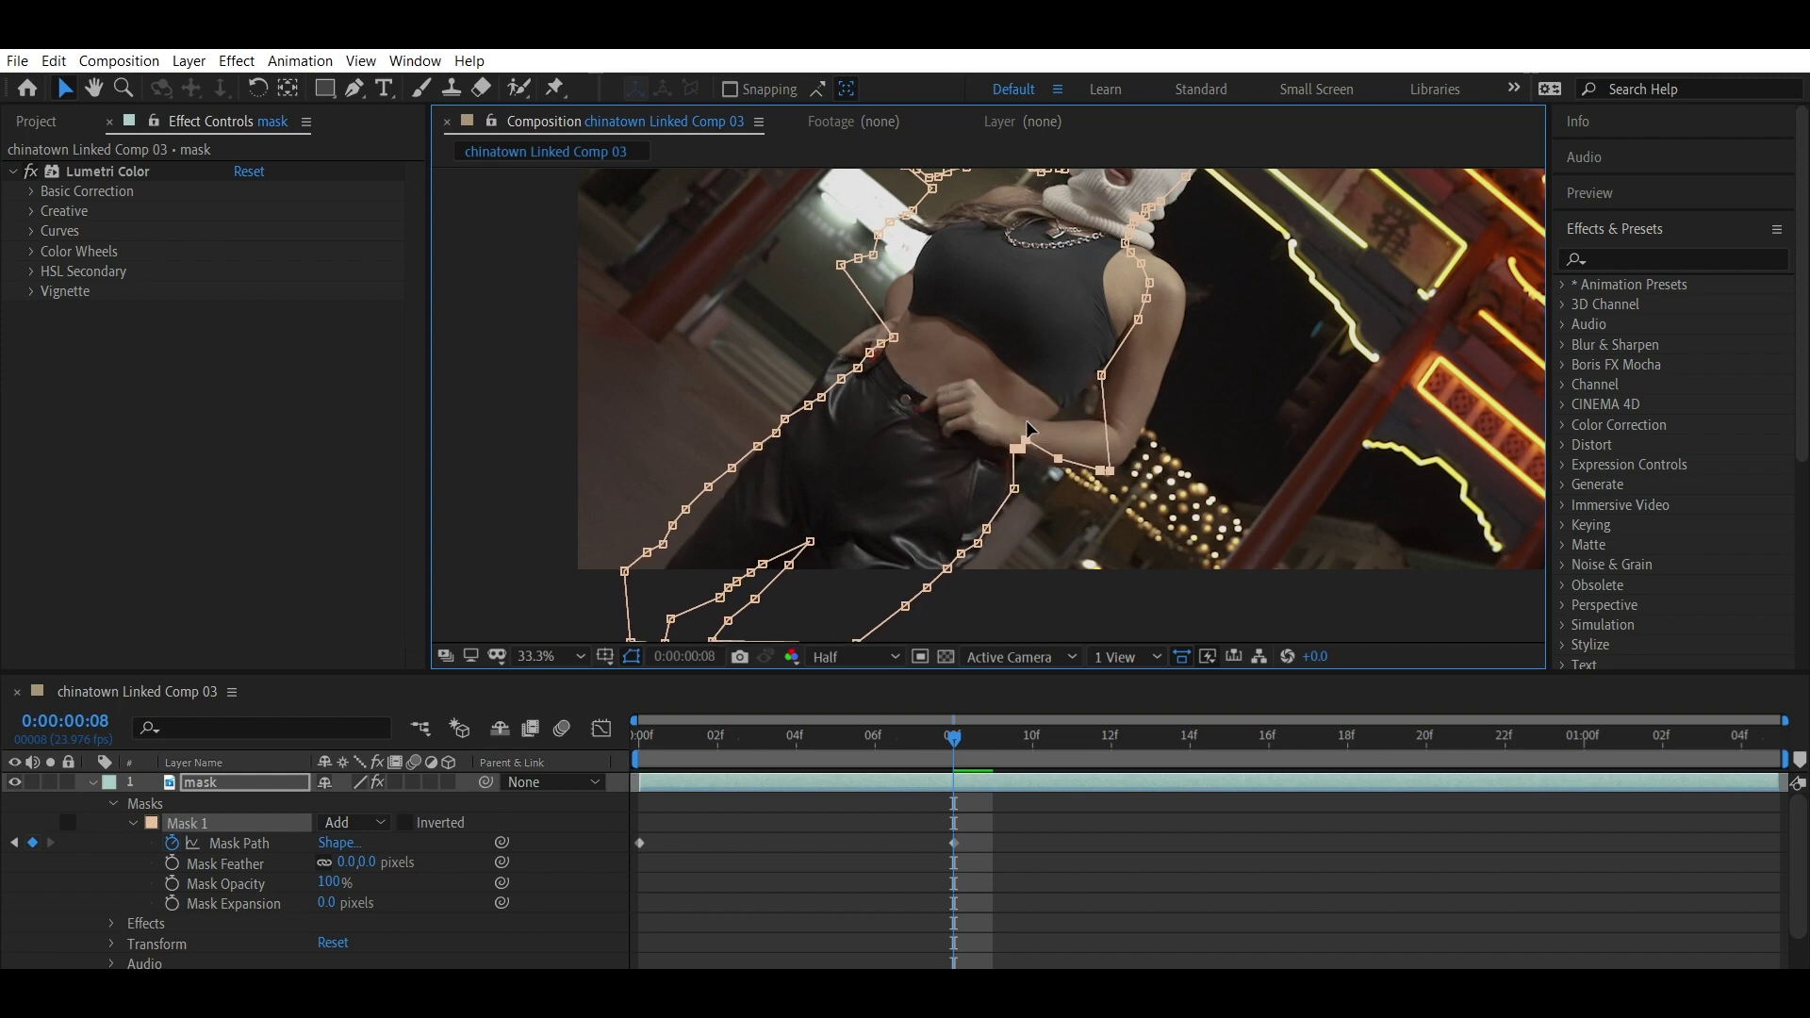
# Step: Fit the right-side mask points to the arm and shoulder, and the left points to the hip
pyautogui.moveTo(1195, 374); pyautogui.dragTo(1060, 518)
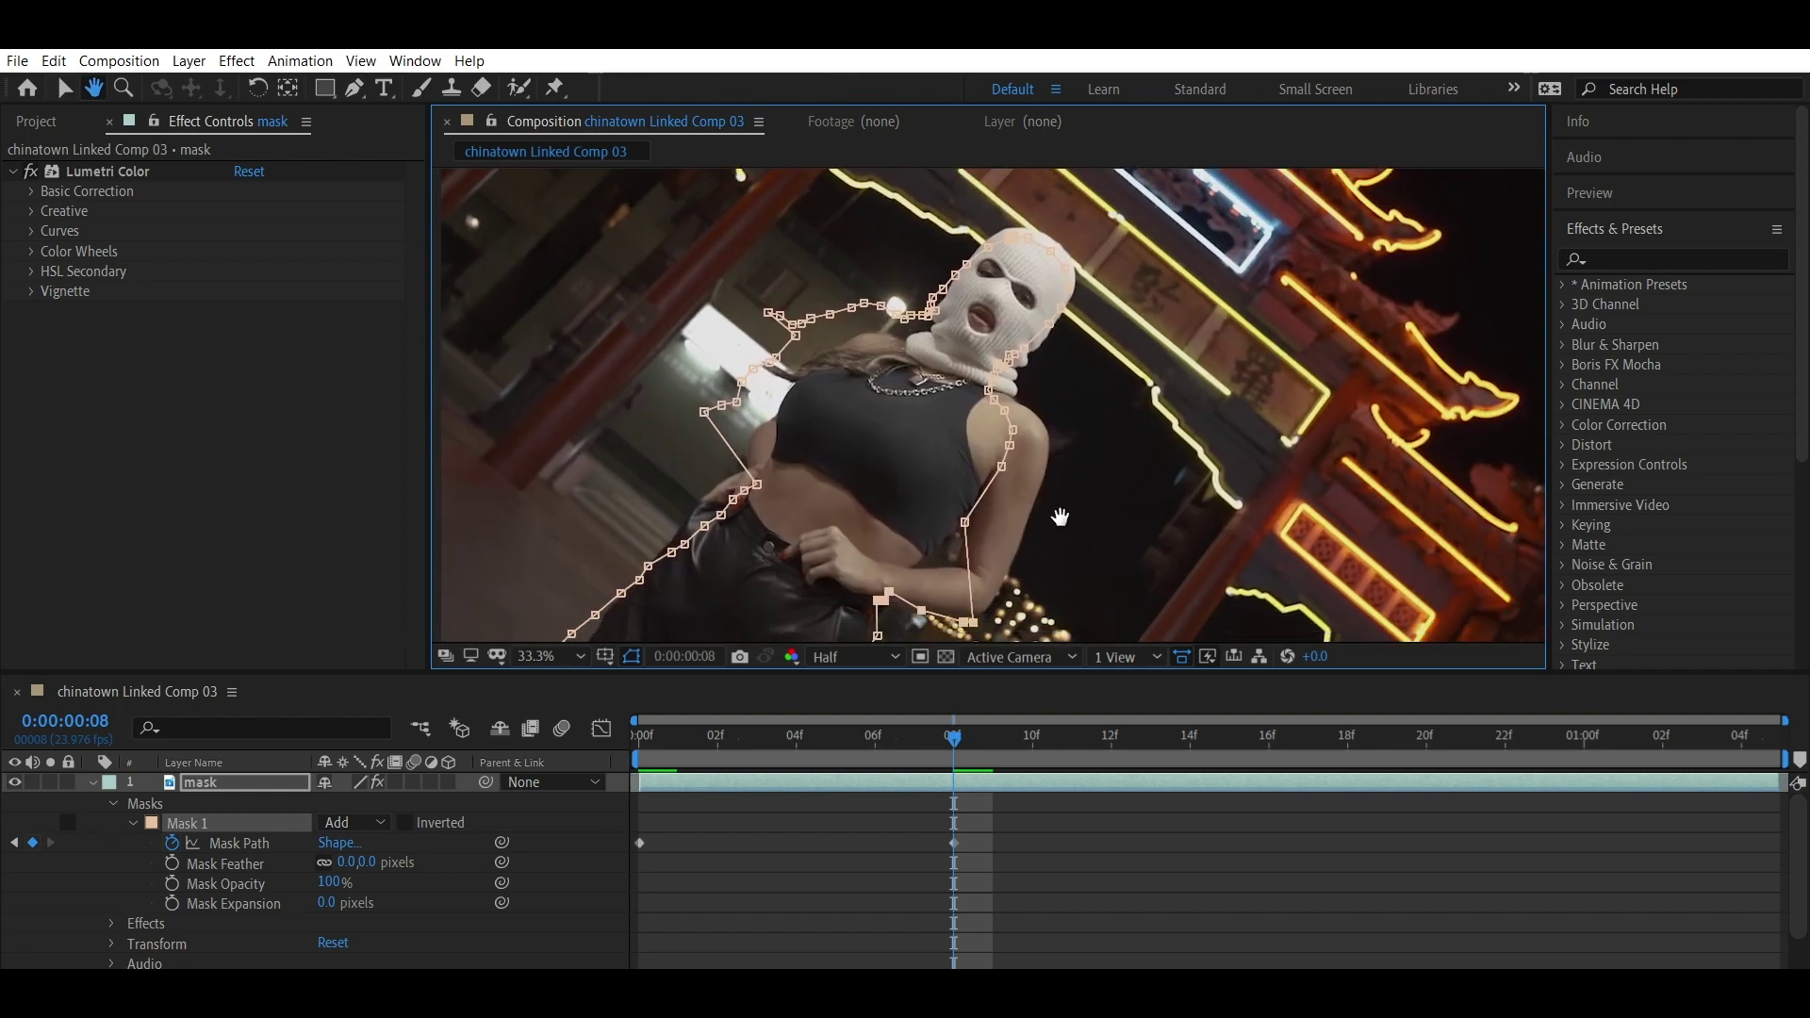
pyautogui.moveTo(920, 201); pyautogui.dragTo(1015, 327)
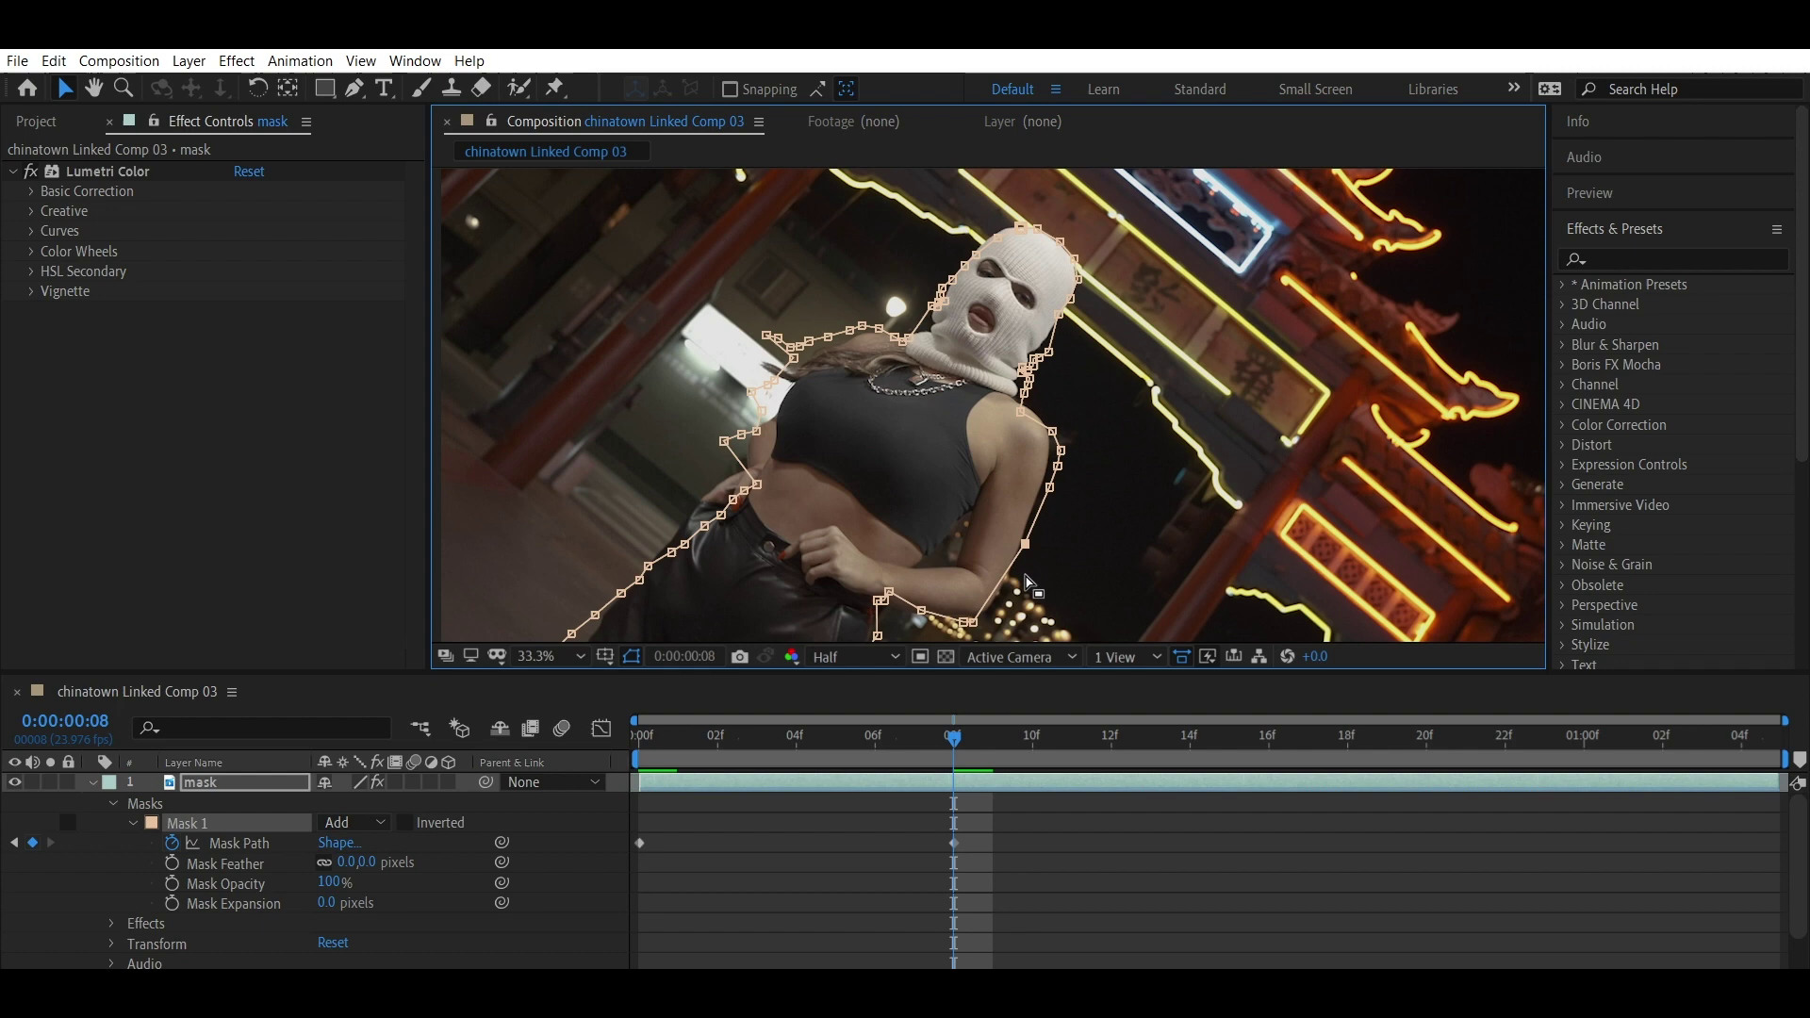
pyautogui.moveTo(1032, 584); pyautogui.dragTo(1057, 442)
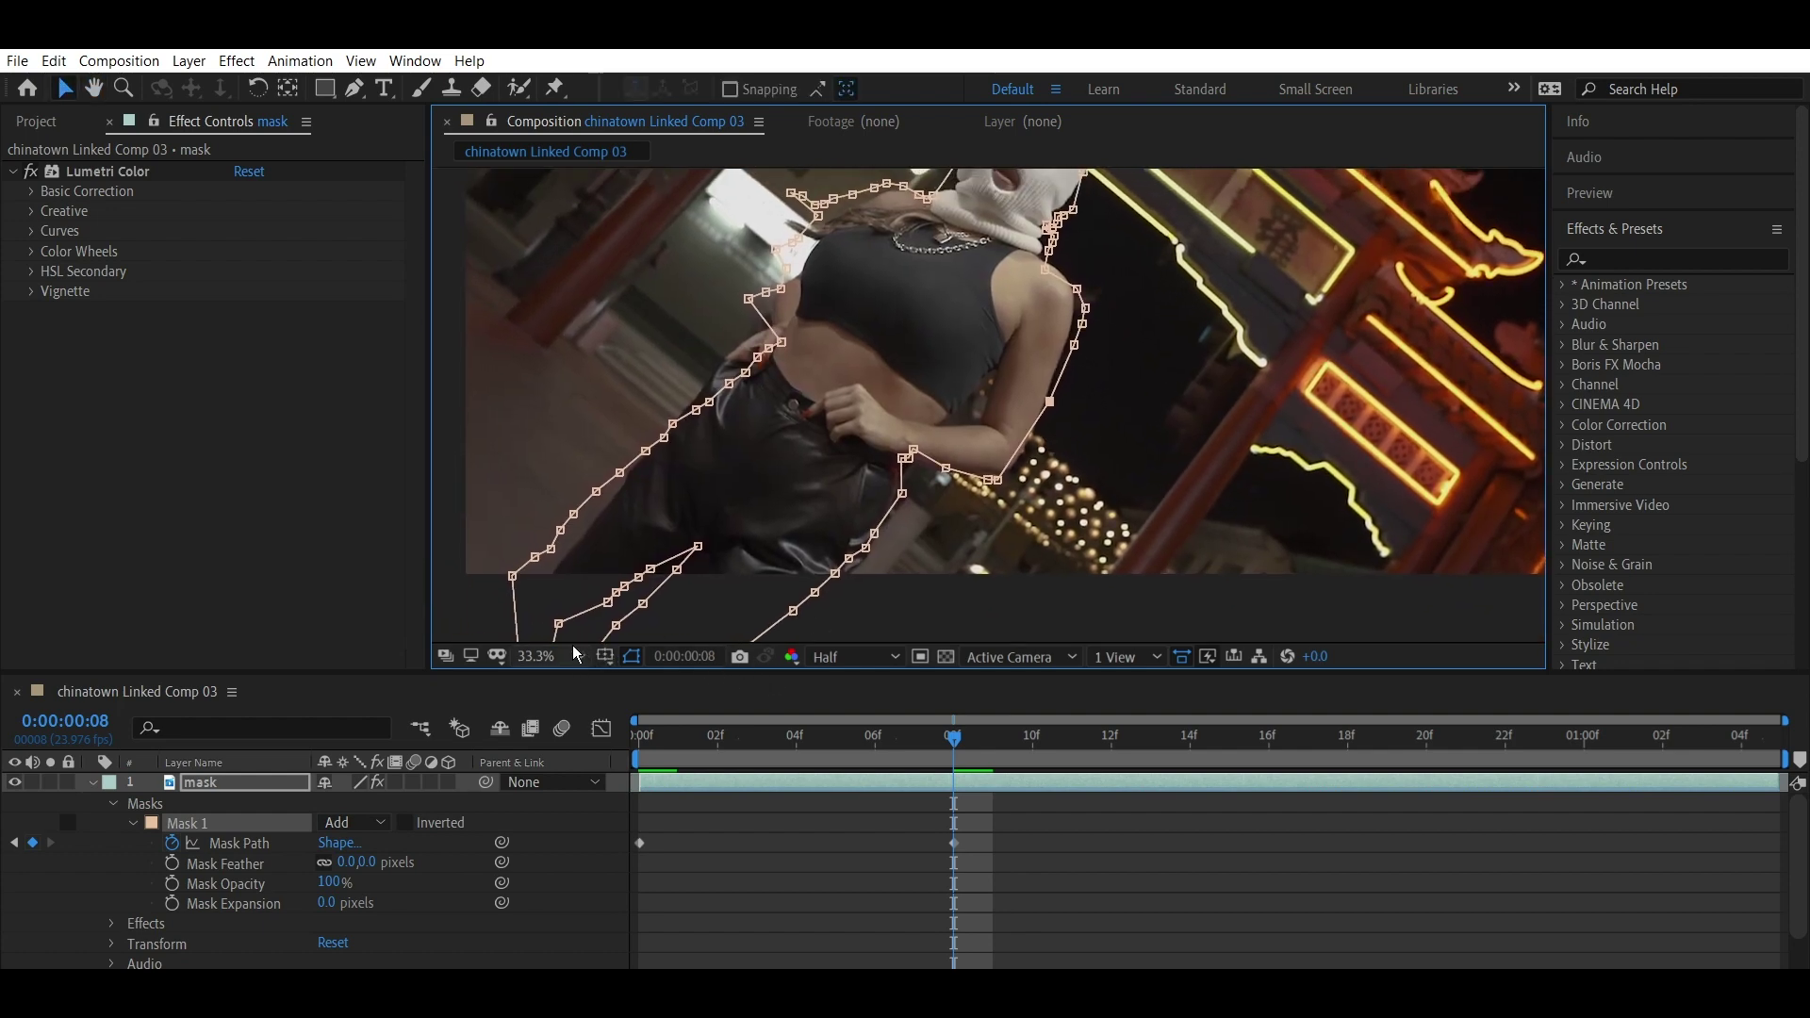
pyautogui.press('/')
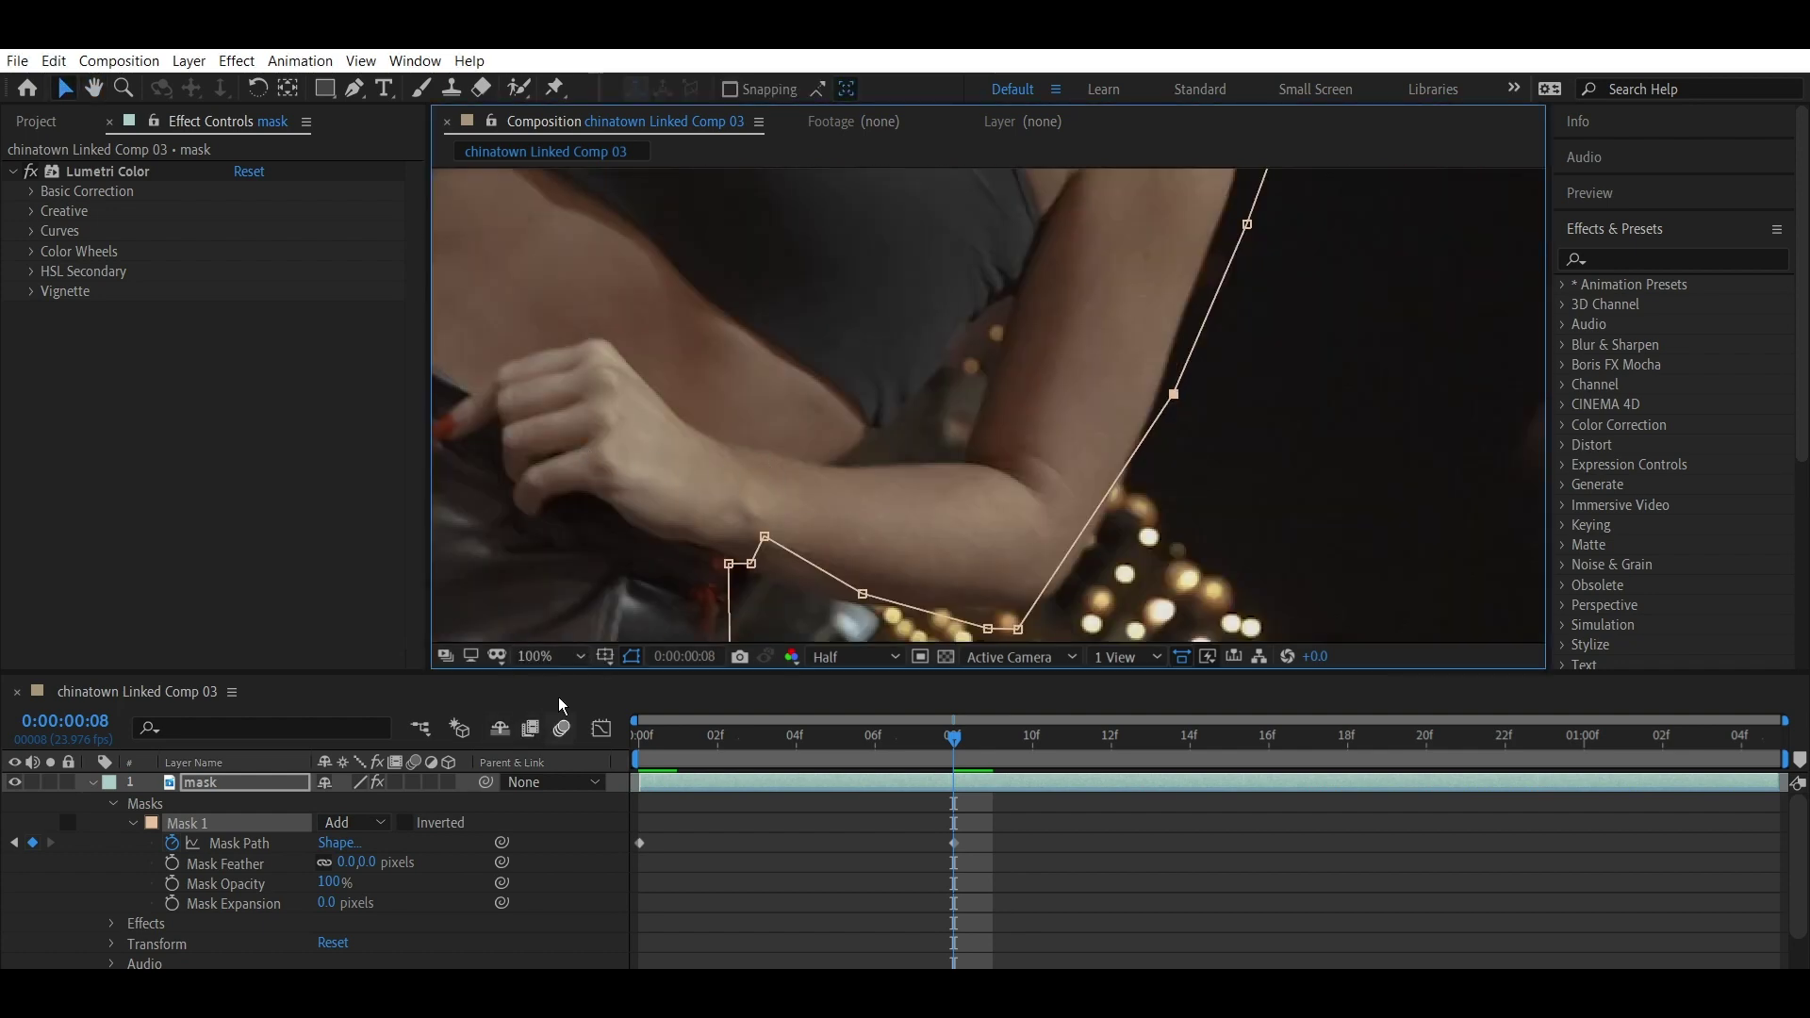
pyautogui.press(',')
pyautogui.press(',')
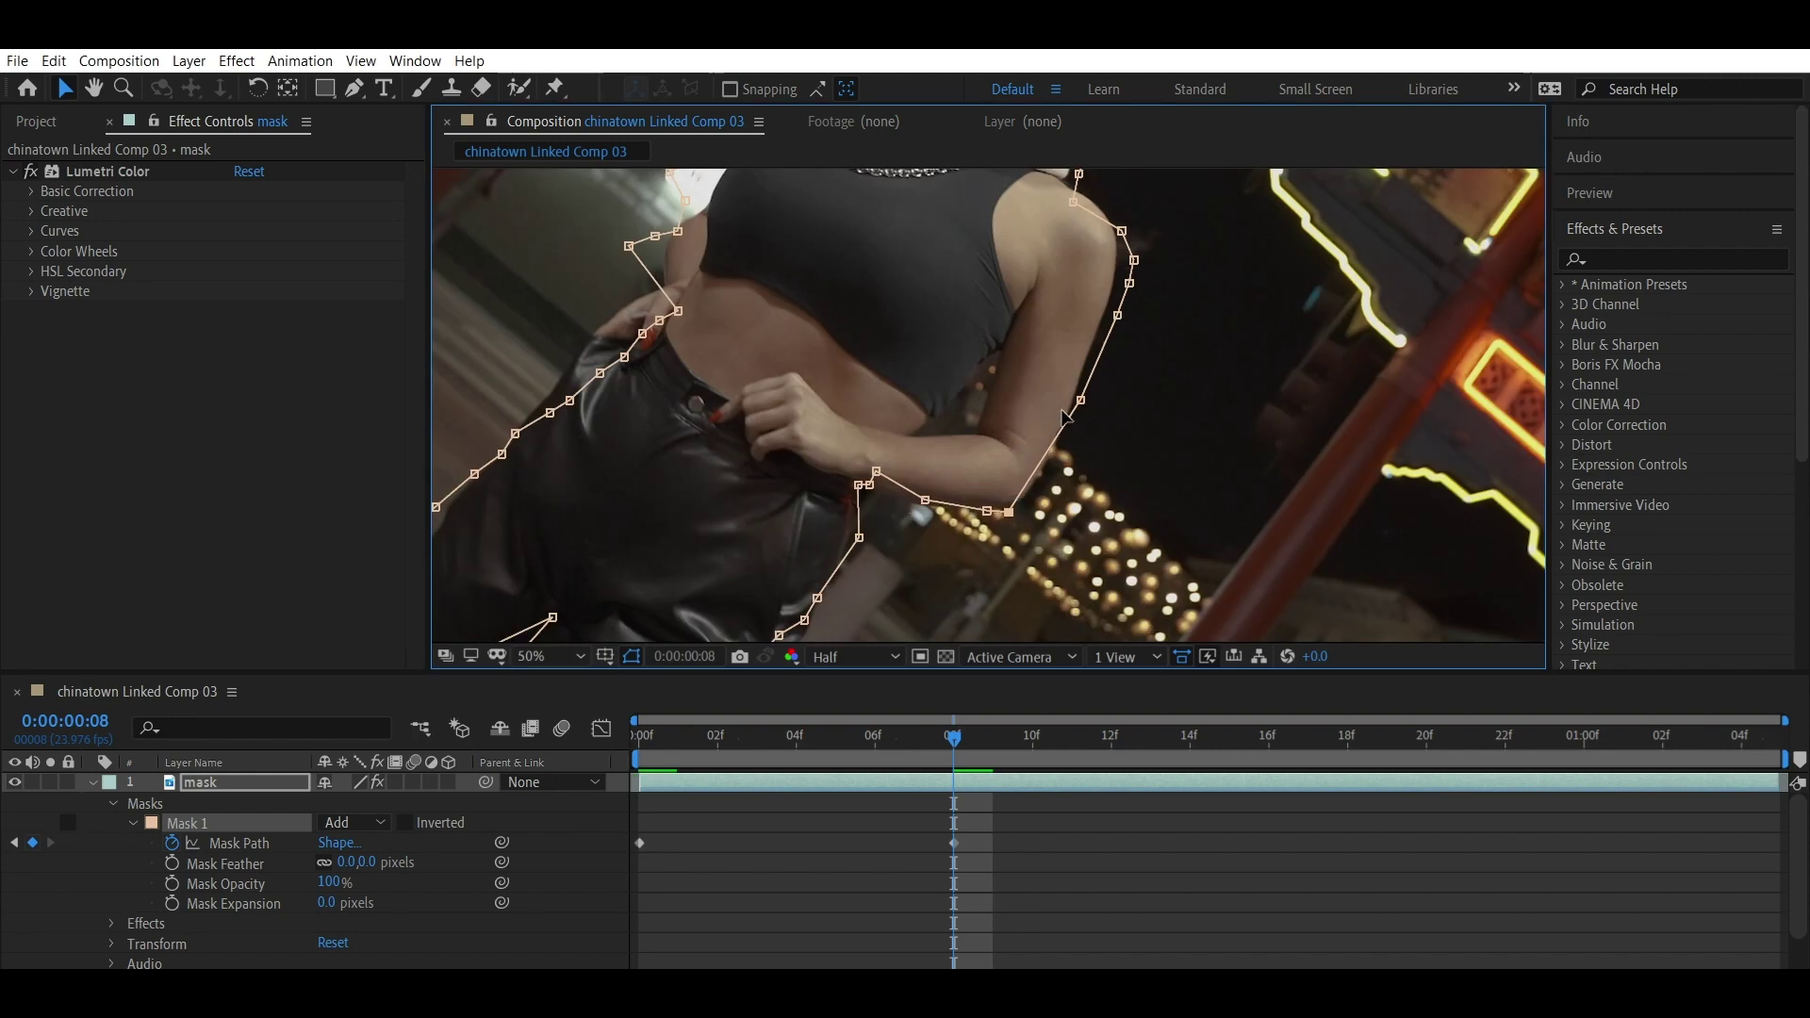
pyautogui.moveTo(1082, 396); pyautogui.dragTo(1047, 465)
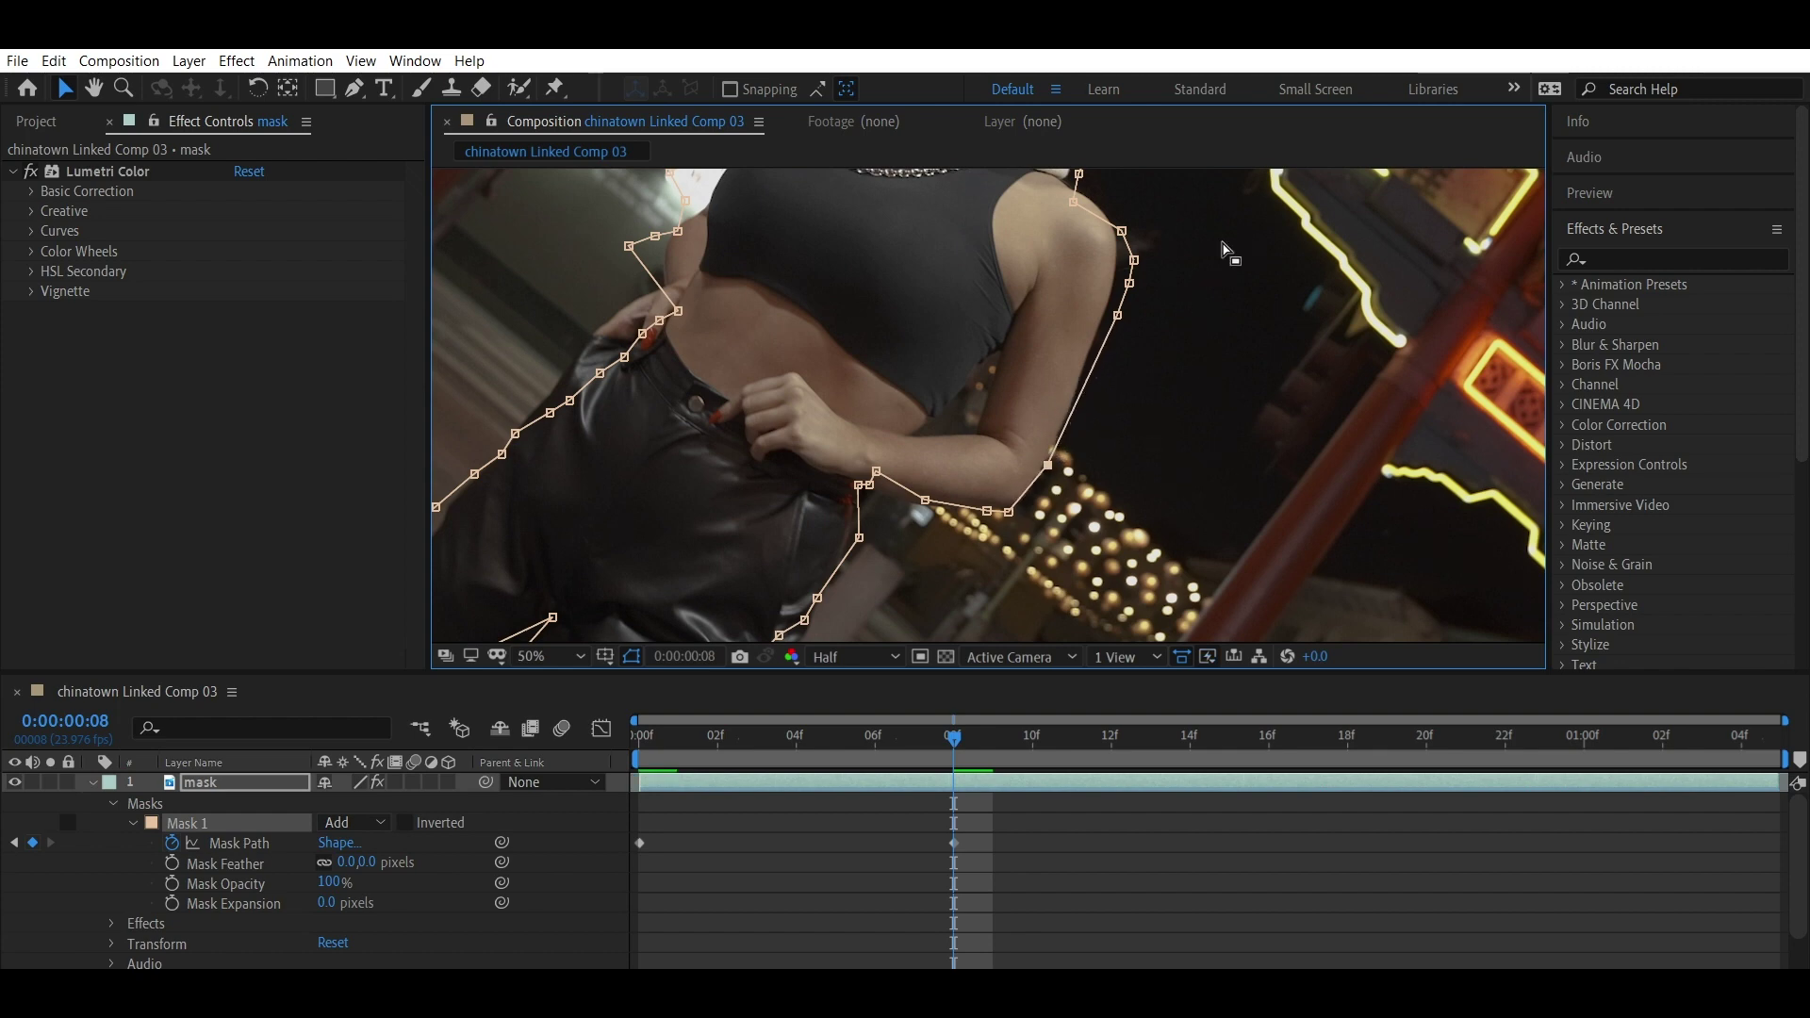
pyautogui.moveTo(1119, 315); pyautogui.dragTo(1092, 358)
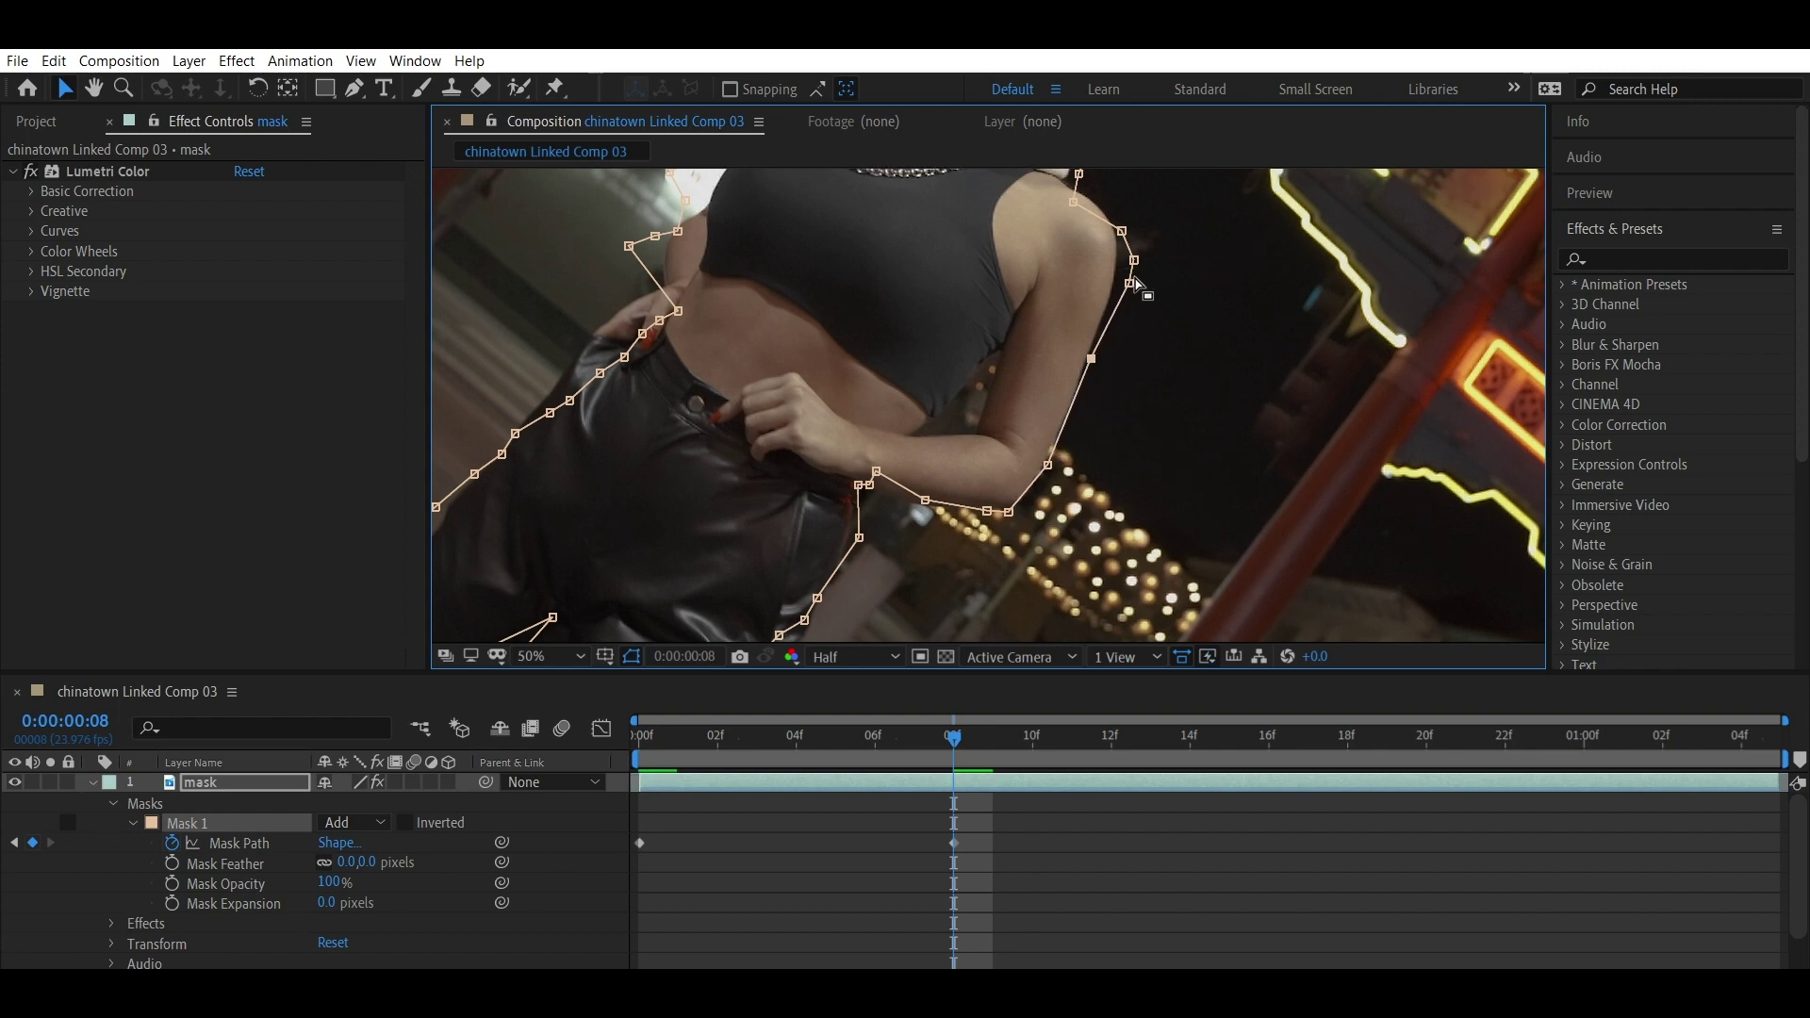
pyautogui.moveTo(1132, 268); pyautogui.dragTo(1121, 273)
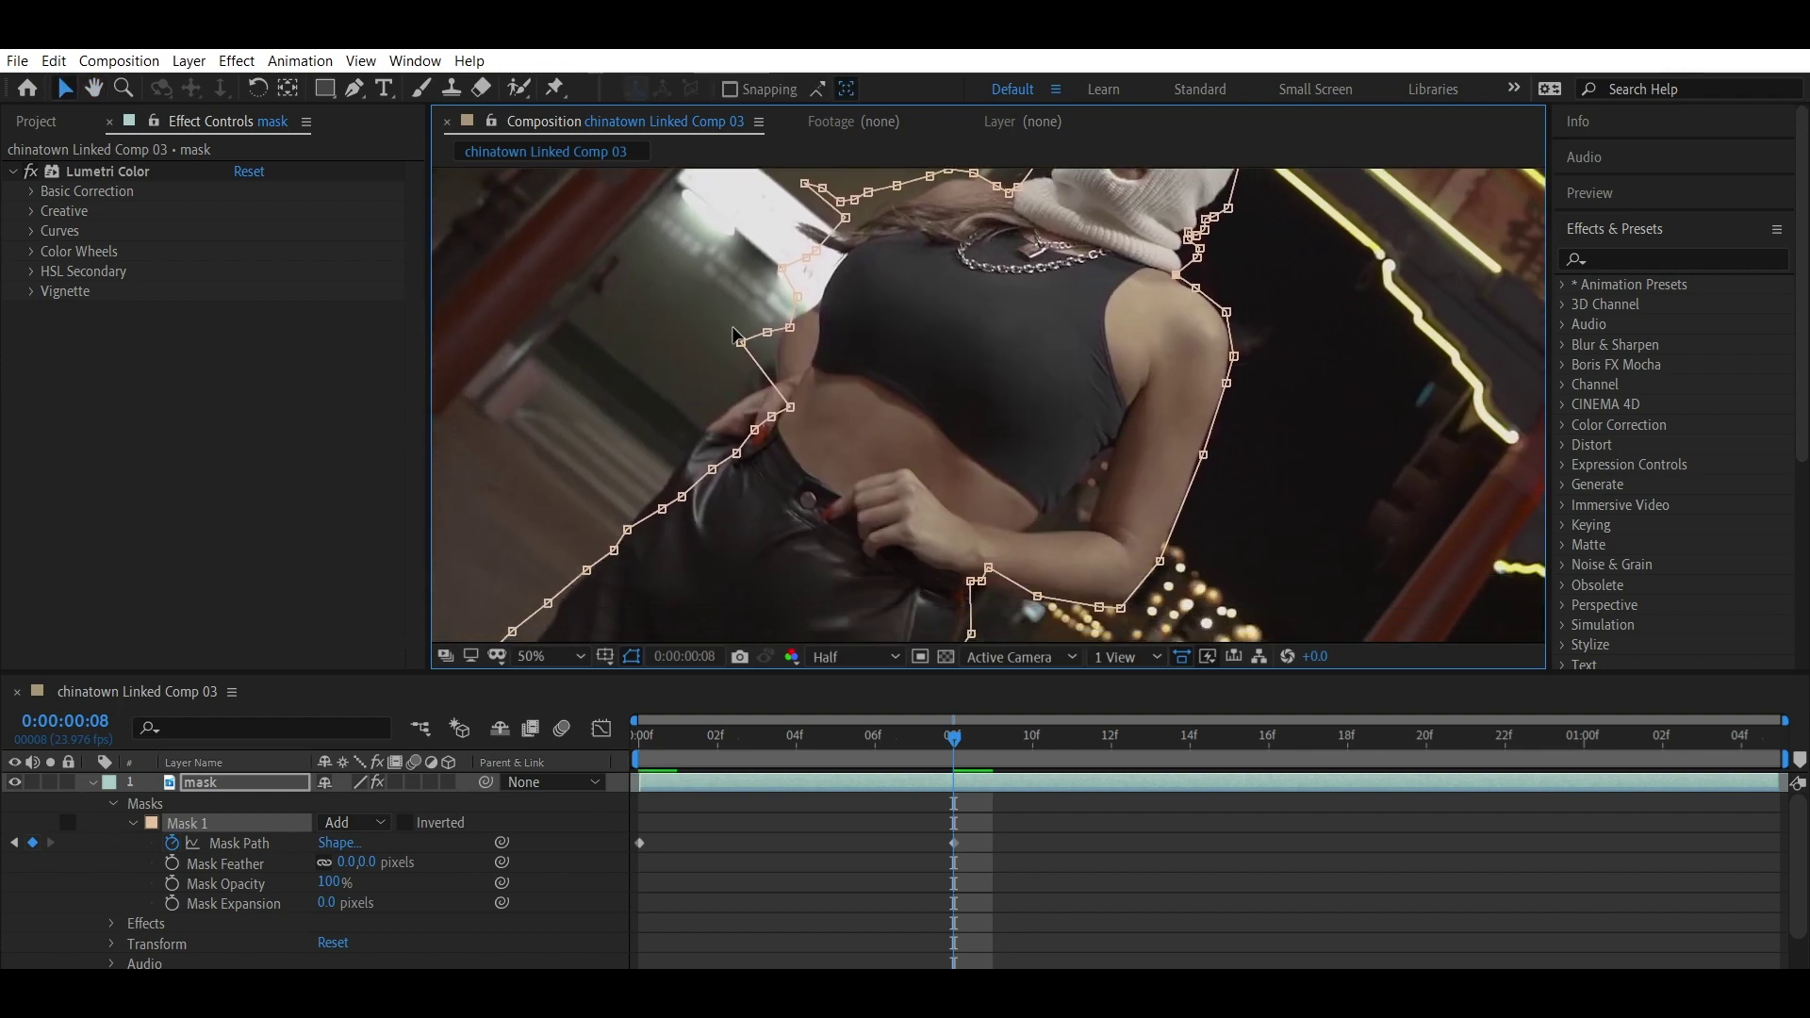
pyautogui.moveTo(741, 342); pyautogui.dragTo(774, 361)
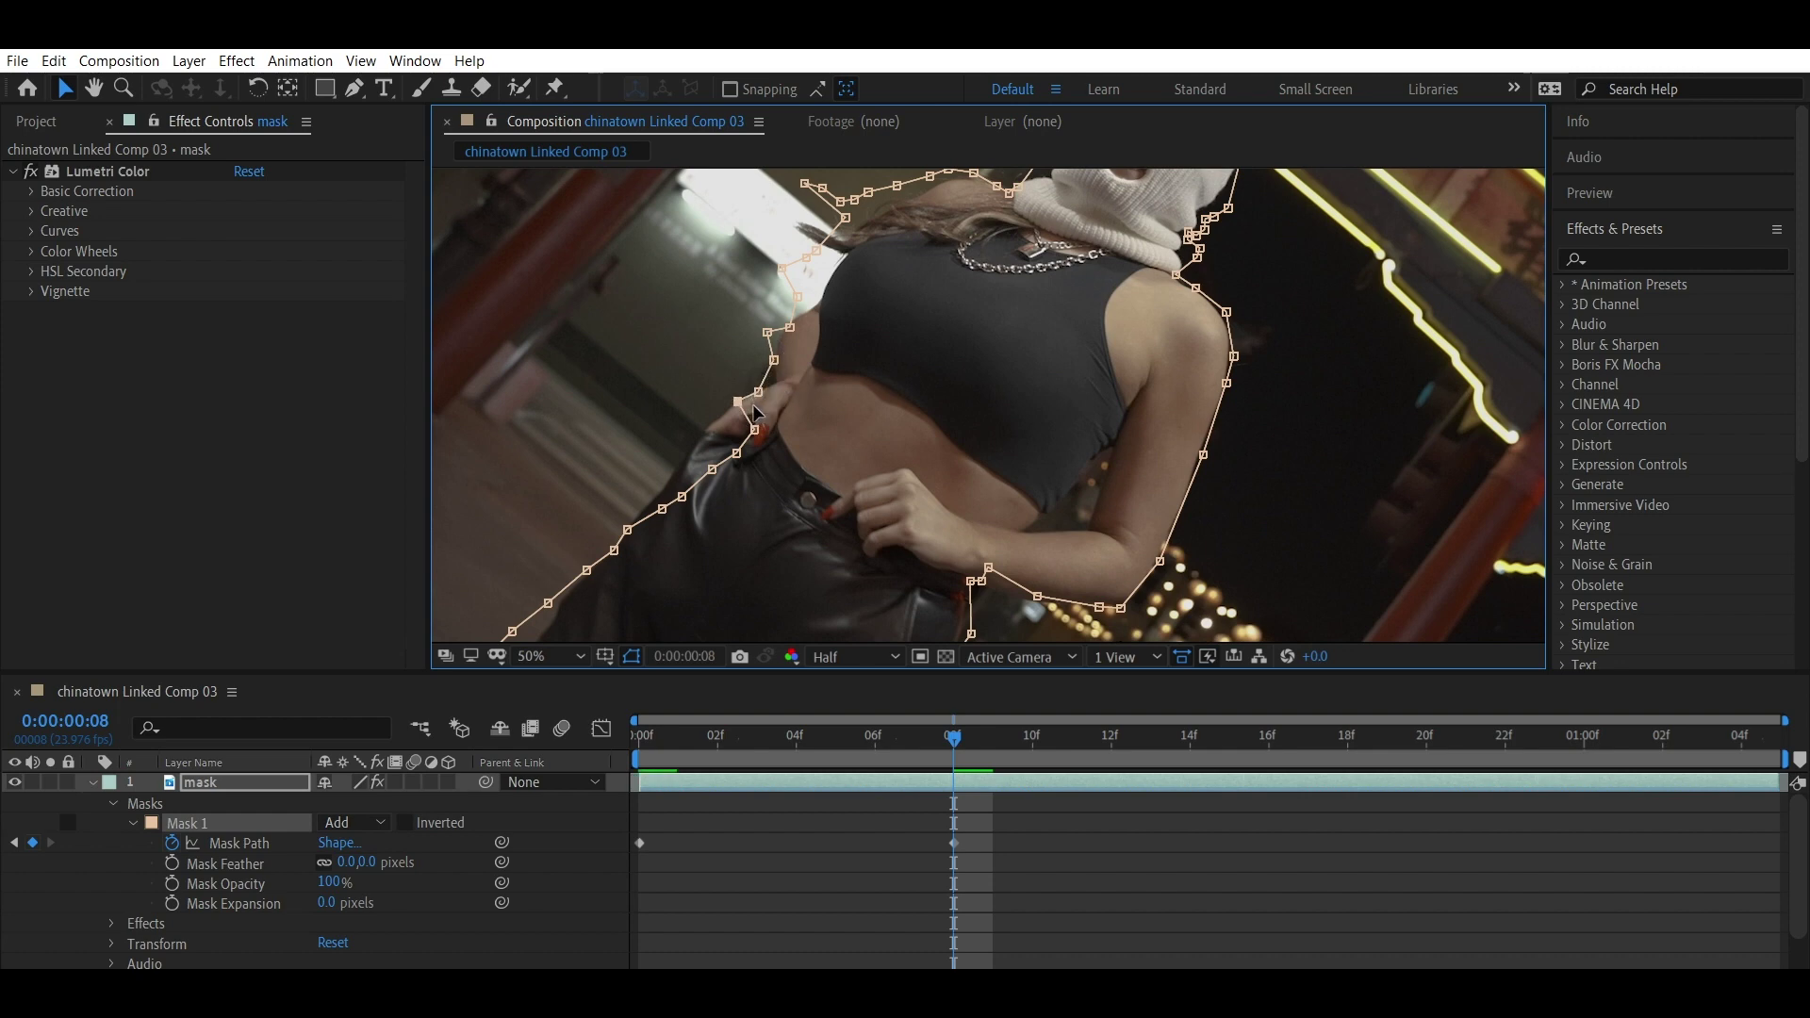
pyautogui.moveTo(754, 430); pyautogui.dragTo(832, 349)
# Step: Refit the lower mask points along the edges of the dancer's legs
pyautogui.press('h')
pyautogui.press('v')
pyautogui.moveTo(649, 483); pyautogui.dragTo(696, 459)
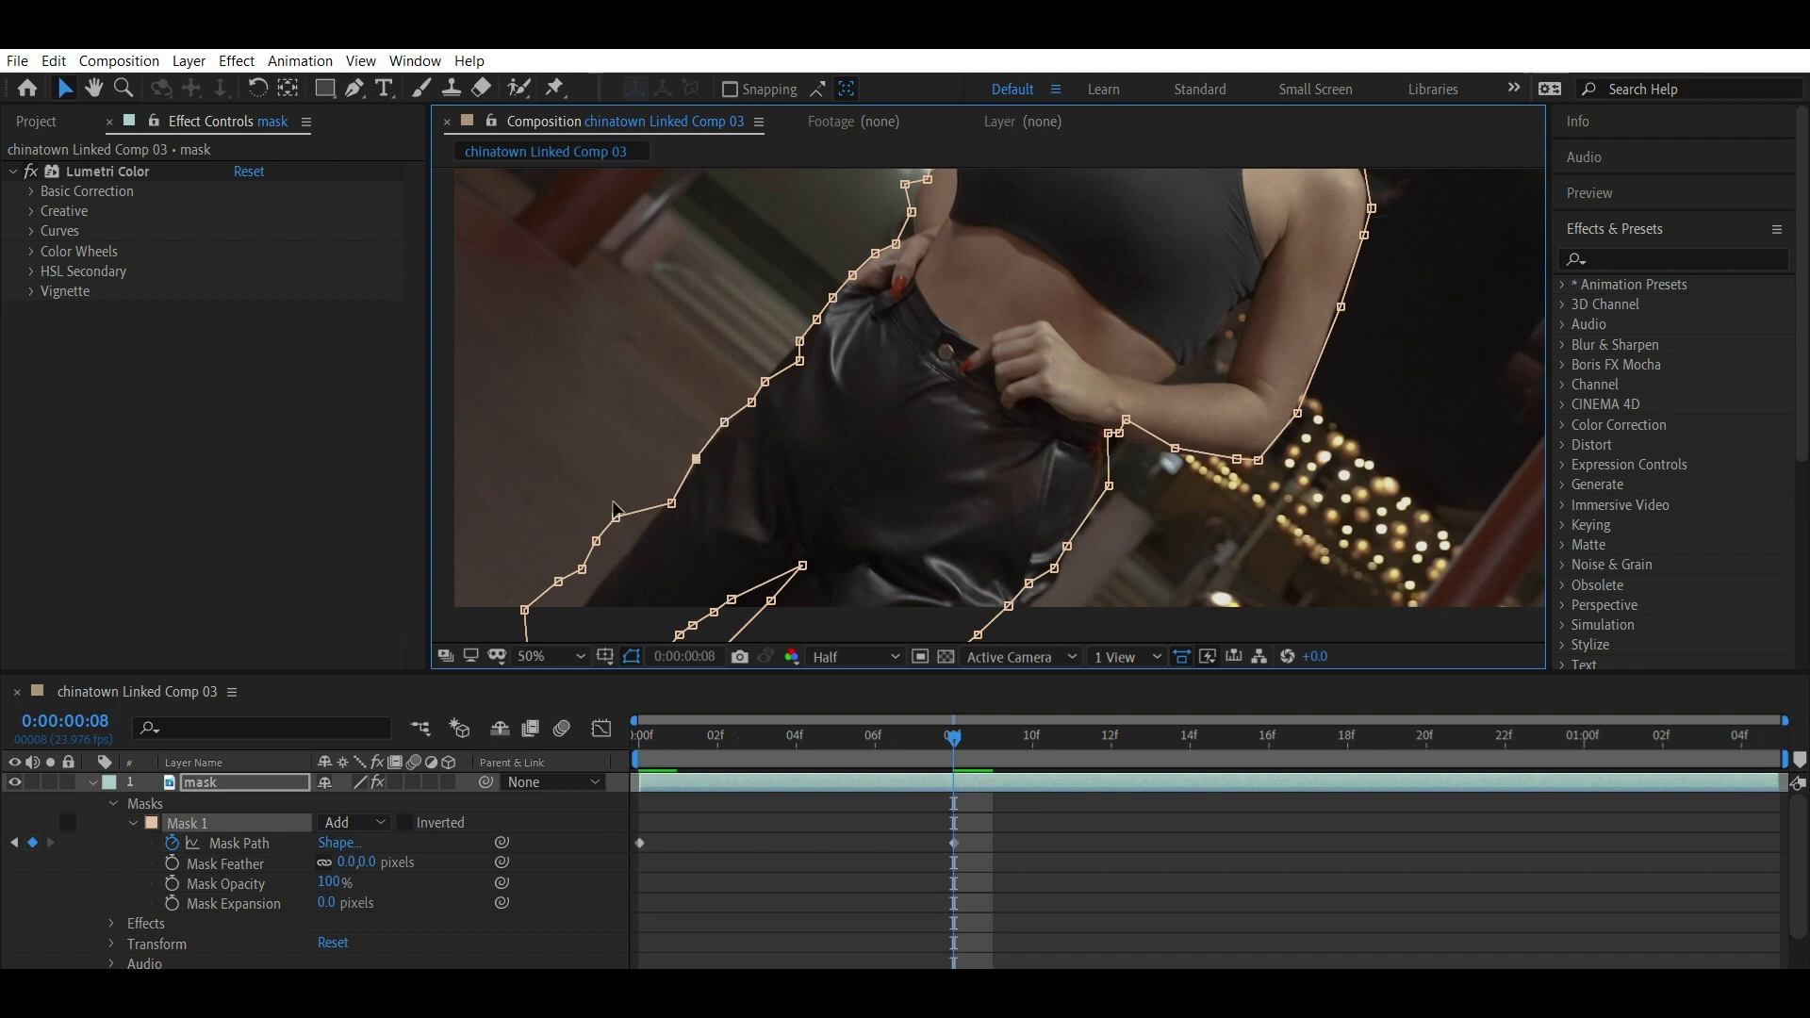
pyautogui.moveTo(615, 515)
pyautogui.mouseDown()
pyautogui.moveTo(620, 547)
pyautogui.moveTo(569, 602)
pyautogui.moveTo(576, 618)
pyautogui.moveTo(642, 520)
pyautogui.mouseUp()
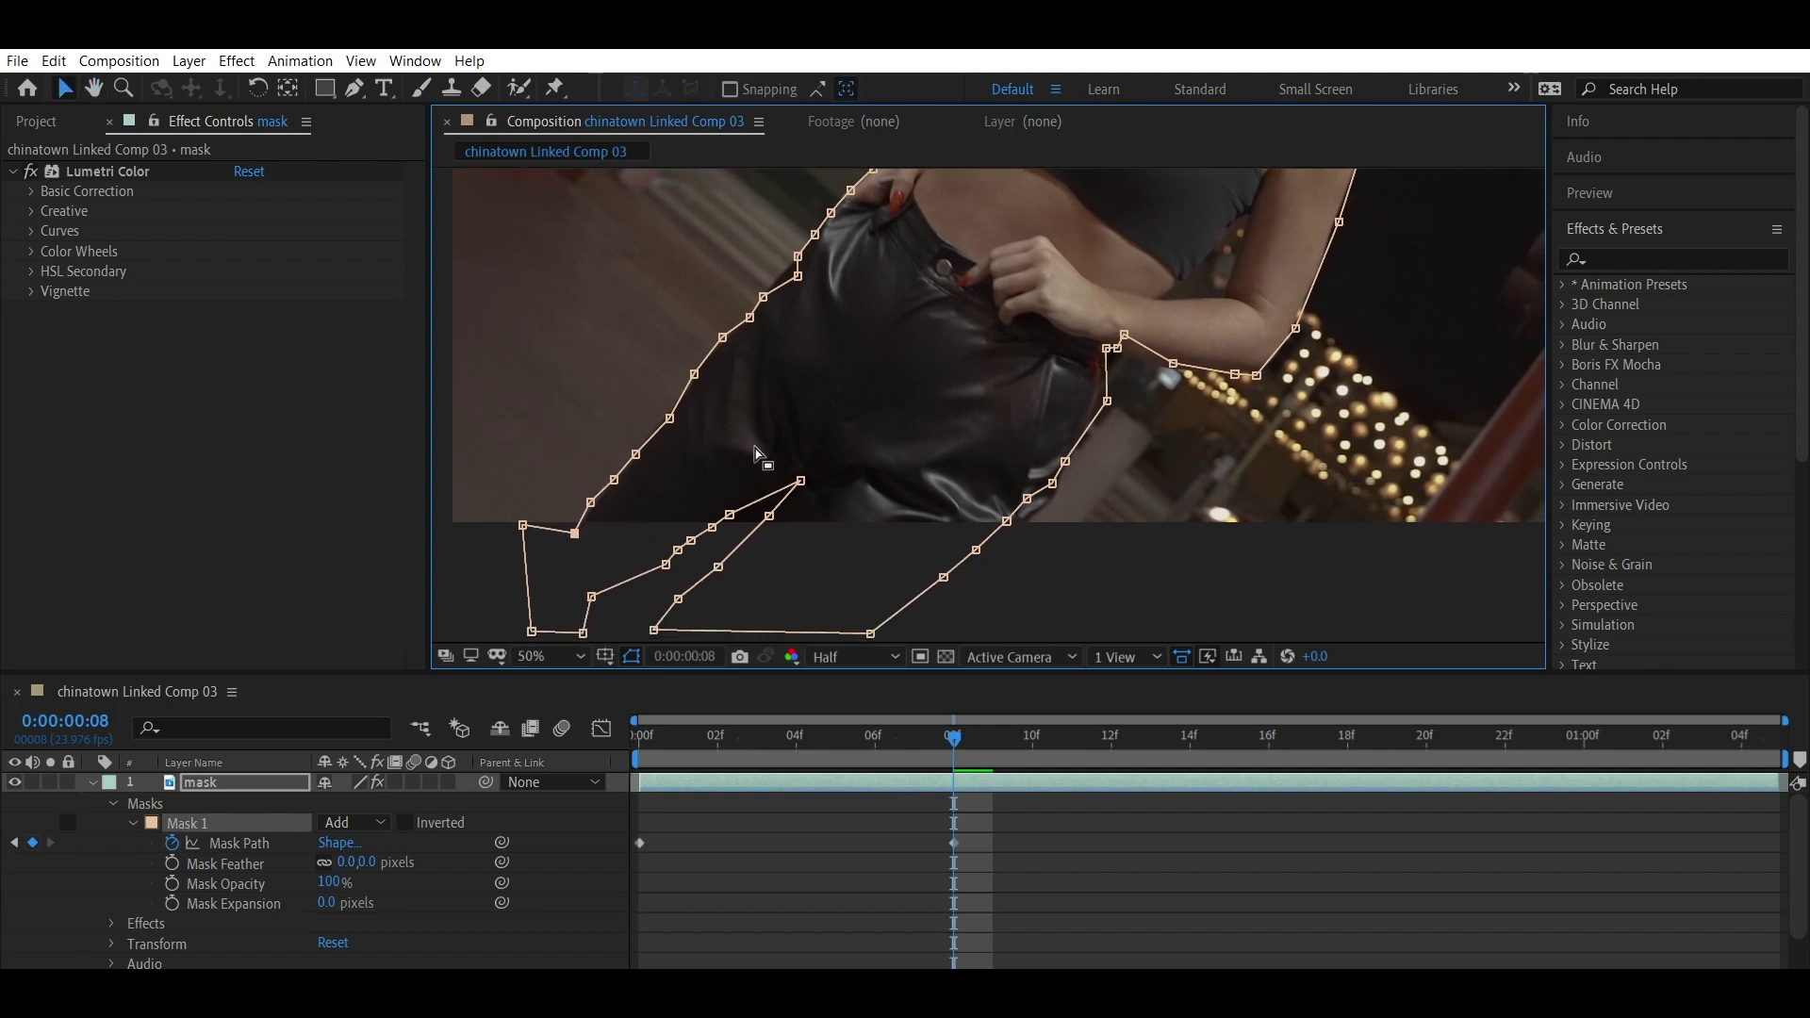
pyautogui.moveTo(729, 453); pyautogui.dragTo(799, 544)
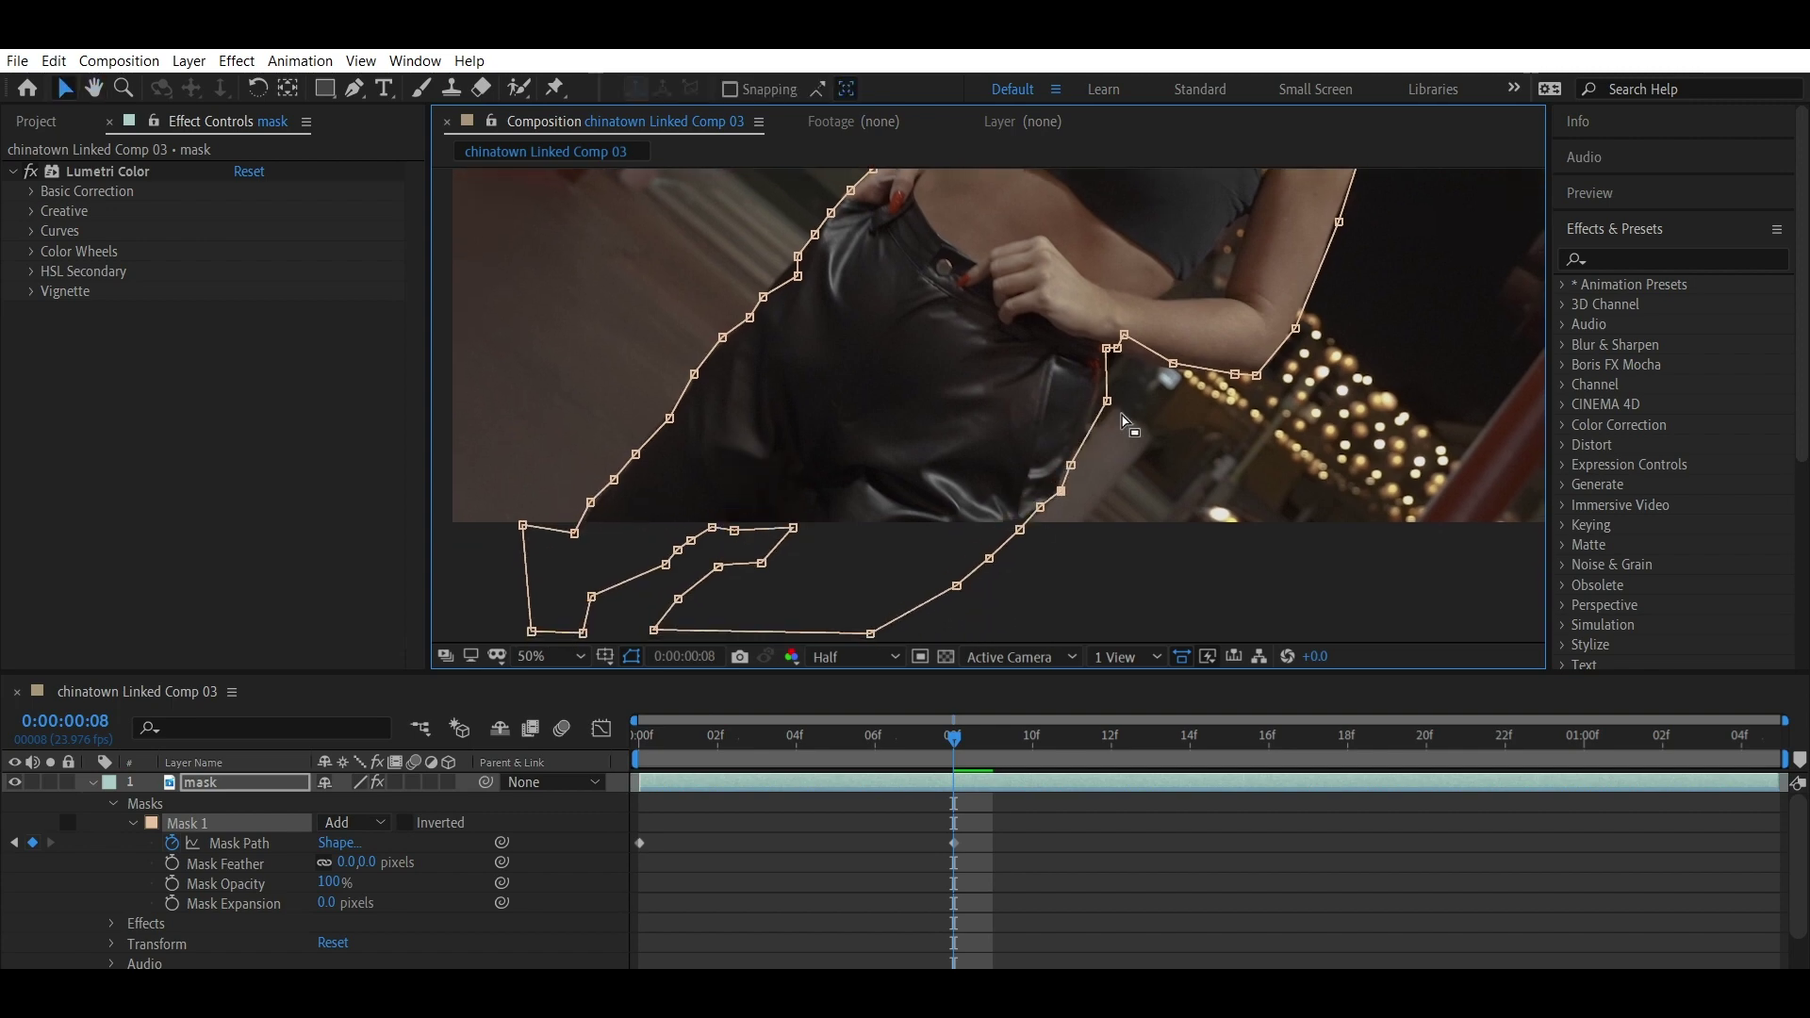
pyautogui.moveTo(1132, 427); pyautogui.dragTo(895, 641)
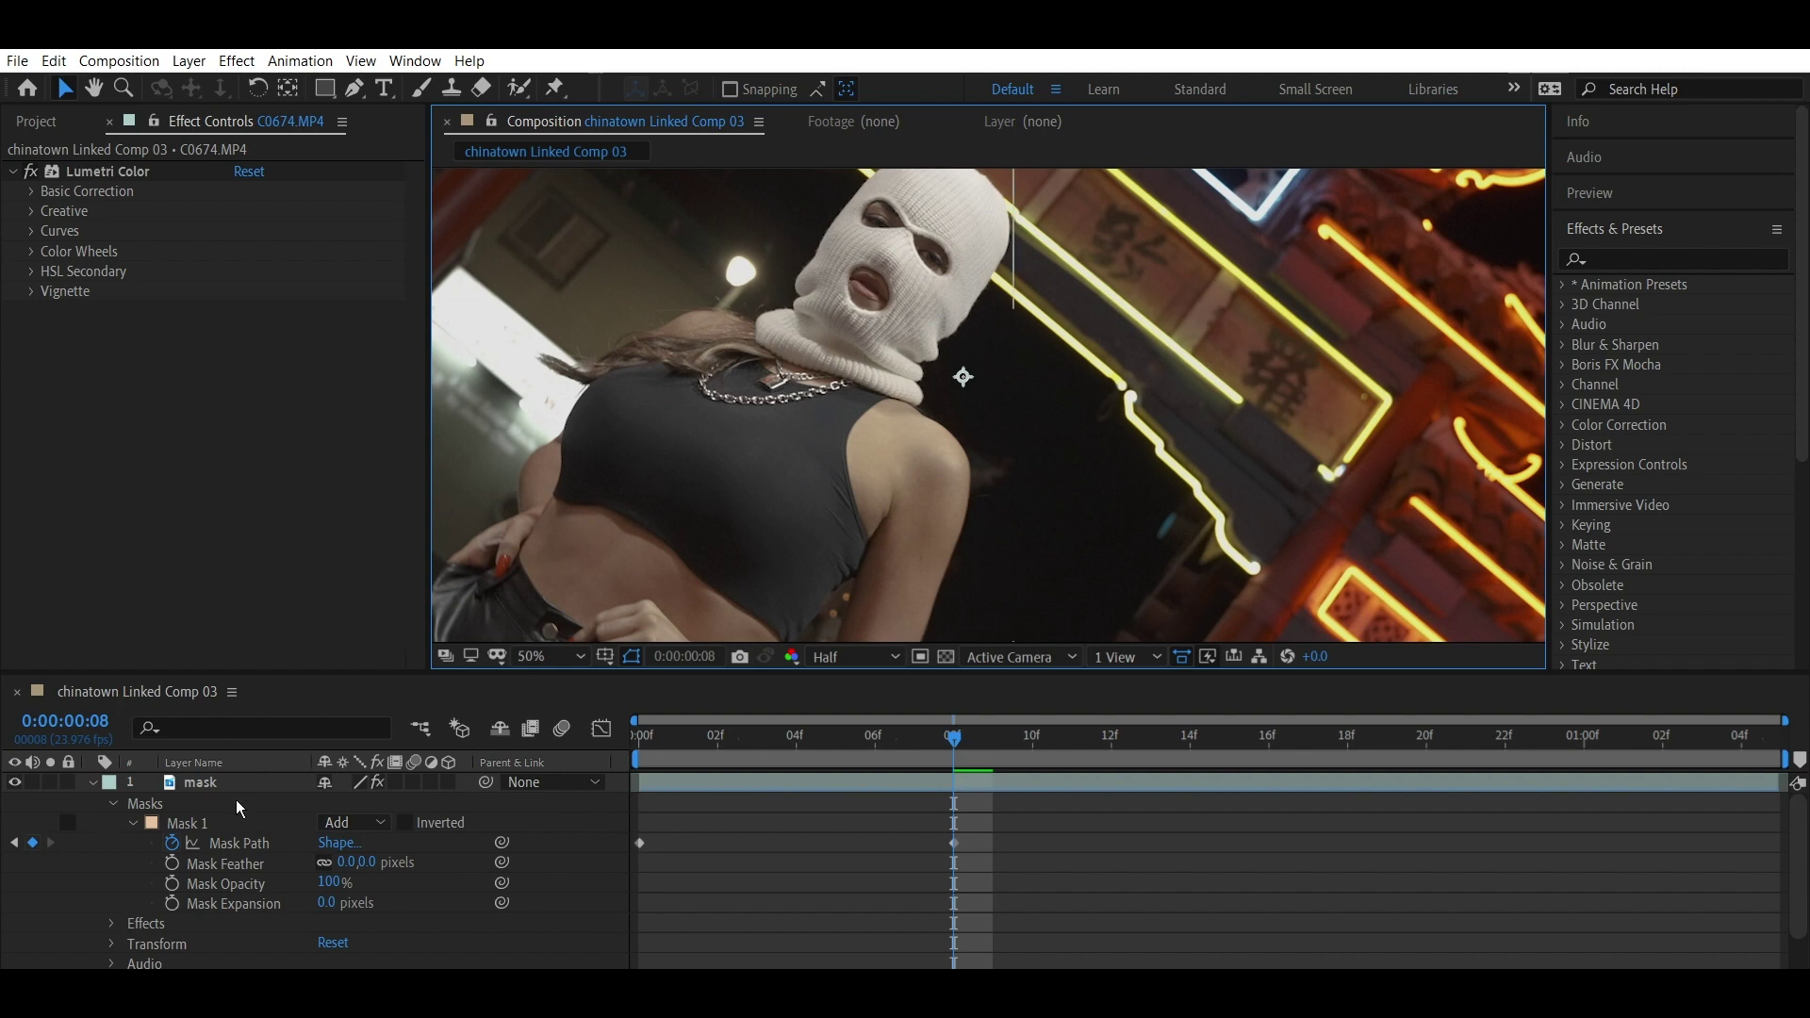
# Step: Move the Mask 1 head points up to the edge of the dancer's balaclava
pyautogui.click(962, 392)
pyautogui.click(965, 394)
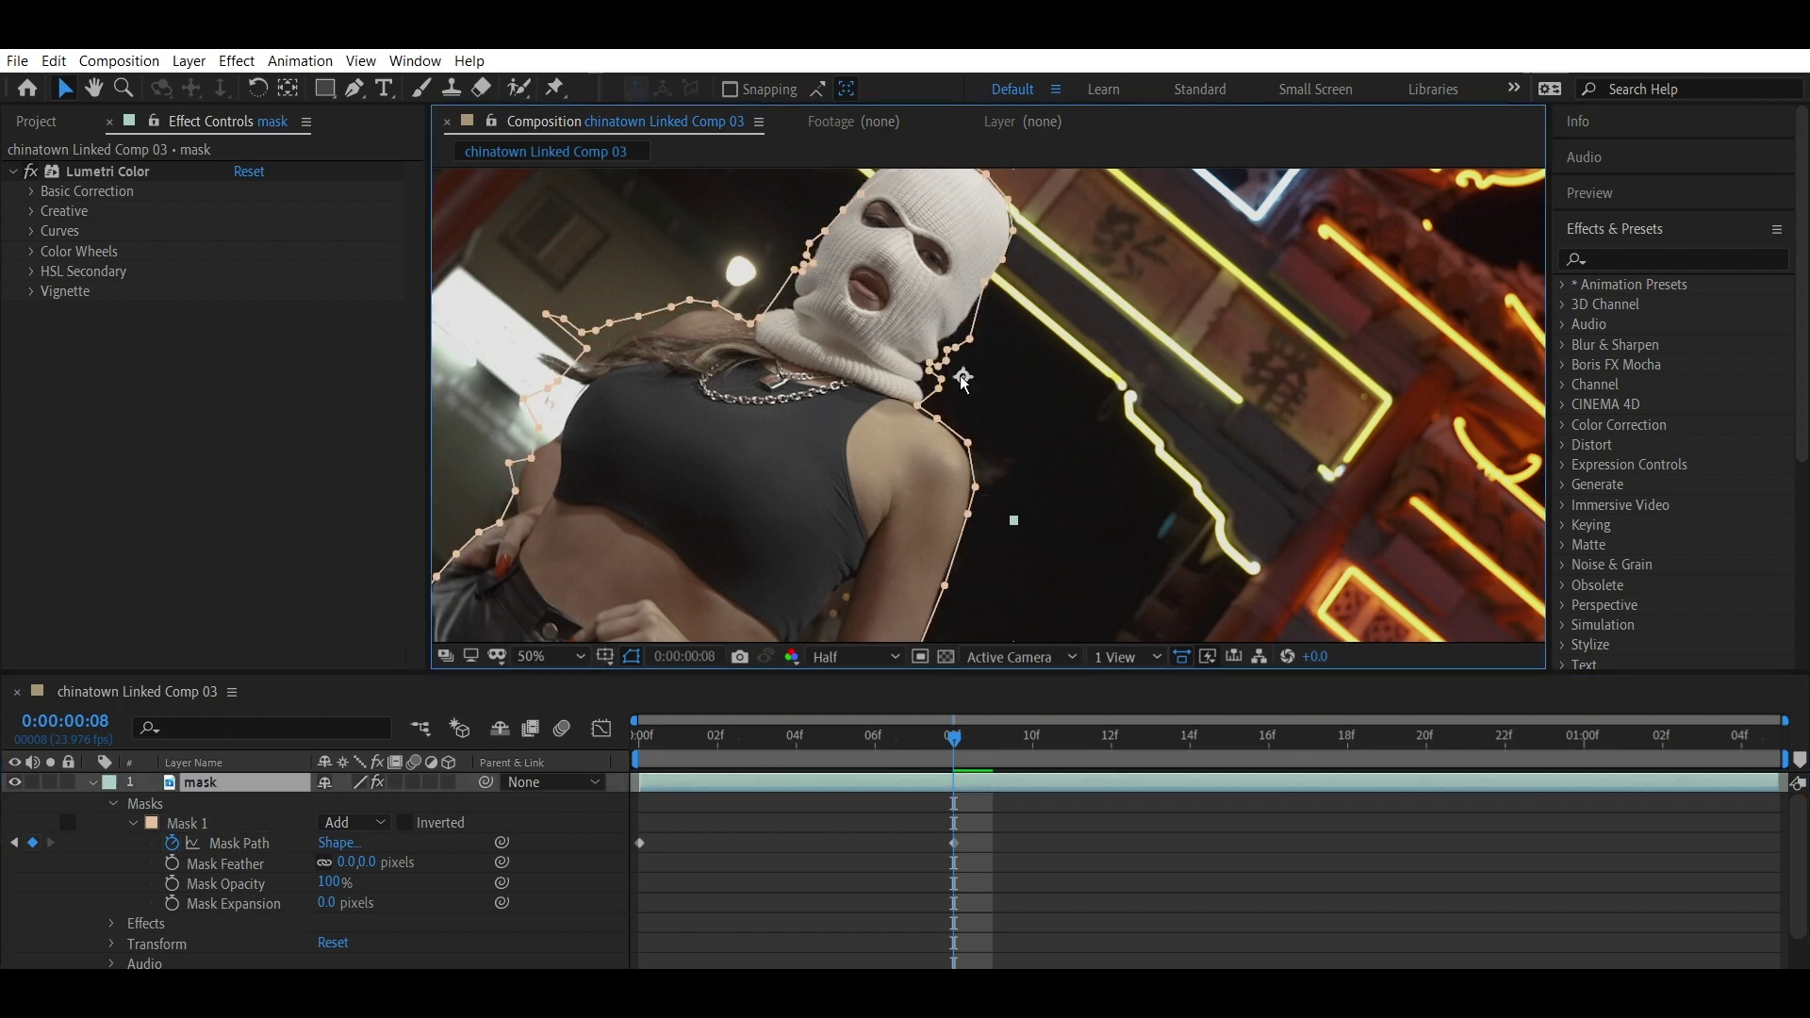
pyautogui.click(945, 372)
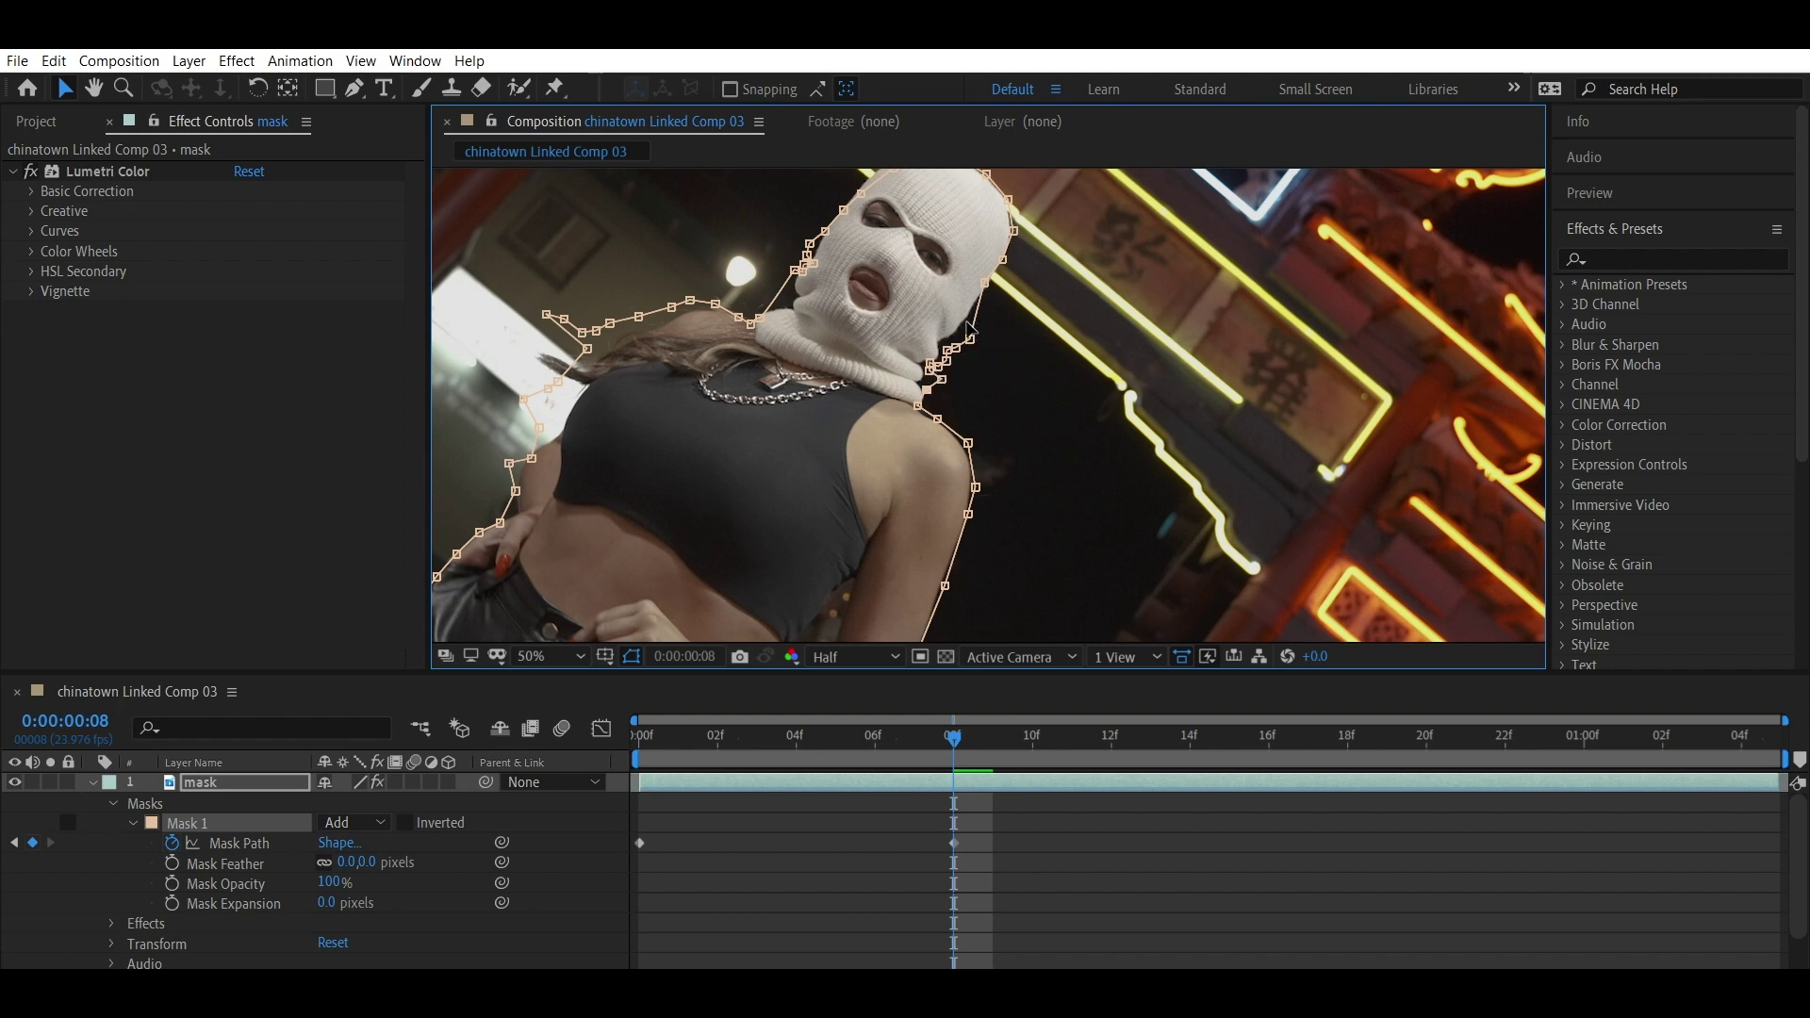
pyautogui.moveTo(966, 309); pyautogui.dragTo(960, 306)
pyautogui.moveTo(550, 429); pyautogui.dragTo(855, 225)
# Step: At frame 3, refit the lower mask points around the dancer's legs and hip
pyautogui.moveTo(926, 741); pyautogui.dragTo(756, 748)
pyautogui.moveTo(782, 597); pyautogui.dragTo(881, 409)
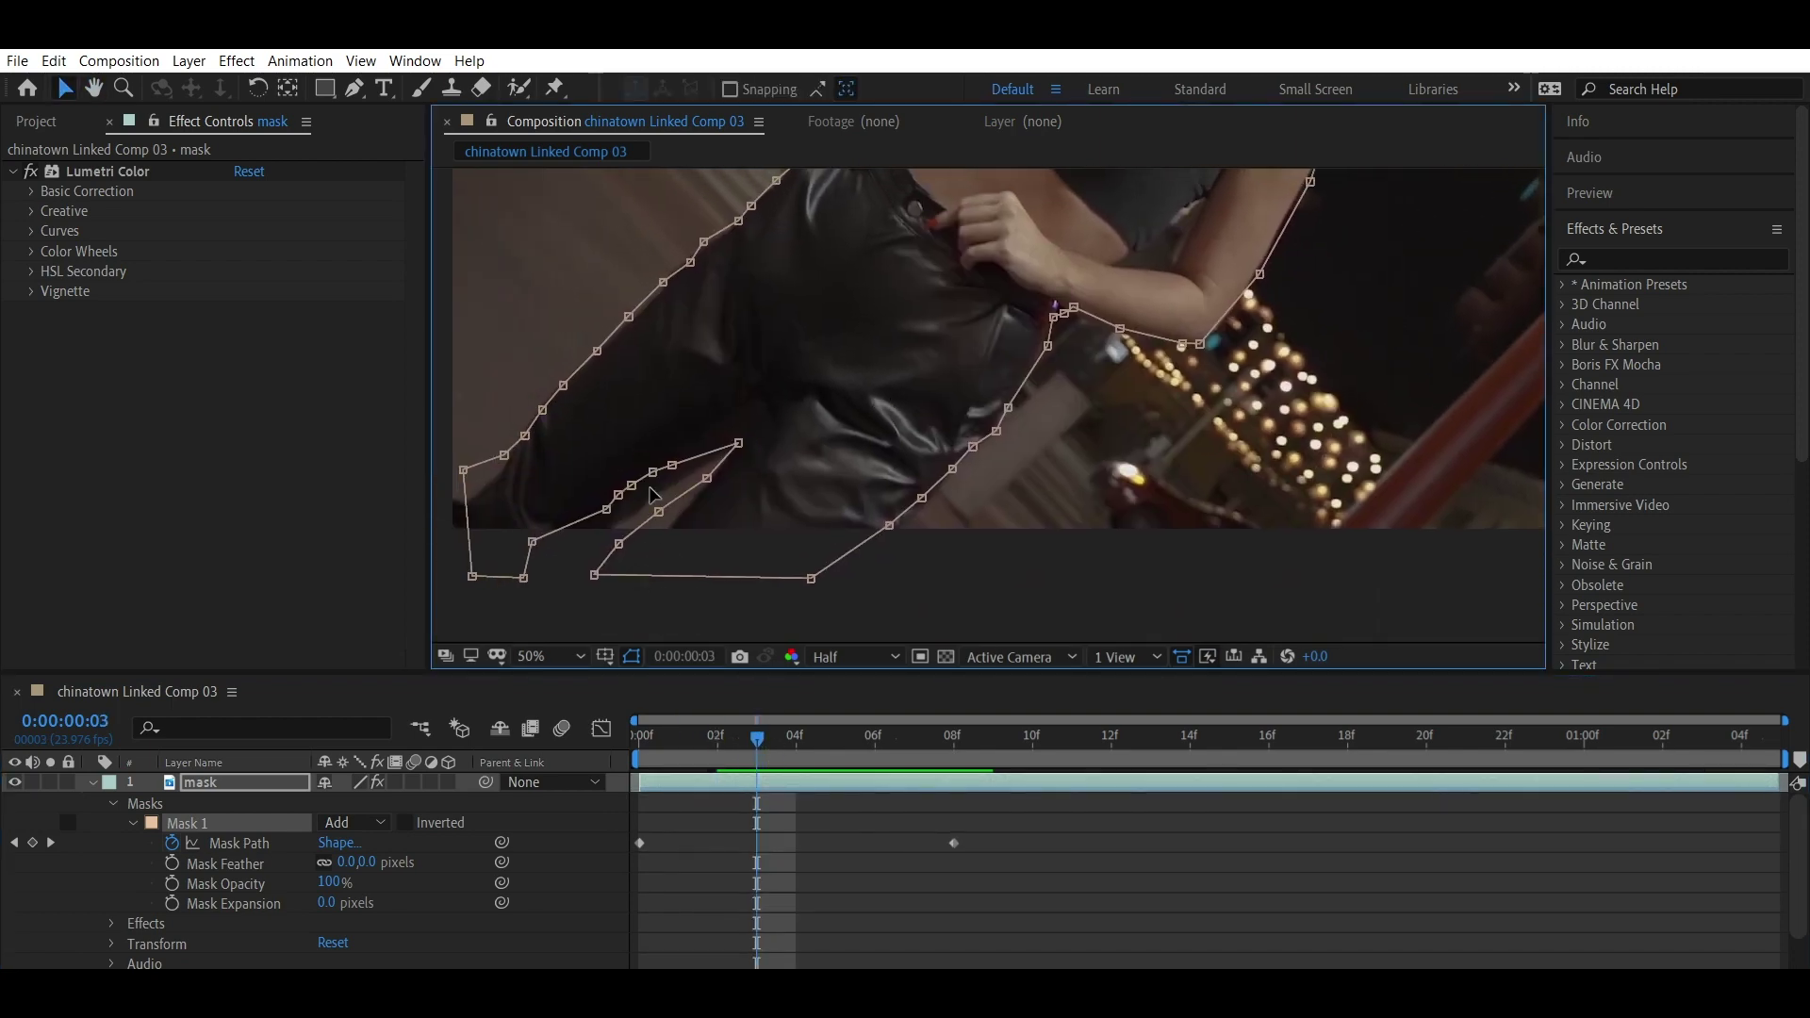
pyautogui.moveTo(660, 510); pyautogui.dragTo(670, 527)
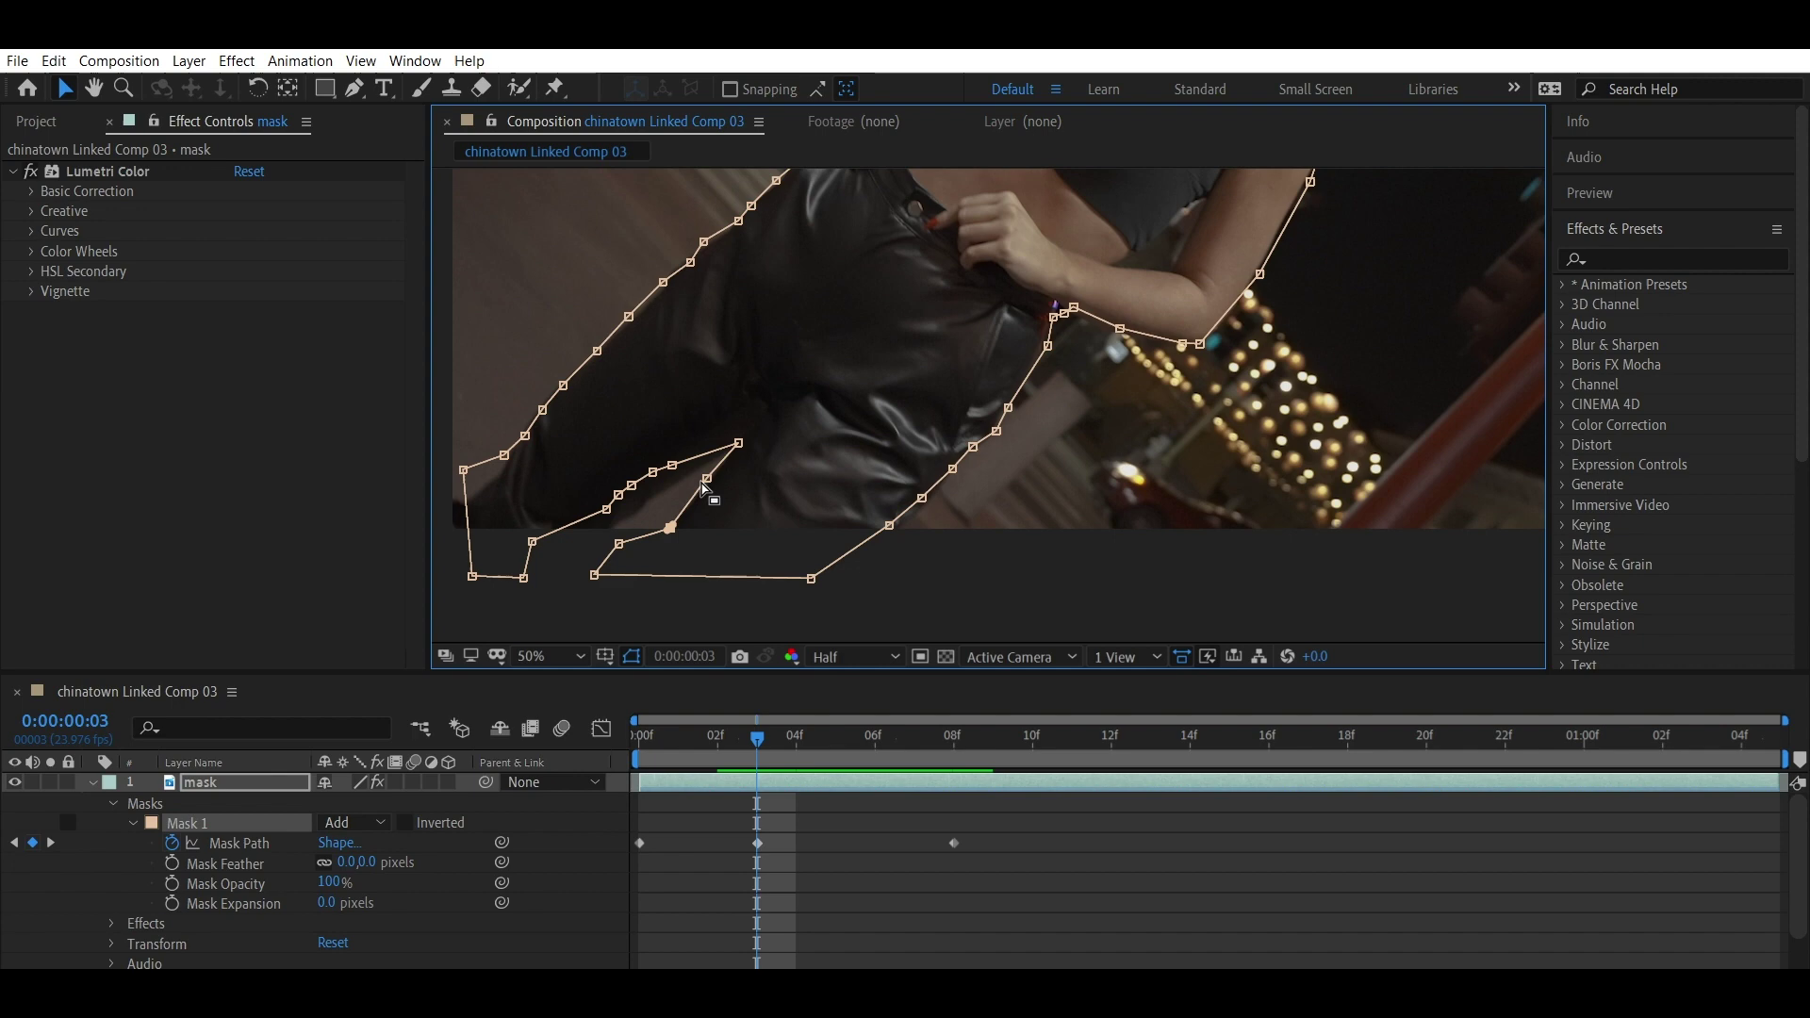
pyautogui.moveTo(602, 453); pyautogui.dragTo(687, 478)
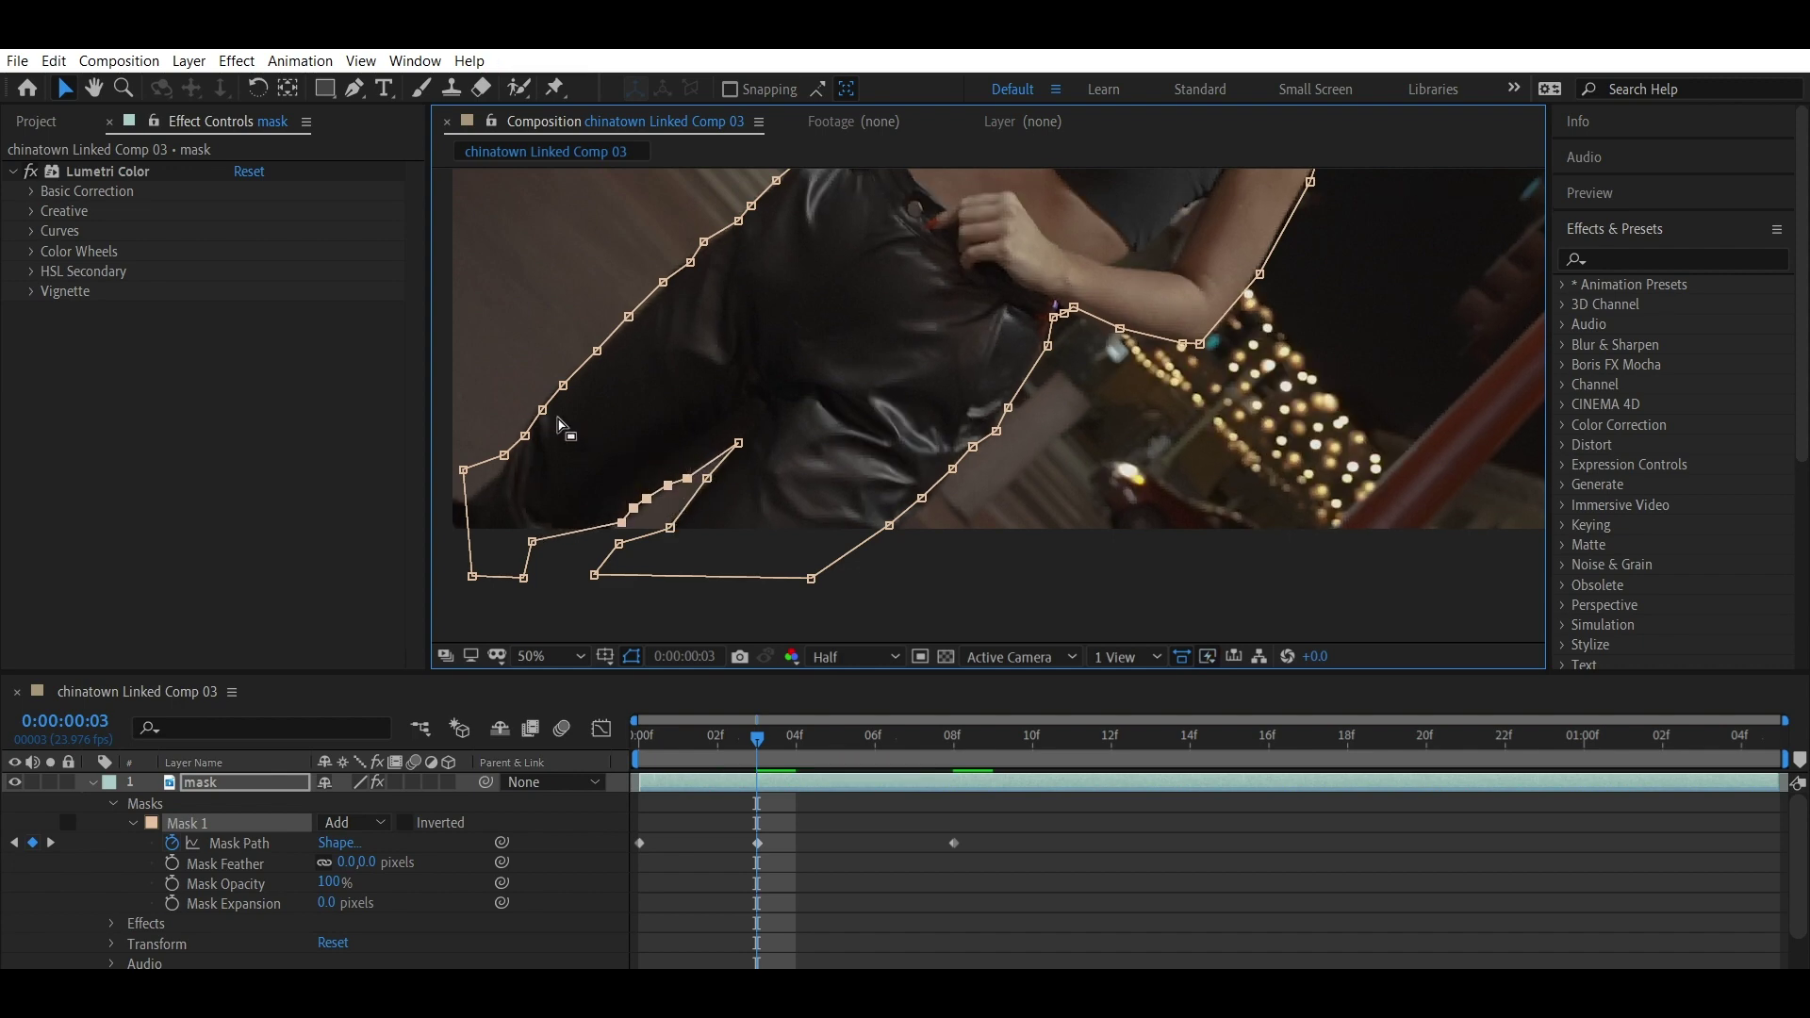
pyautogui.moveTo(463, 470)
pyautogui.mouseDown()
pyautogui.moveTo(440, 496)
pyautogui.moveTo(490, 479)
pyautogui.mouseUp()
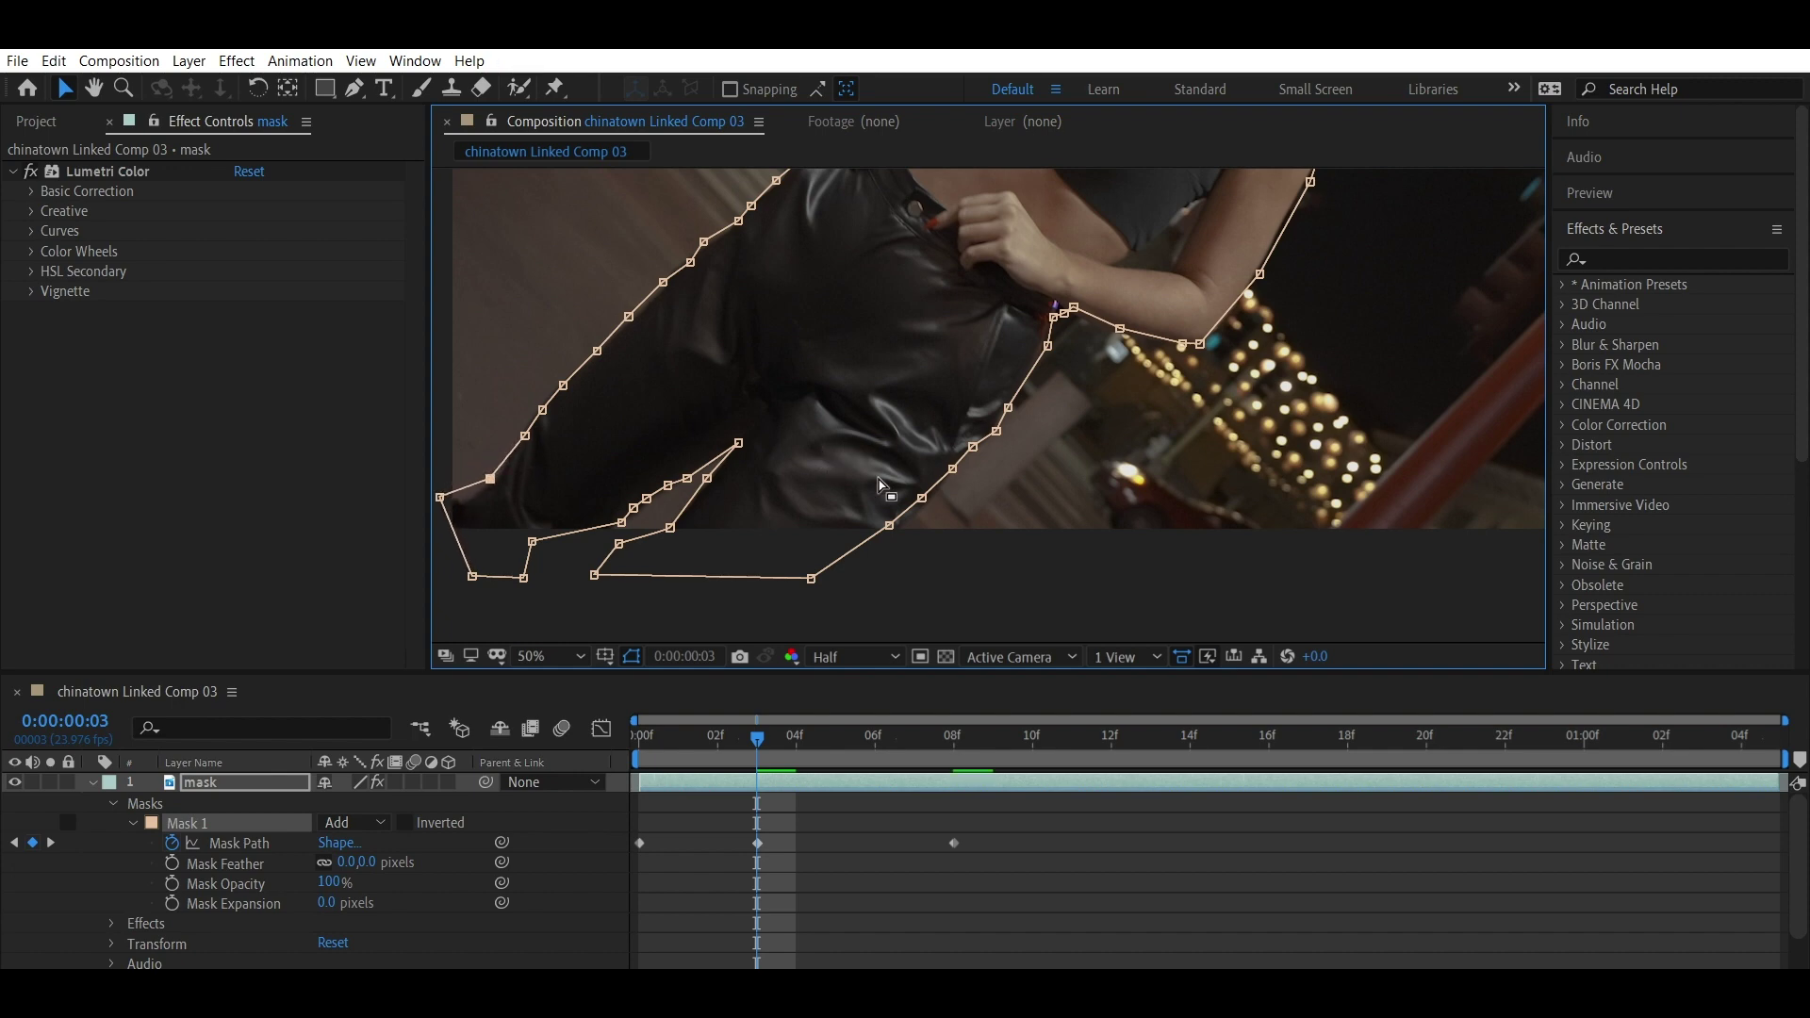
pyautogui.moveTo(877, 424); pyautogui.dragTo(968, 555)
pyautogui.moveTo(914, 473); pyautogui.dragTo(756, 638)
pyautogui.moveTo(933, 425); pyautogui.dragTo(947, 586)
pyautogui.press('v')
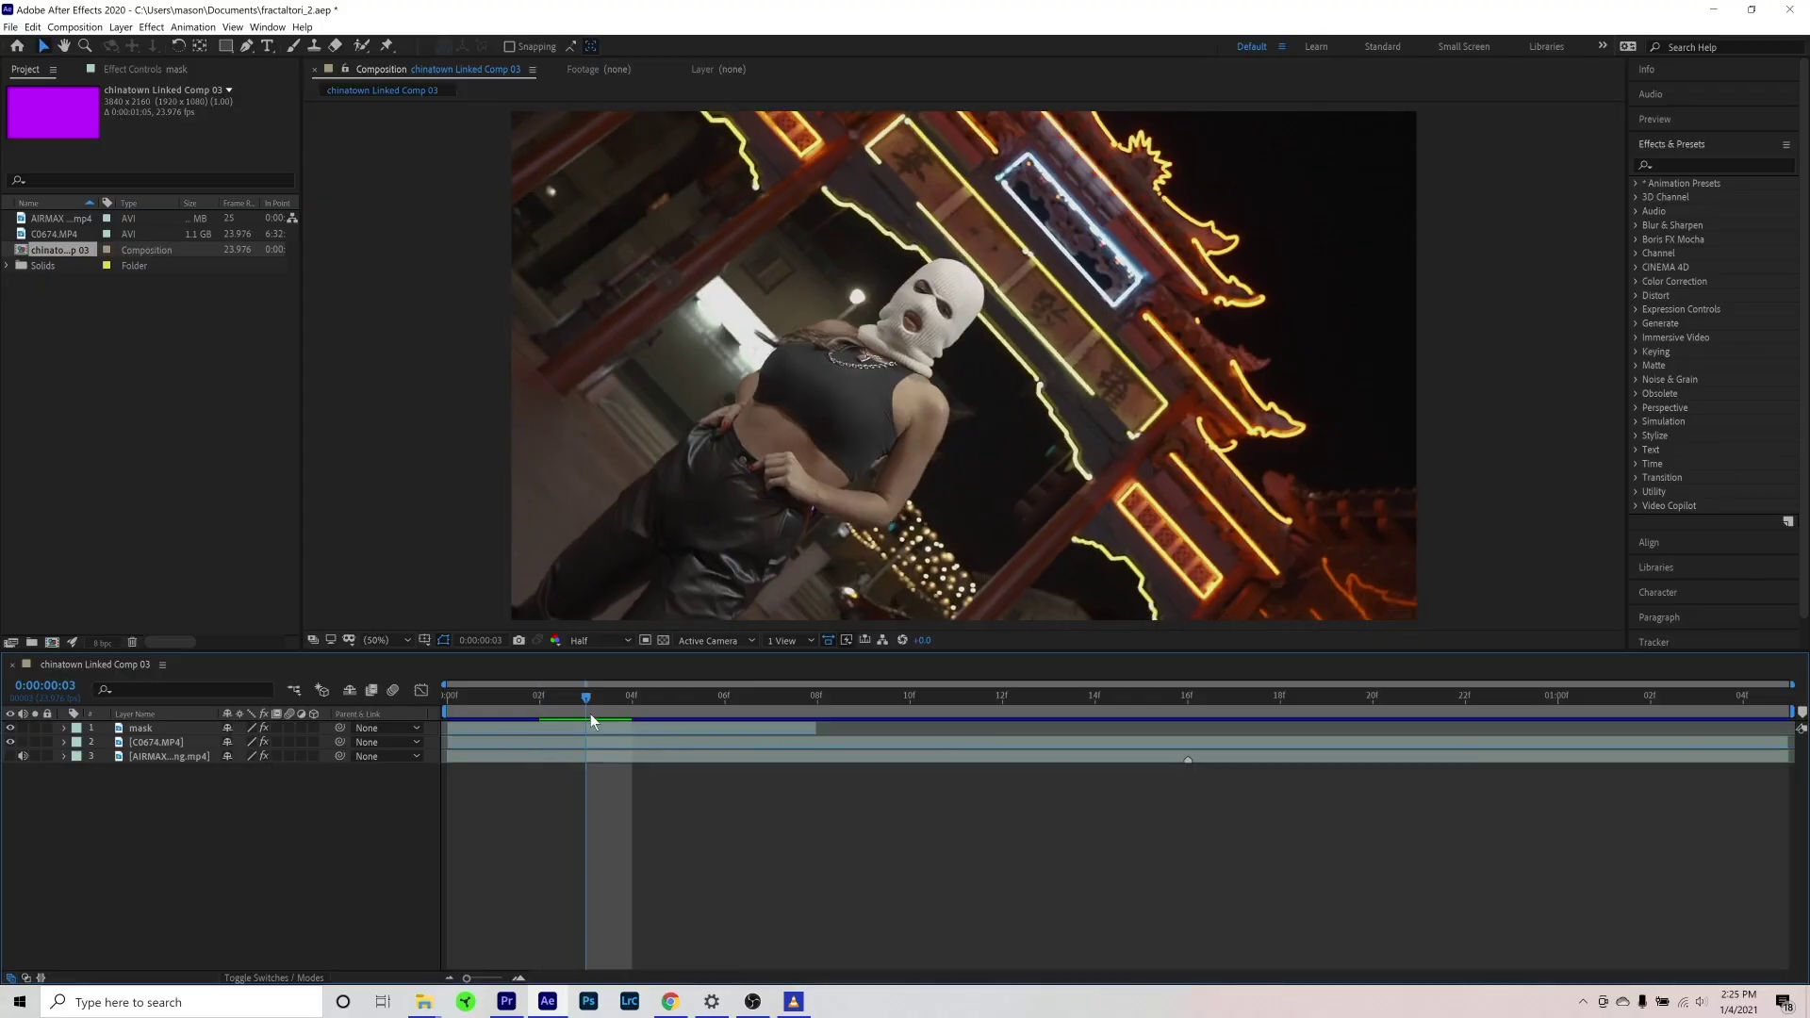
# Step: Create a 3840×2160 solid coloured BF00FF and named 'solid'
pyautogui.rightClick(260, 831)
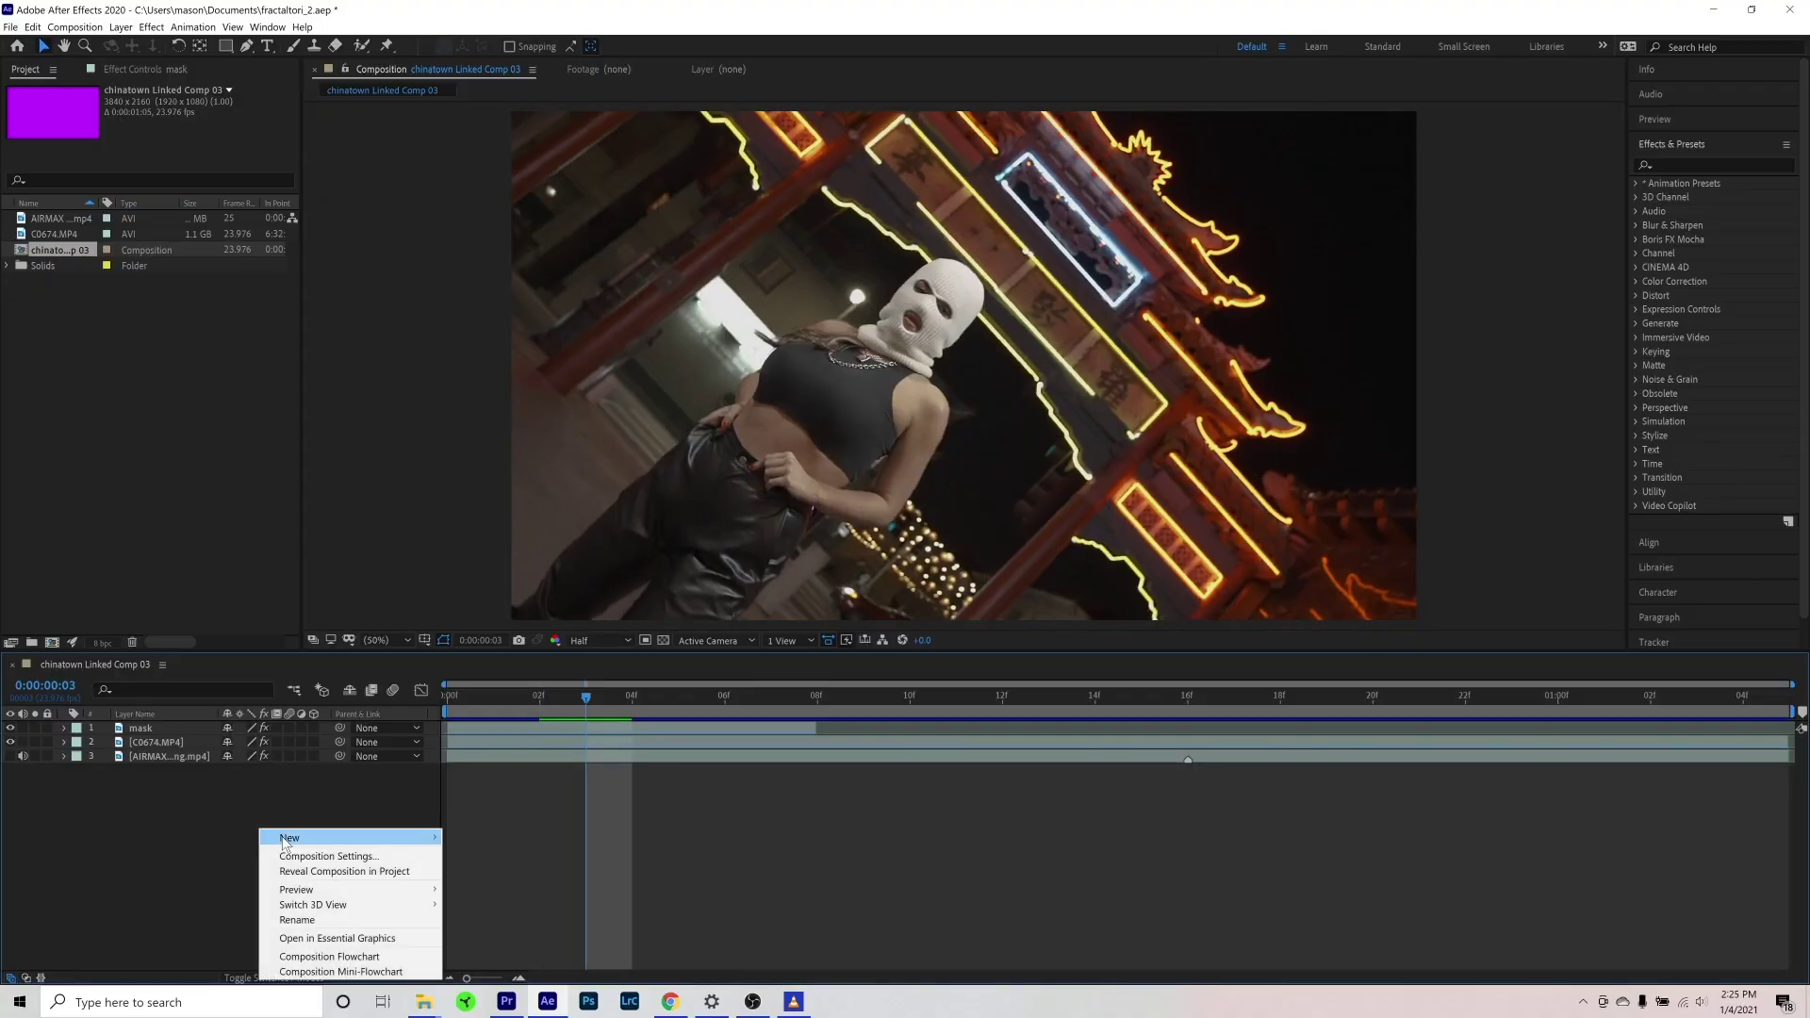
pyautogui.moveTo(377, 837)
pyautogui.click(515, 871)
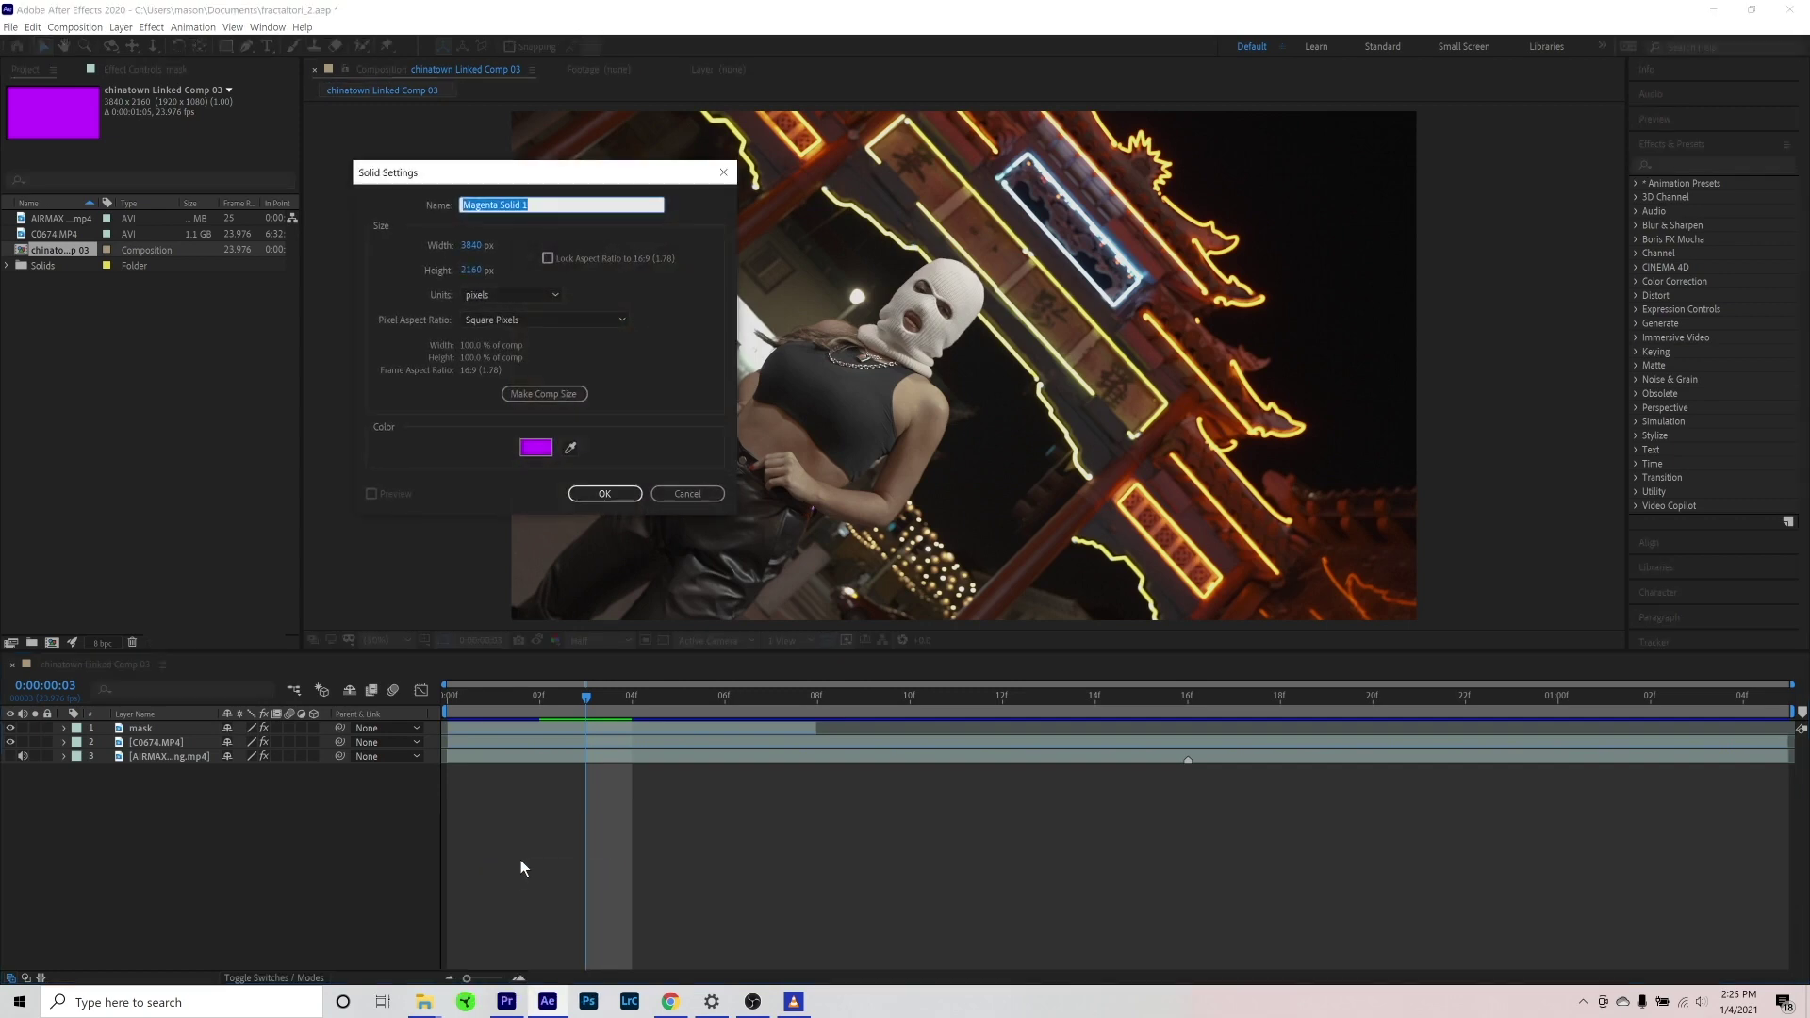
pyautogui.click(536, 451)
pyautogui.moveTo(498, 296)
pyautogui.mouseDown()
pyautogui.moveTo(614, 339)
pyautogui.moveTo(635, 368)
pyautogui.moveTo(880, 183)
pyautogui.mouseUp()
pyautogui.click(853, 258)
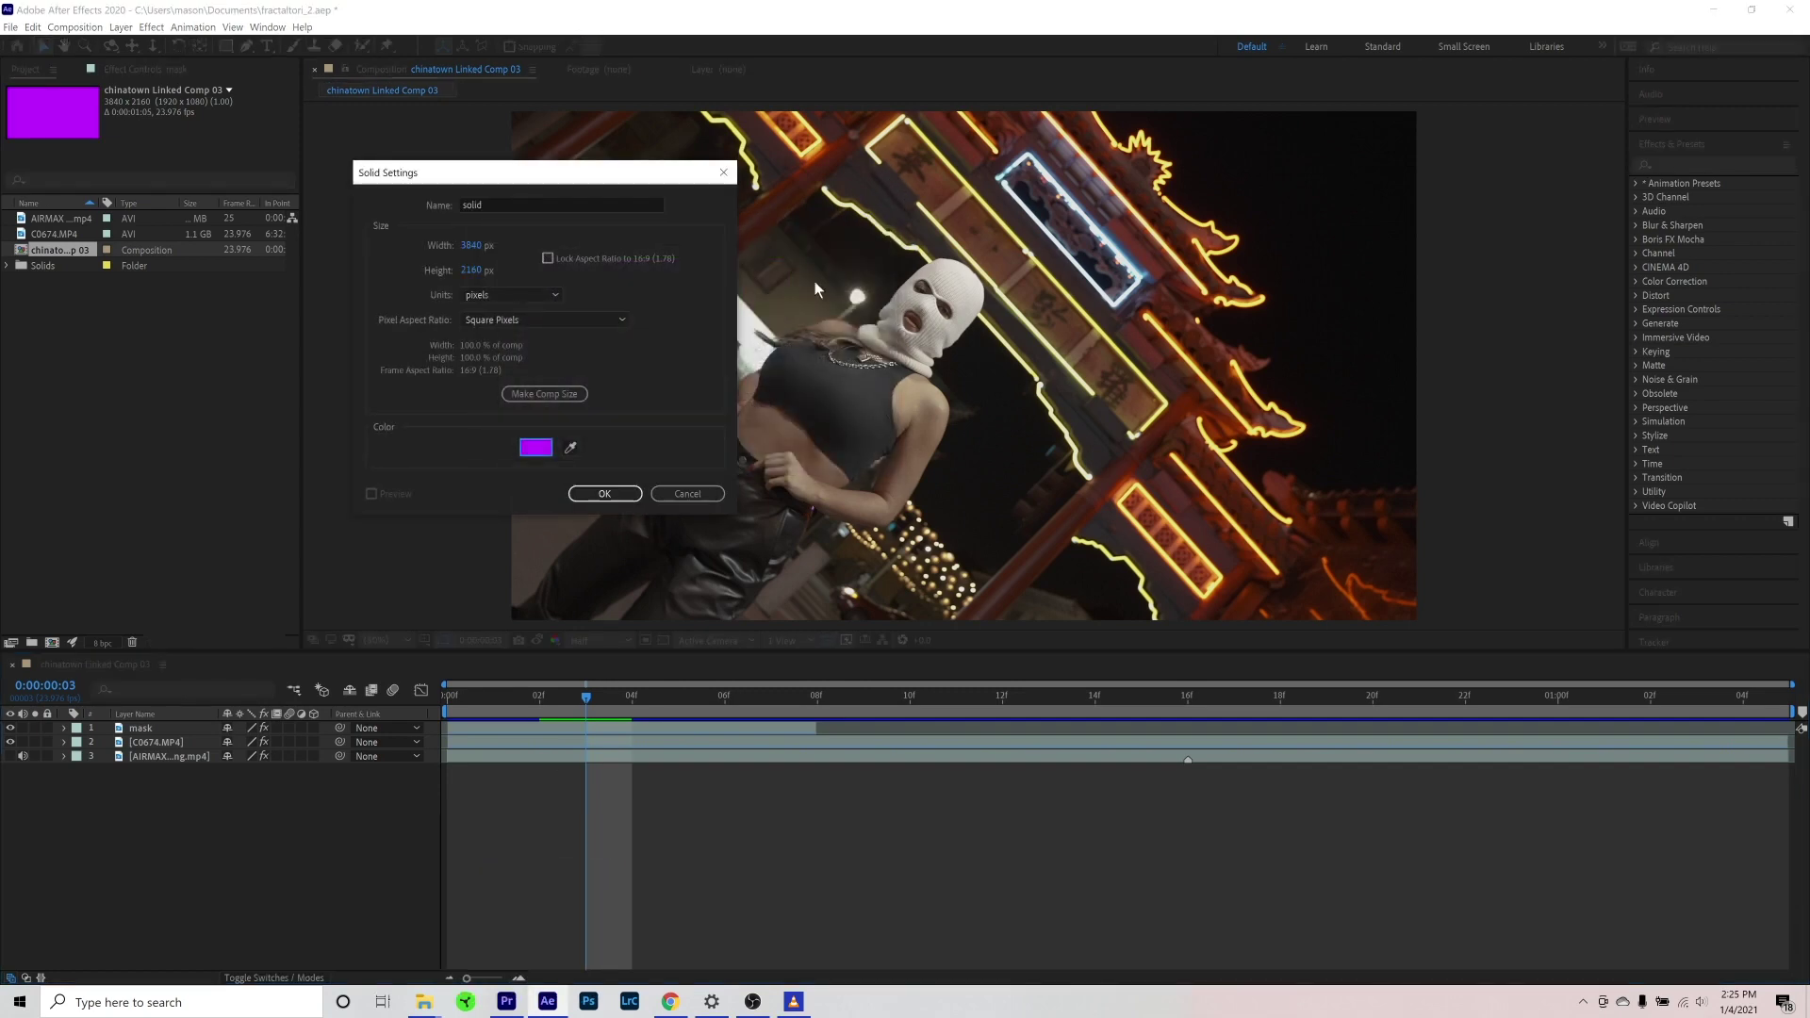
pyautogui.click(571, 206)
pyautogui.write('solid')
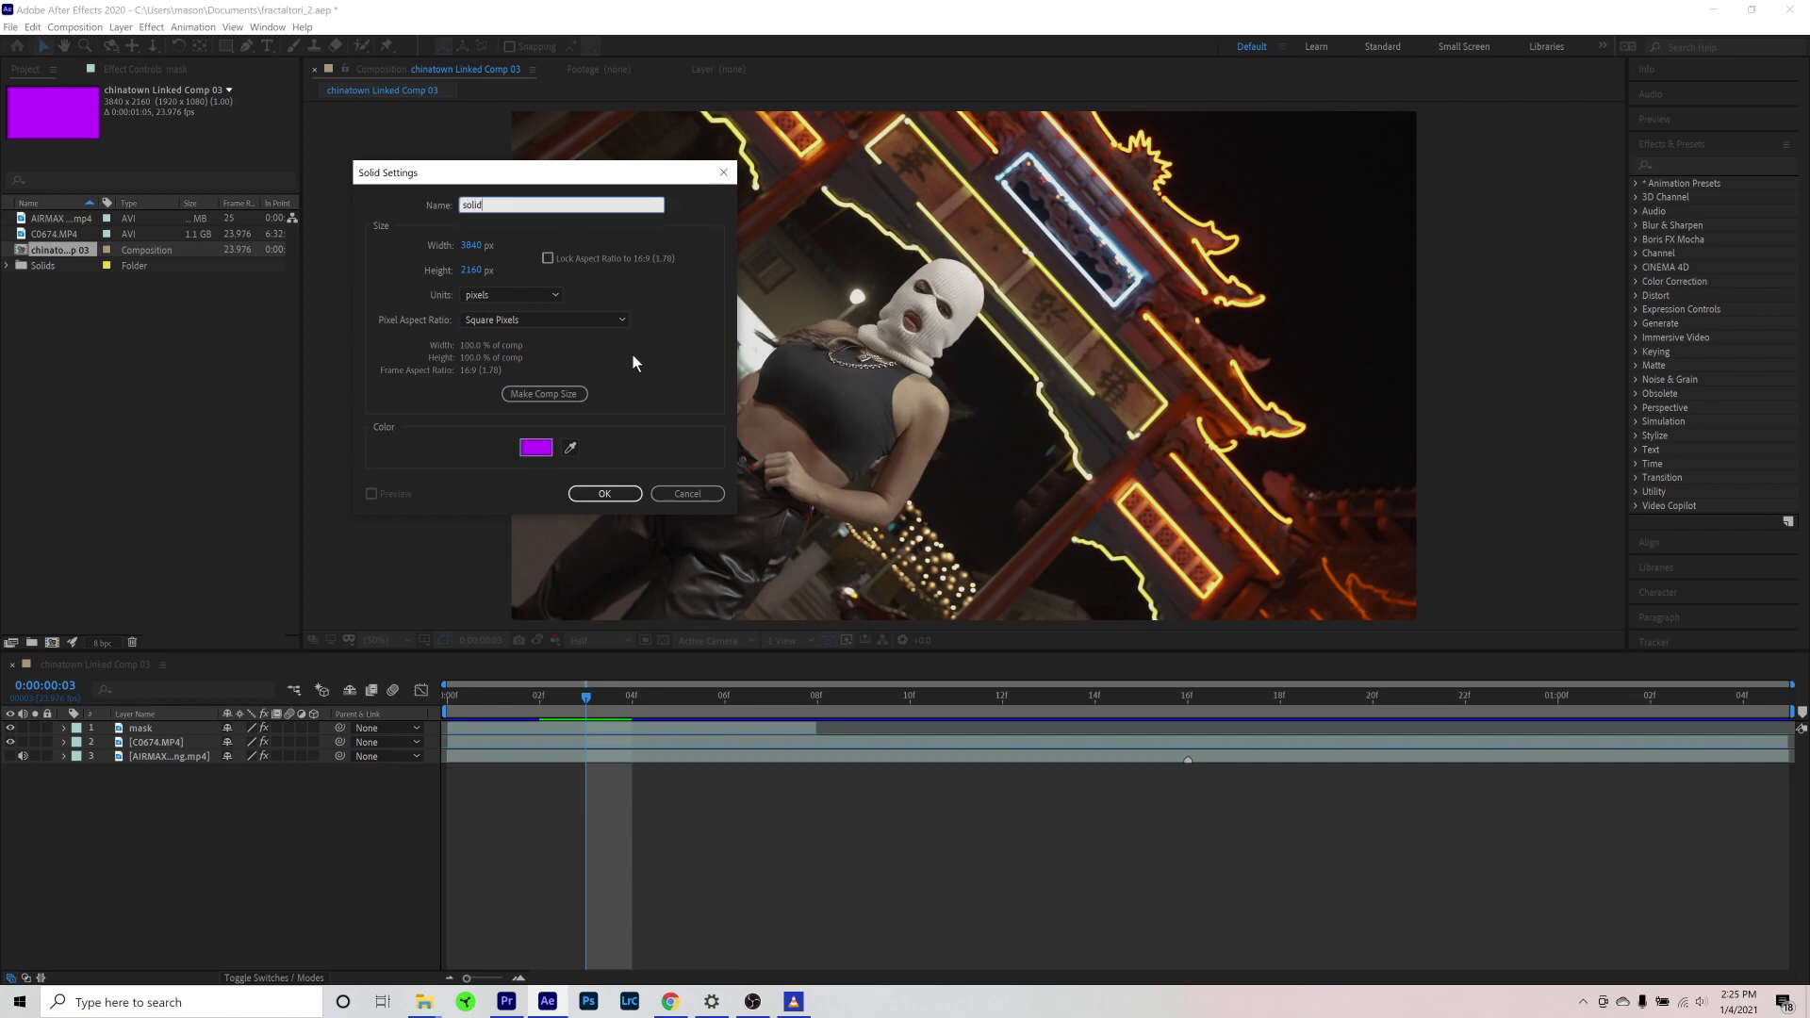
pyautogui.press('Return')
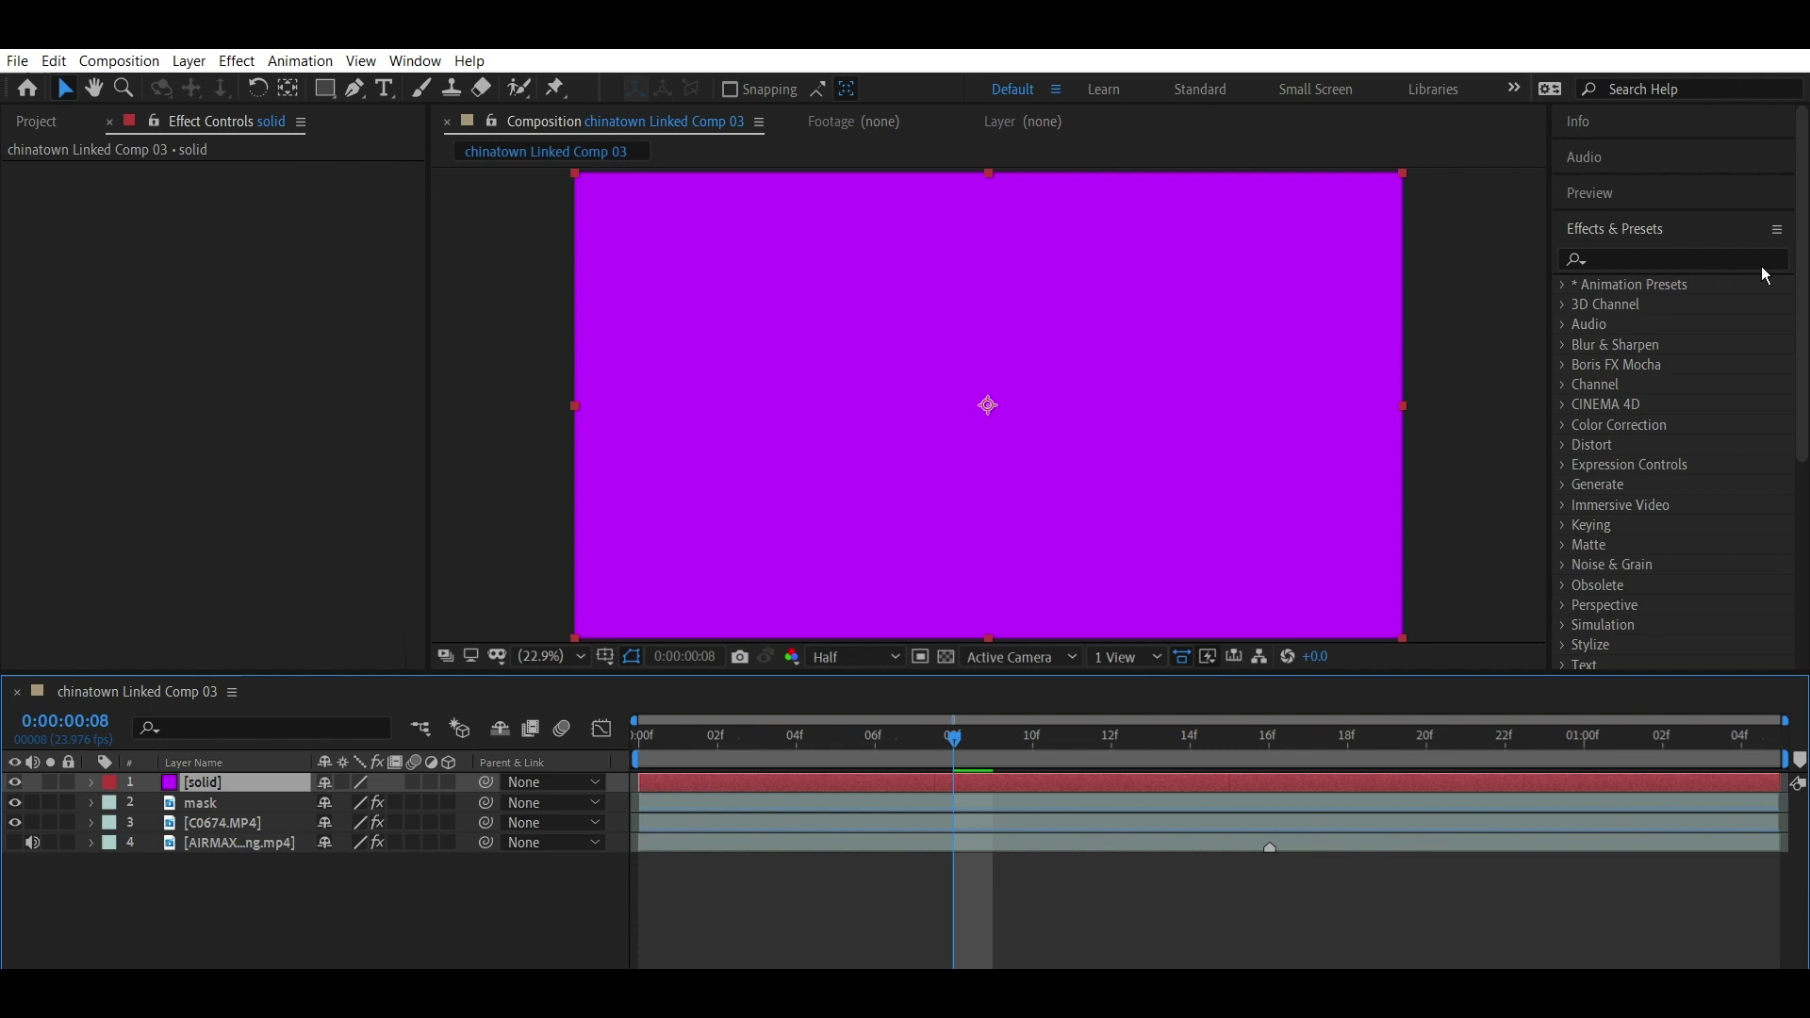
# Step: Apply the Fractal Noise effect to the solid layer
pyautogui.click(1749, 255)
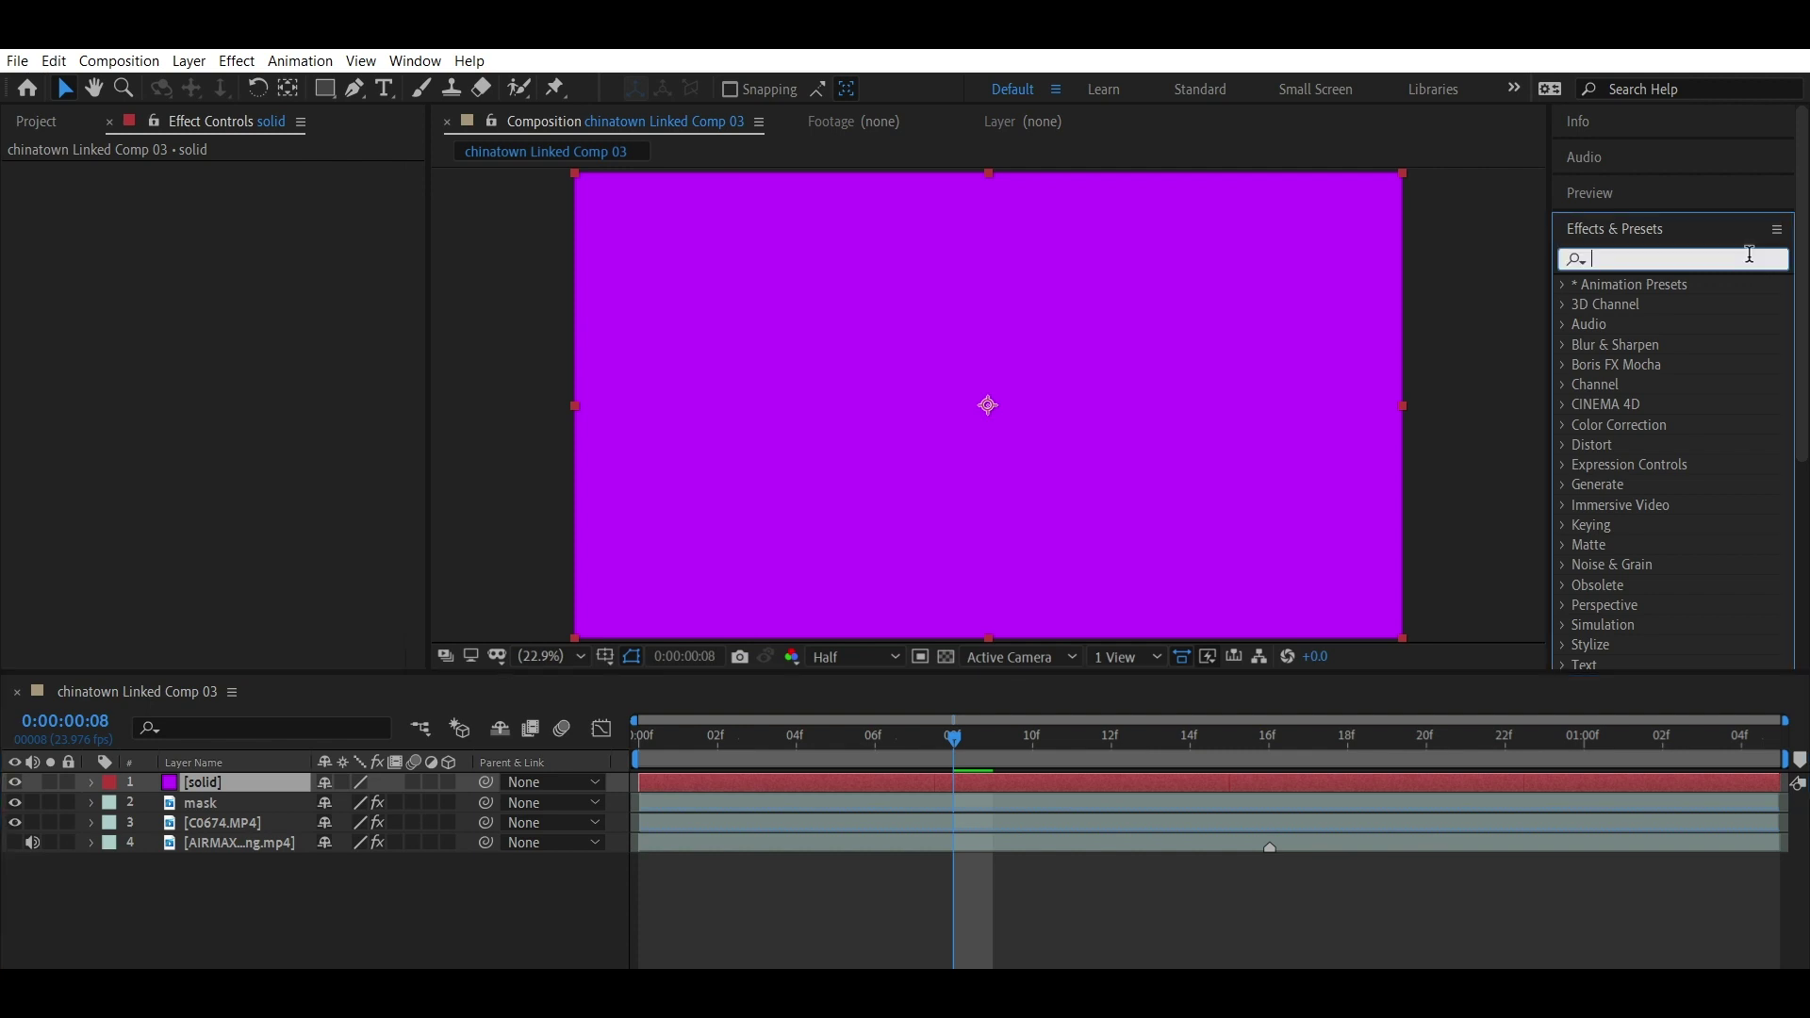
pyautogui.write('fractal')
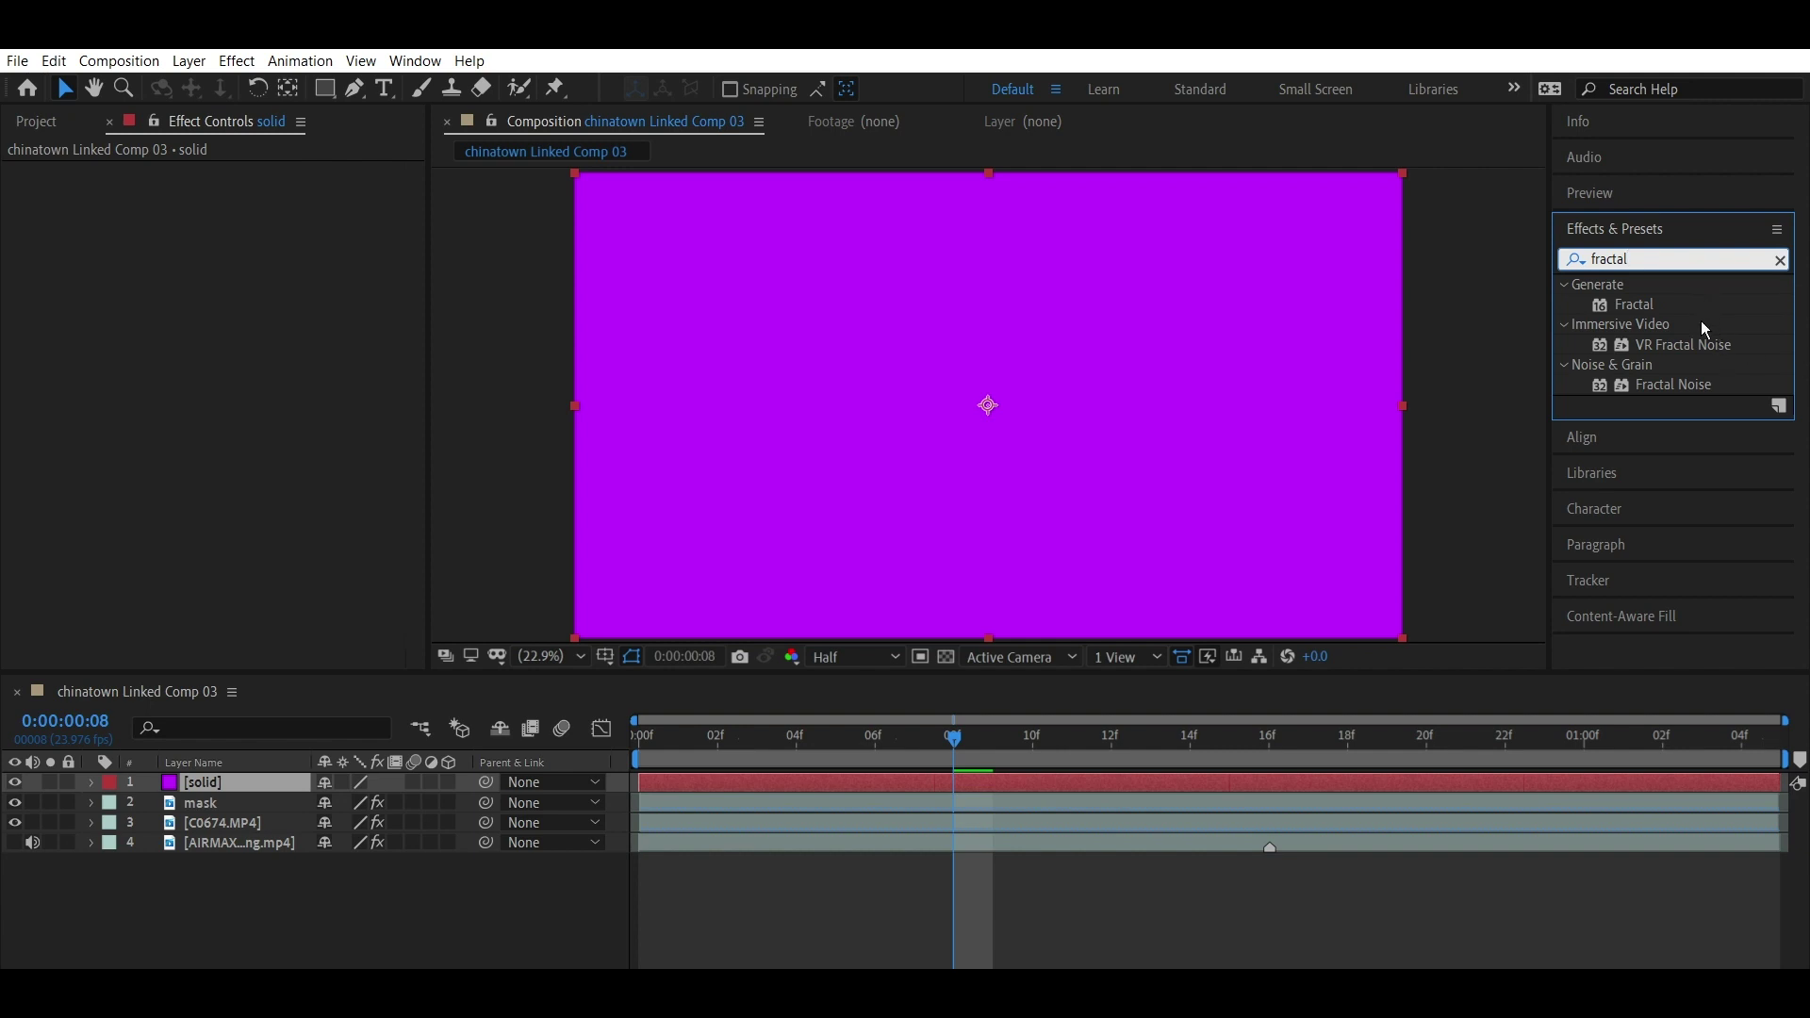
pyautogui.moveTo(1680, 381); pyautogui.dragTo(840, 761)
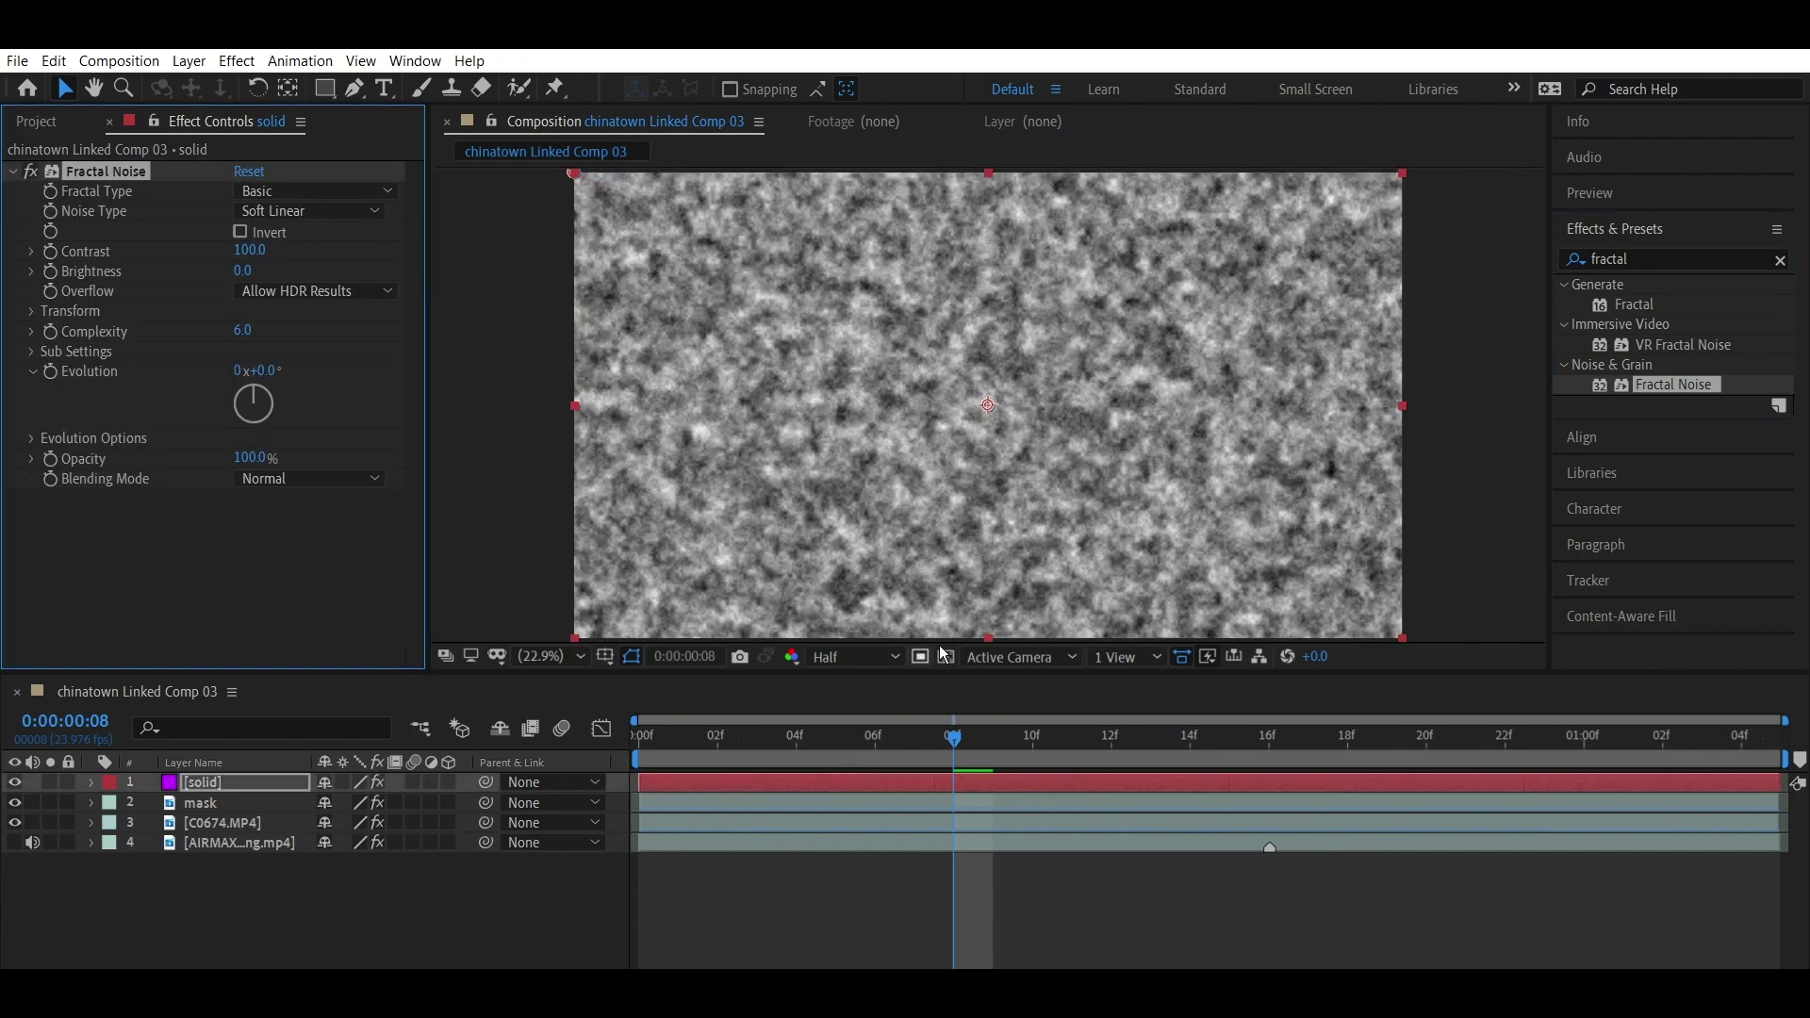
# Step: Set Fractal Type to Turbulent Smooth and Noise Type to Block
pyautogui.click(359, 191)
pyautogui.click(359, 180)
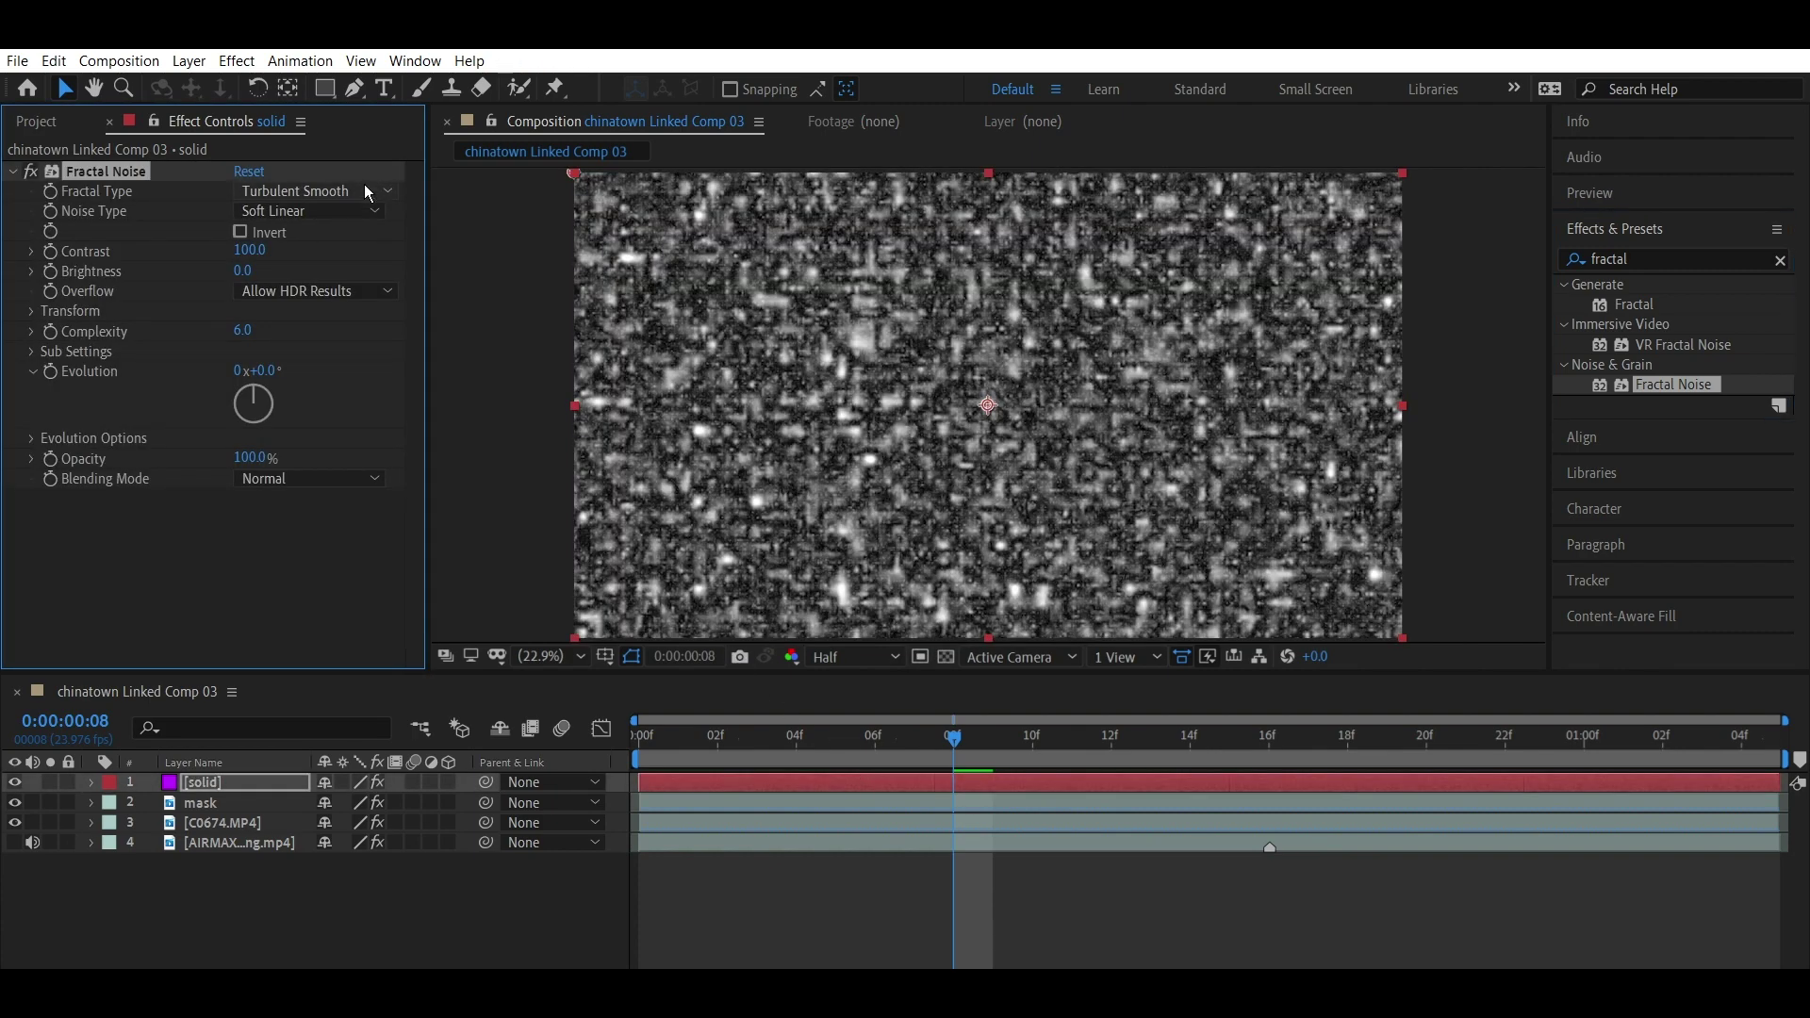
pyautogui.click(354, 221)
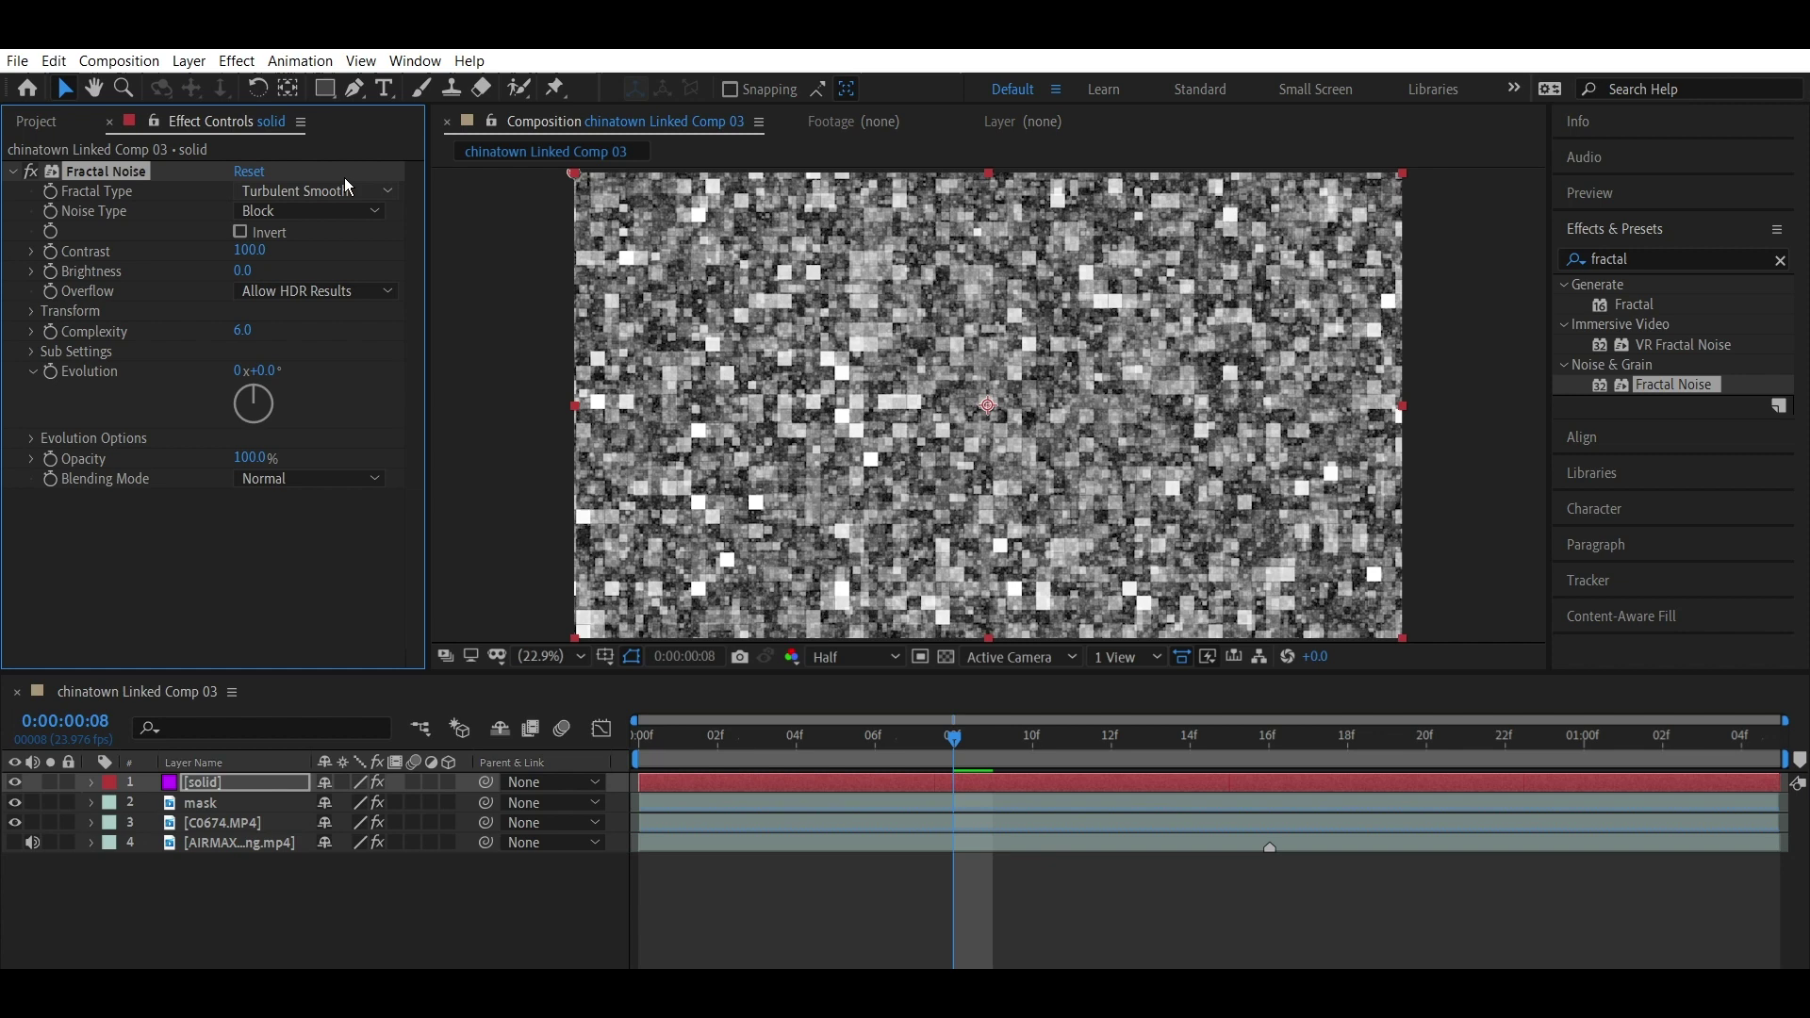
pyautogui.click(346, 185)
pyautogui.click(365, 203)
pyautogui.click(363, 189)
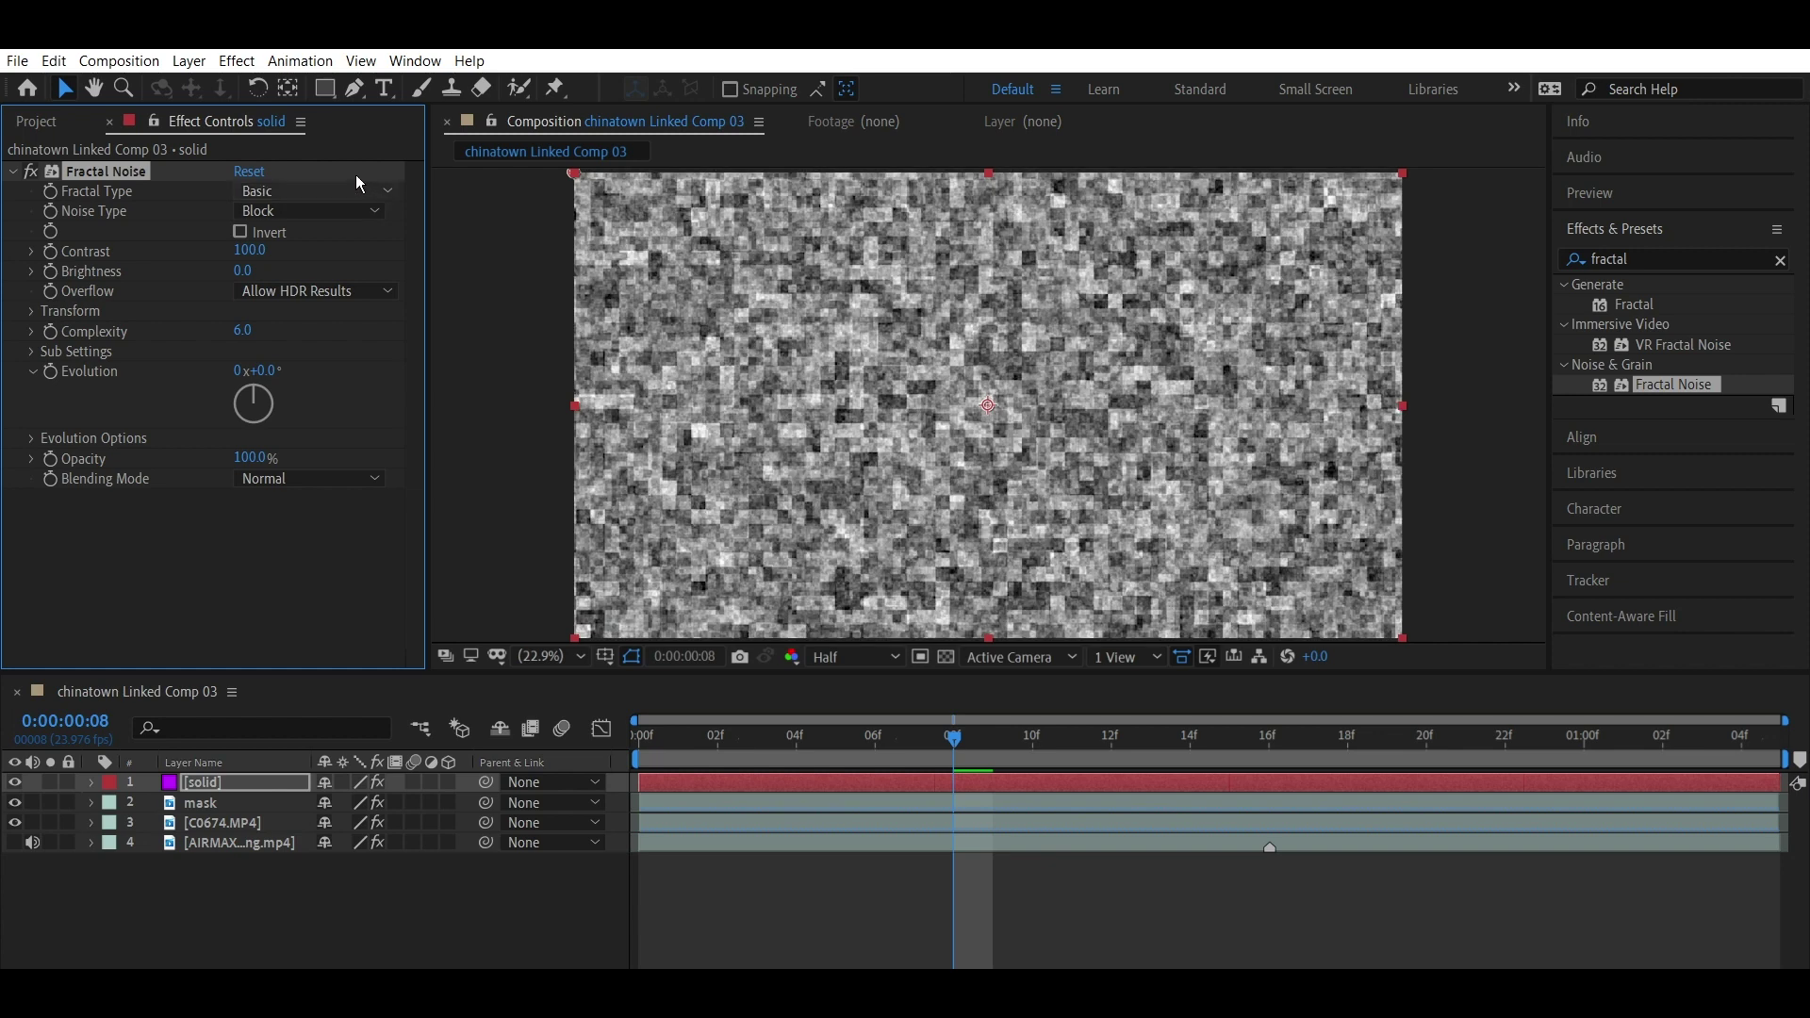
pyautogui.click(348, 226)
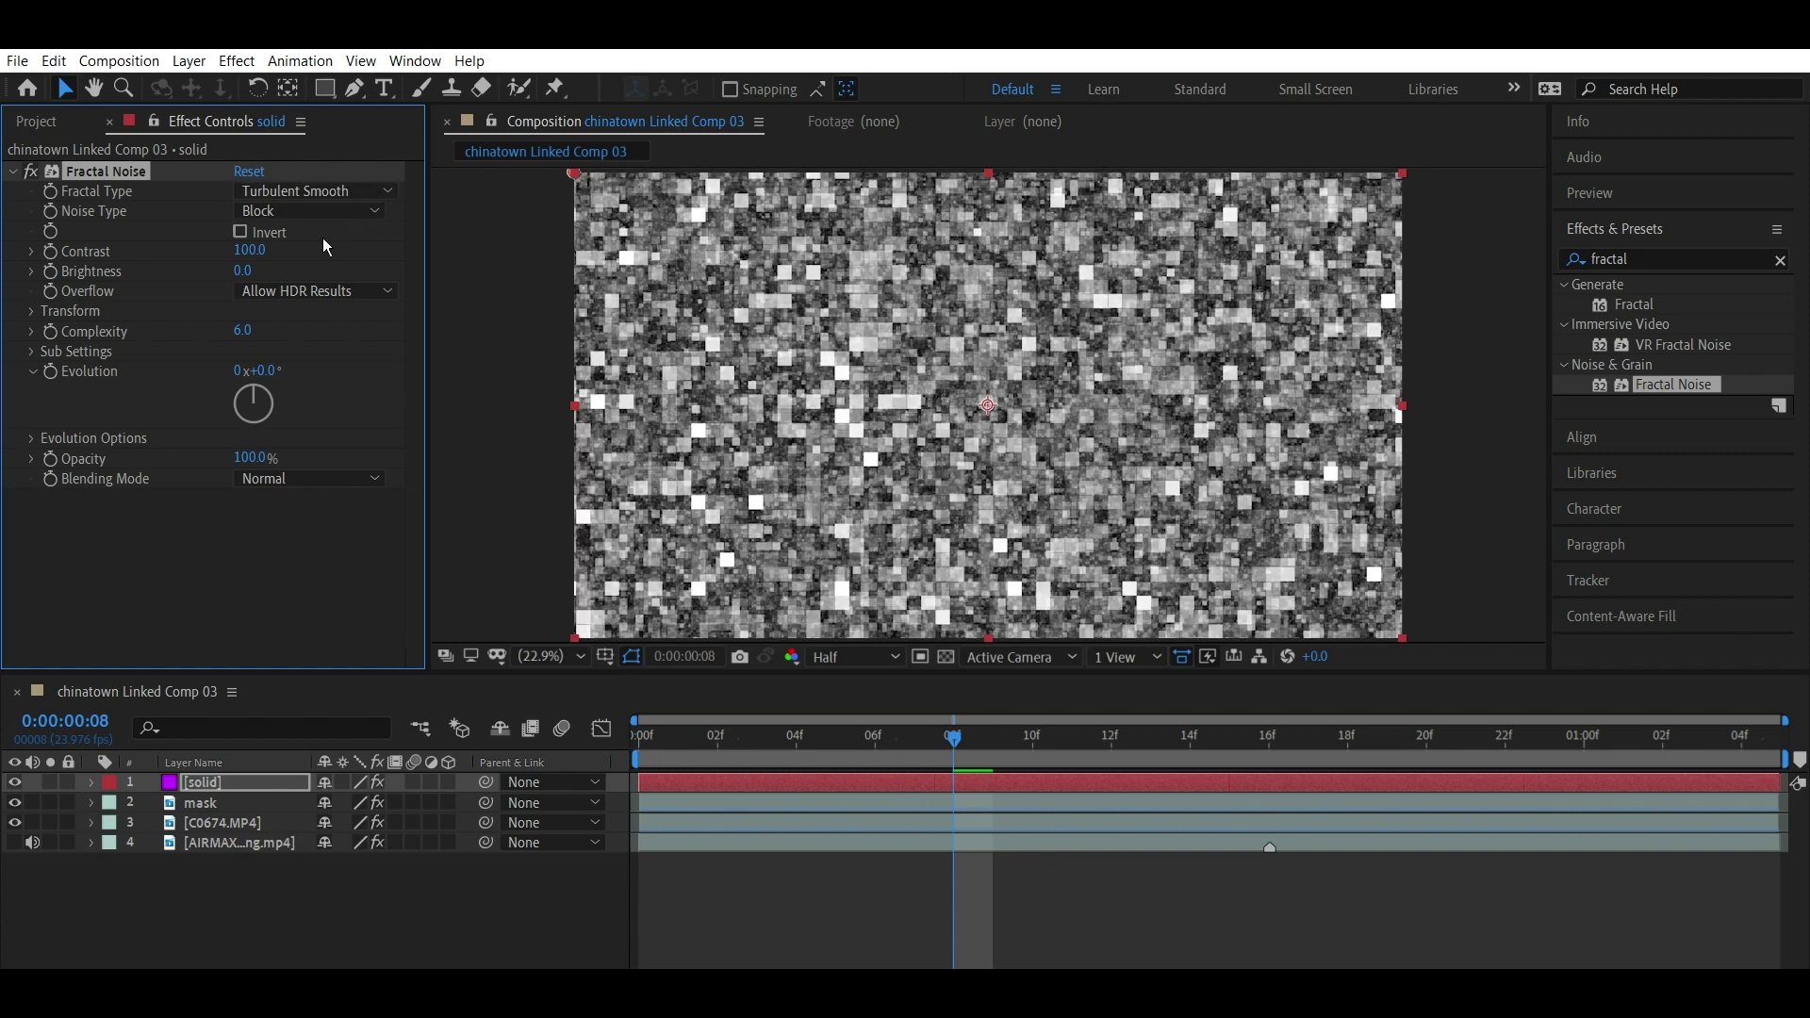
# Step: Turn off Uniform Scaling and set the noise Scale Width to 2000
pyautogui.click(45, 296)
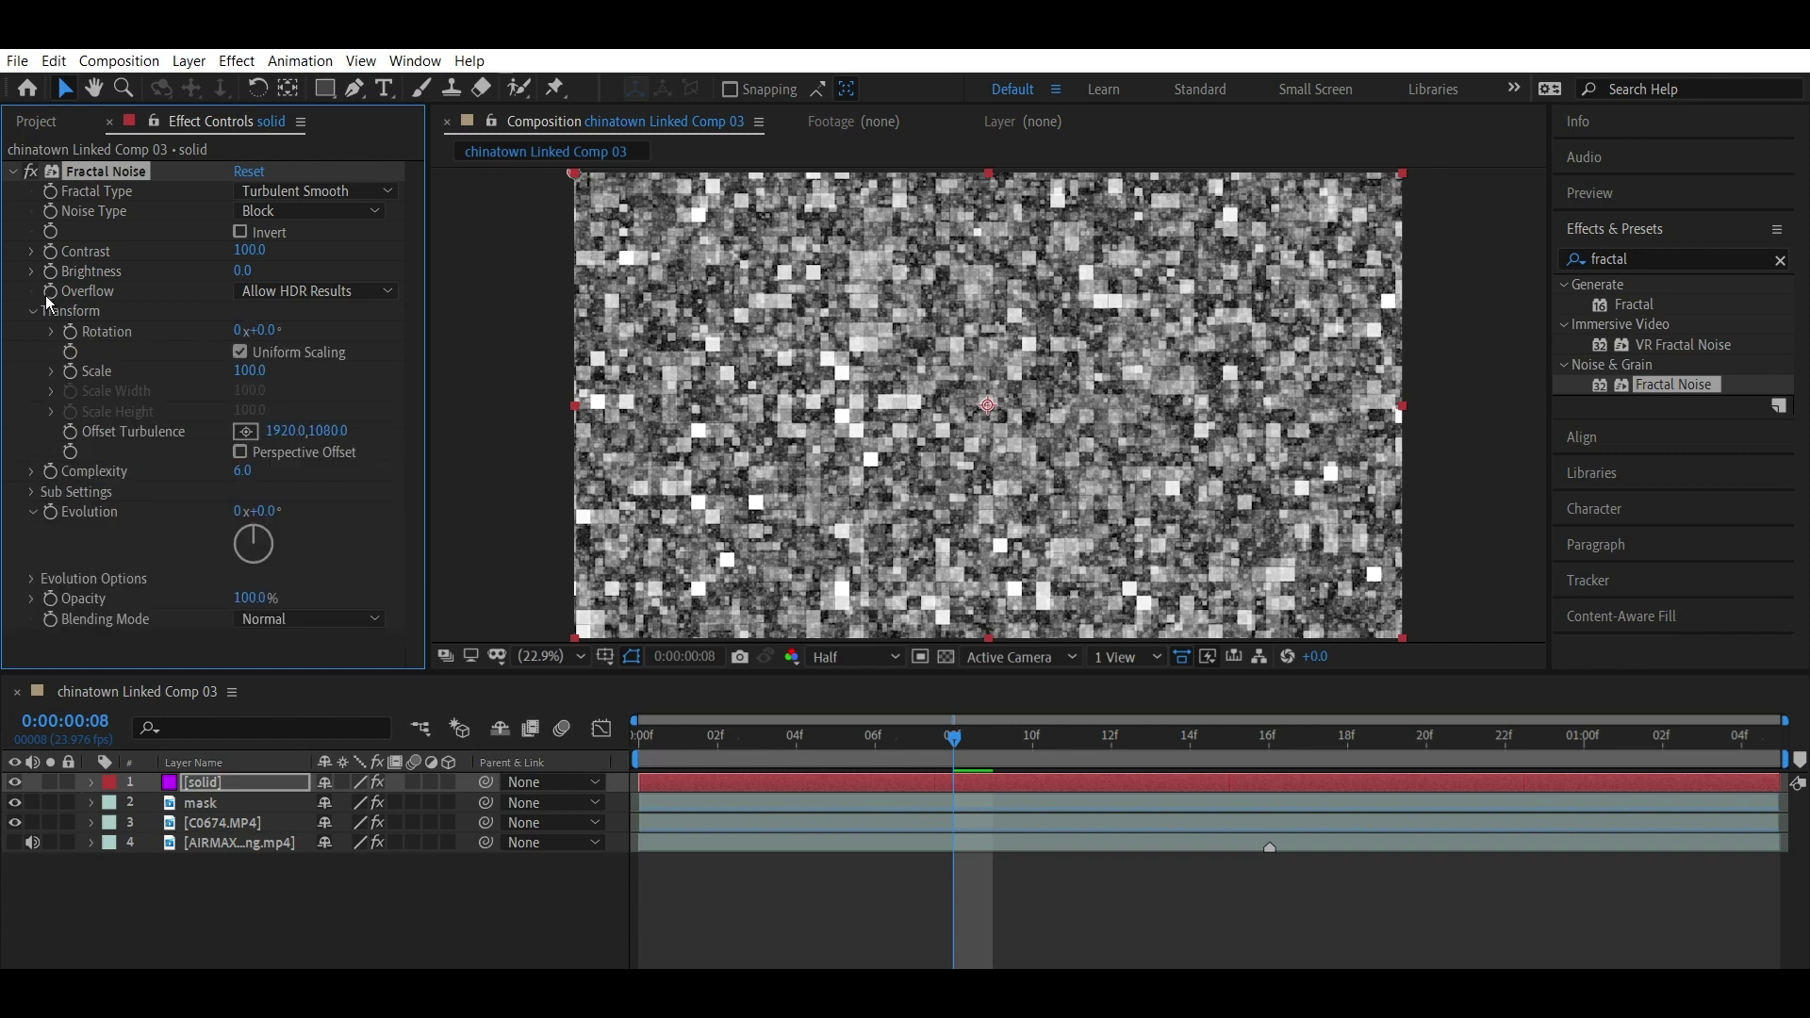
pyautogui.click(251, 338)
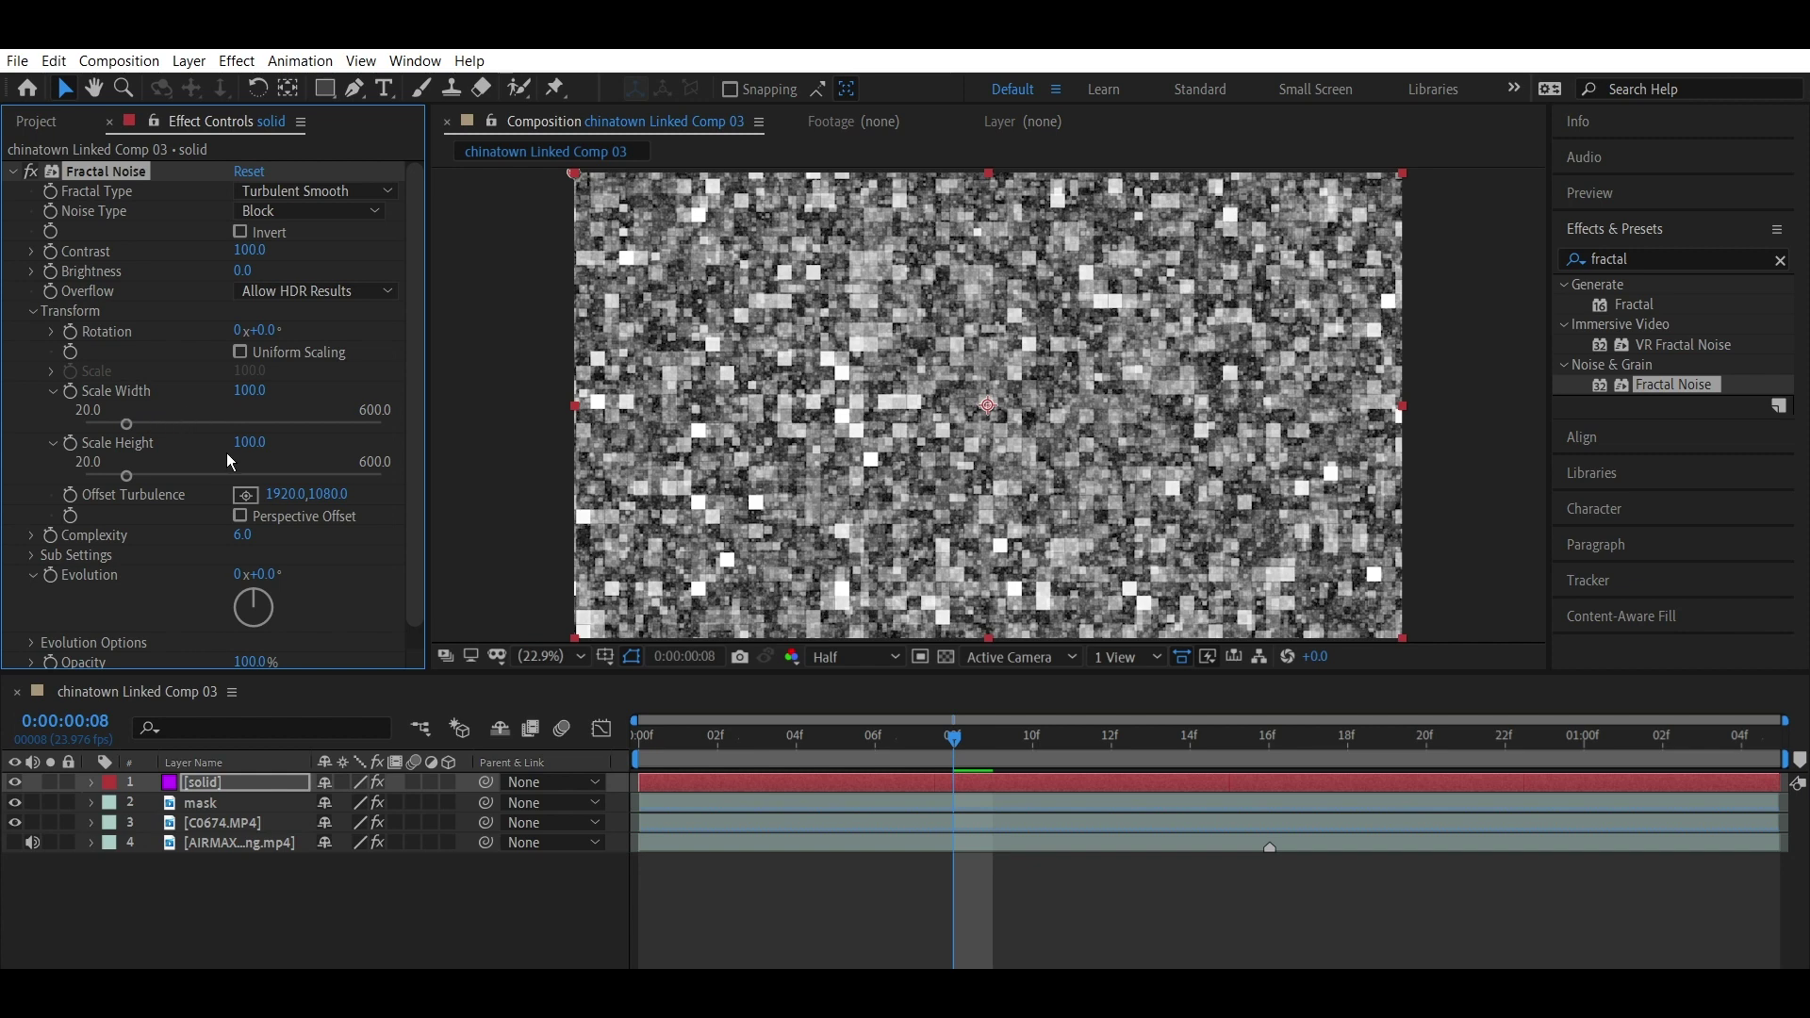
pyautogui.moveTo(182, 416); pyautogui.dragTo(421, 421)
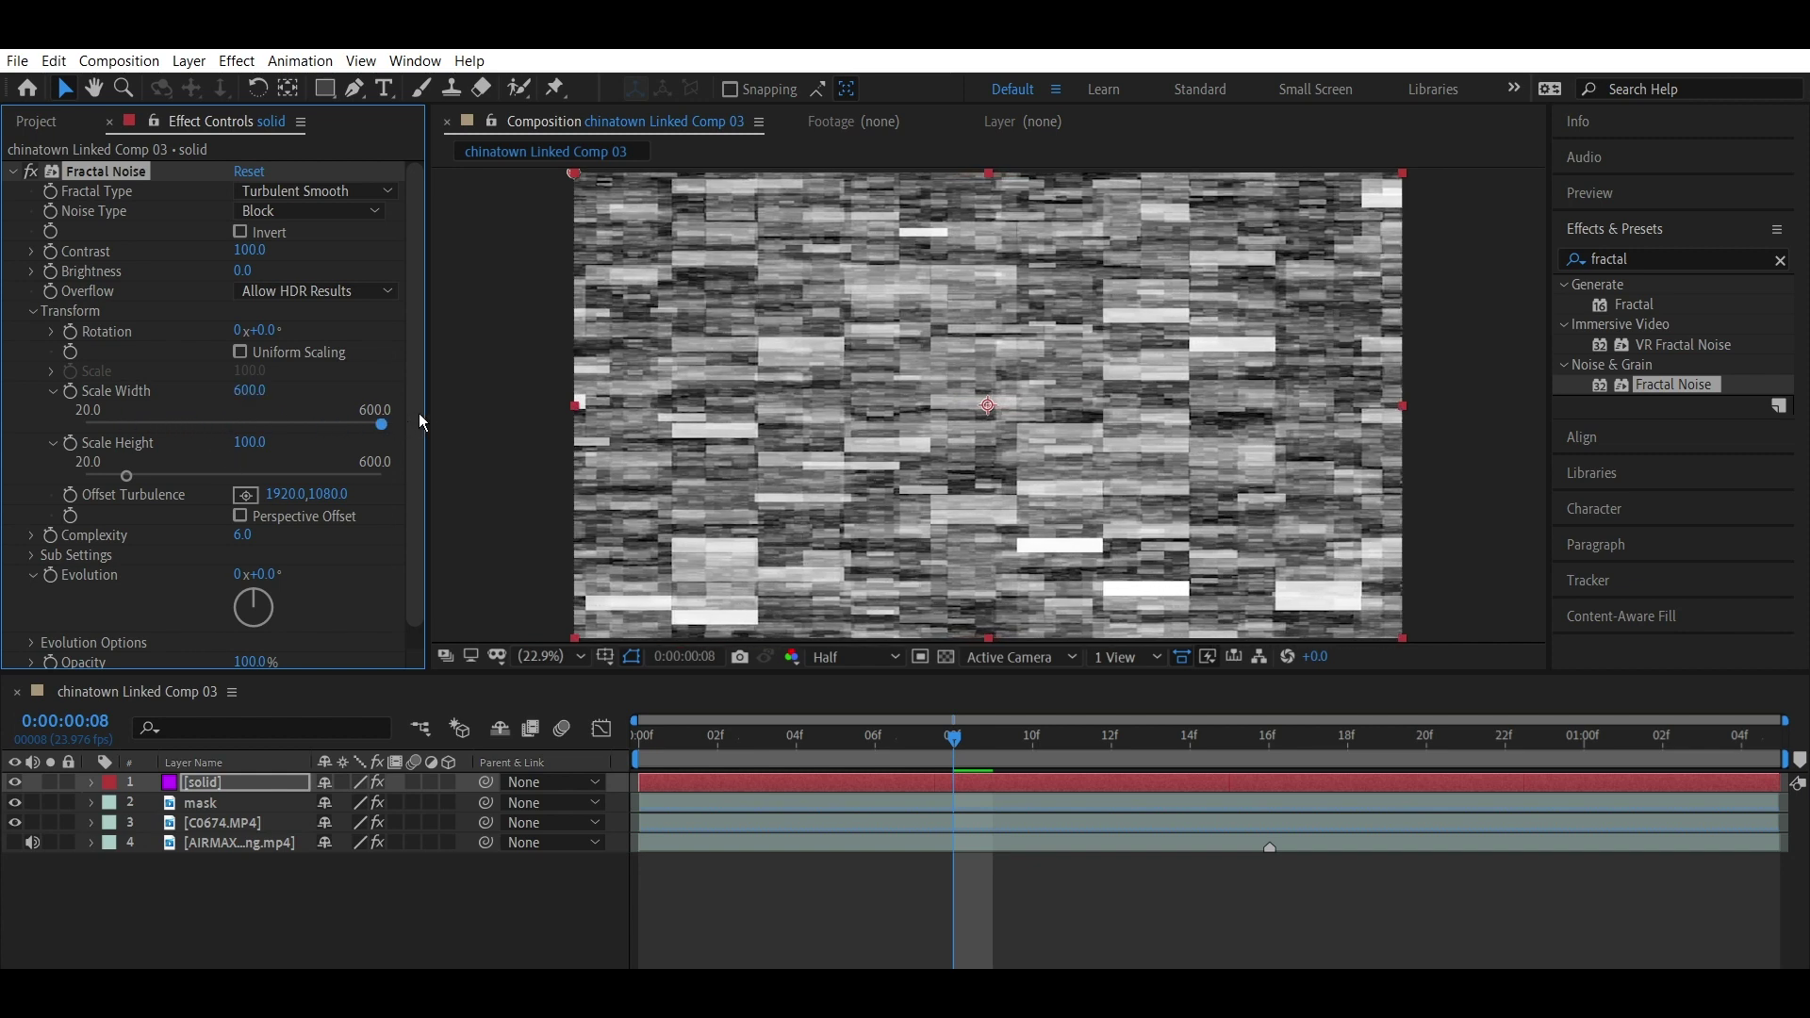
pyautogui.click(251, 390)
pyautogui.press('Return')
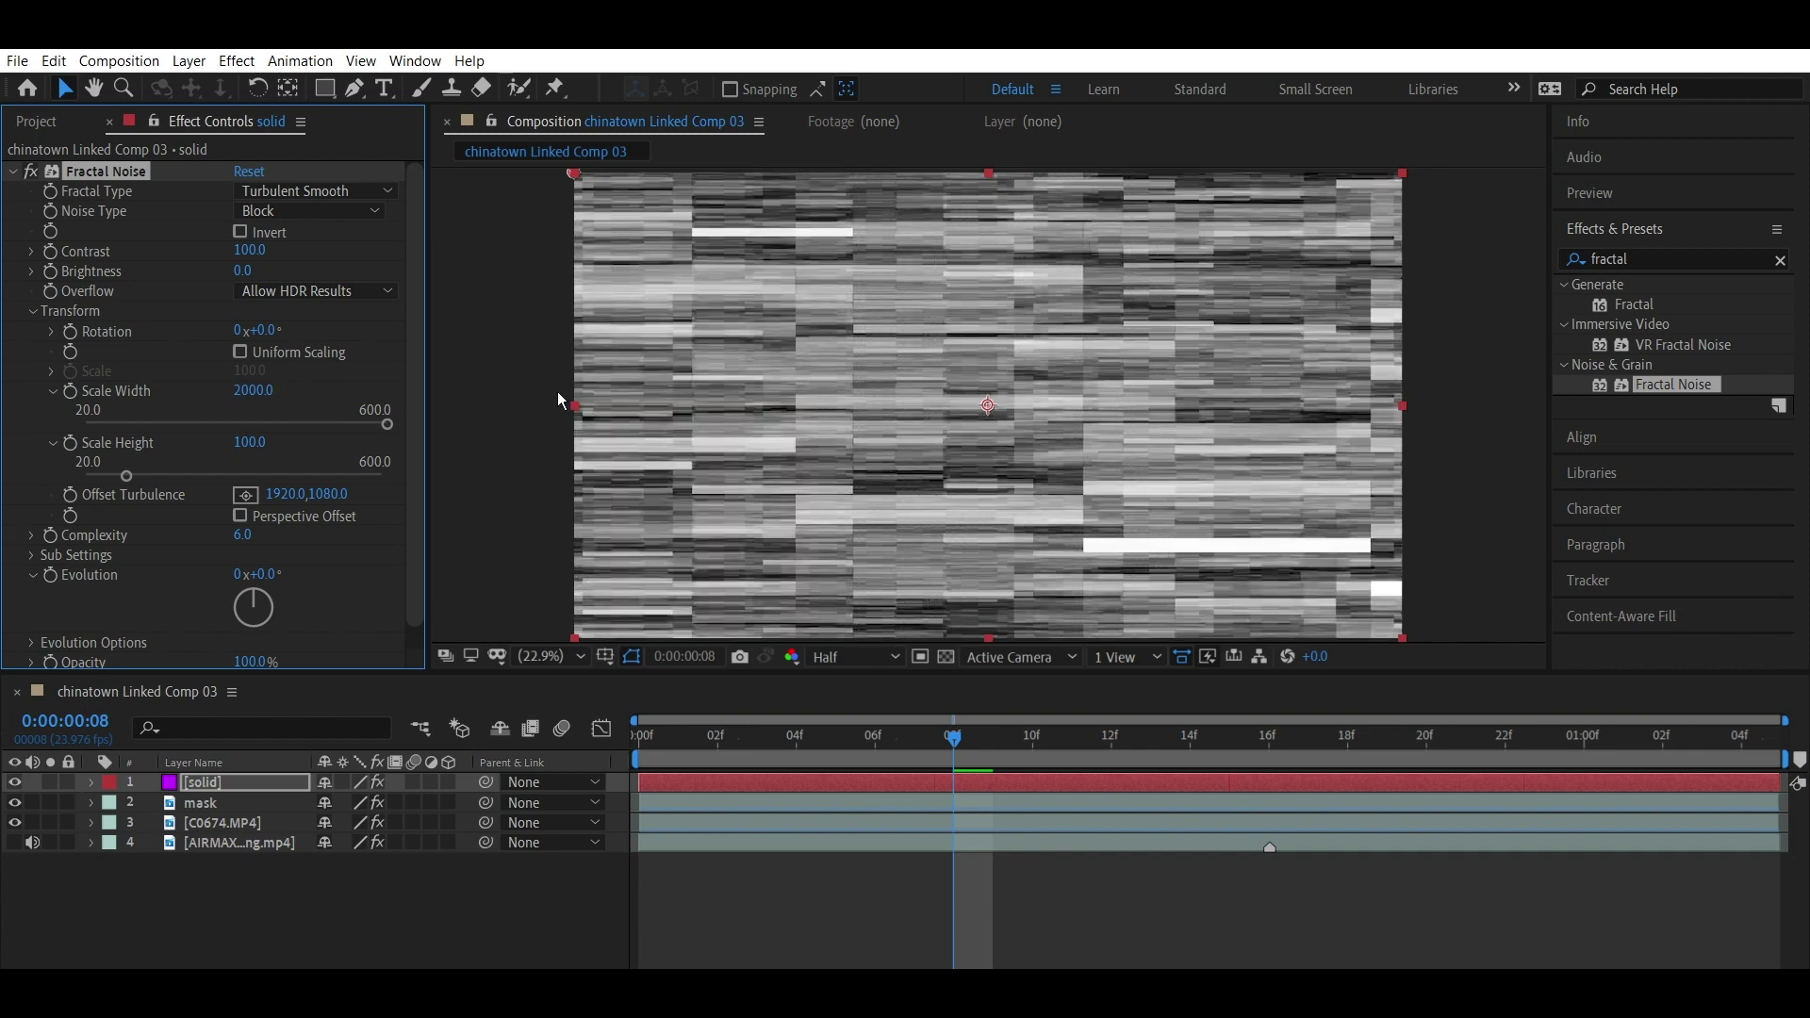
# Step: Set the noise Scale Height to 120 and reselect the solid layer
pyautogui.click(212, 457)
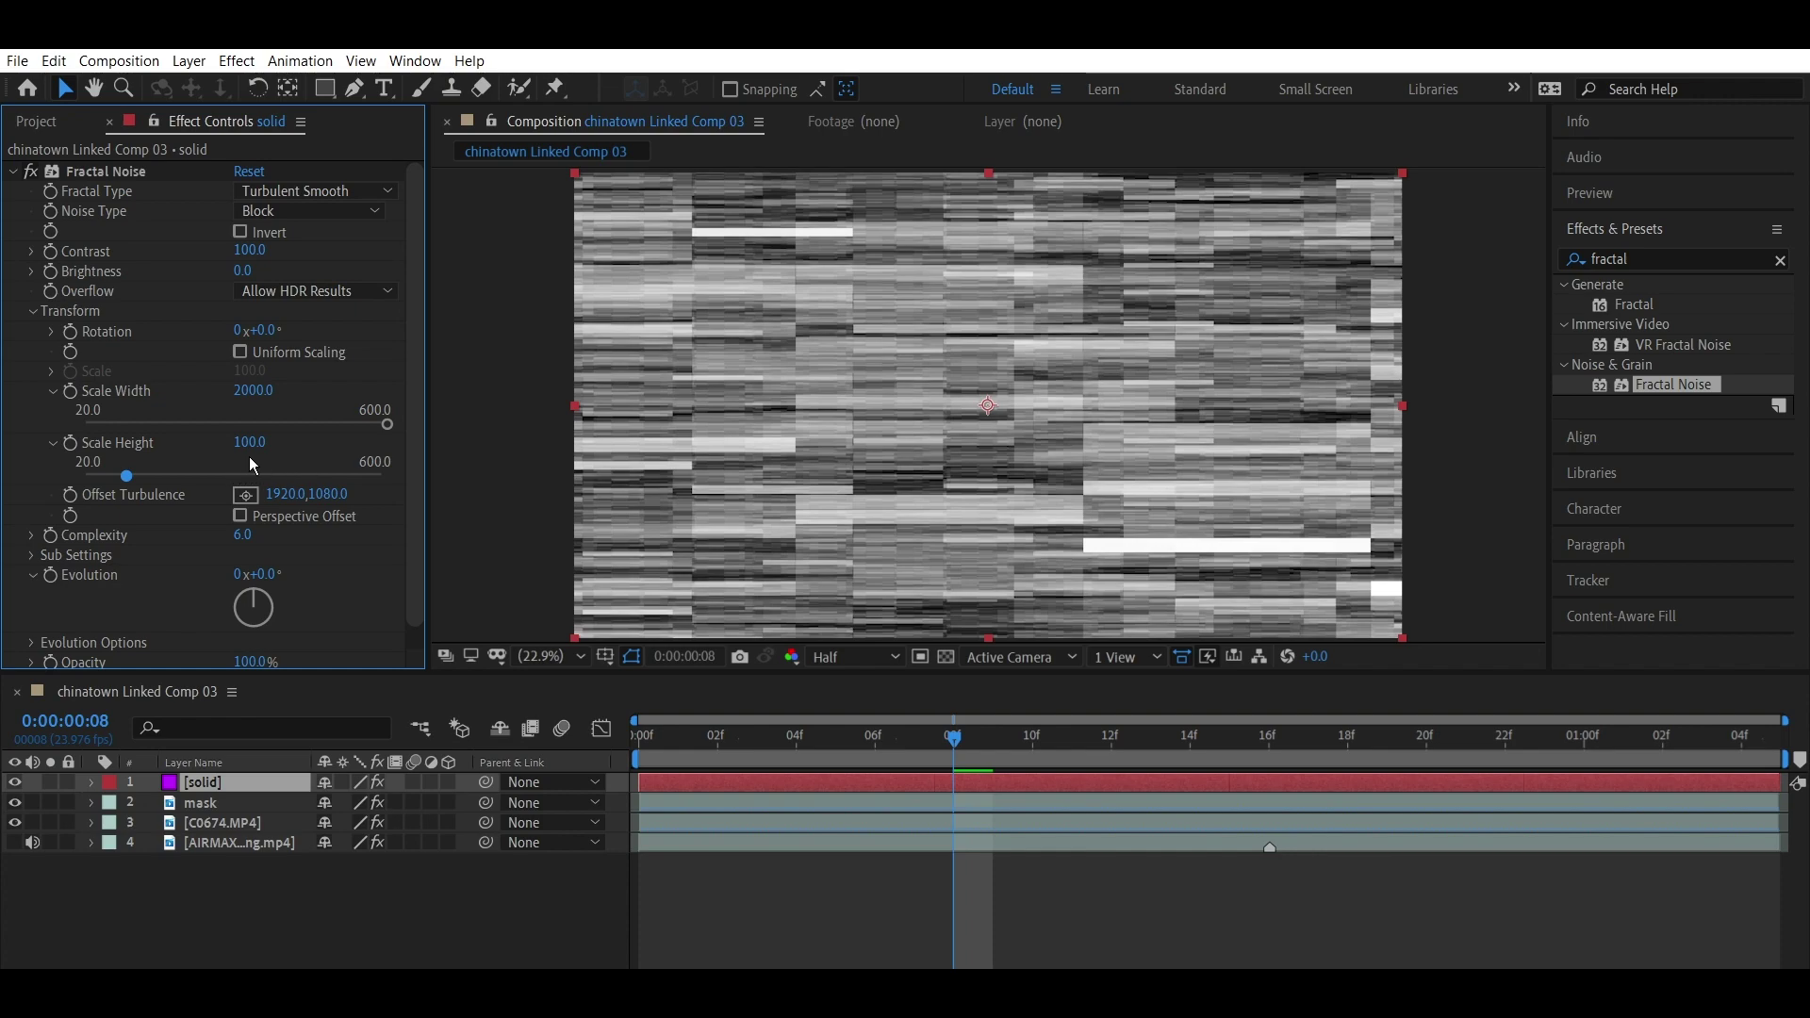
pyautogui.moveTo(256, 466); pyautogui.dragTo(149, 490)
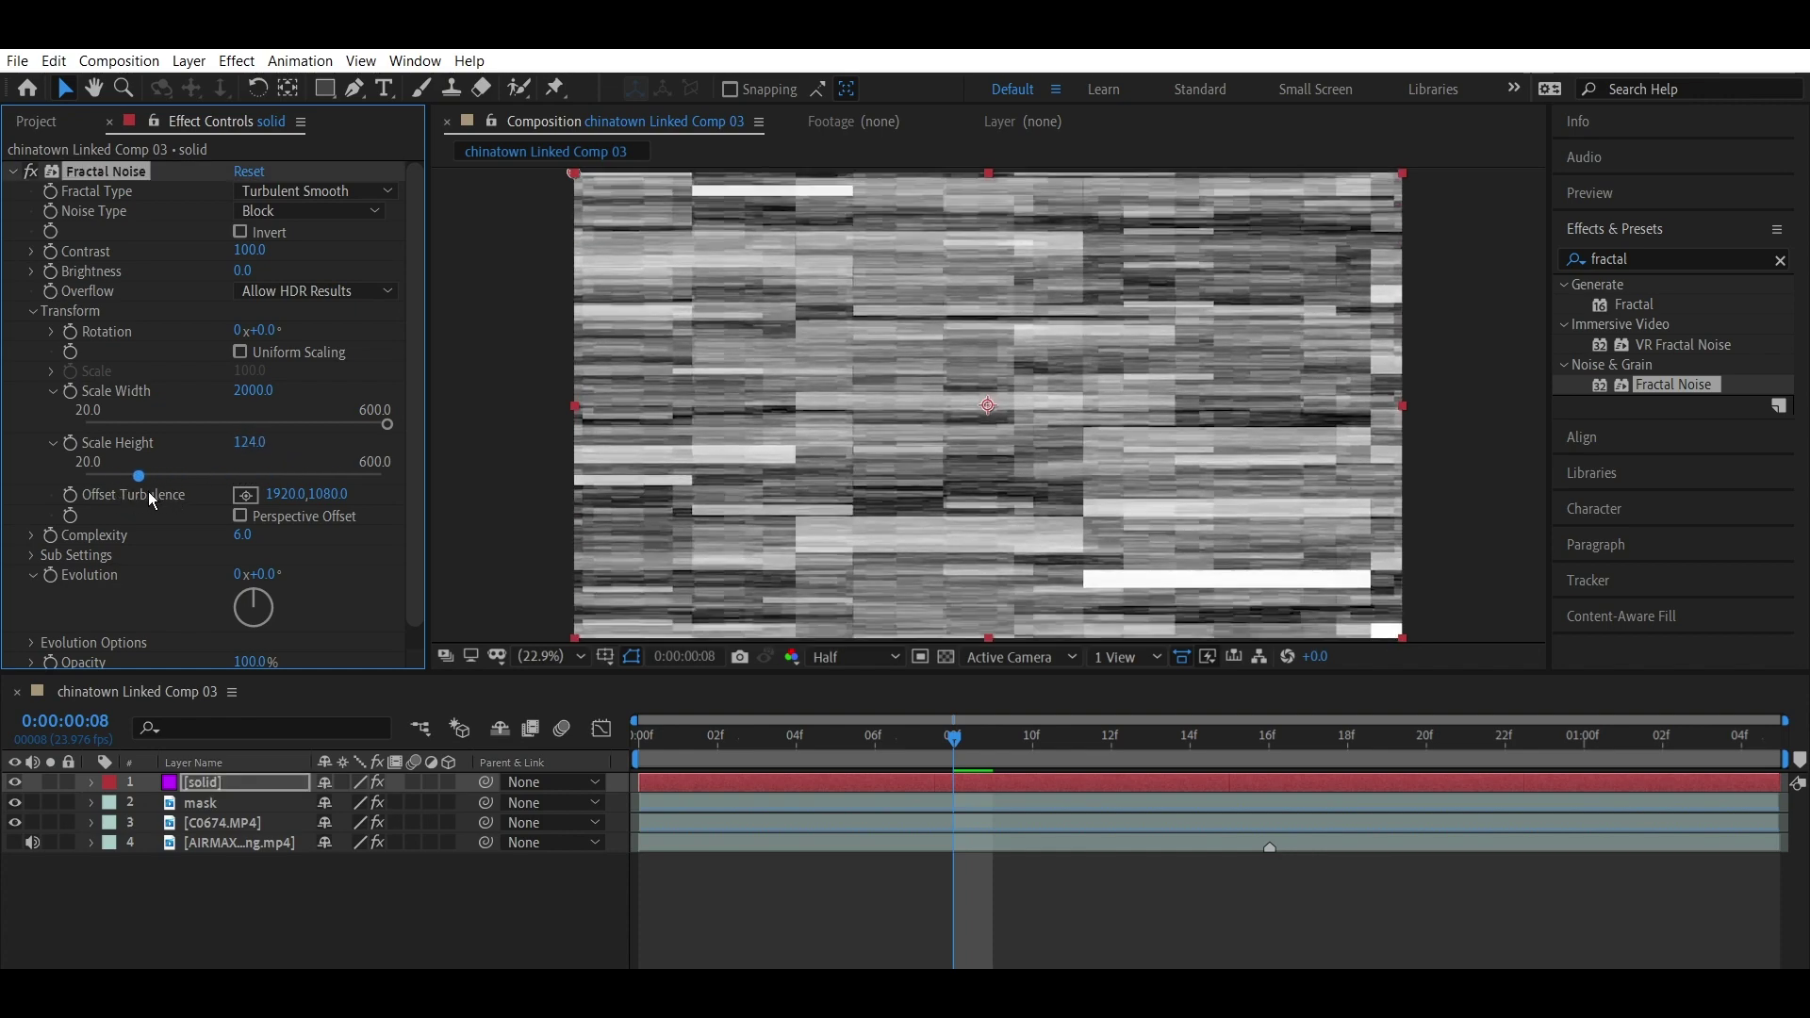
pyautogui.click(261, 442)
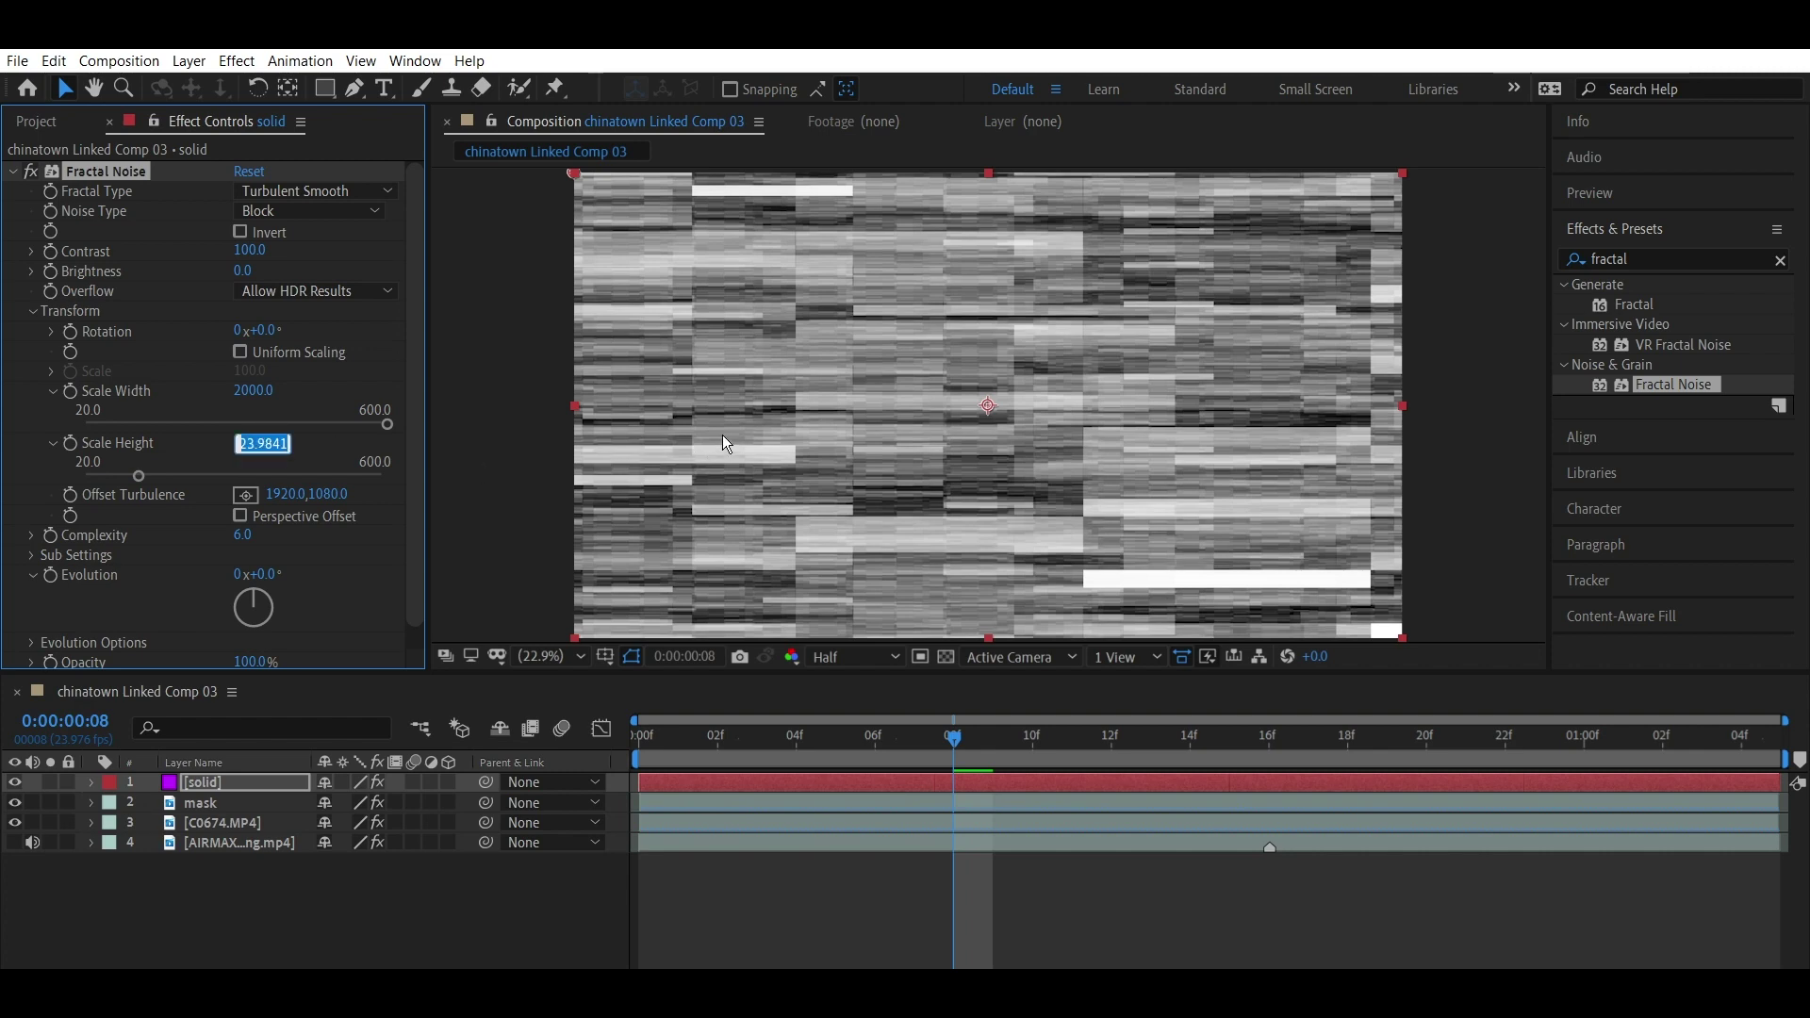
pyautogui.write('100')
pyautogui.press('Return')
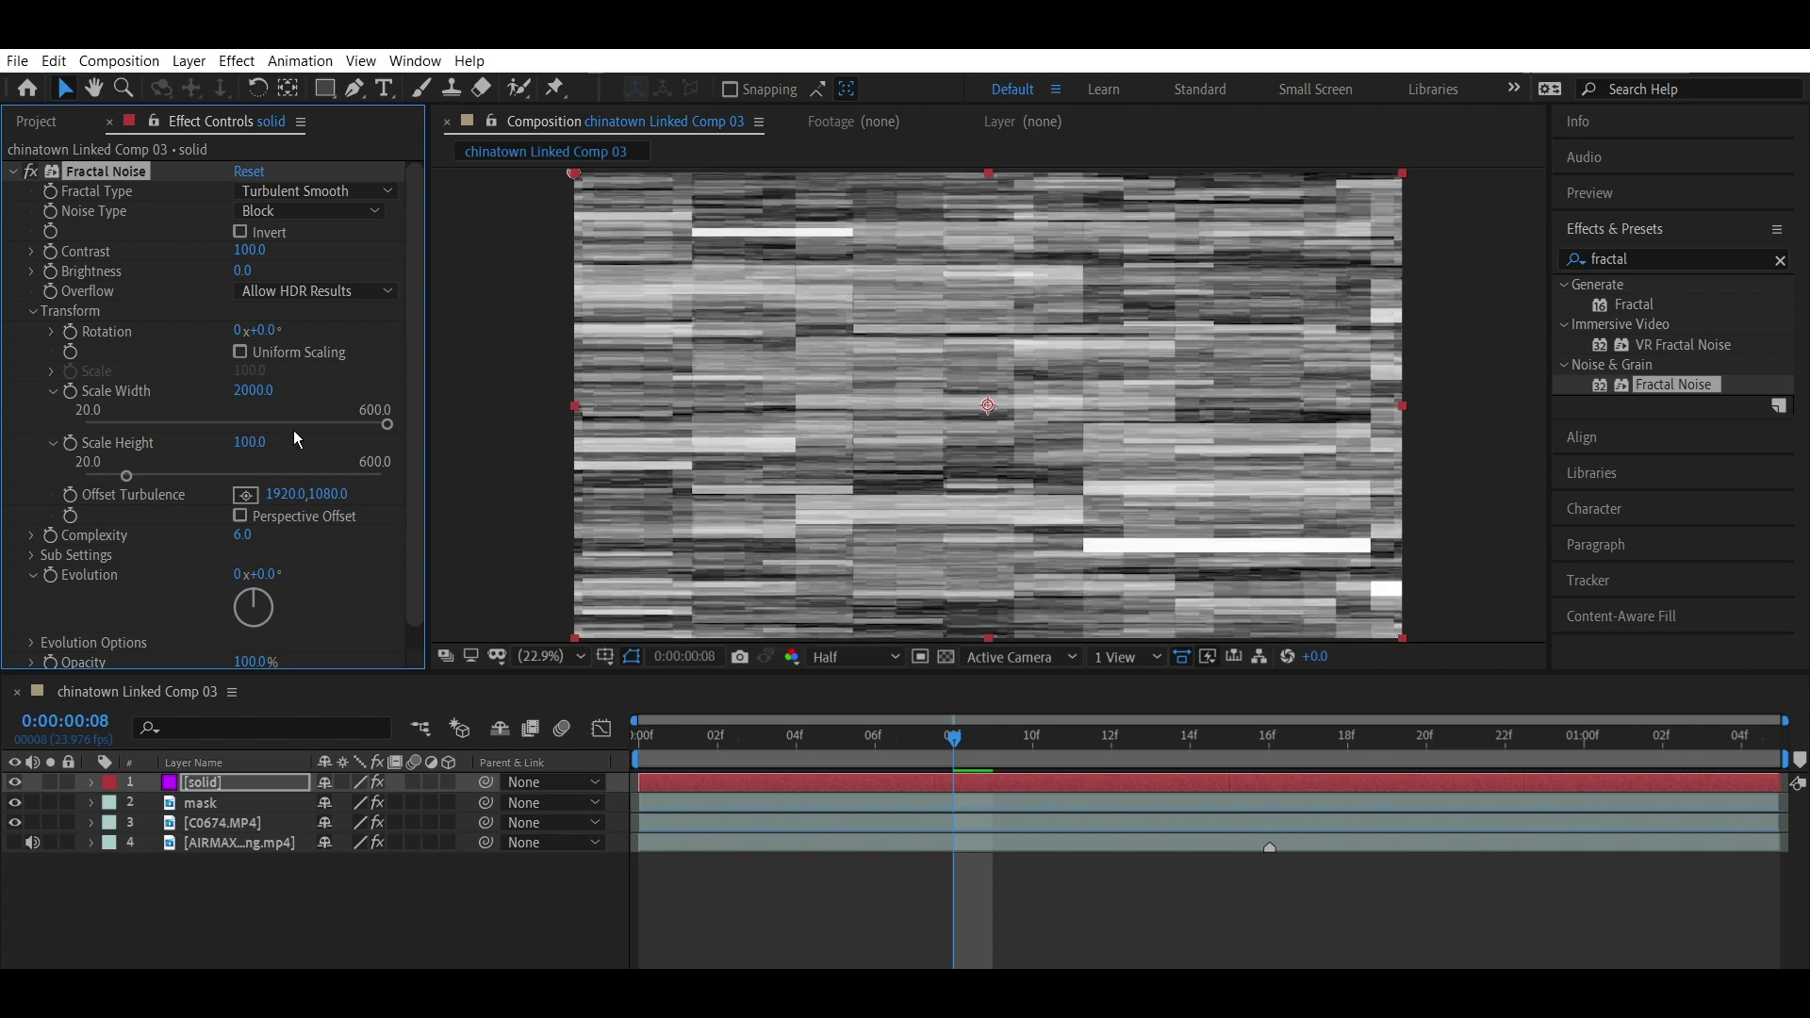
pyautogui.click(252, 442)
pyautogui.write('120')
pyautogui.press('Return')
pyautogui.scroll(-1, 251, 434)
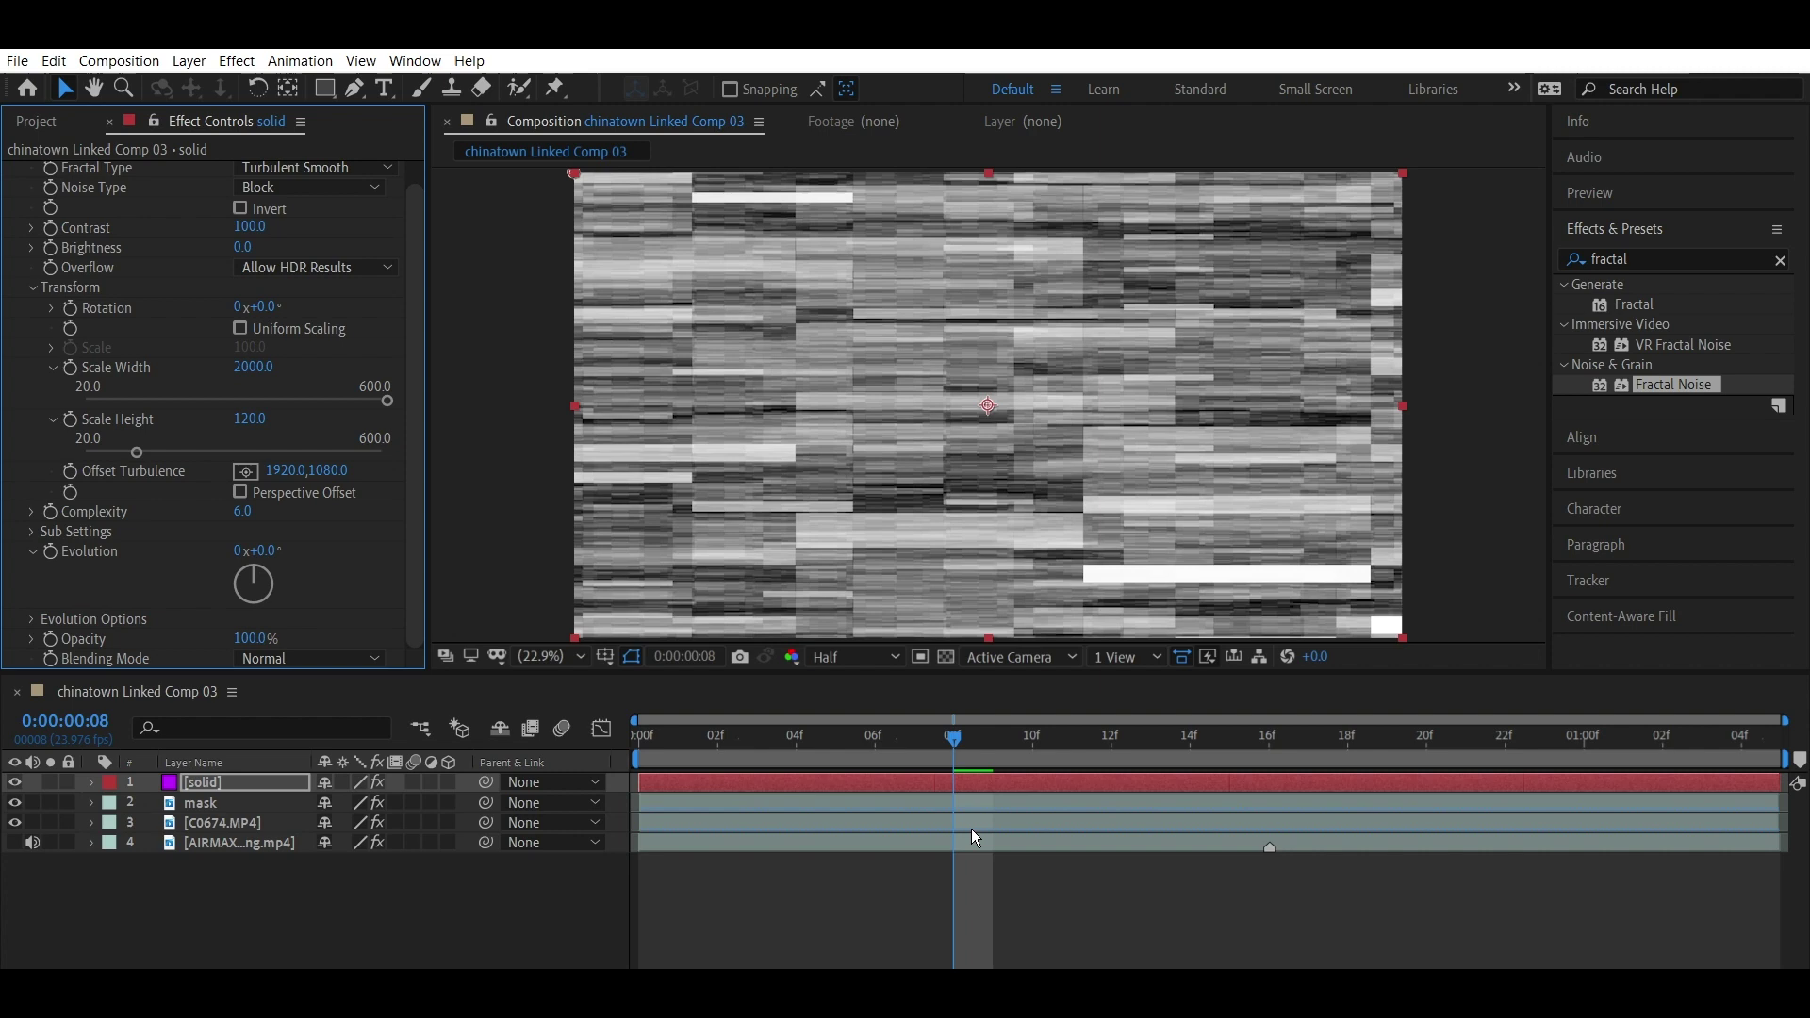
pyautogui.click(971, 831)
pyautogui.click(962, 781)
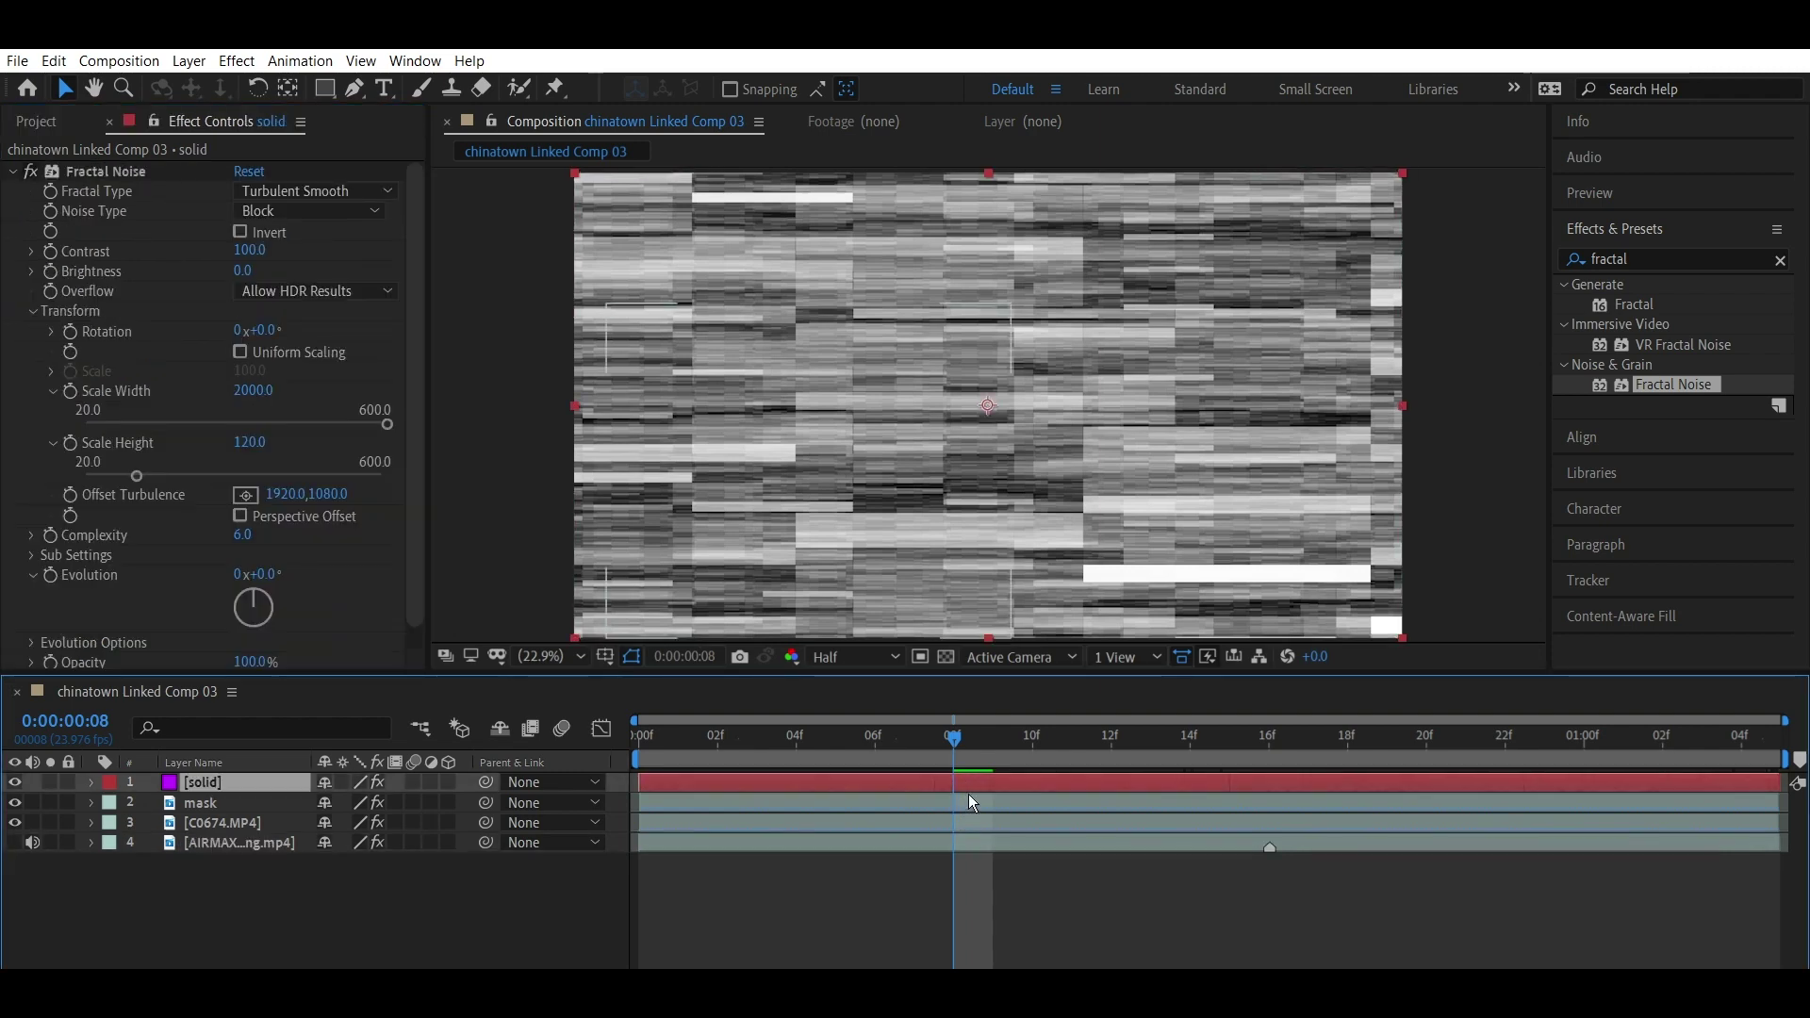
# Step: Split the noise solid at frame 08 and delete the later piece
pyautogui.click(971, 800)
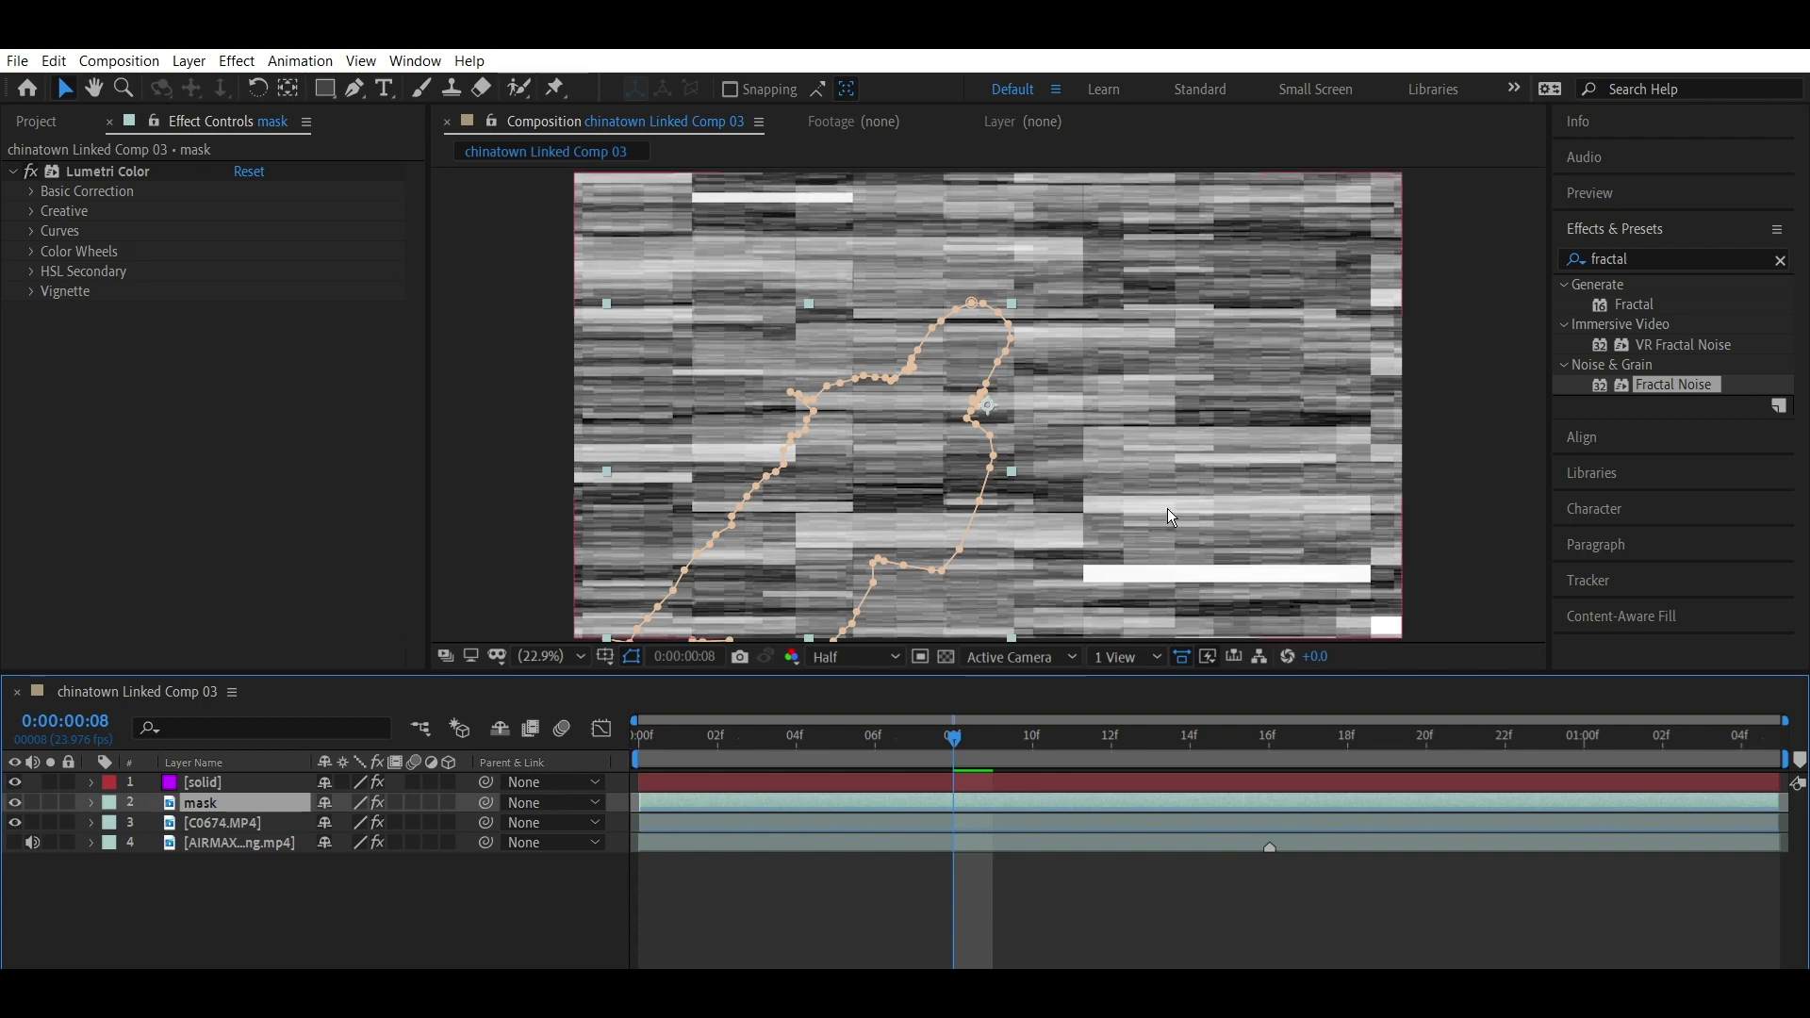
pyautogui.click(976, 784)
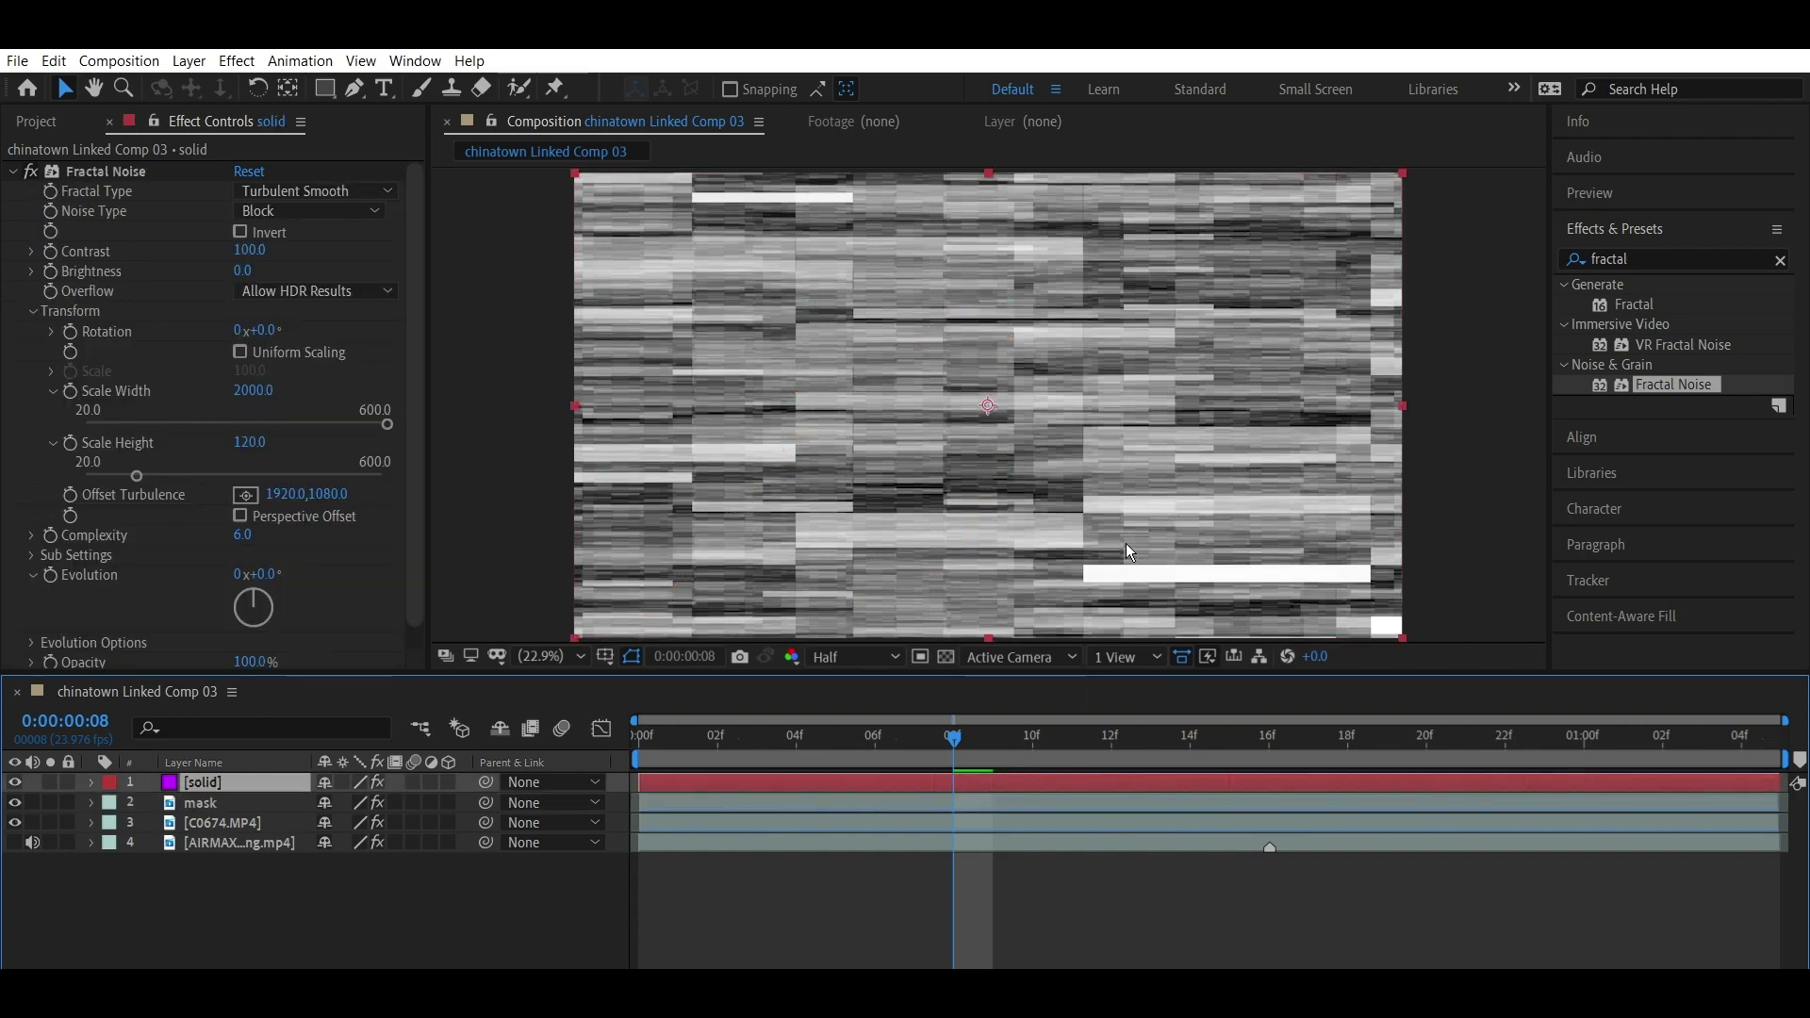
pyautogui.hotkey('ctrl', 'shift', 'd')
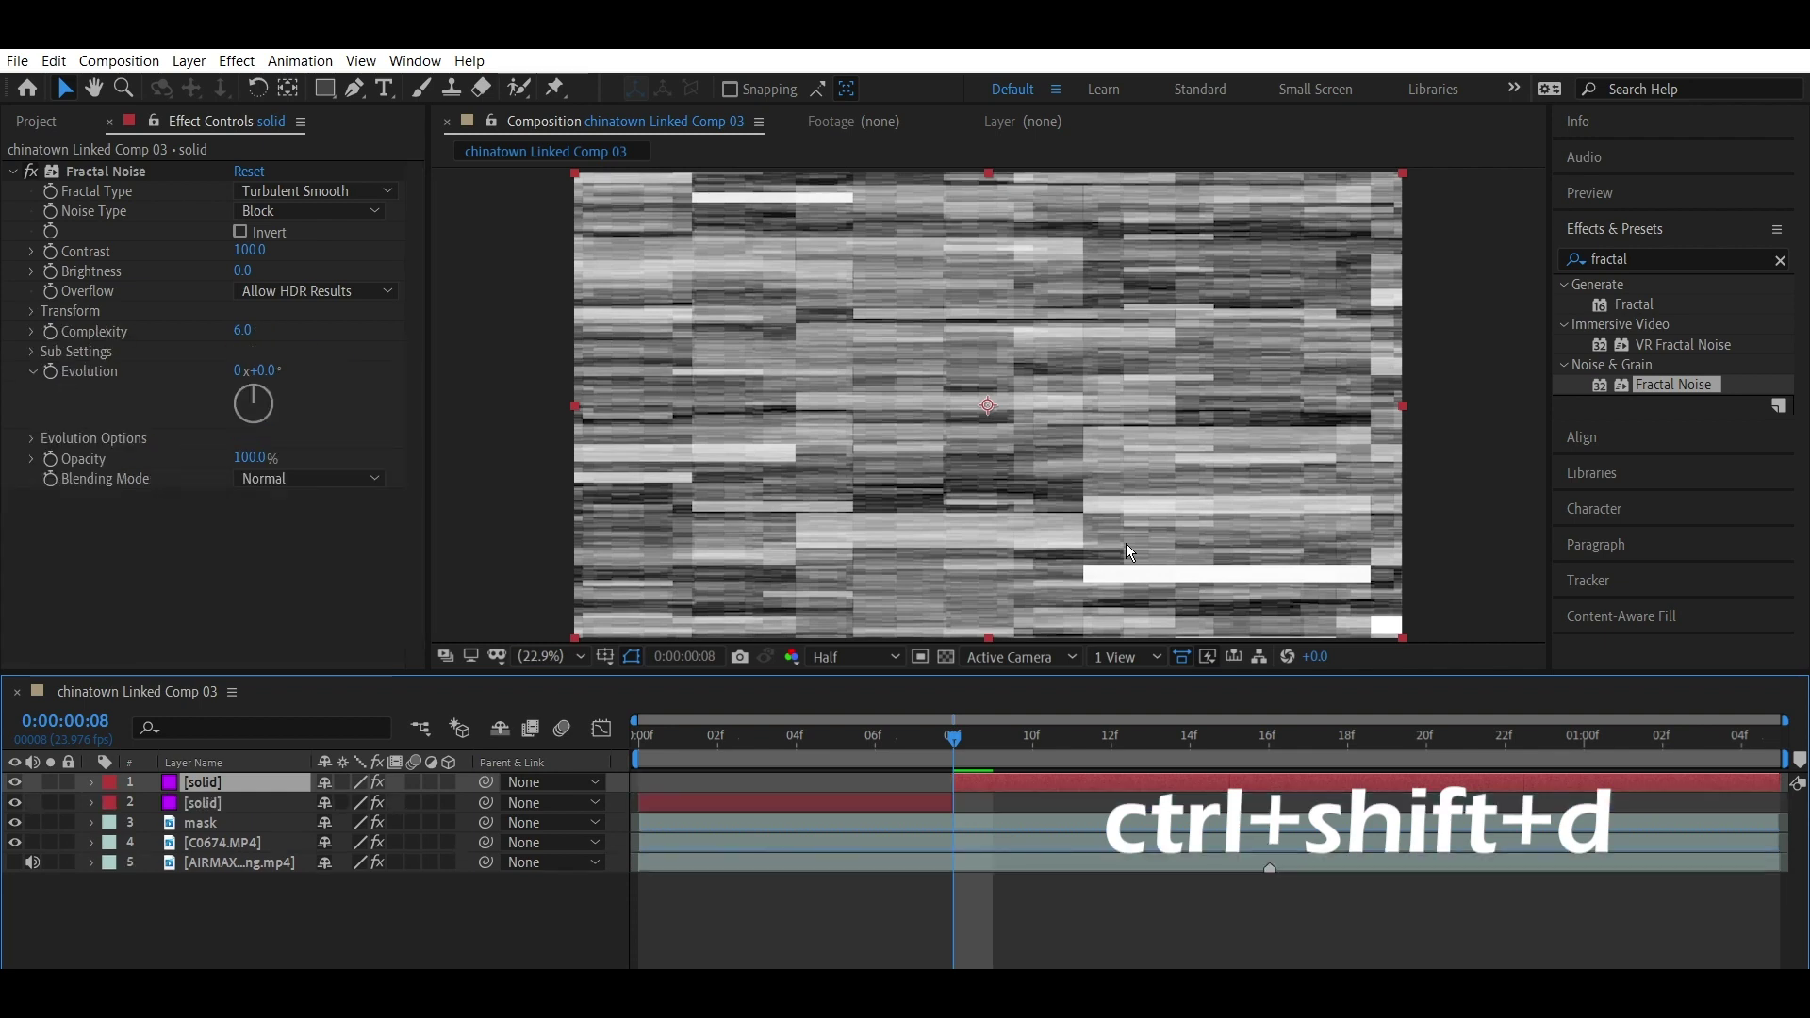
pyautogui.click(892, 739)
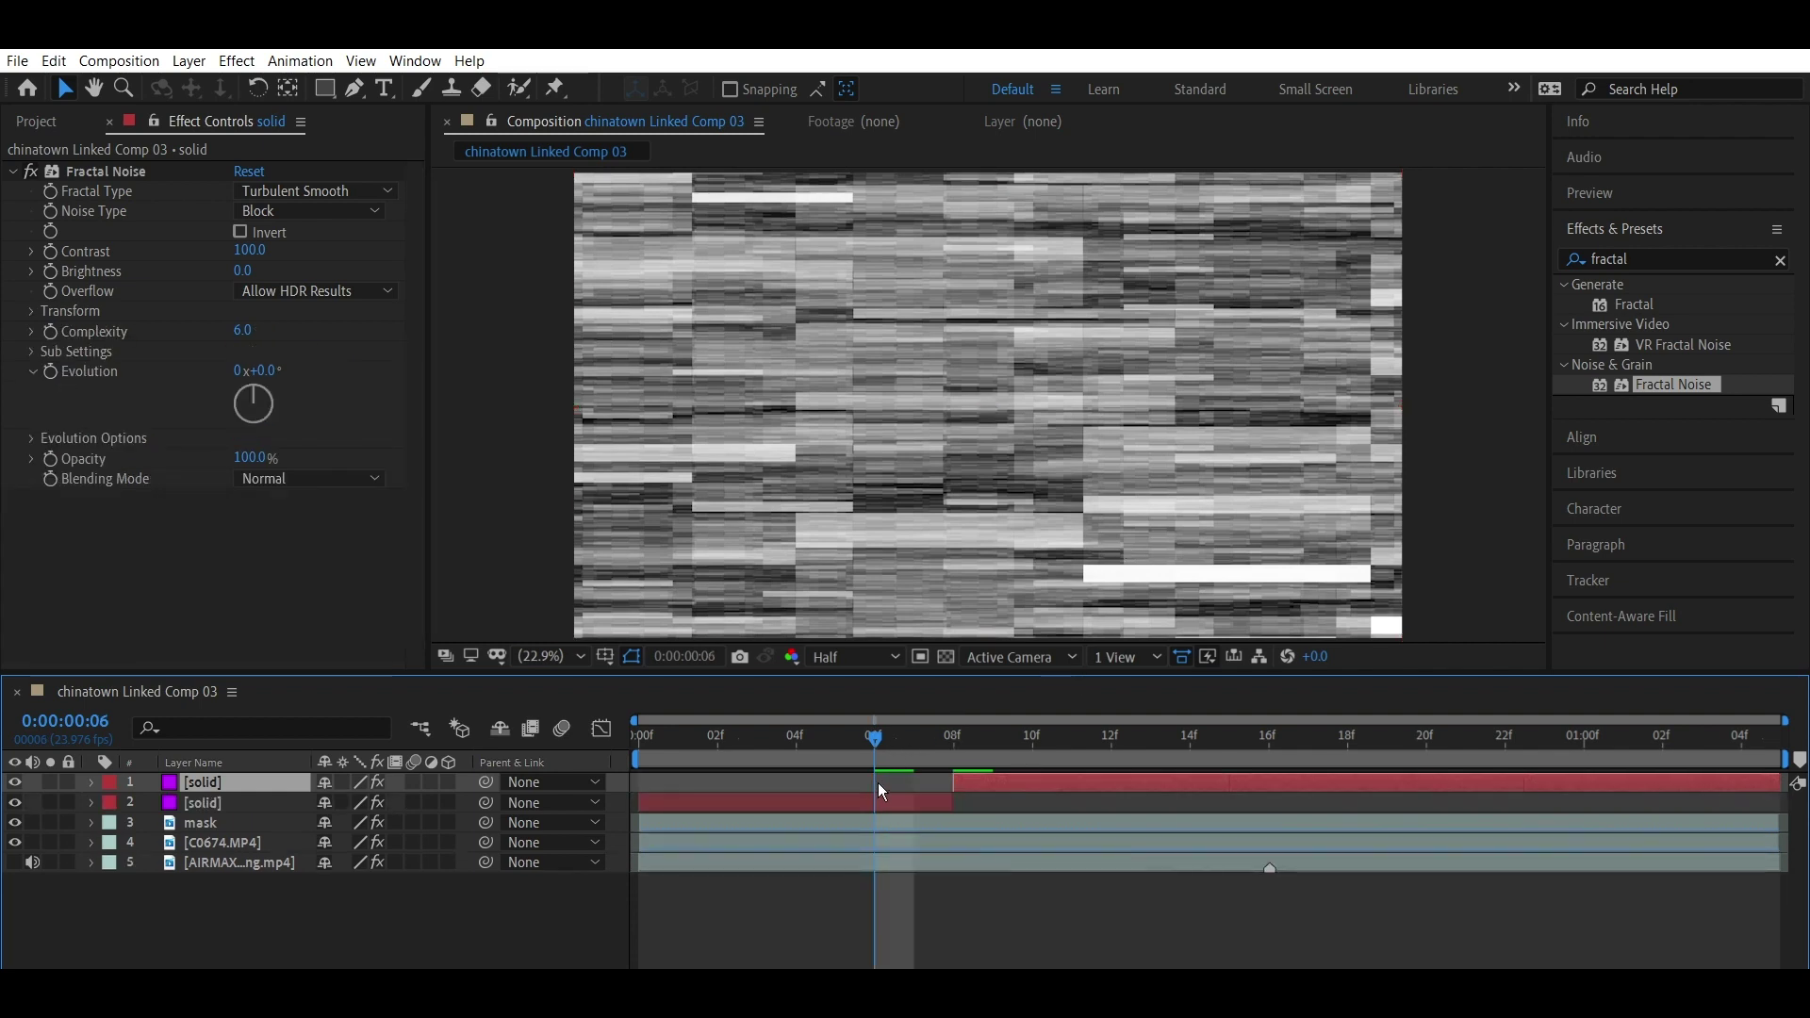
pyautogui.click(877, 790)
pyautogui.moveTo(867, 747); pyautogui.dragTo(953, 749)
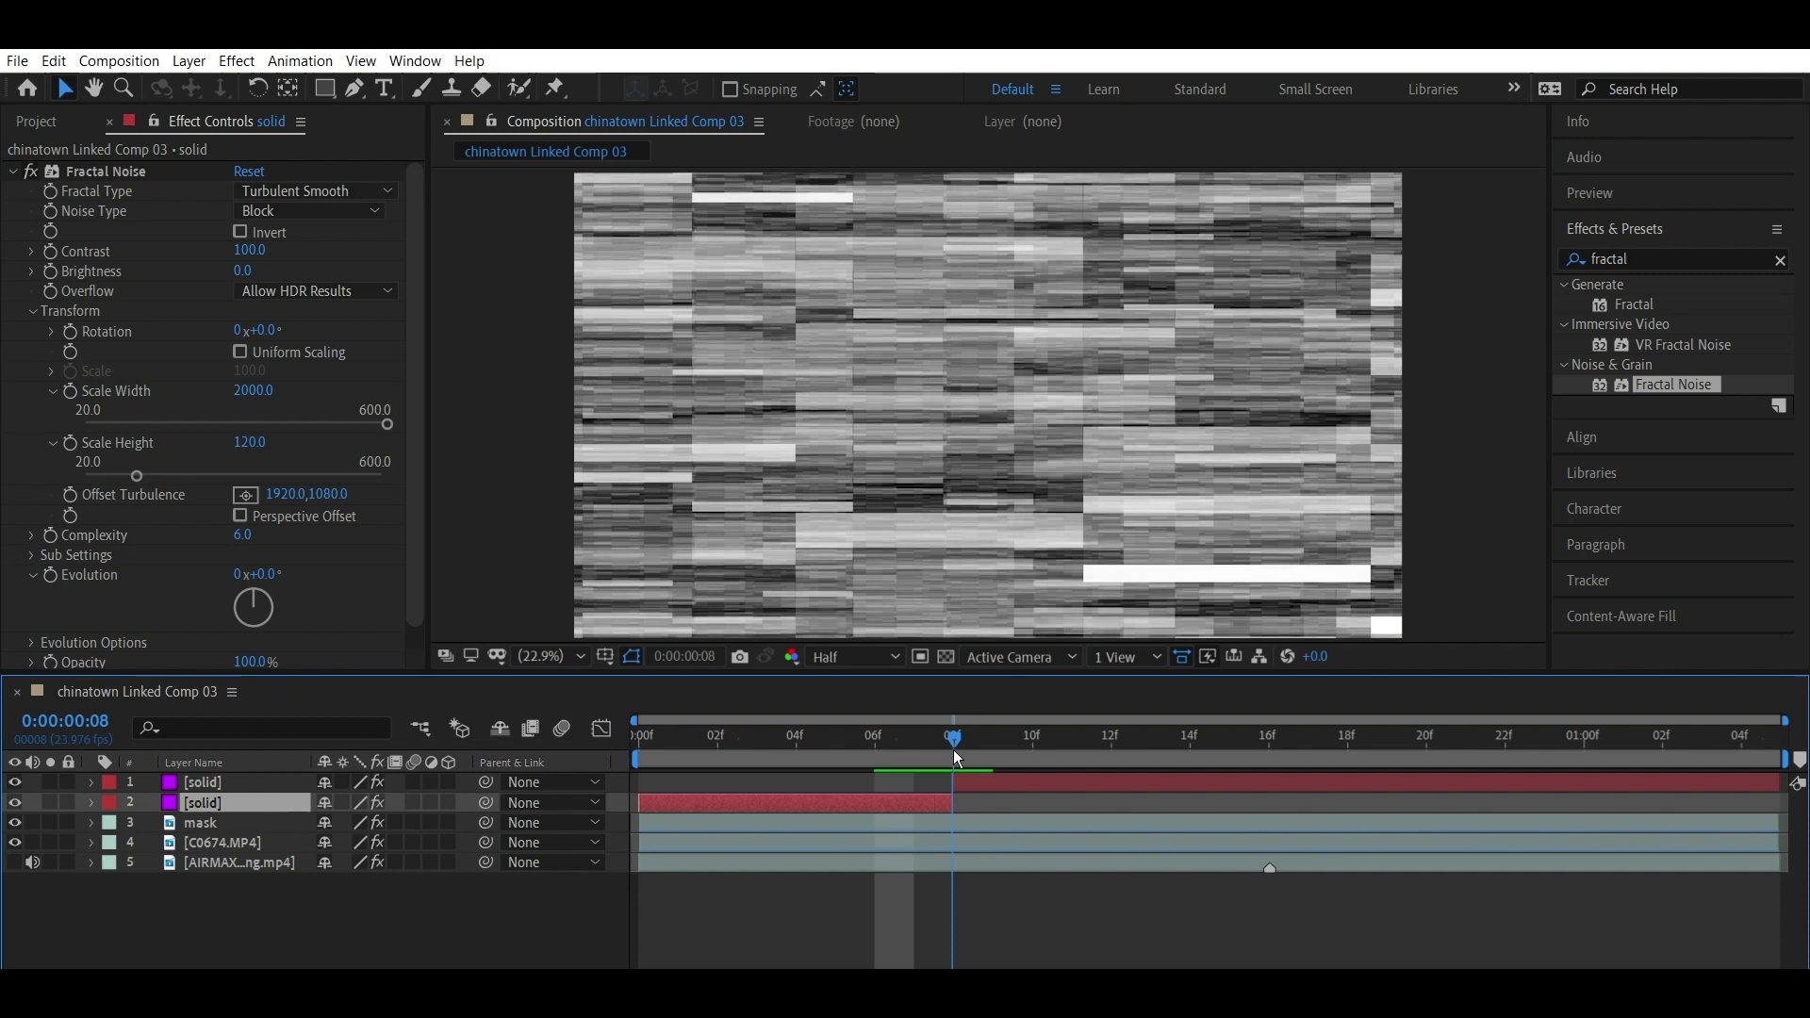
pyautogui.click(1024, 782)
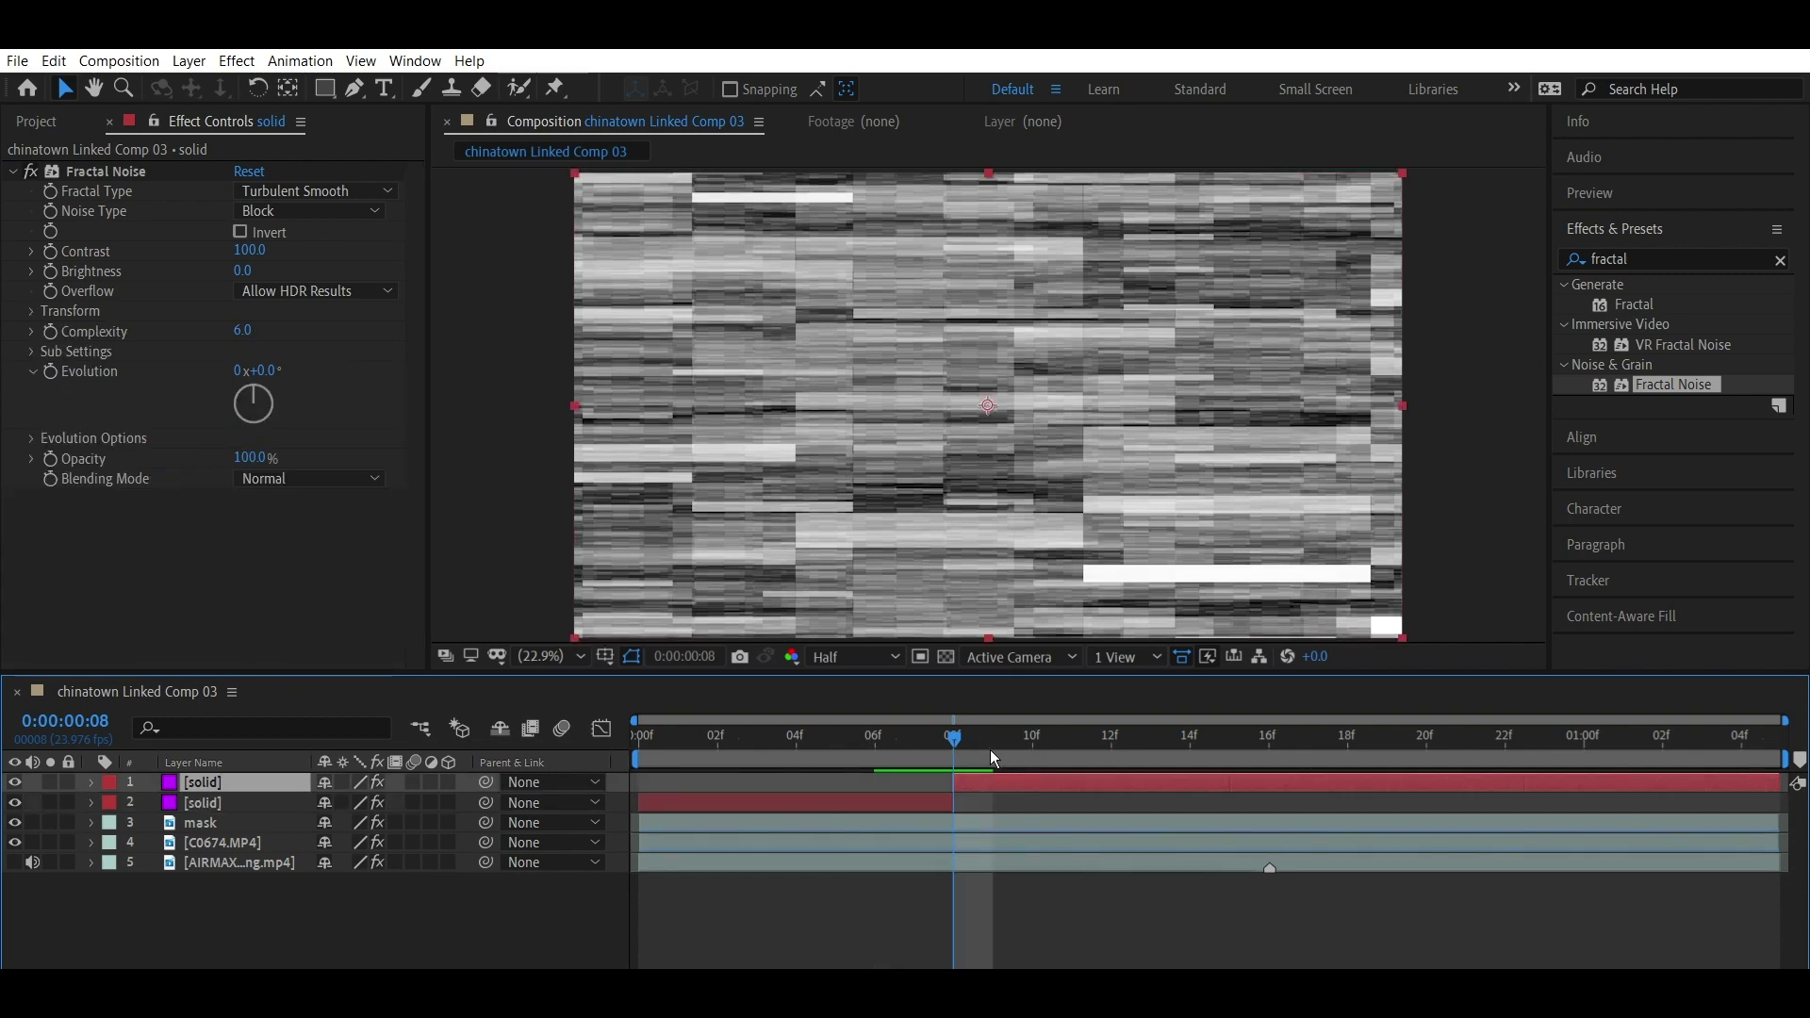
pyautogui.press('Delete')
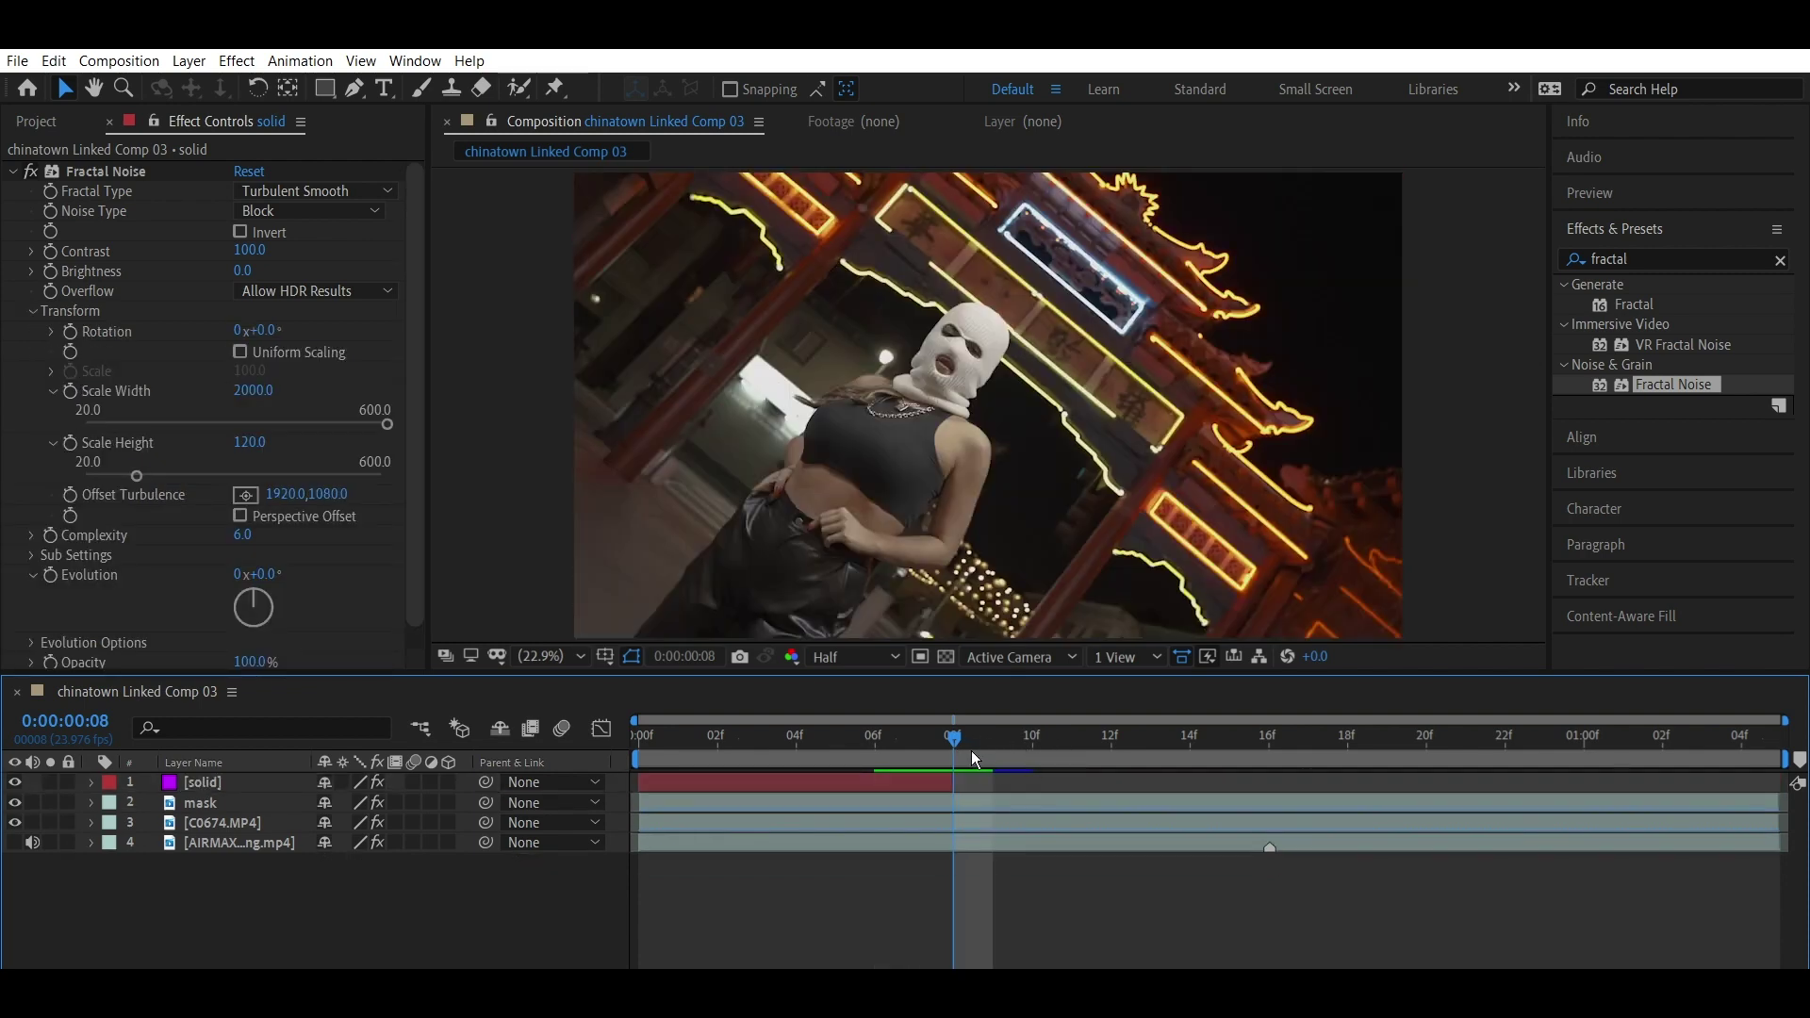
pyautogui.click(1004, 744)
pyautogui.moveTo(1003, 744); pyautogui.dragTo(633, 751)
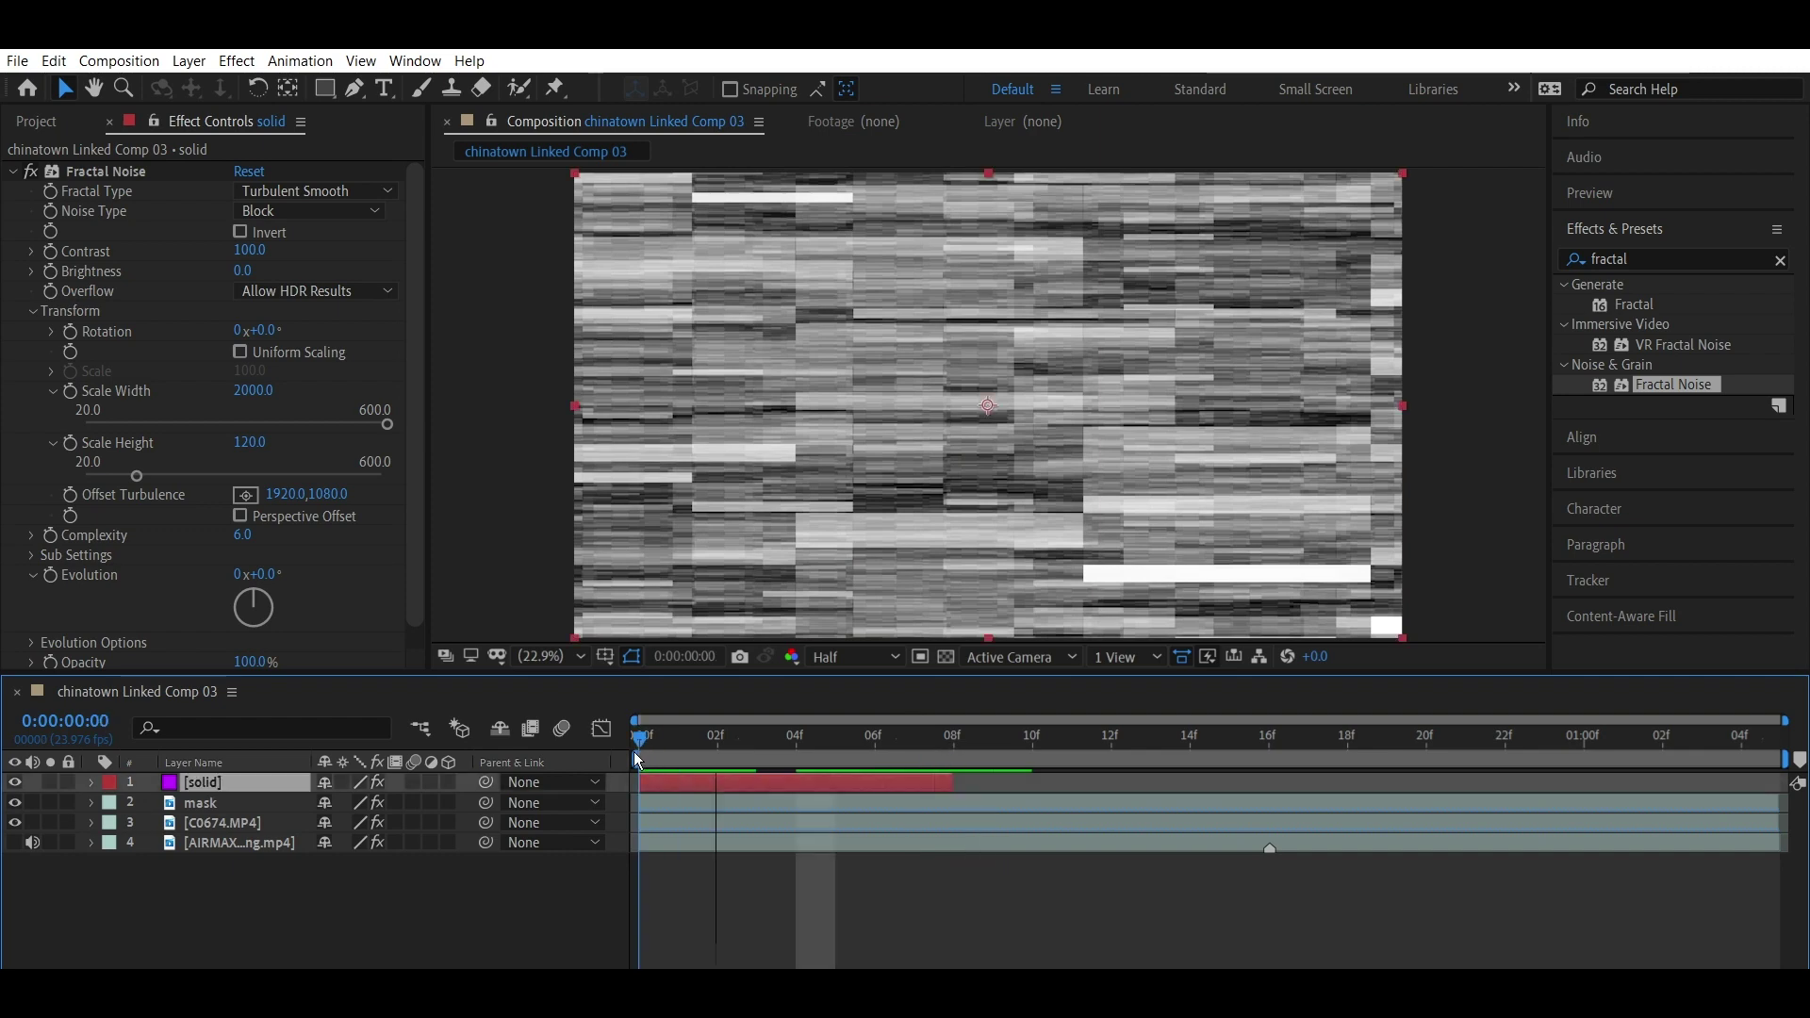
# Step: Keyframe Evolution at 0x on frame 0 and 30x at frame 7, then preview
pyautogui.click(79, 564)
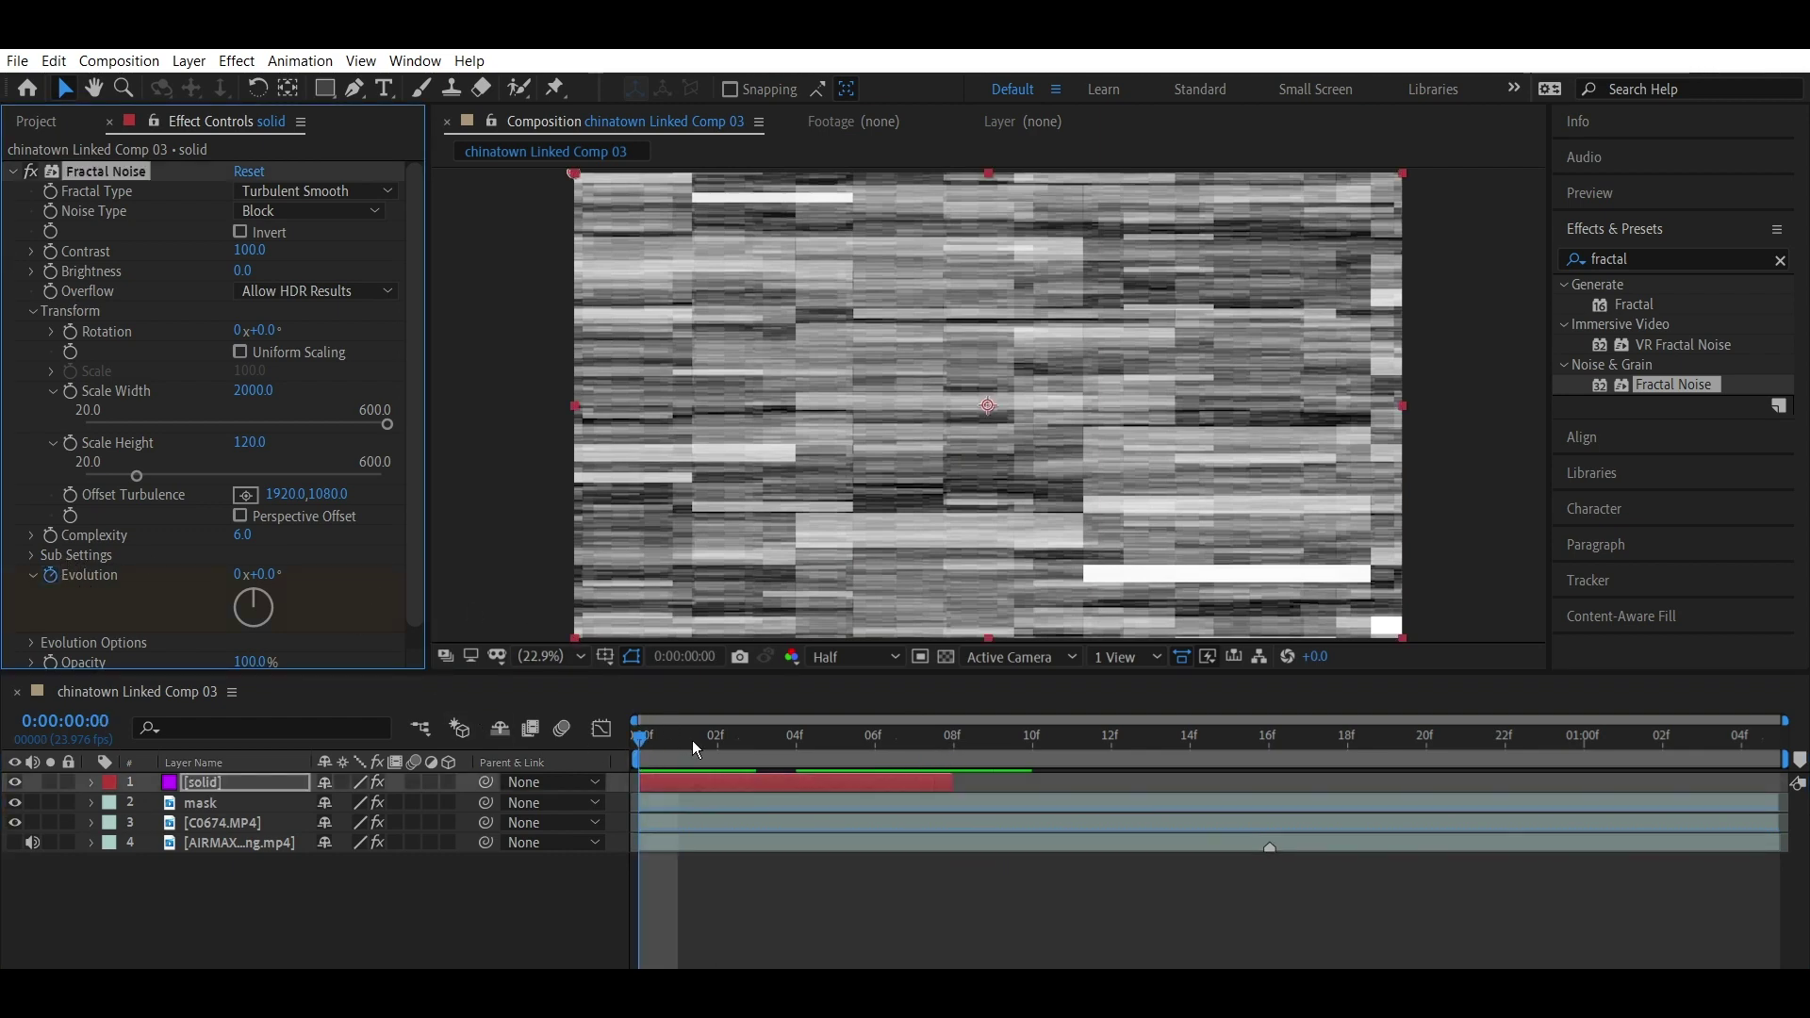
pyautogui.moveTo(692, 739); pyautogui.dragTo(920, 760)
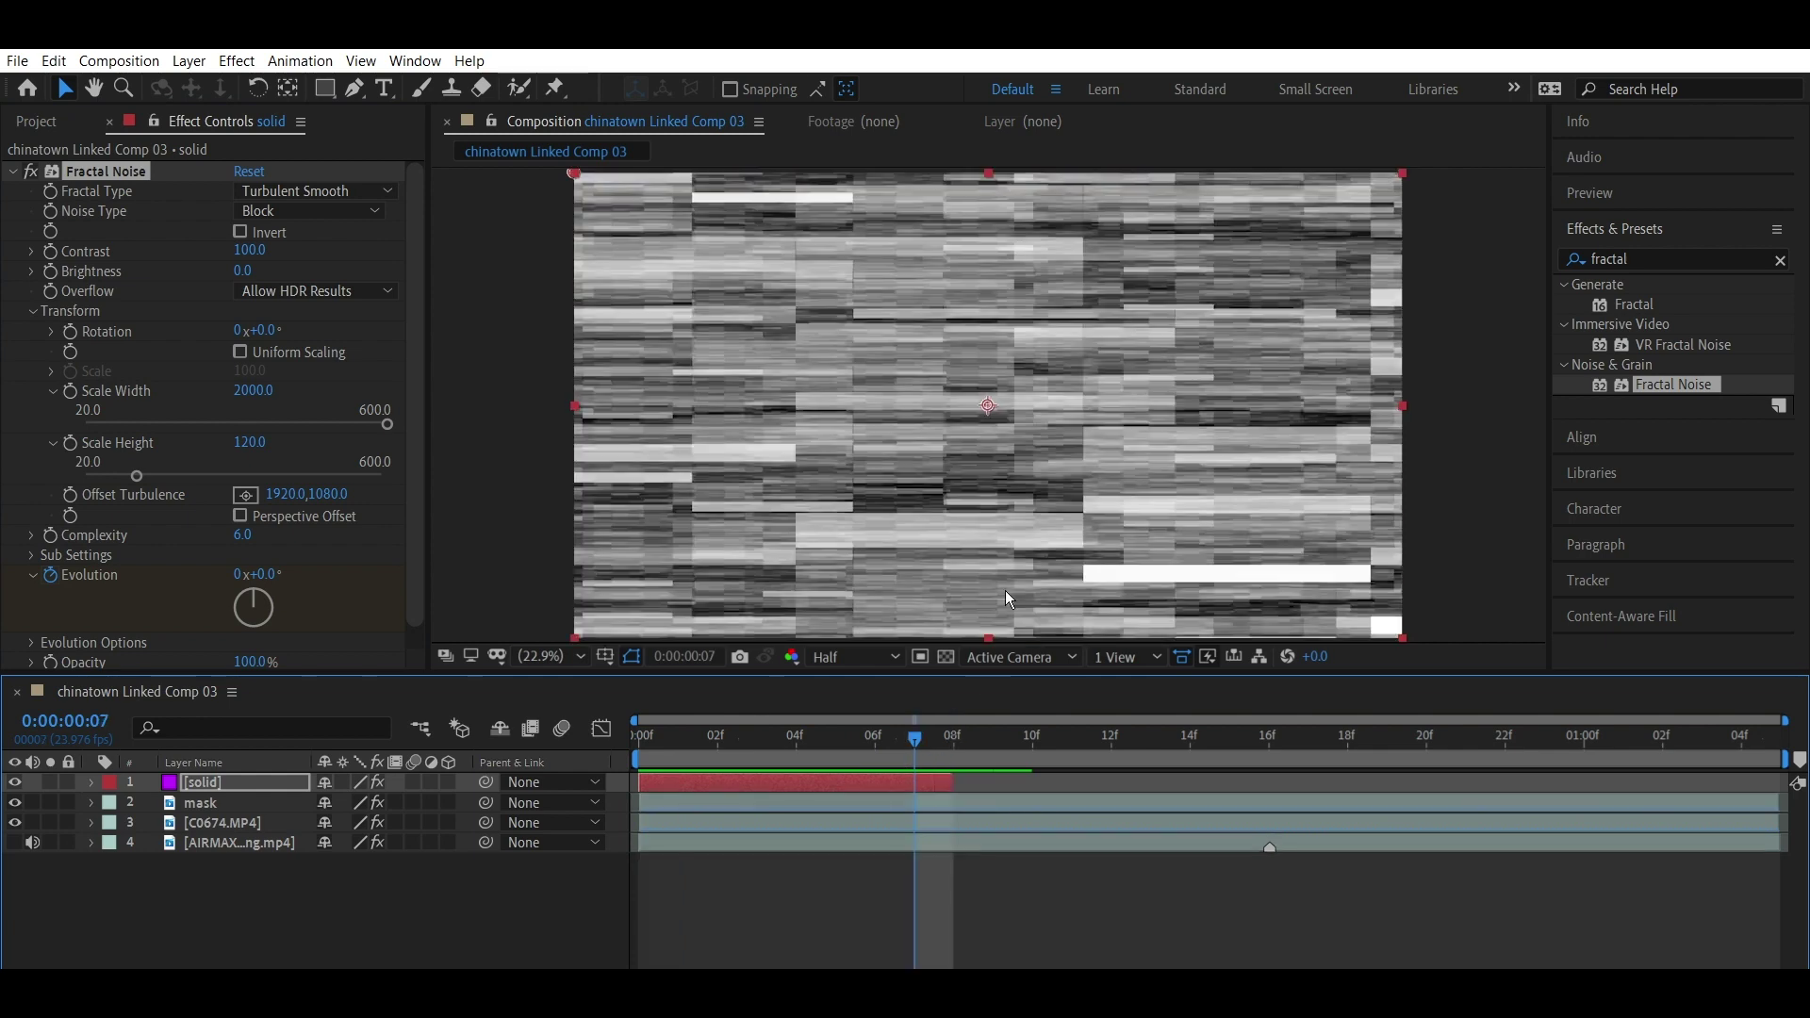
pyautogui.click(246, 571)
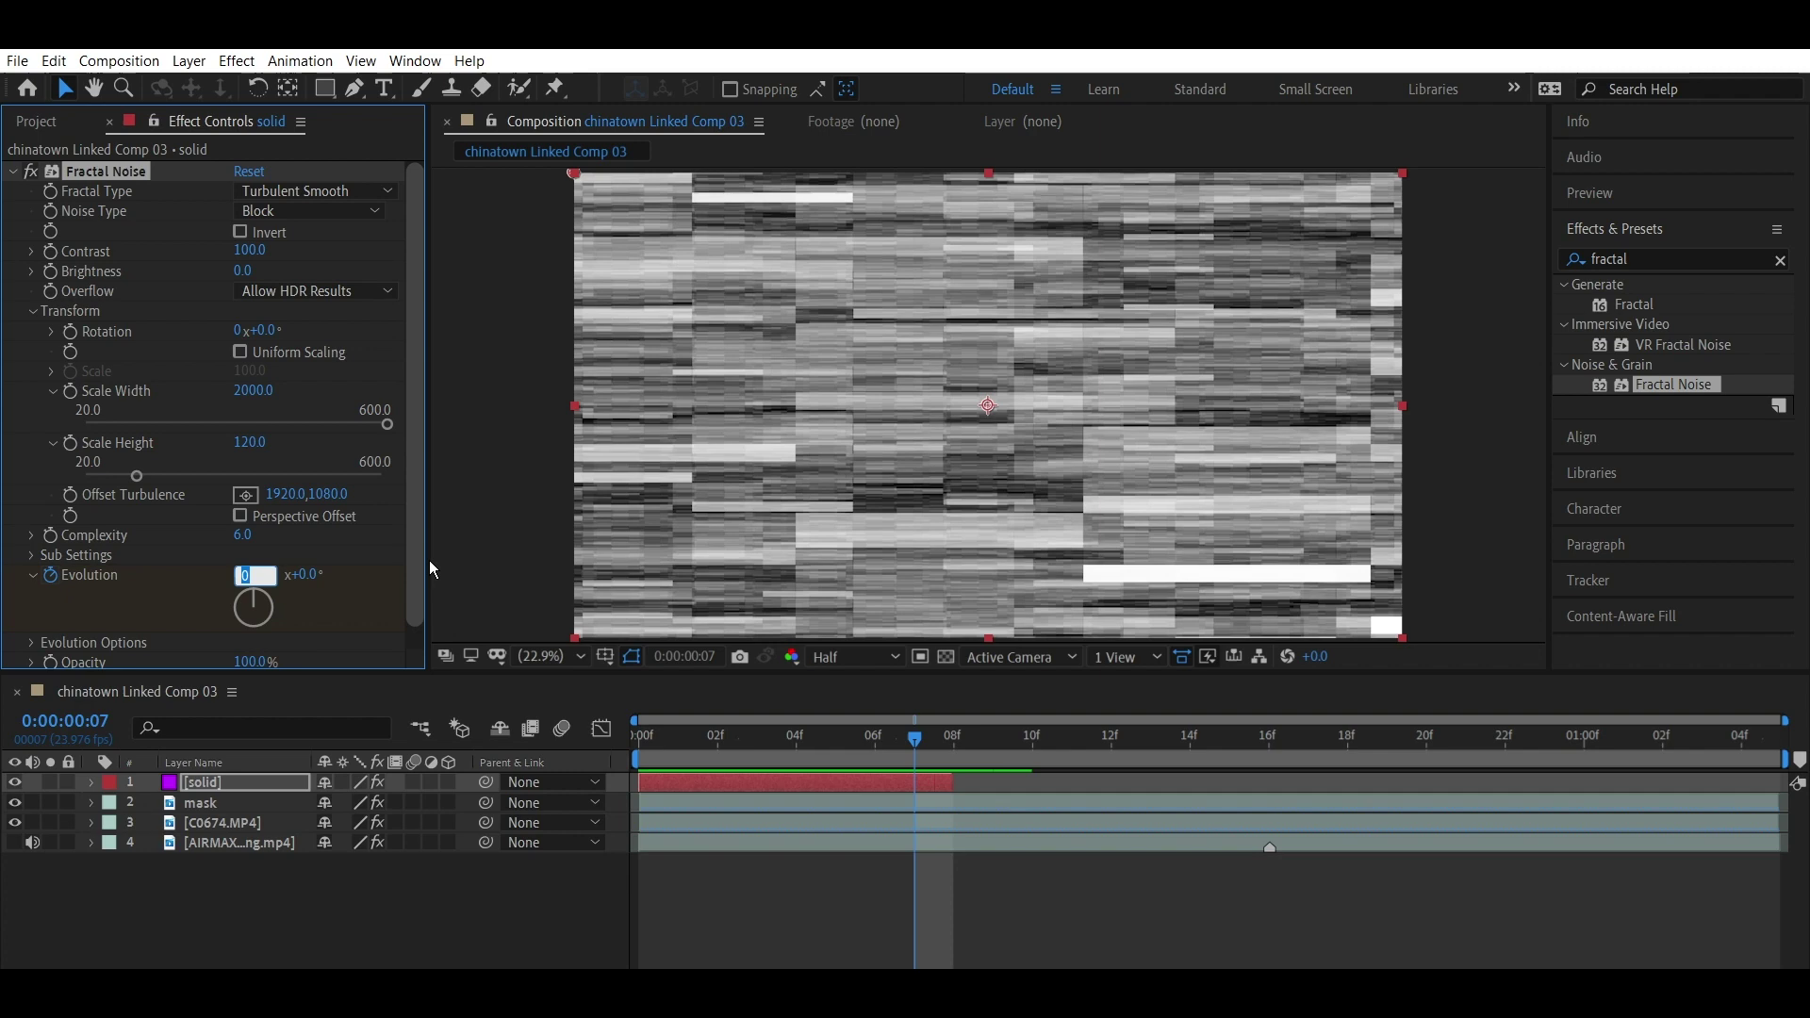
pyautogui.write('30')
pyautogui.press('Return')
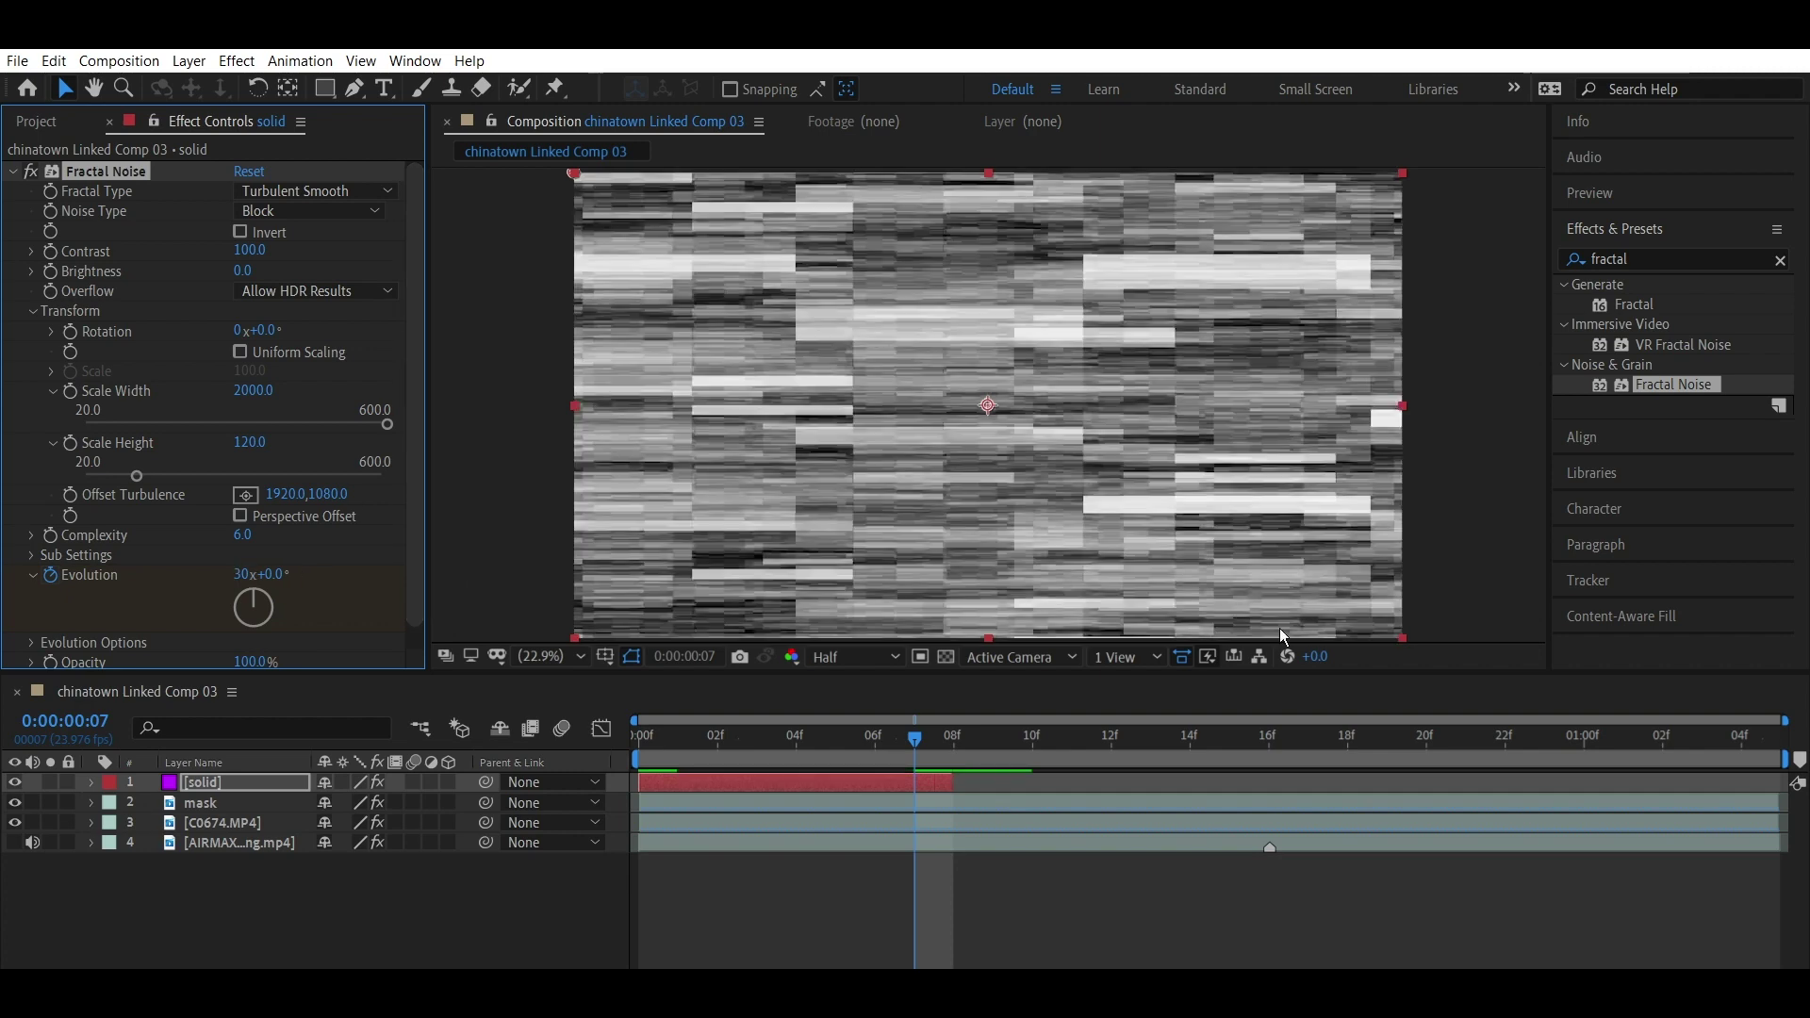
pyautogui.press('space')
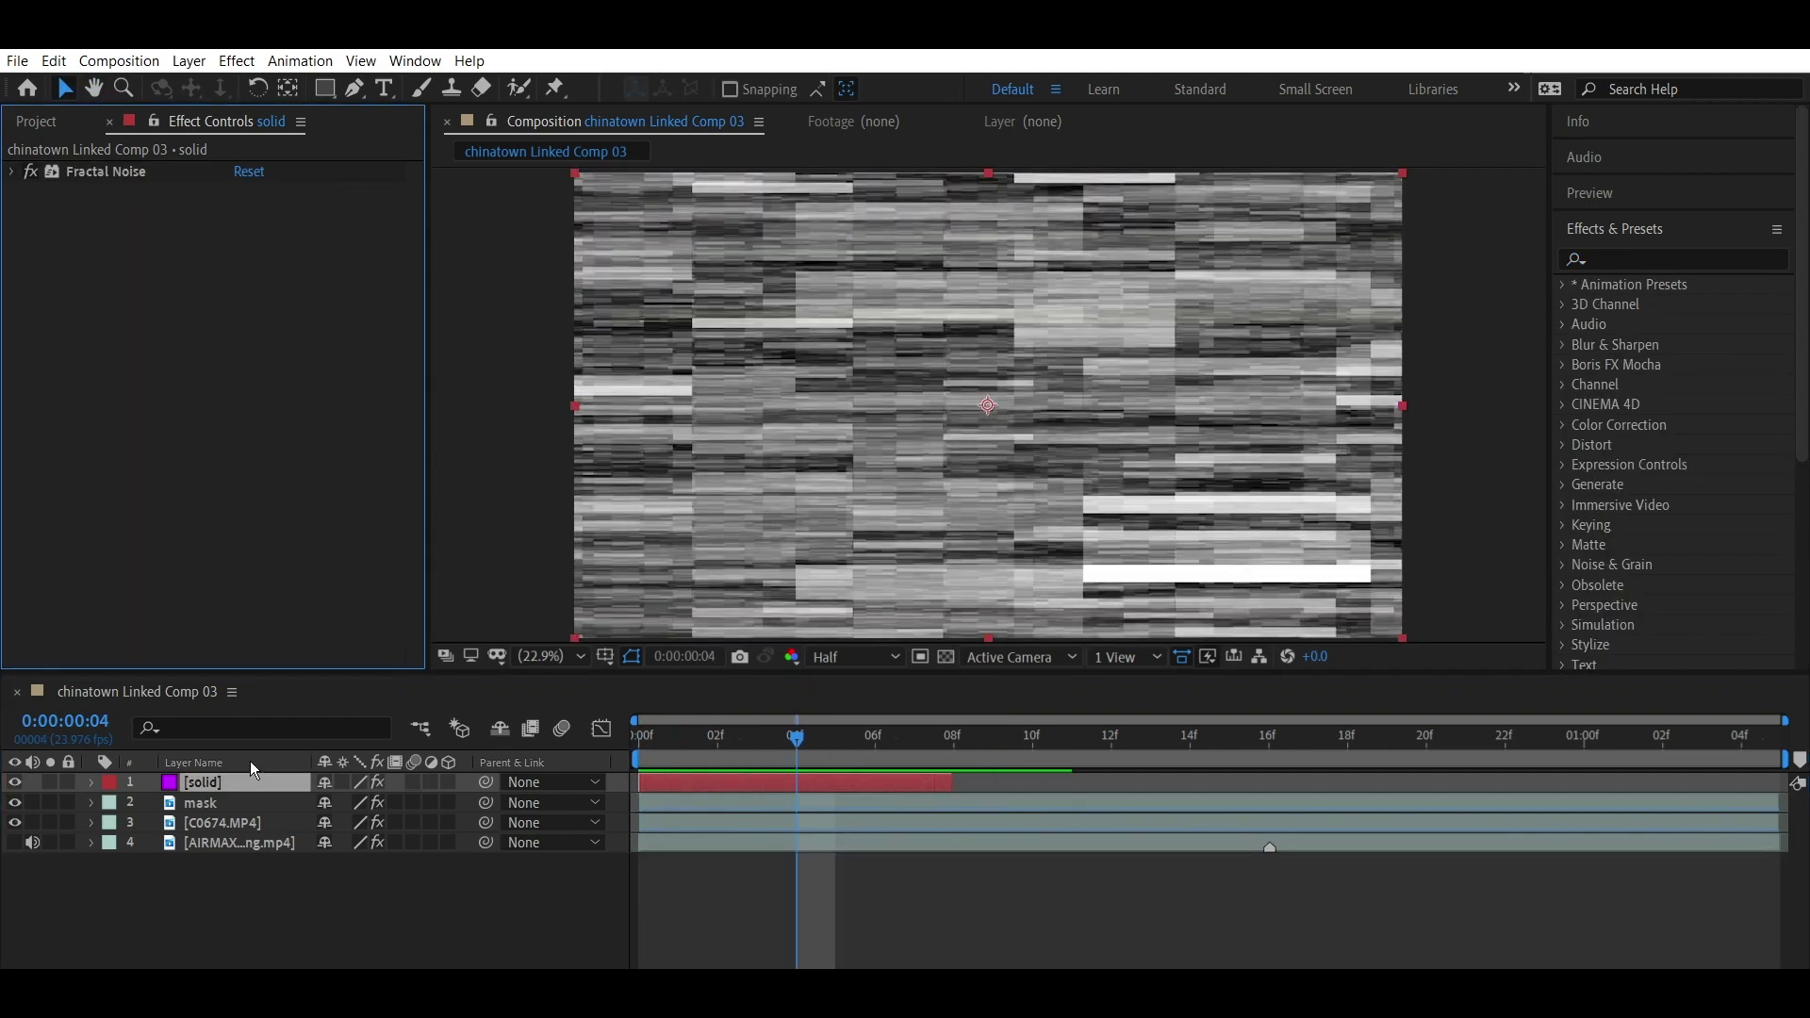
# Step: Move the solid below the mask and footage layers and apply Displacement Map to the mask layer
pyautogui.moveTo(239, 770)
pyautogui.mouseDown()
pyautogui.moveTo(230, 801)
pyautogui.moveTo(253, 797)
pyautogui.mouseUp()
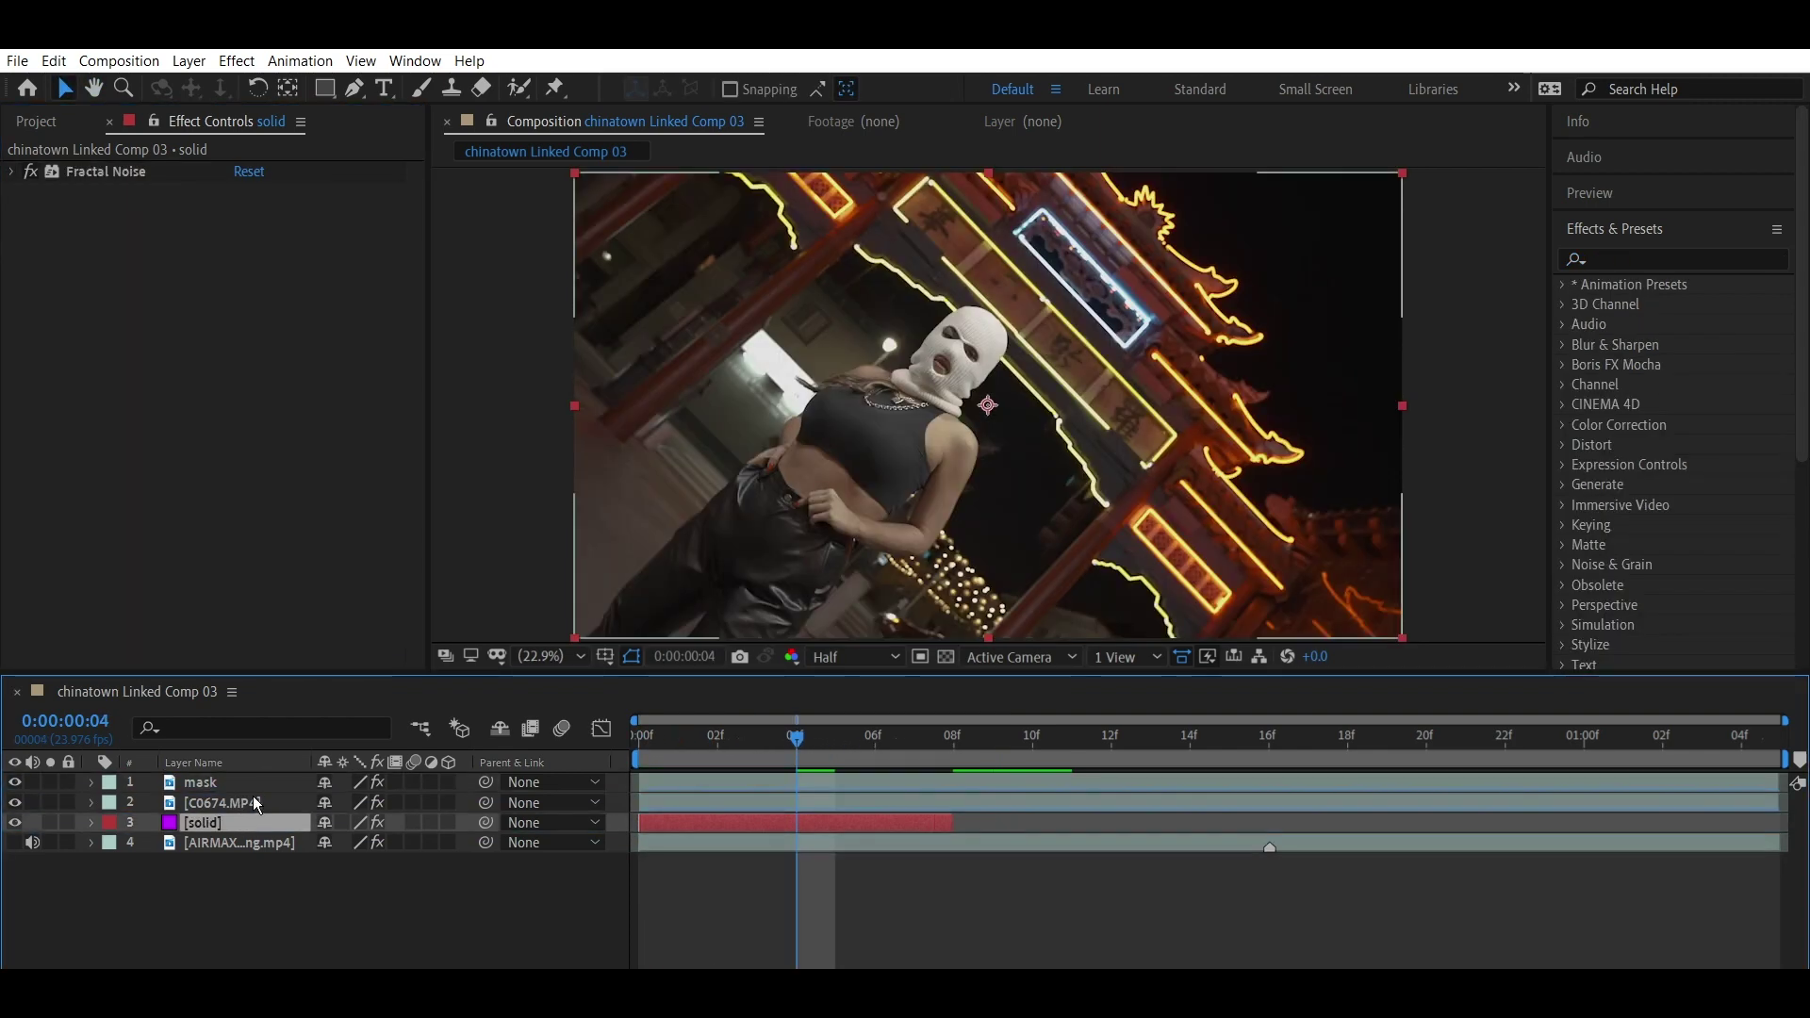
pyautogui.click(1691, 248)
pyautogui.write('disp')
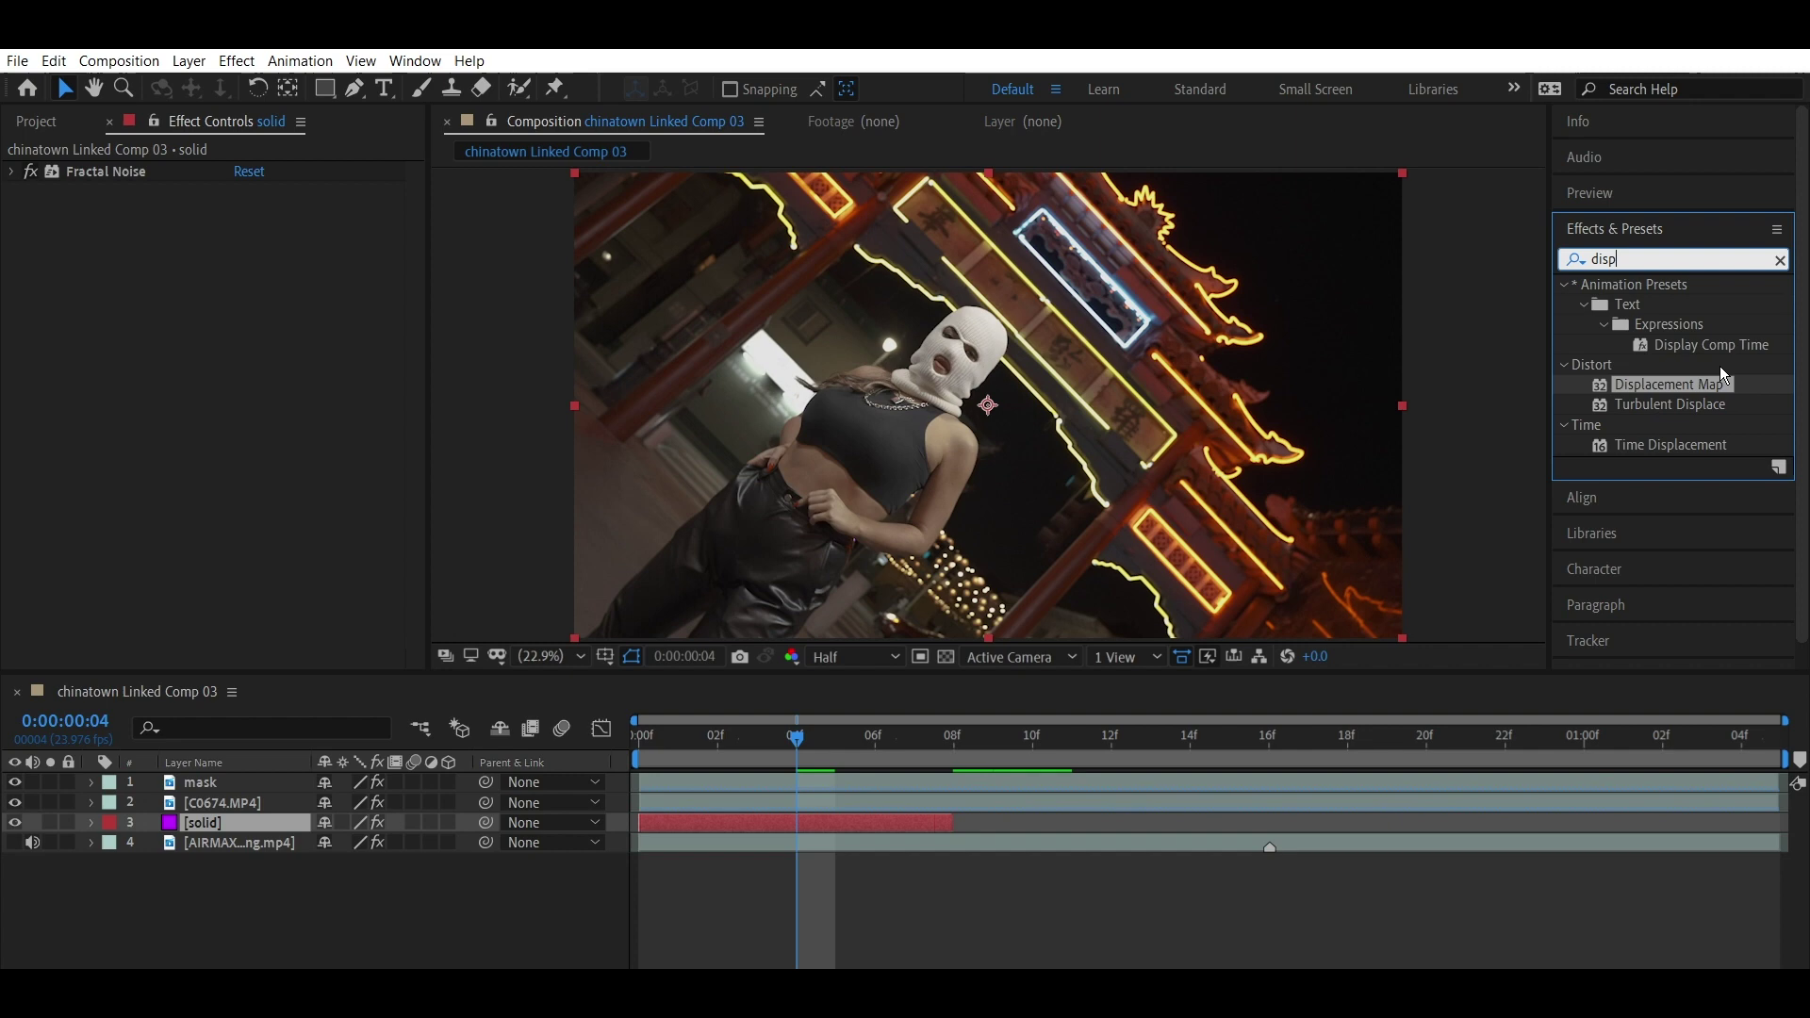
pyautogui.moveTo(1669, 384); pyautogui.dragTo(643, 754)
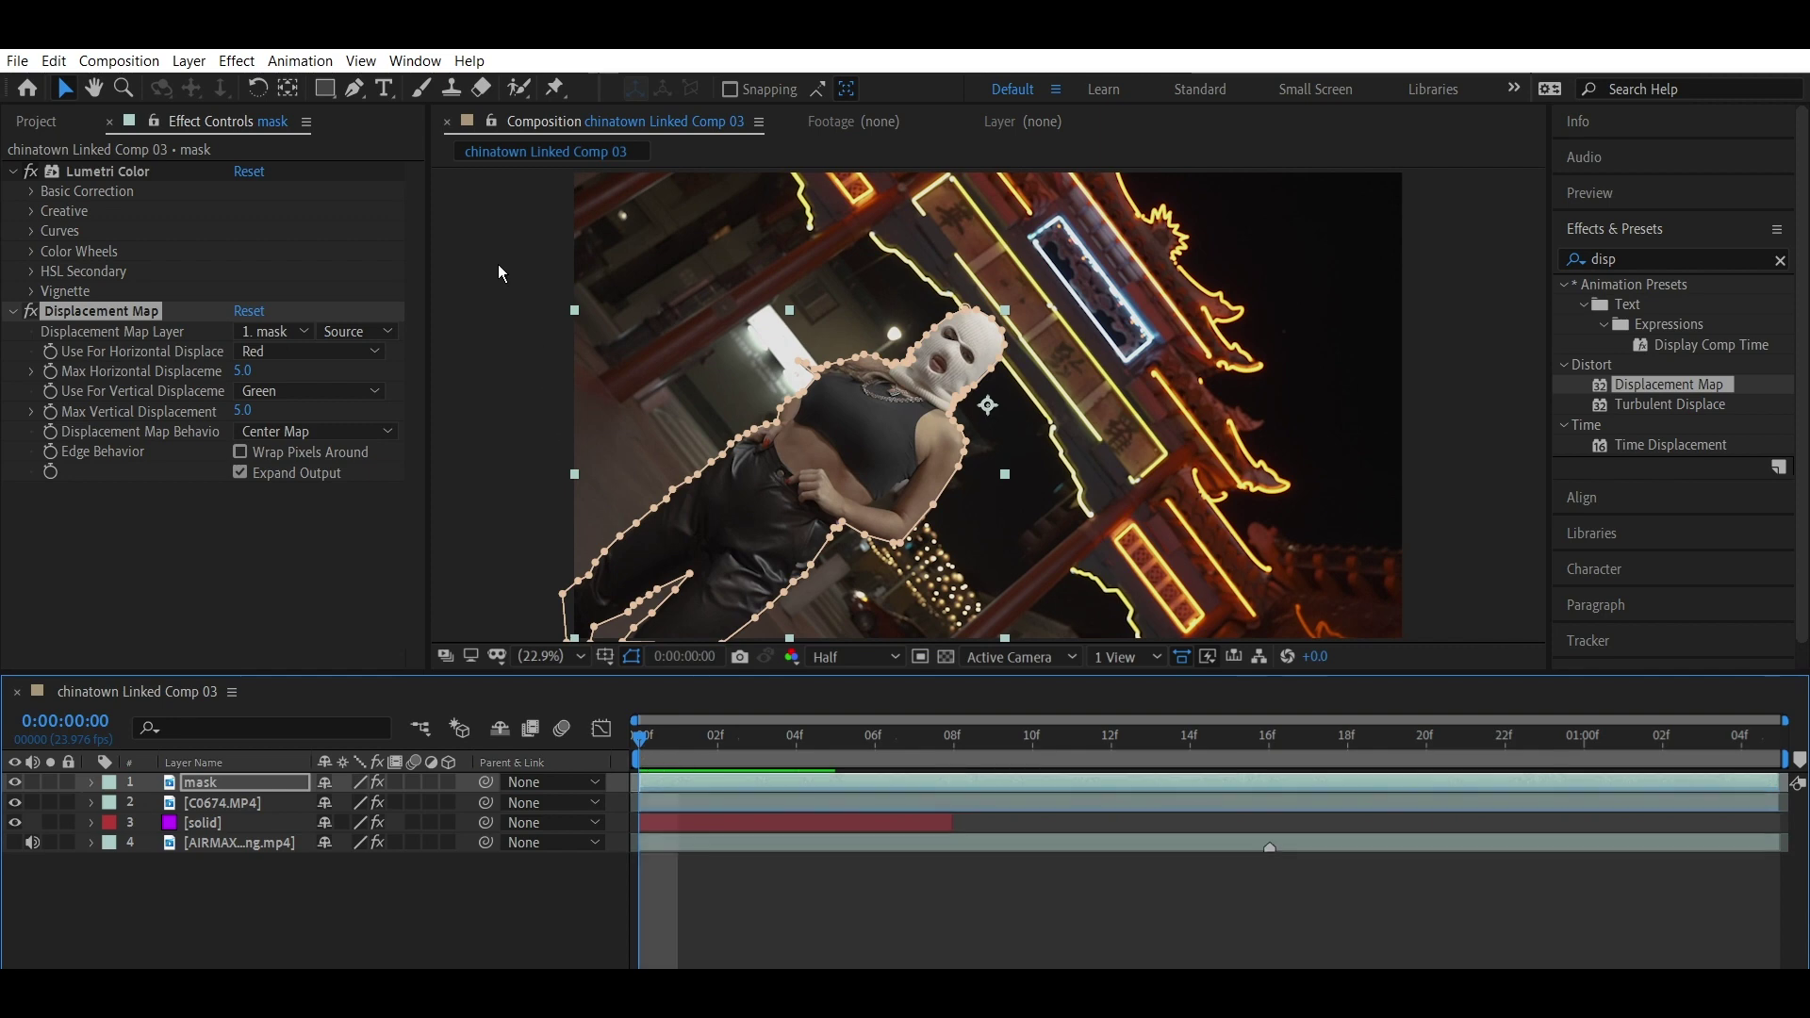
# Step: Set Displacement Map Layer to '3. solid' with Effects & Masks as its source
pyautogui.click(311, 322)
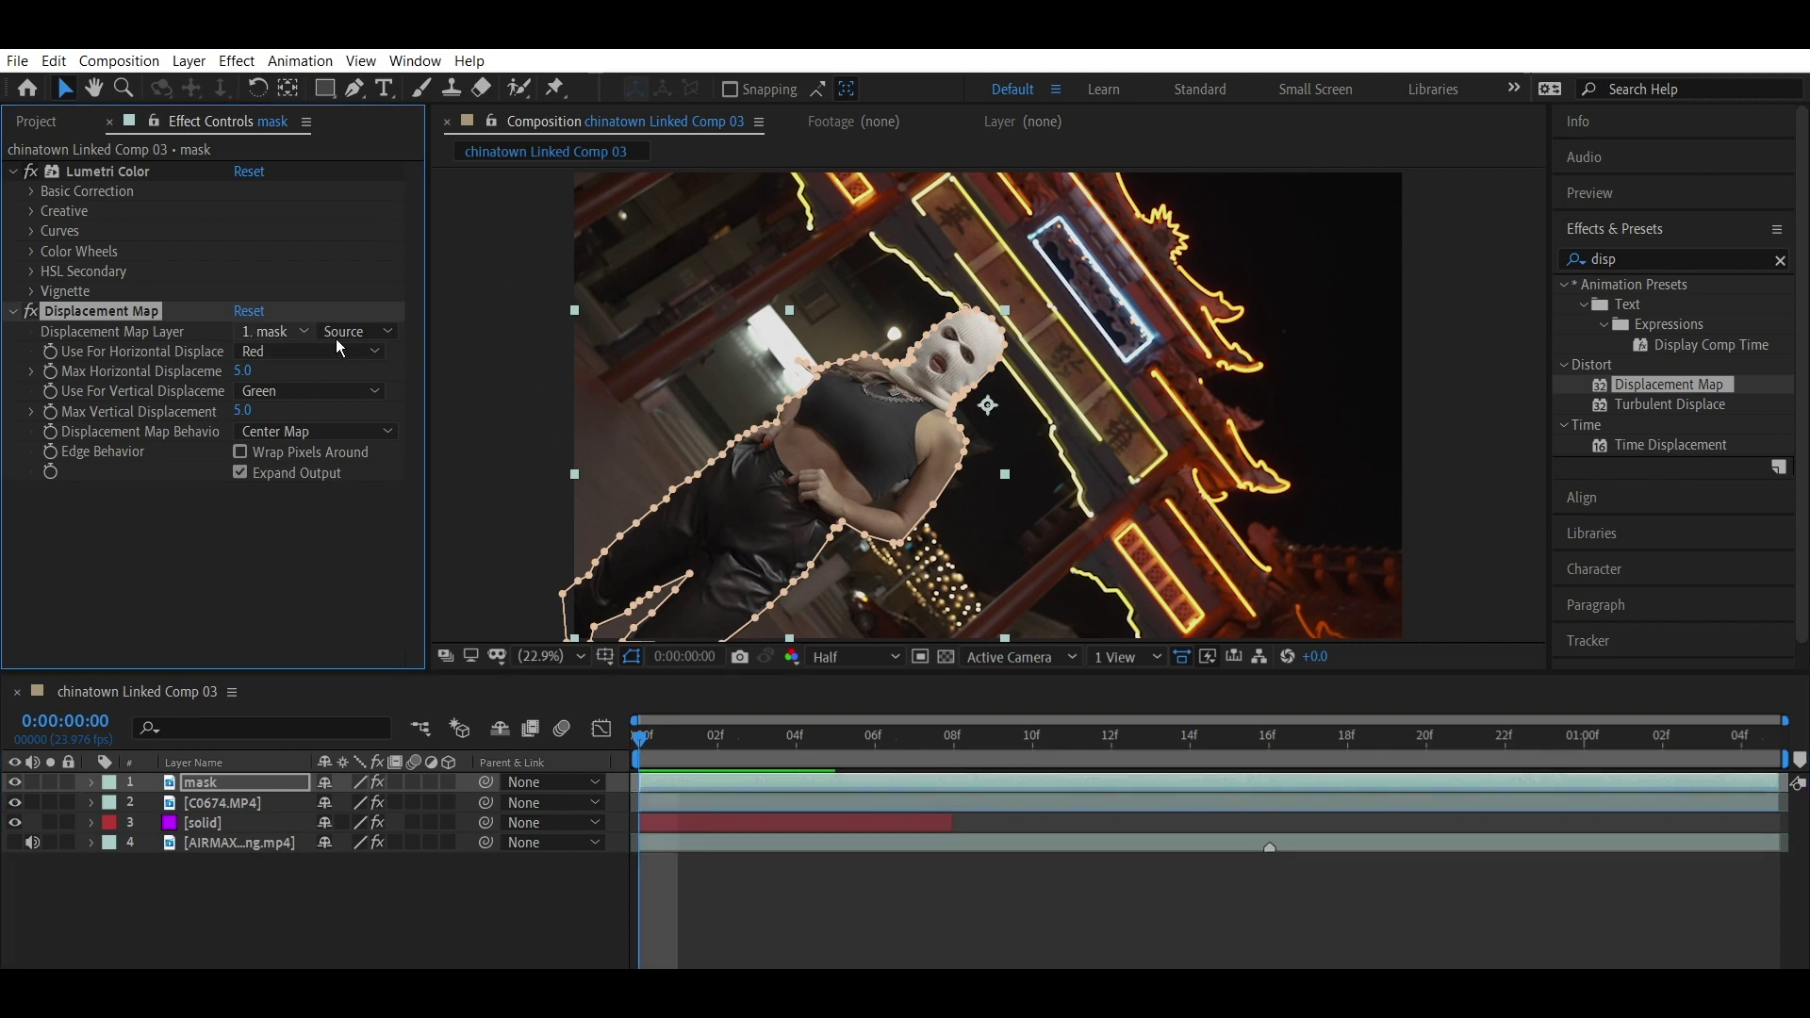
pyautogui.click(273, 331)
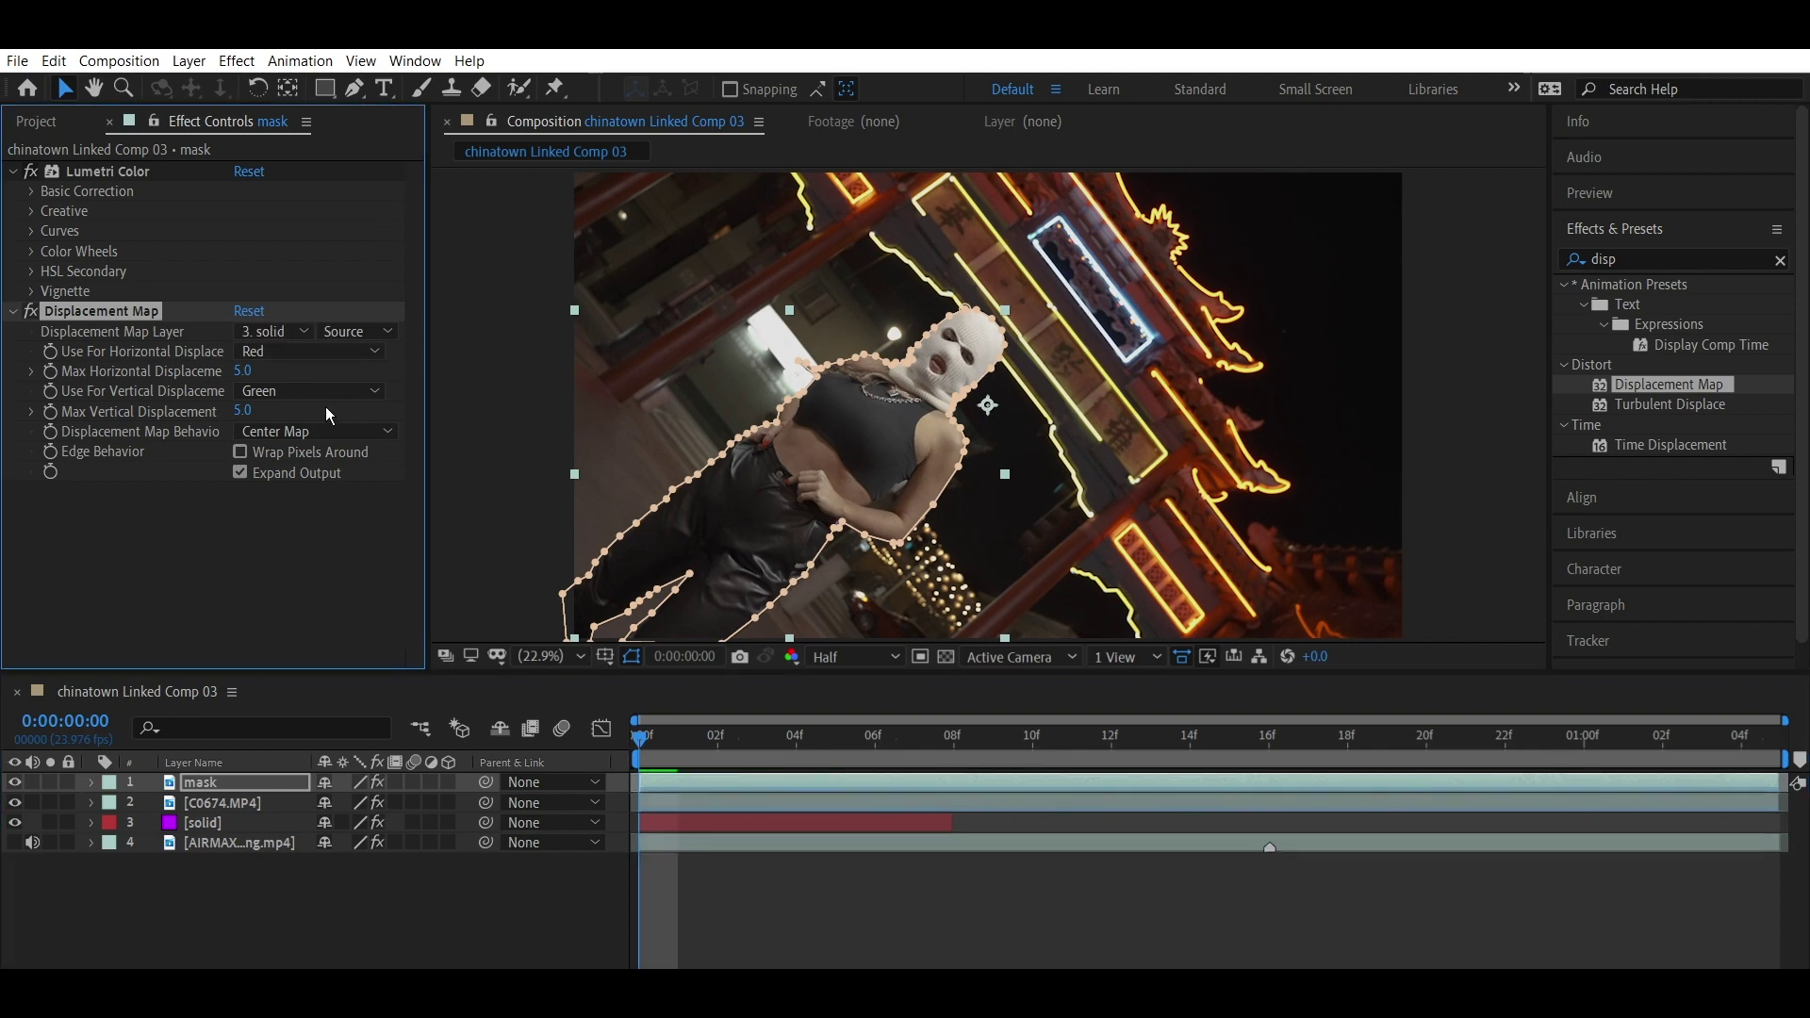
pyautogui.click(325, 394)
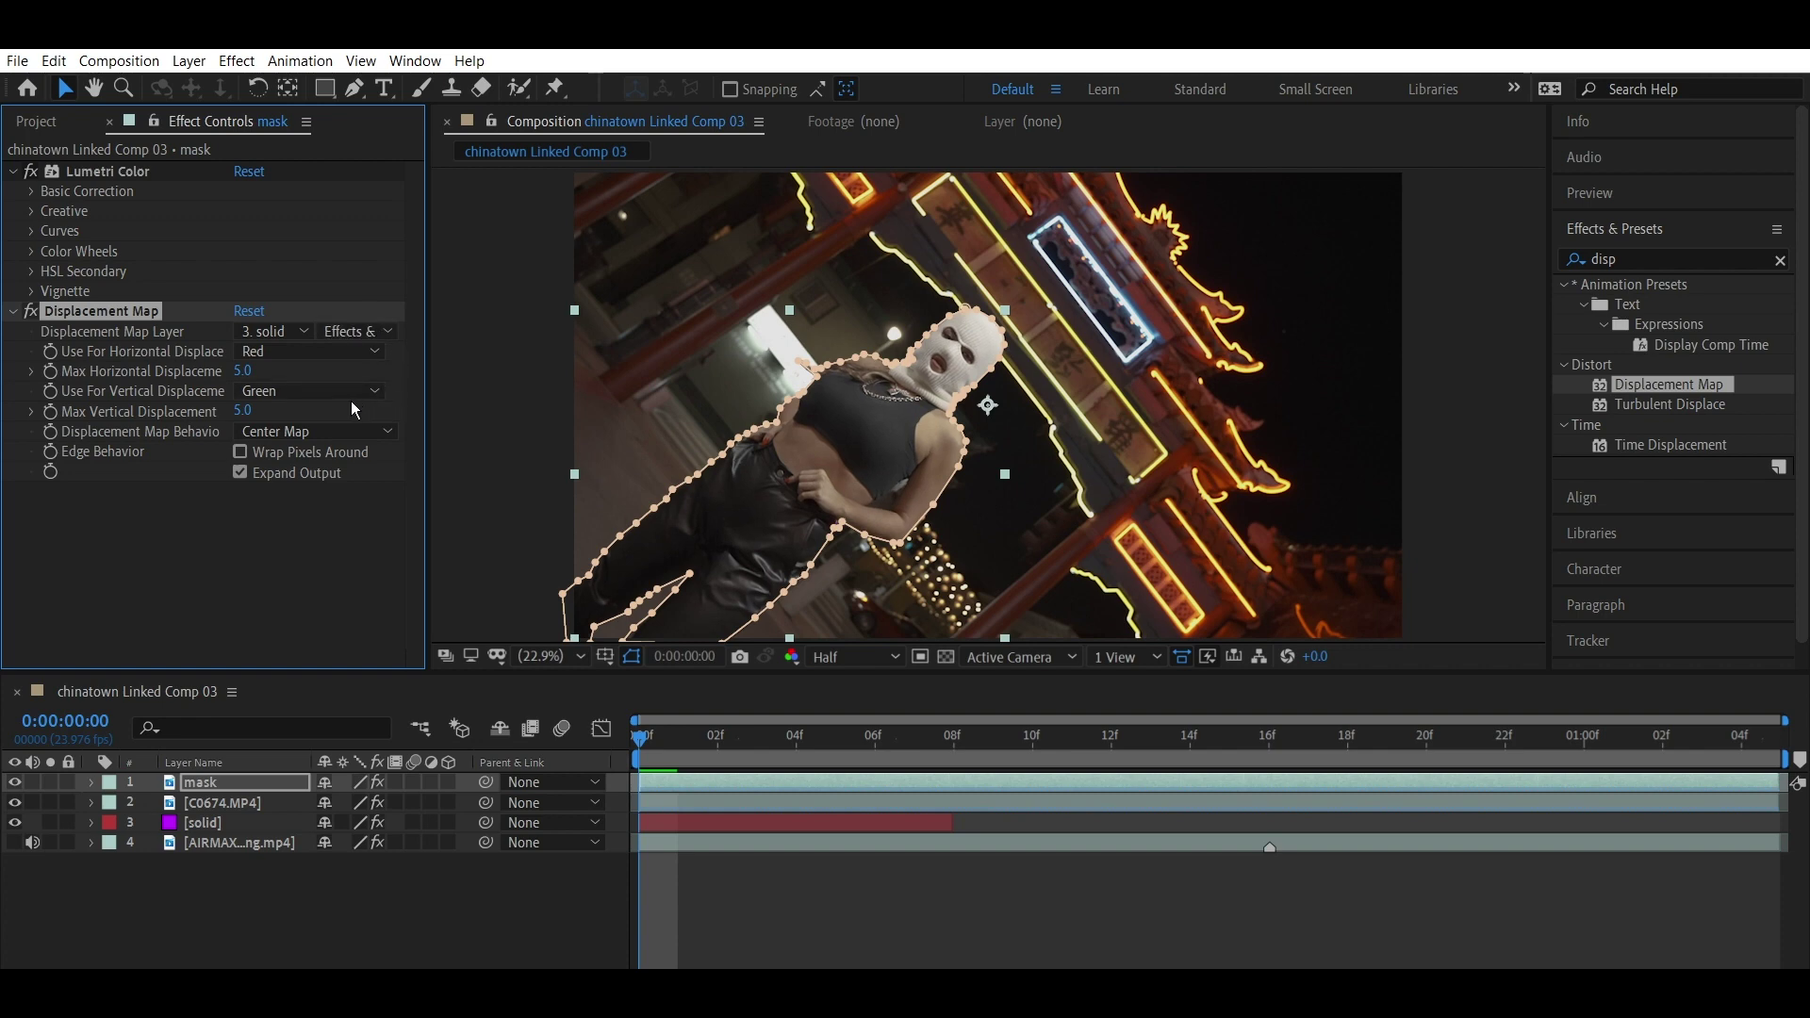
pyautogui.moveTo(671, 740); pyautogui.dragTo(606, 754)
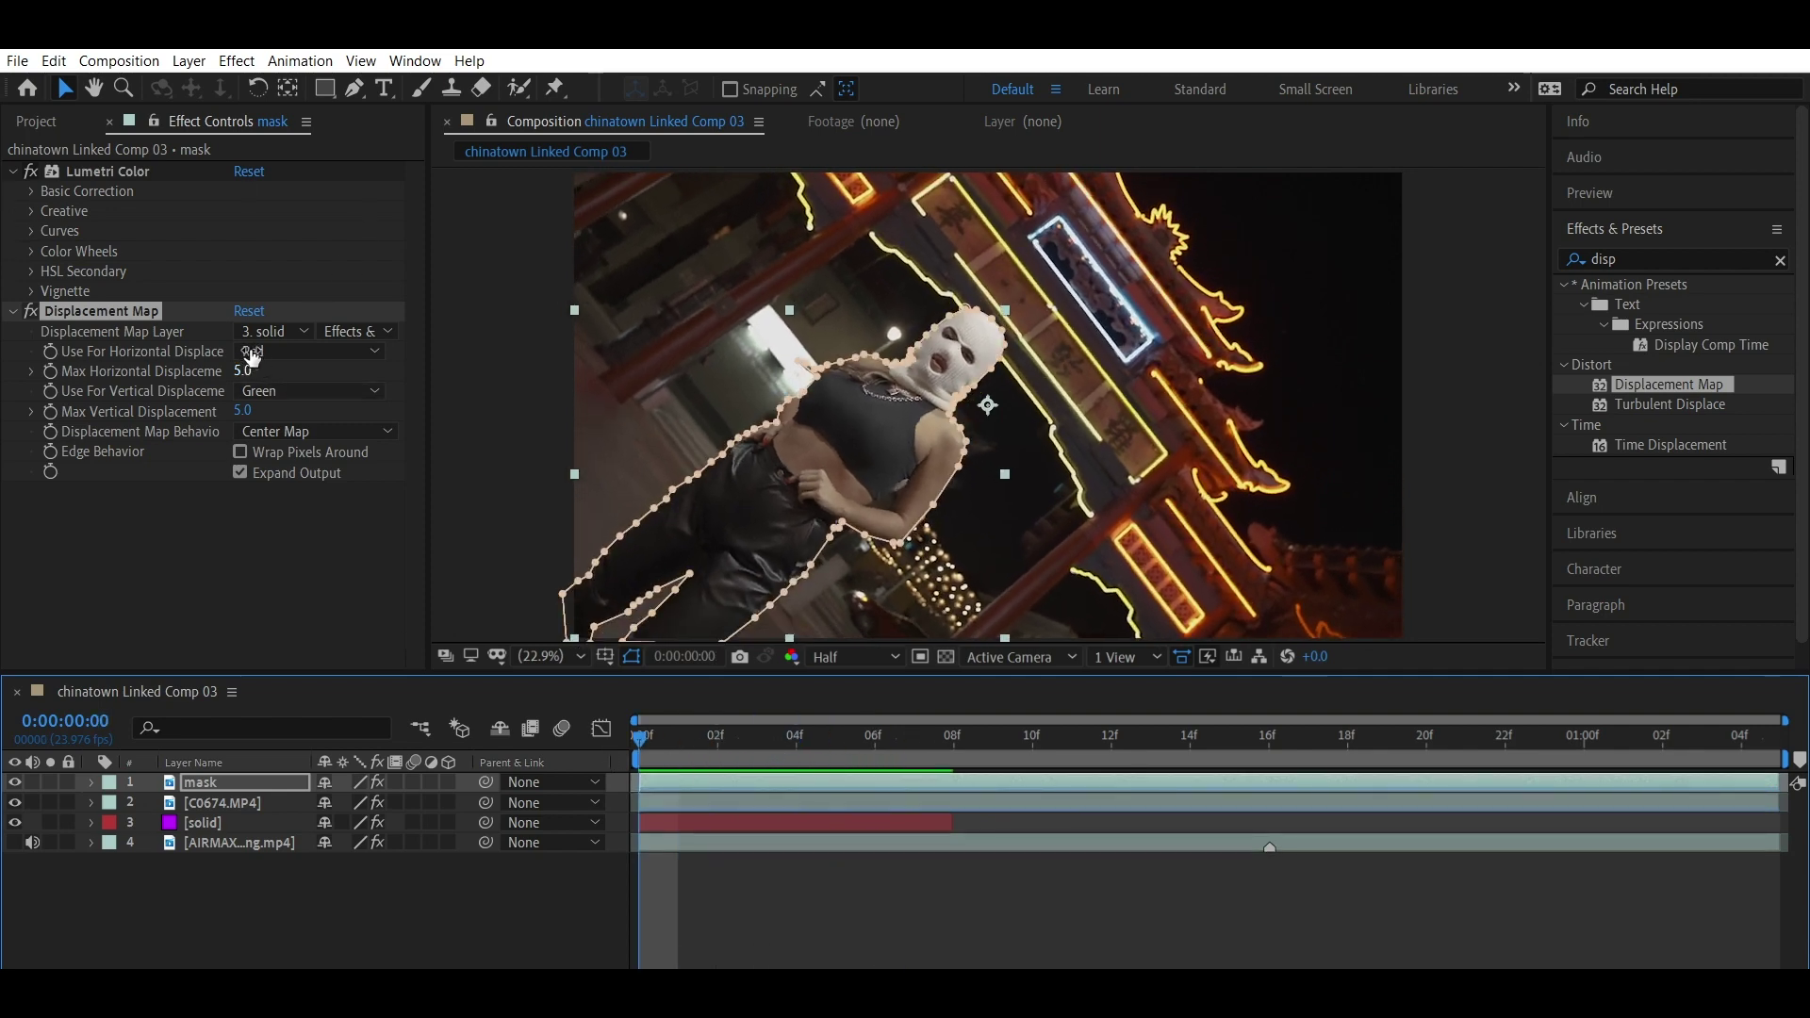
# Step: Raise the horizontal displacement and set Max Vertical Displacement to 10
pyautogui.moveTo(259, 366); pyautogui.dragTo(477, 396)
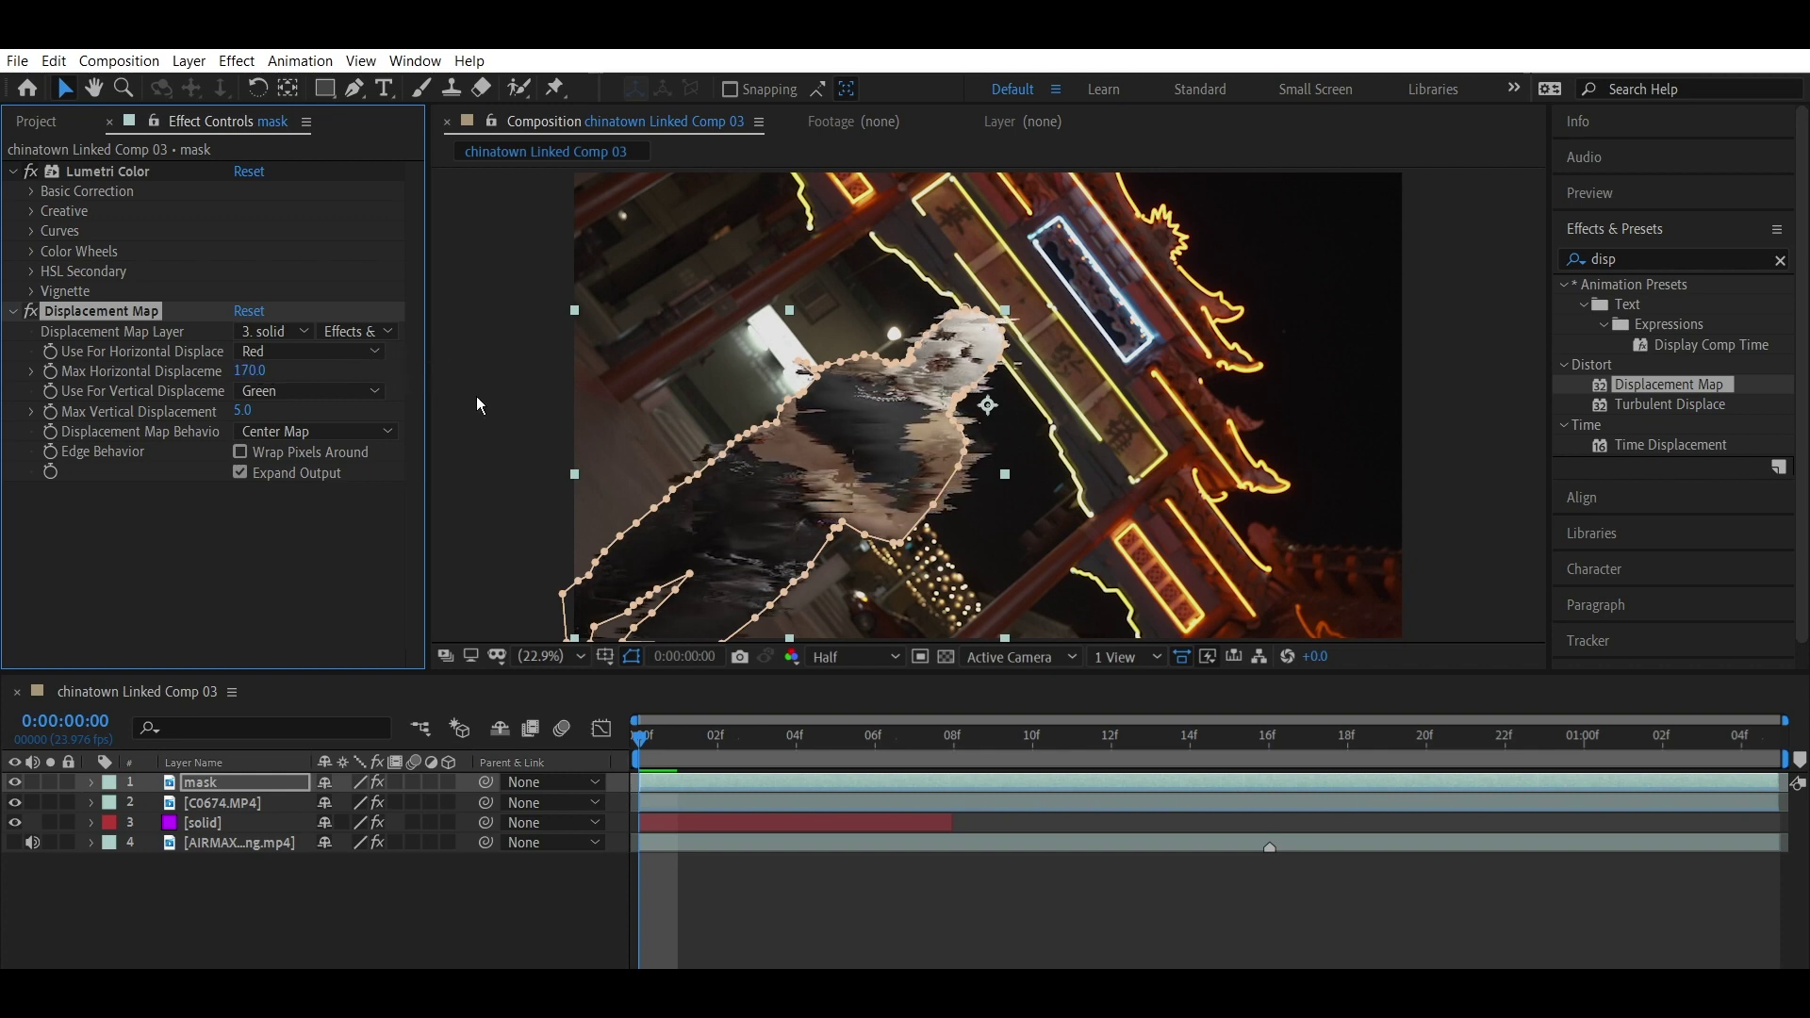
pyautogui.moveTo(242, 411); pyautogui.dragTo(159, 452)
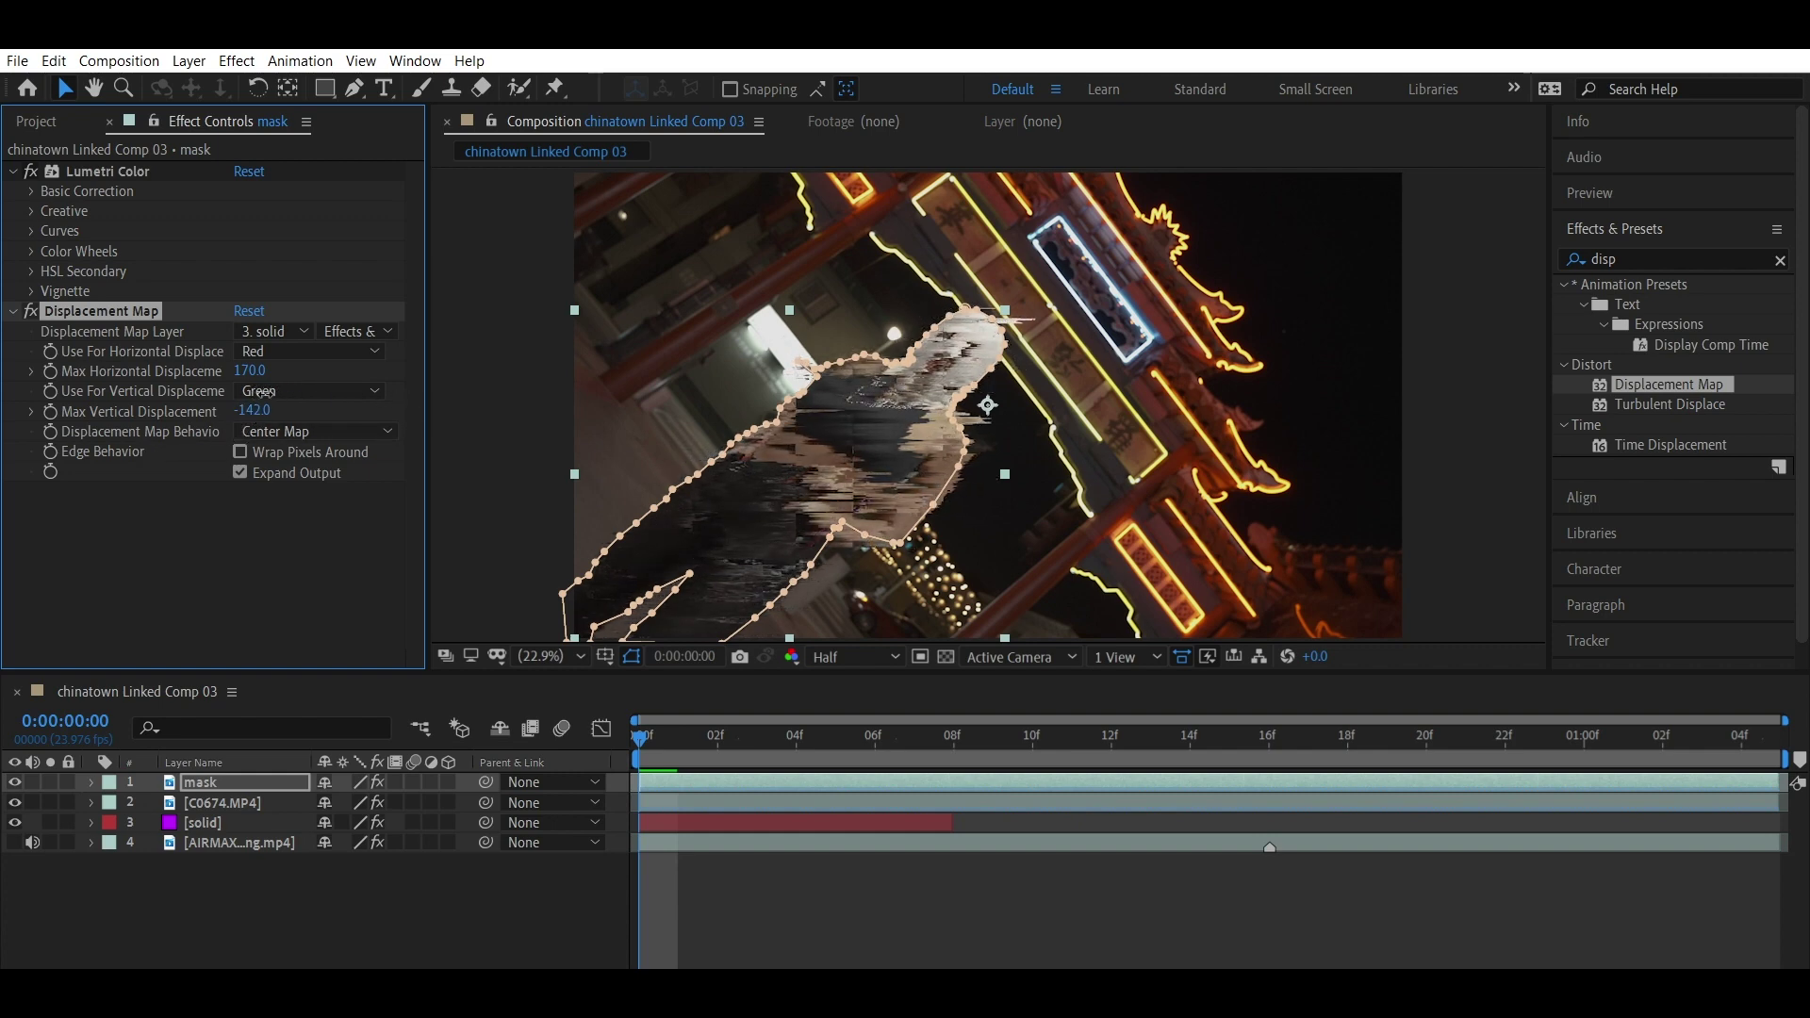
pyautogui.write('0')
pyautogui.press('Return')
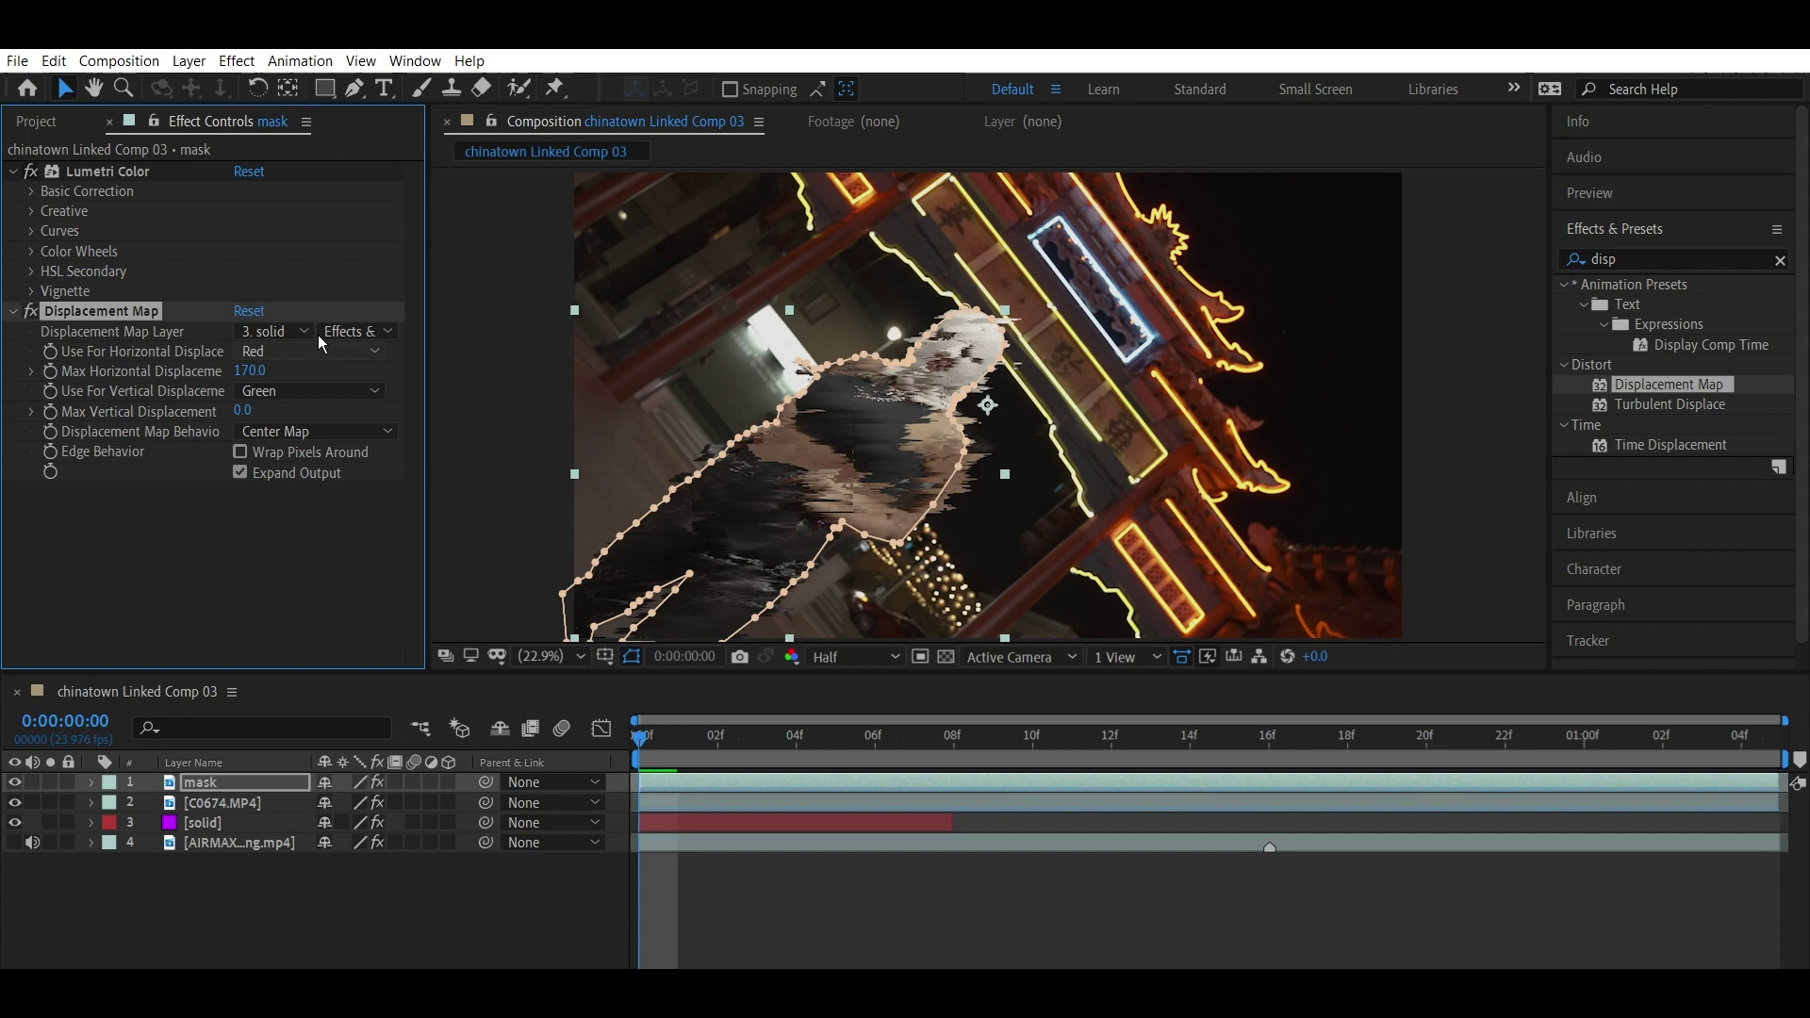
pyautogui.click(251, 404)
pyautogui.write('10')
pyautogui.press('Return')
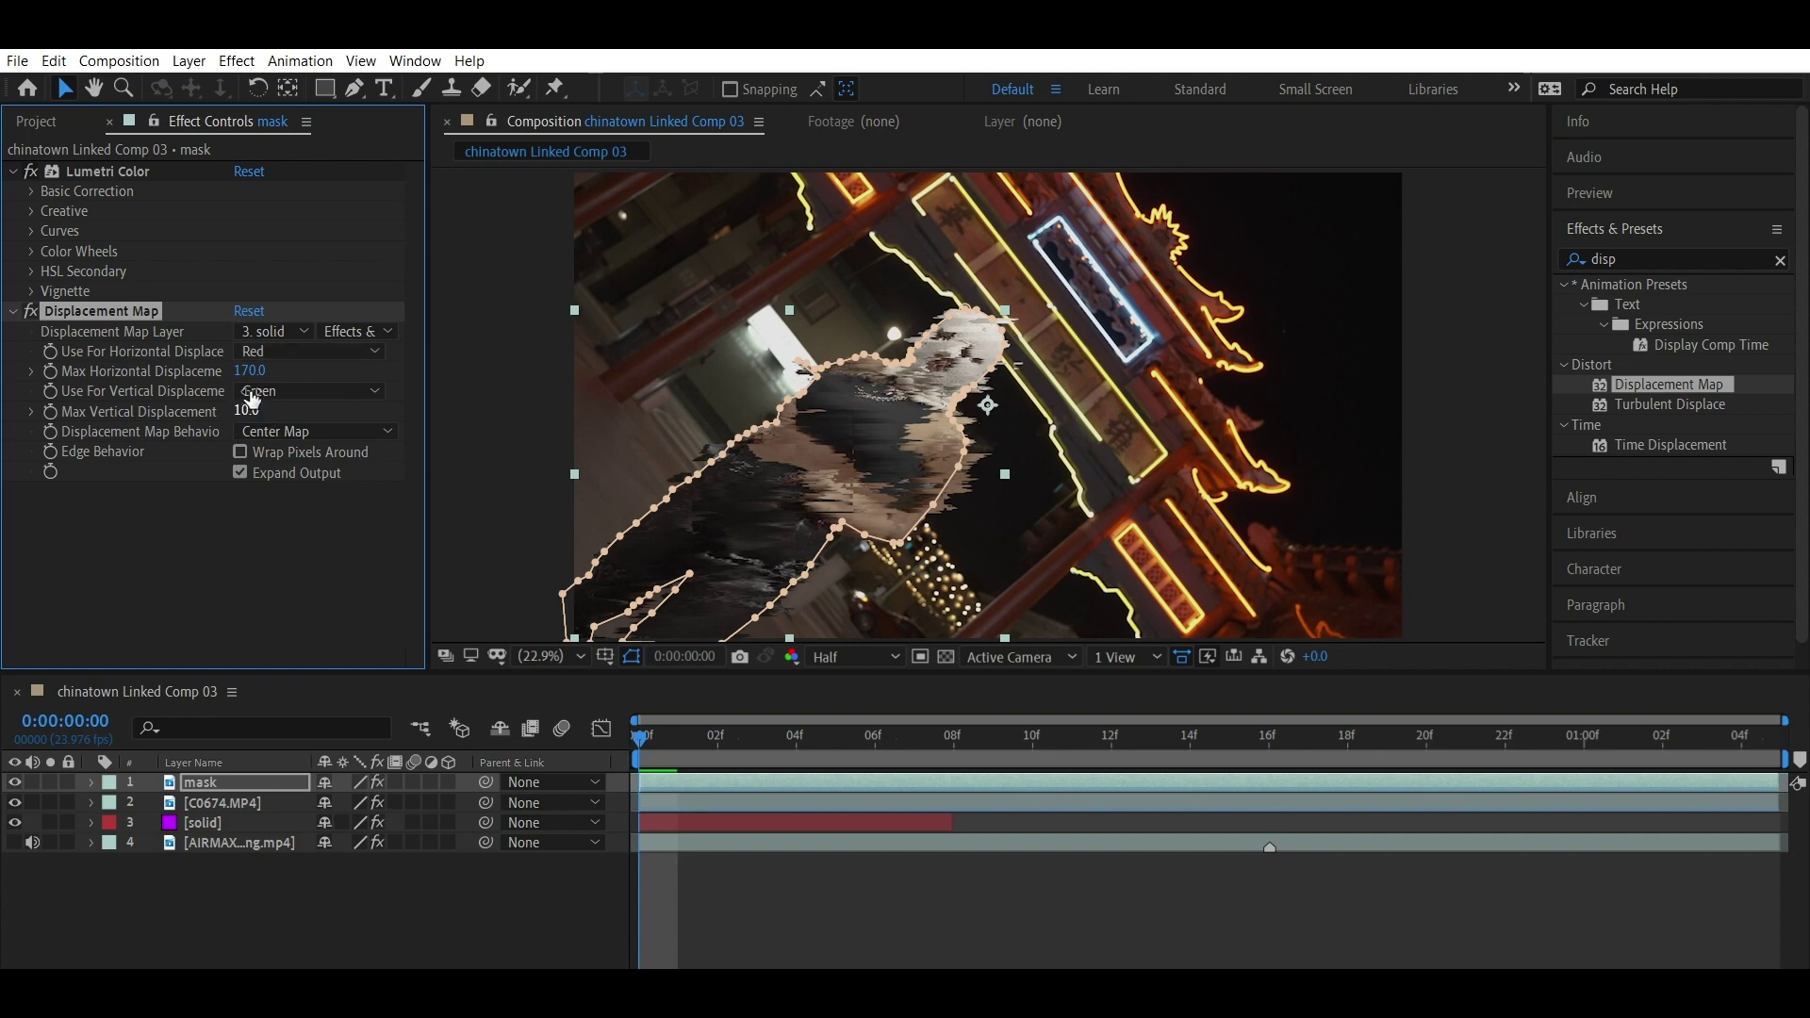
# Step: Set Max Horizontal Displacement to 150
pyautogui.moveTo(250, 371)
pyautogui.mouseDown()
pyautogui.moveTo(510, 368)
pyautogui.moveTo(614, 398)
pyautogui.mouseUp()
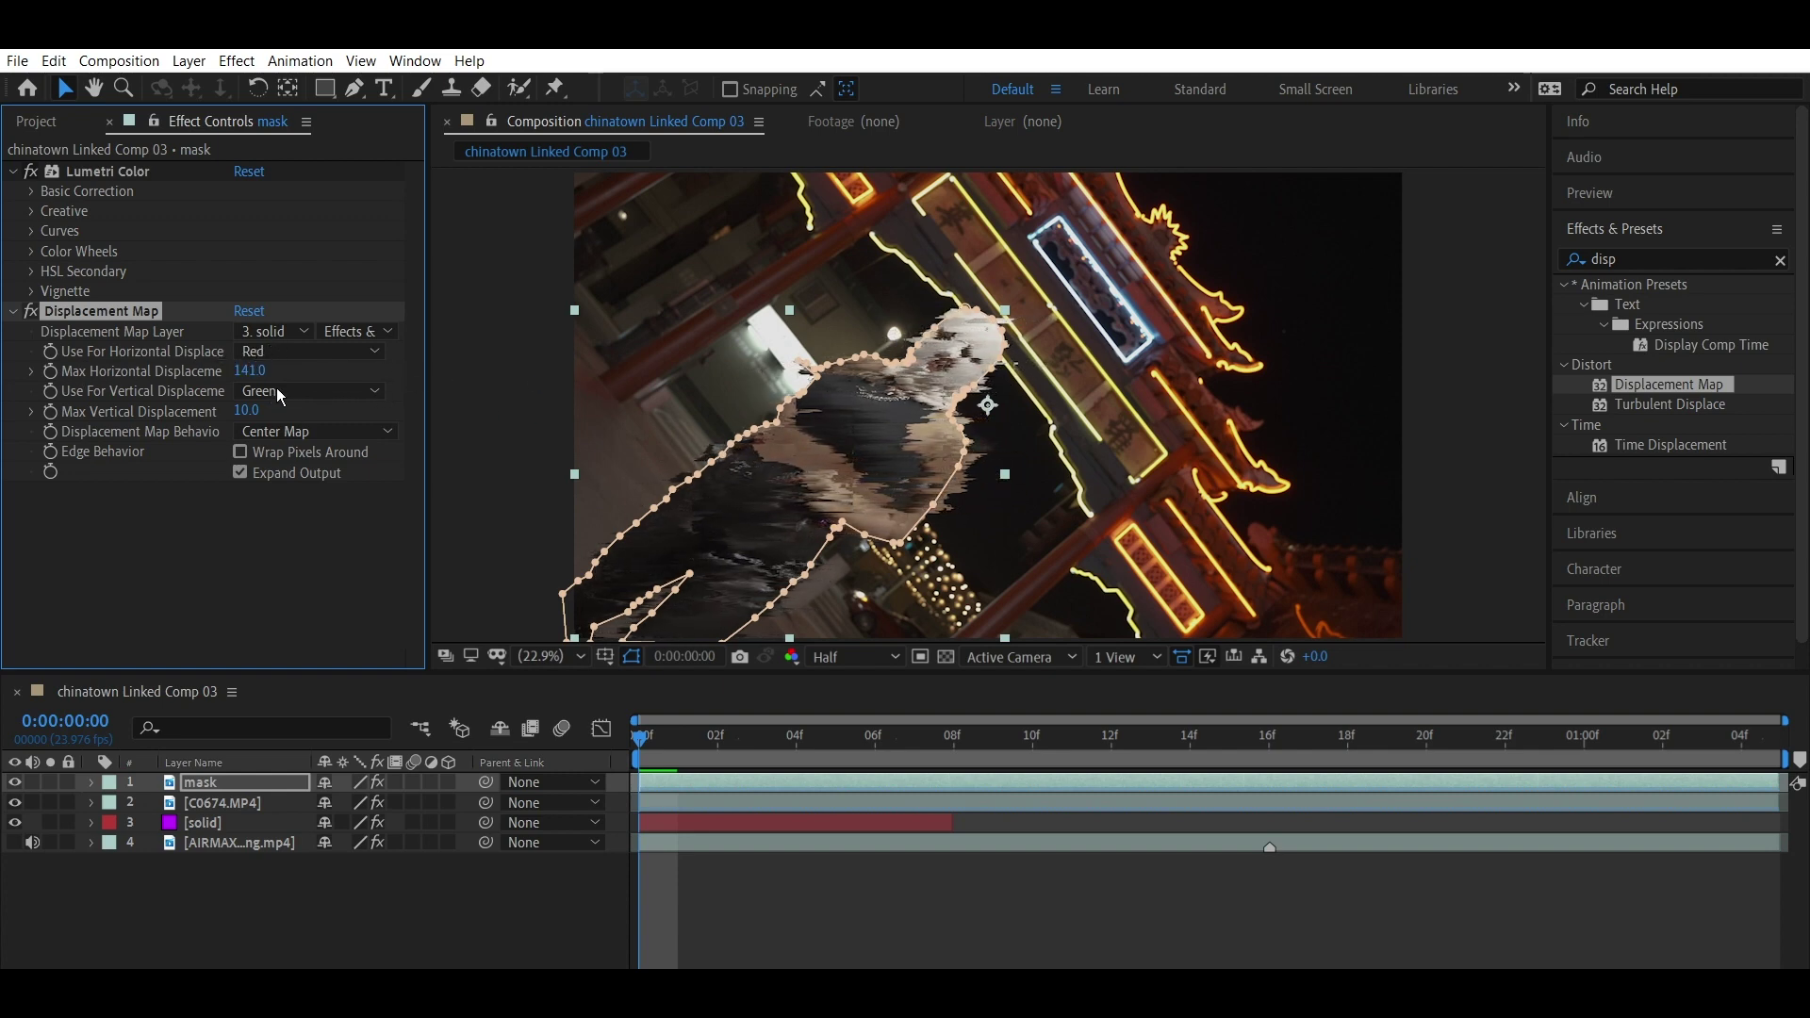
pyautogui.click(250, 371)
pyautogui.write('150')
pyautogui.press('Return')
# Step: Preview the glitch from the first frame with all layers deselected
pyautogui.press('space')
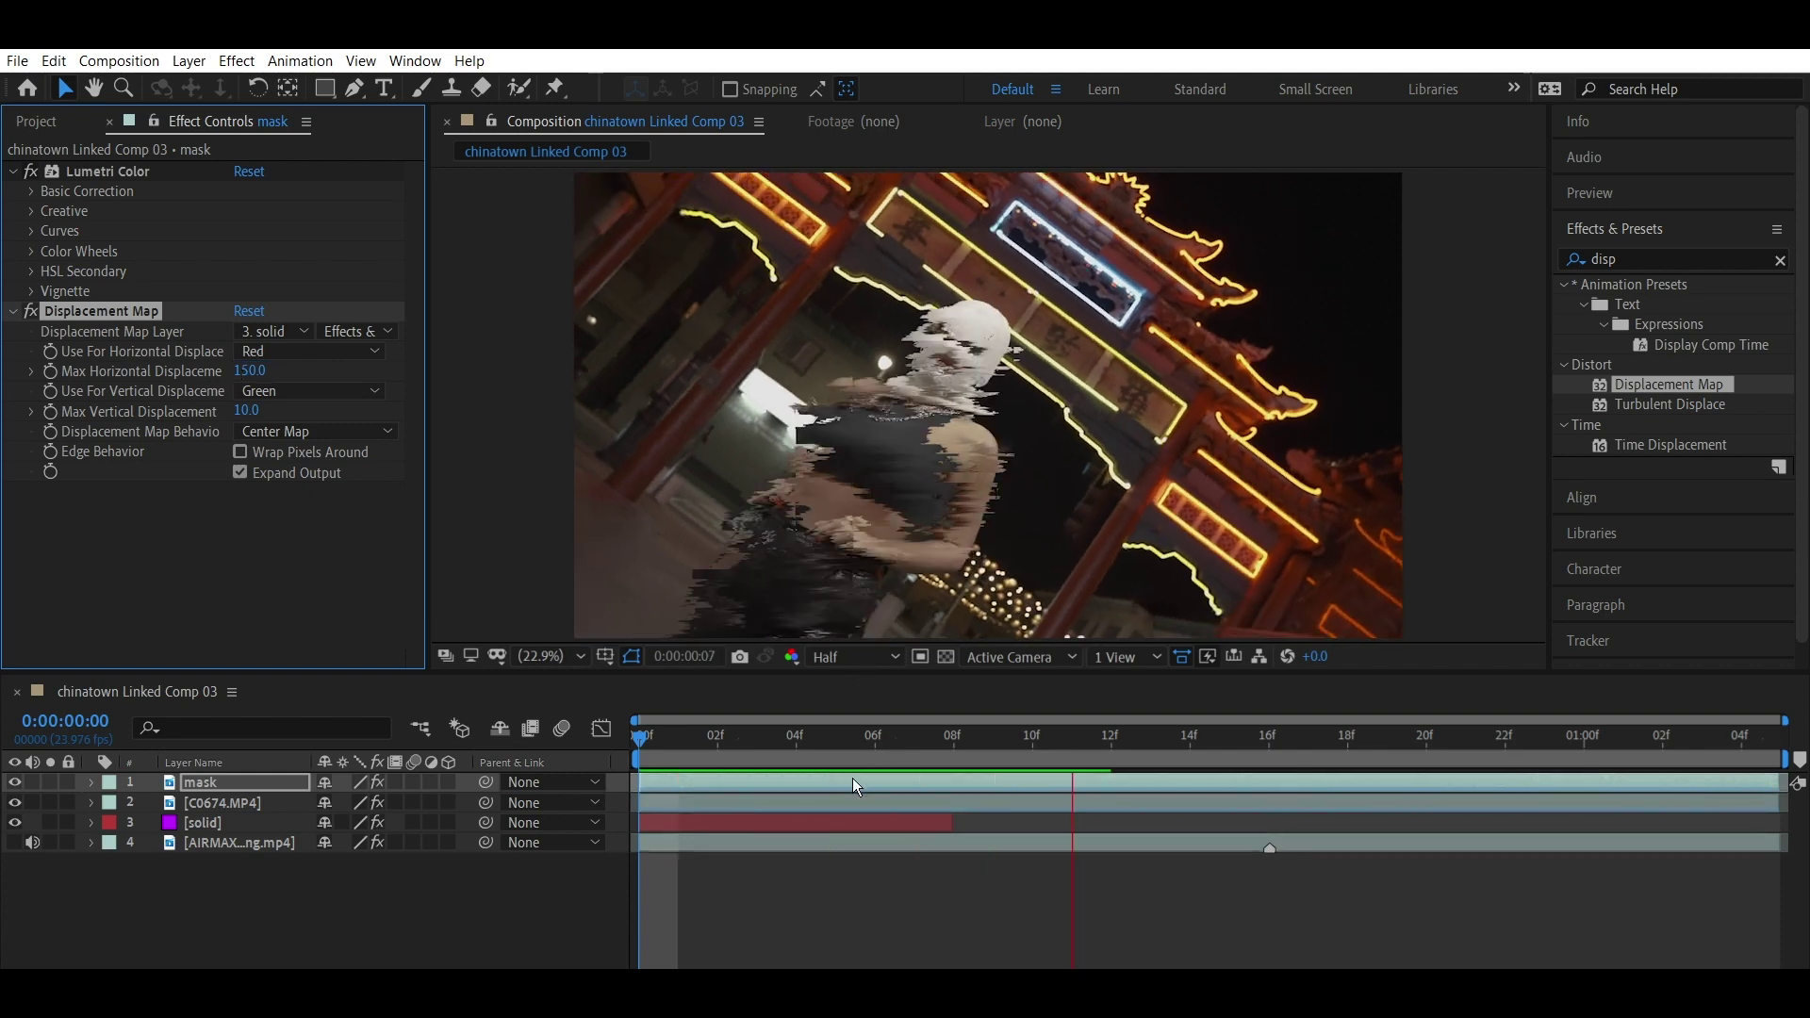
pyautogui.click(699, 746)
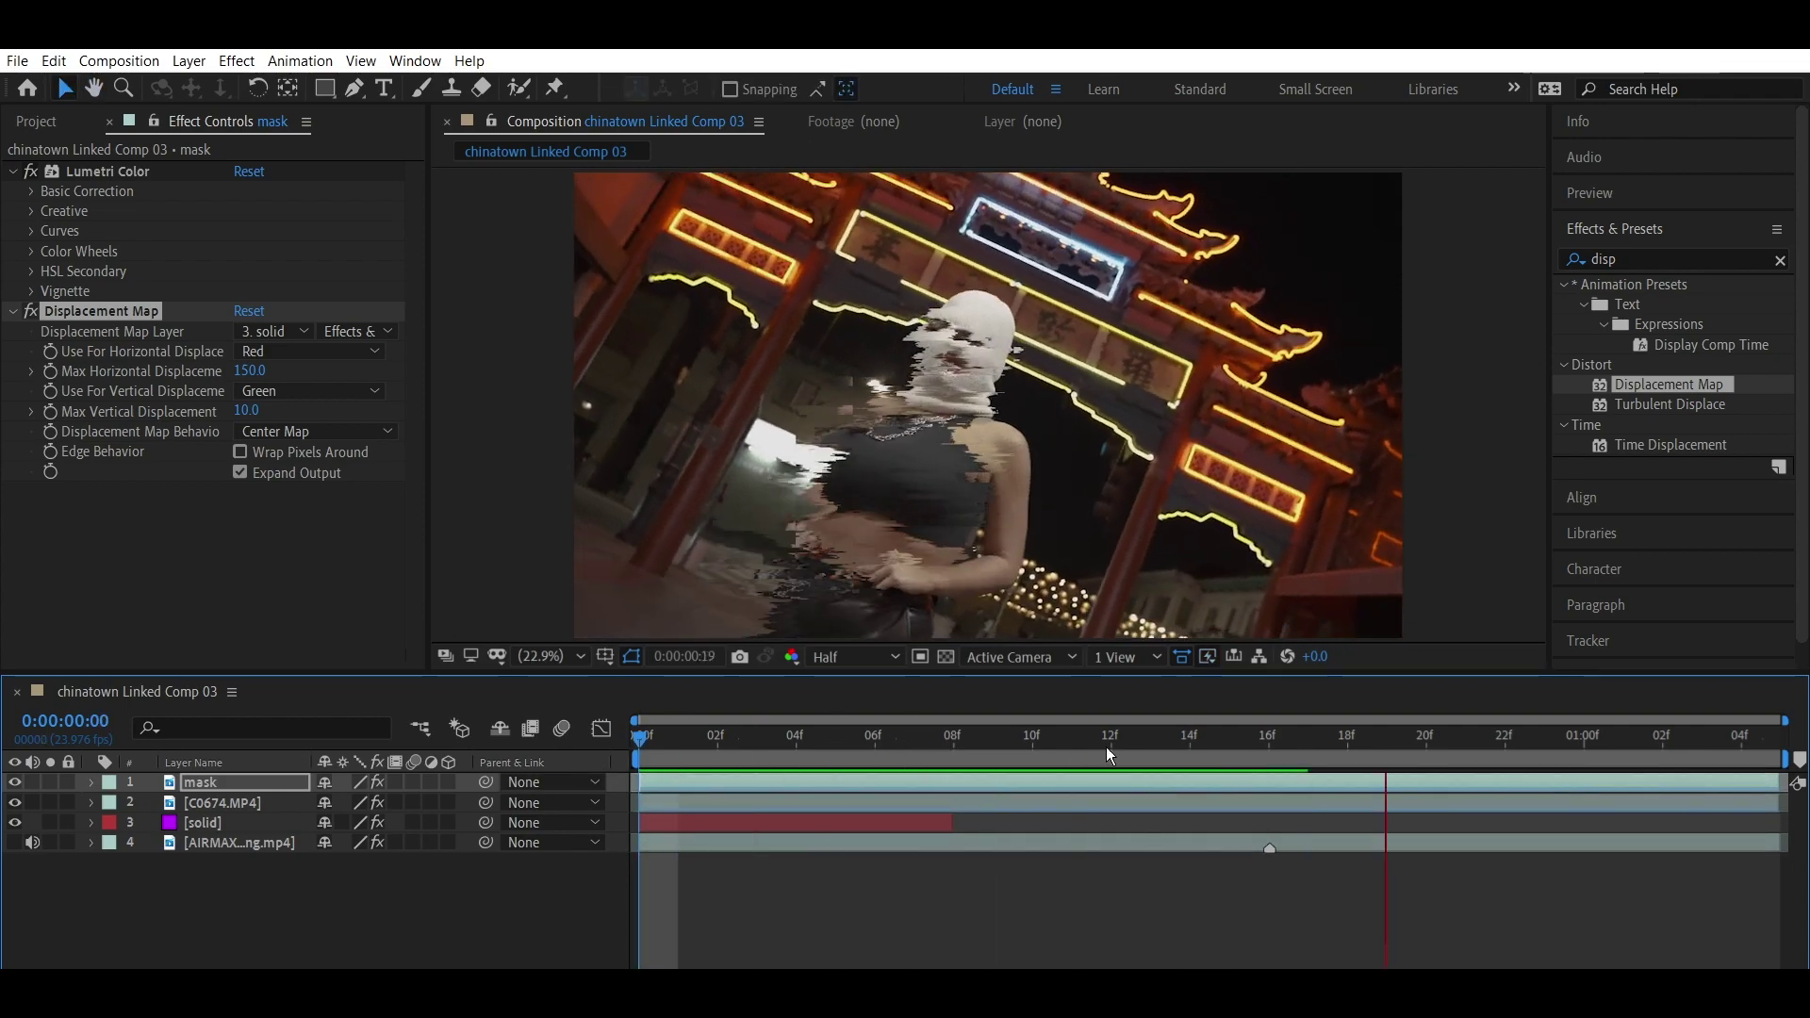
pyautogui.moveTo(1106, 747); pyautogui.dragTo(628, 756)
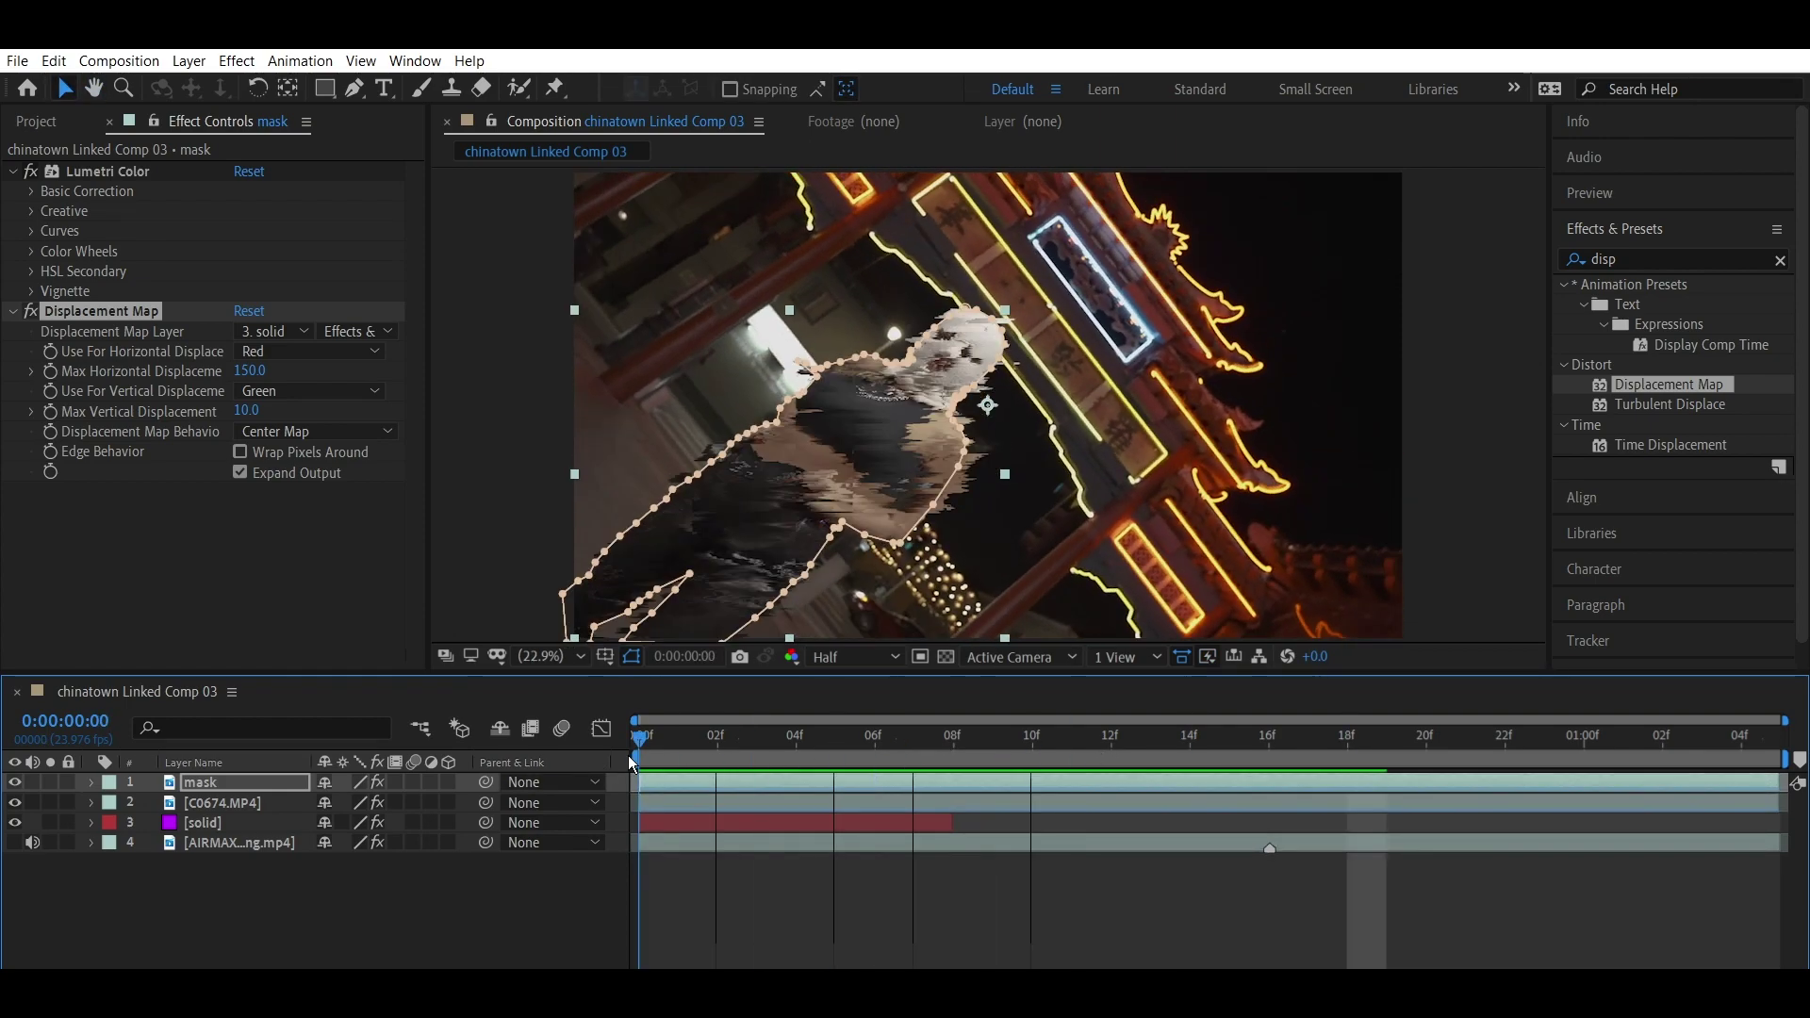
pyautogui.click(1022, 817)
pyautogui.press('space')
pyautogui.press('space')
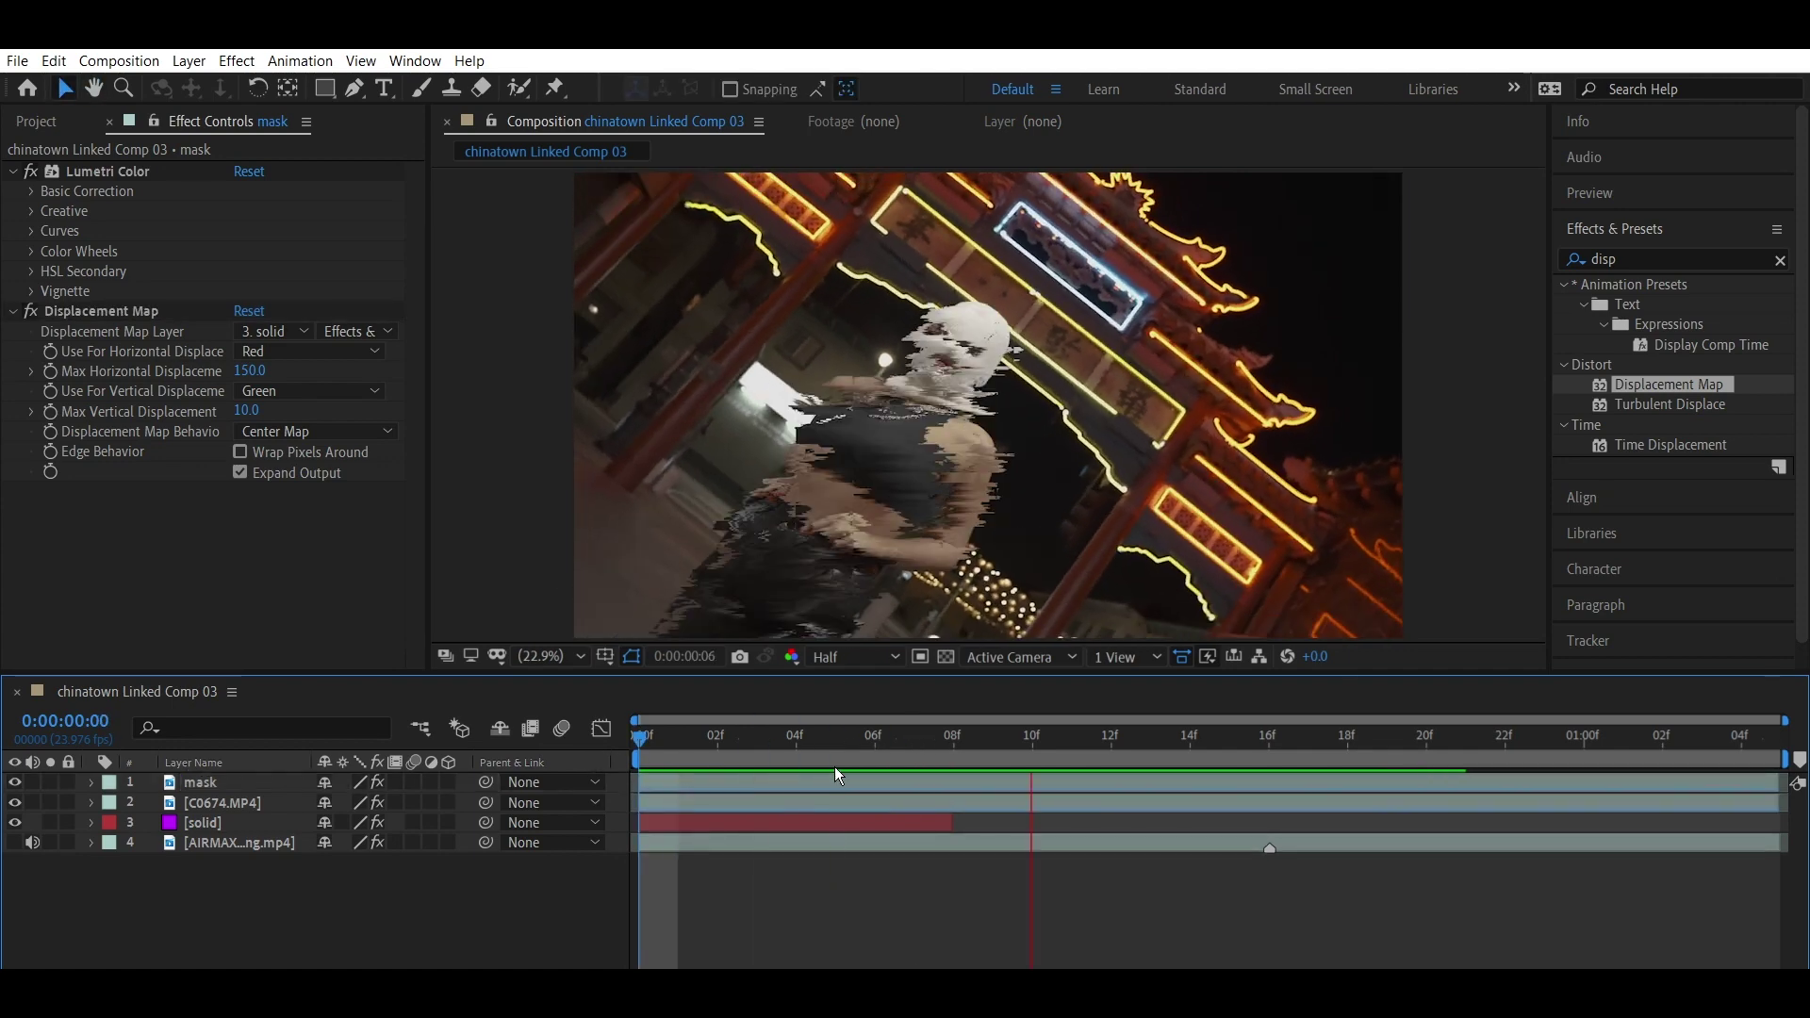
pyautogui.press('space')
pyautogui.press('space')
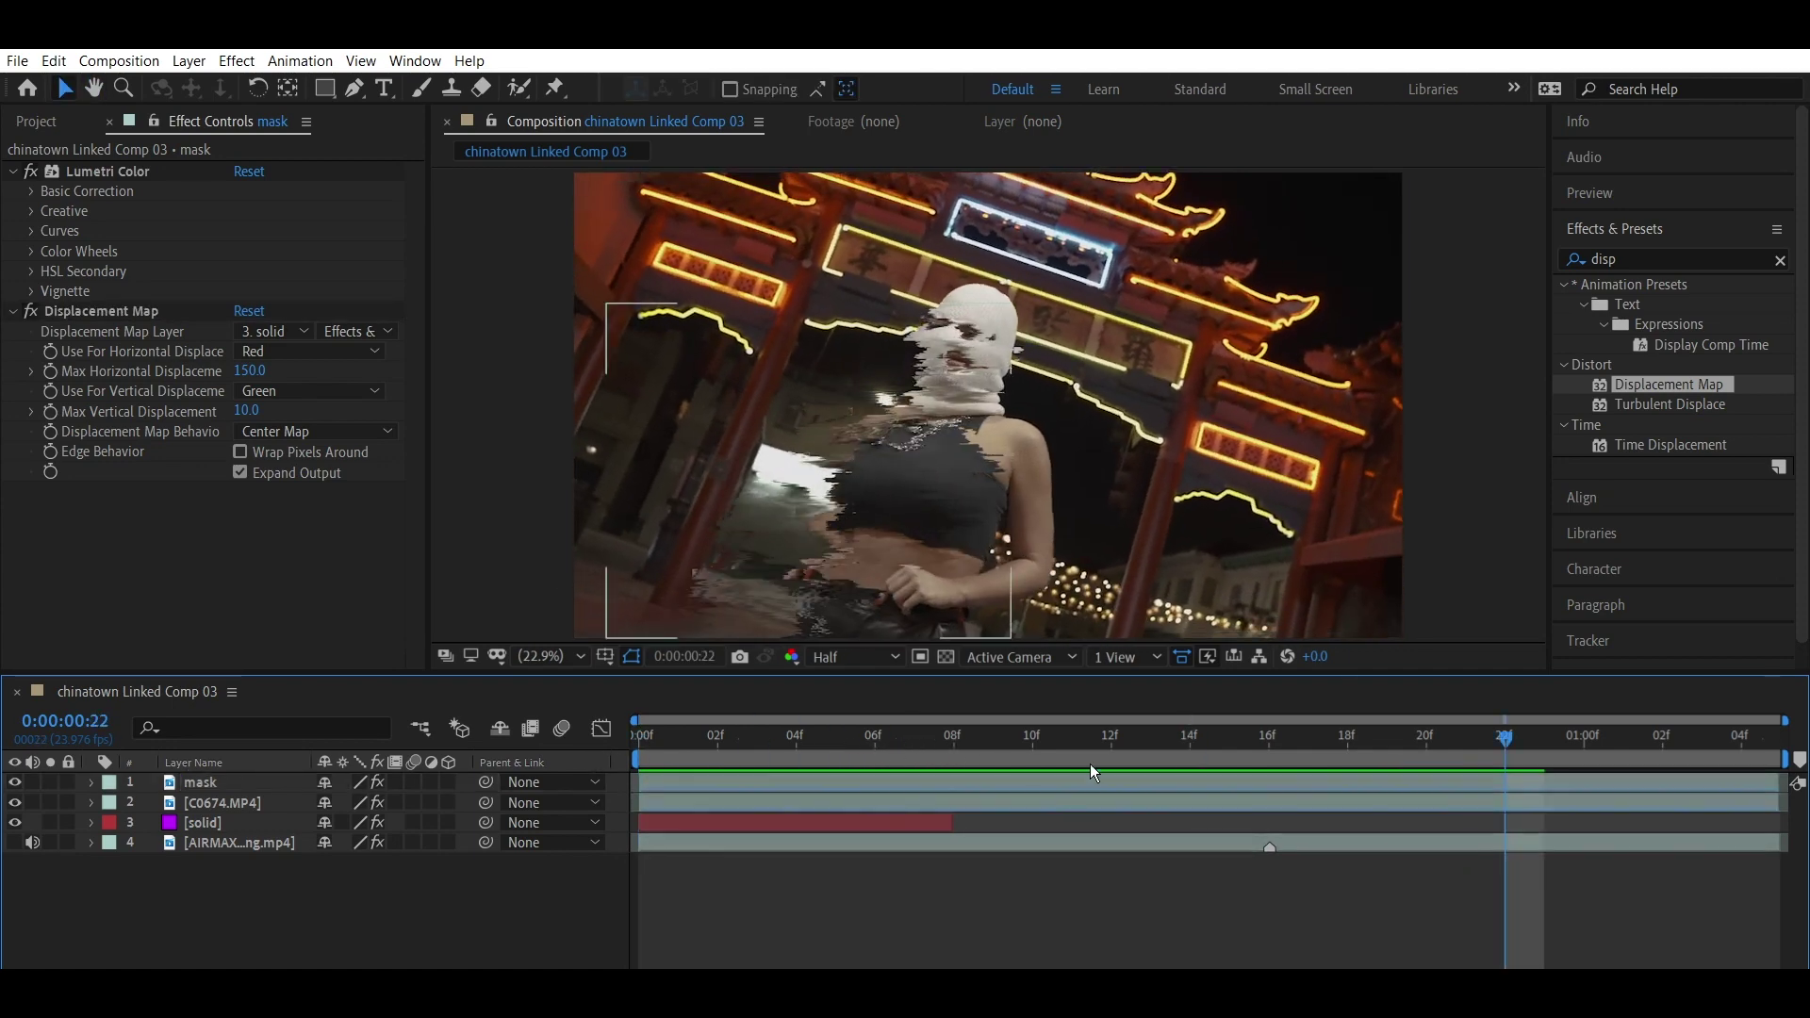
# Step: Split the mask layer at frame 8 into a separate mask 2 layer, checking frames around the cut
pyautogui.moveTo(711, 768); pyautogui.dragTo(950, 798)
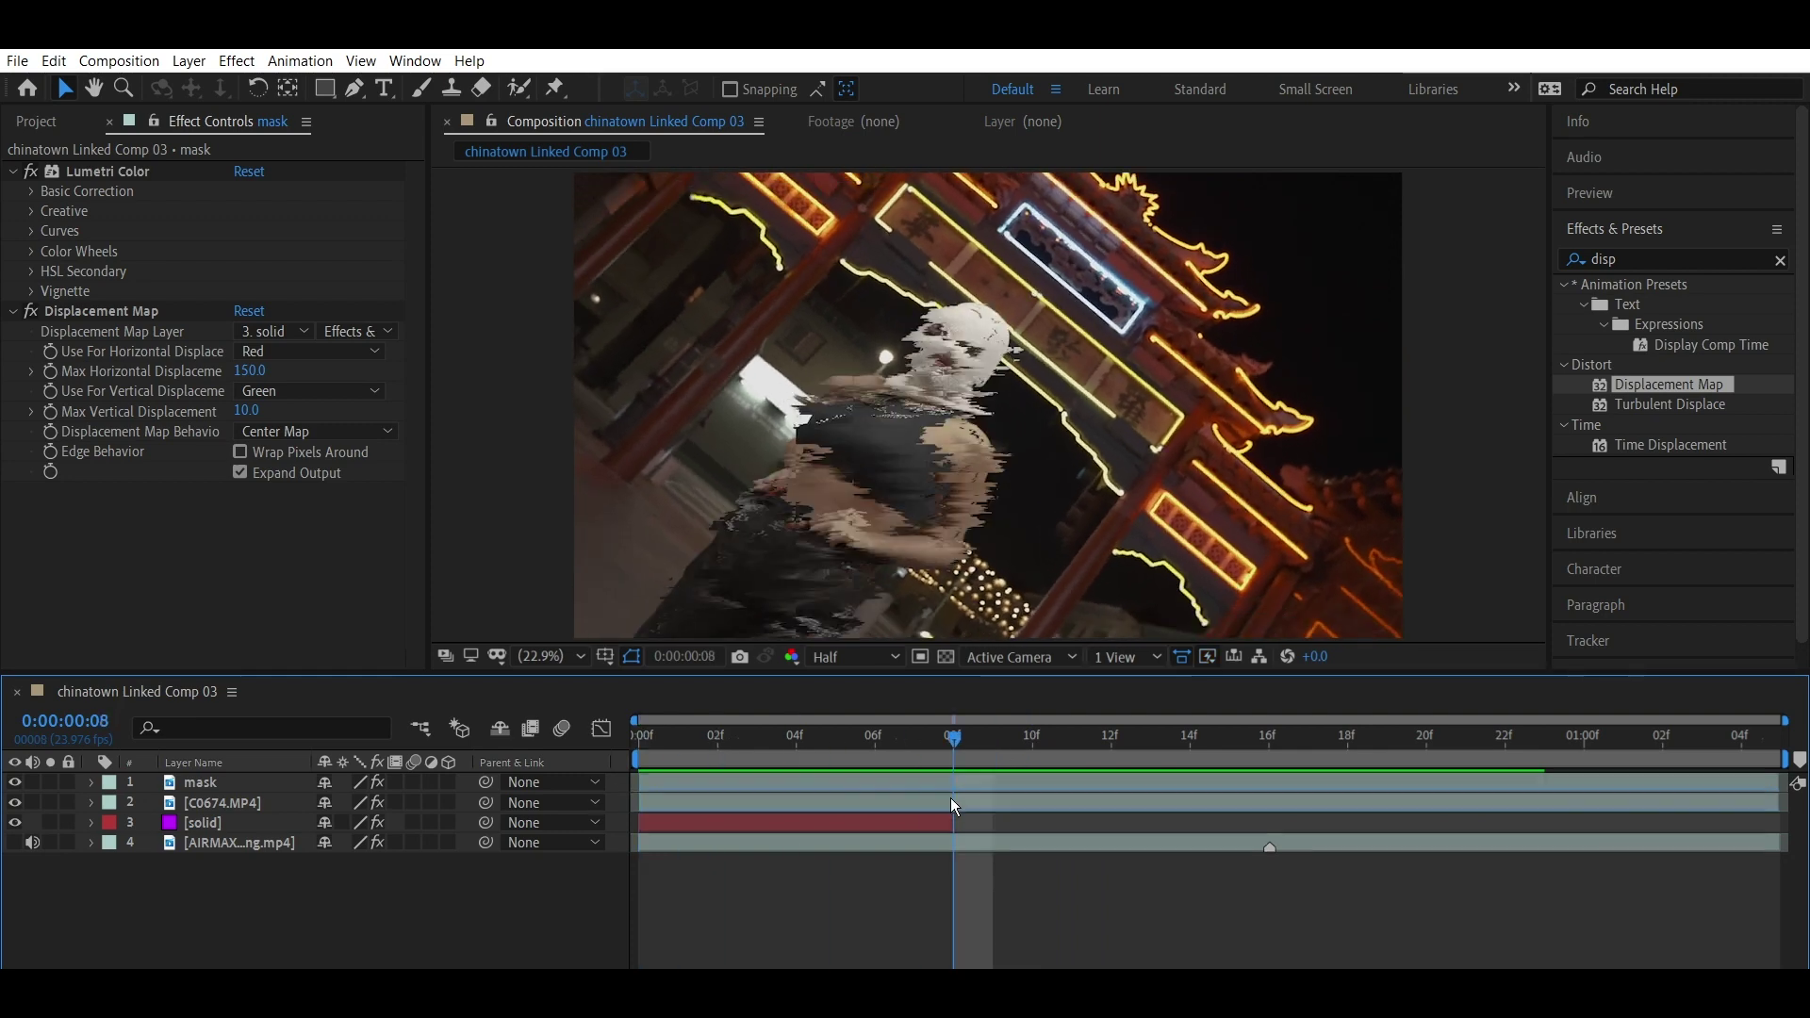
pyautogui.click(928, 778)
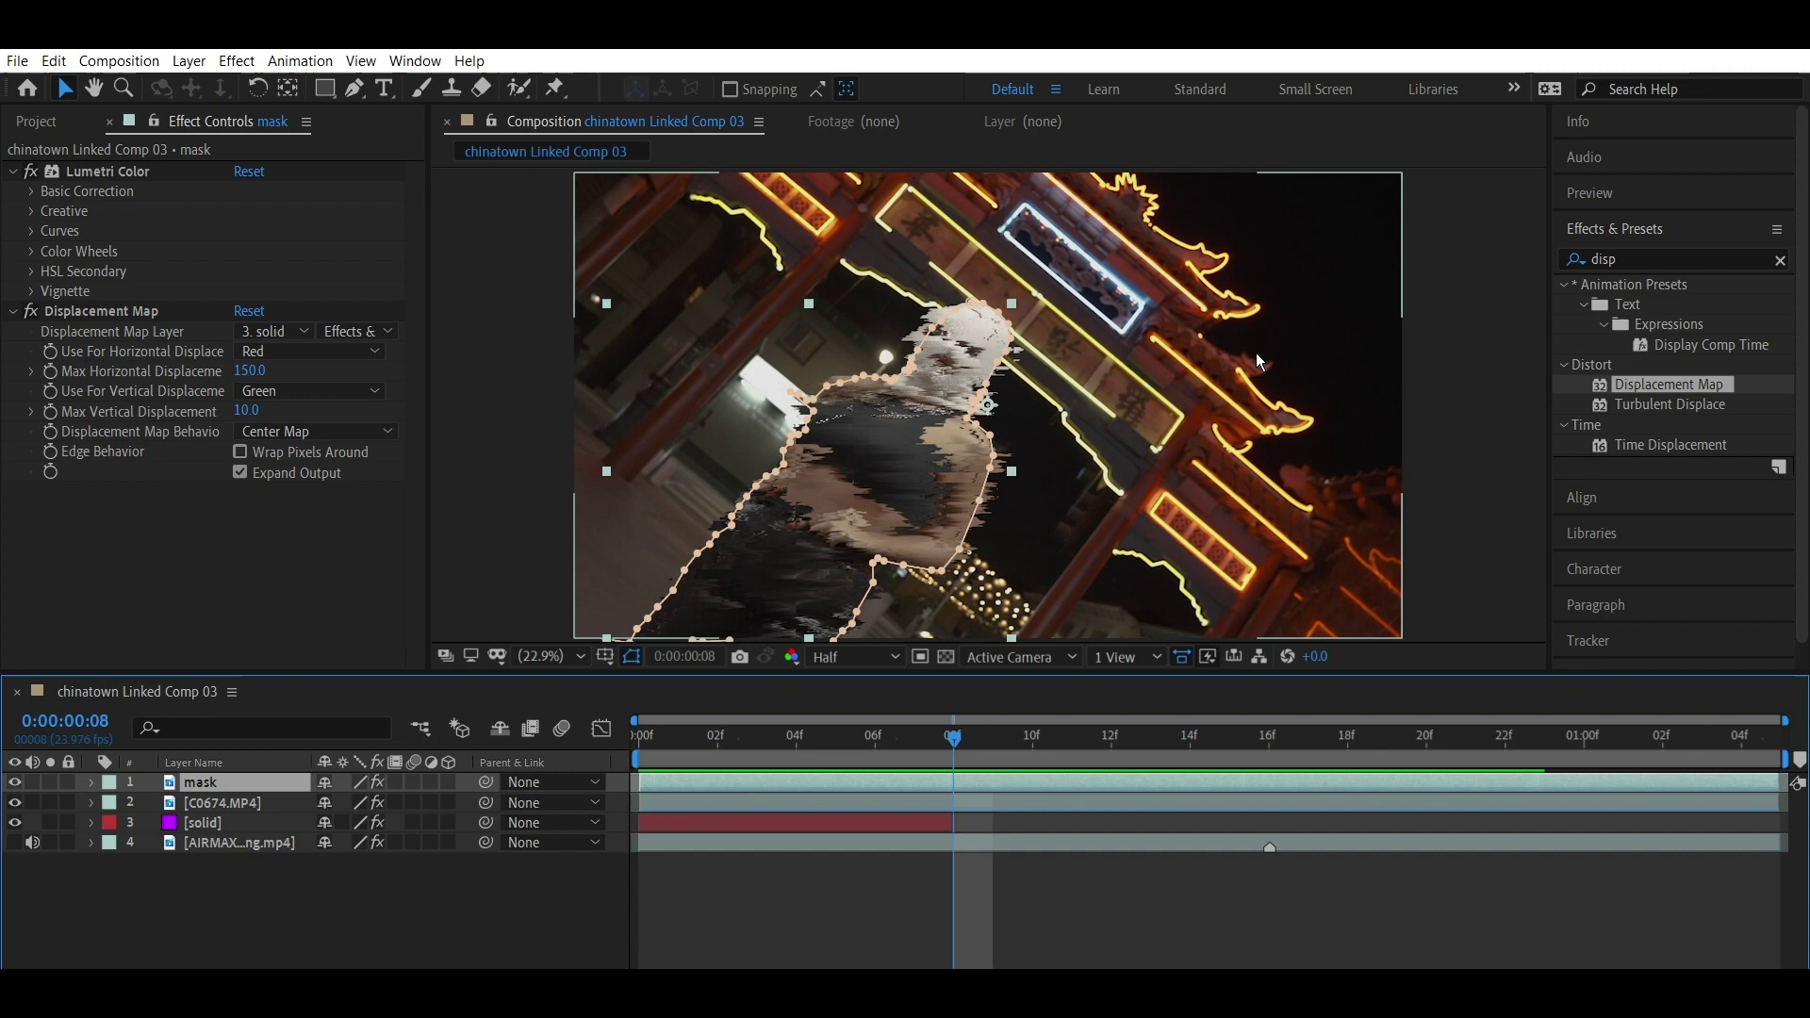
pyautogui.hotkey('ctrl', 'shift', 'd')
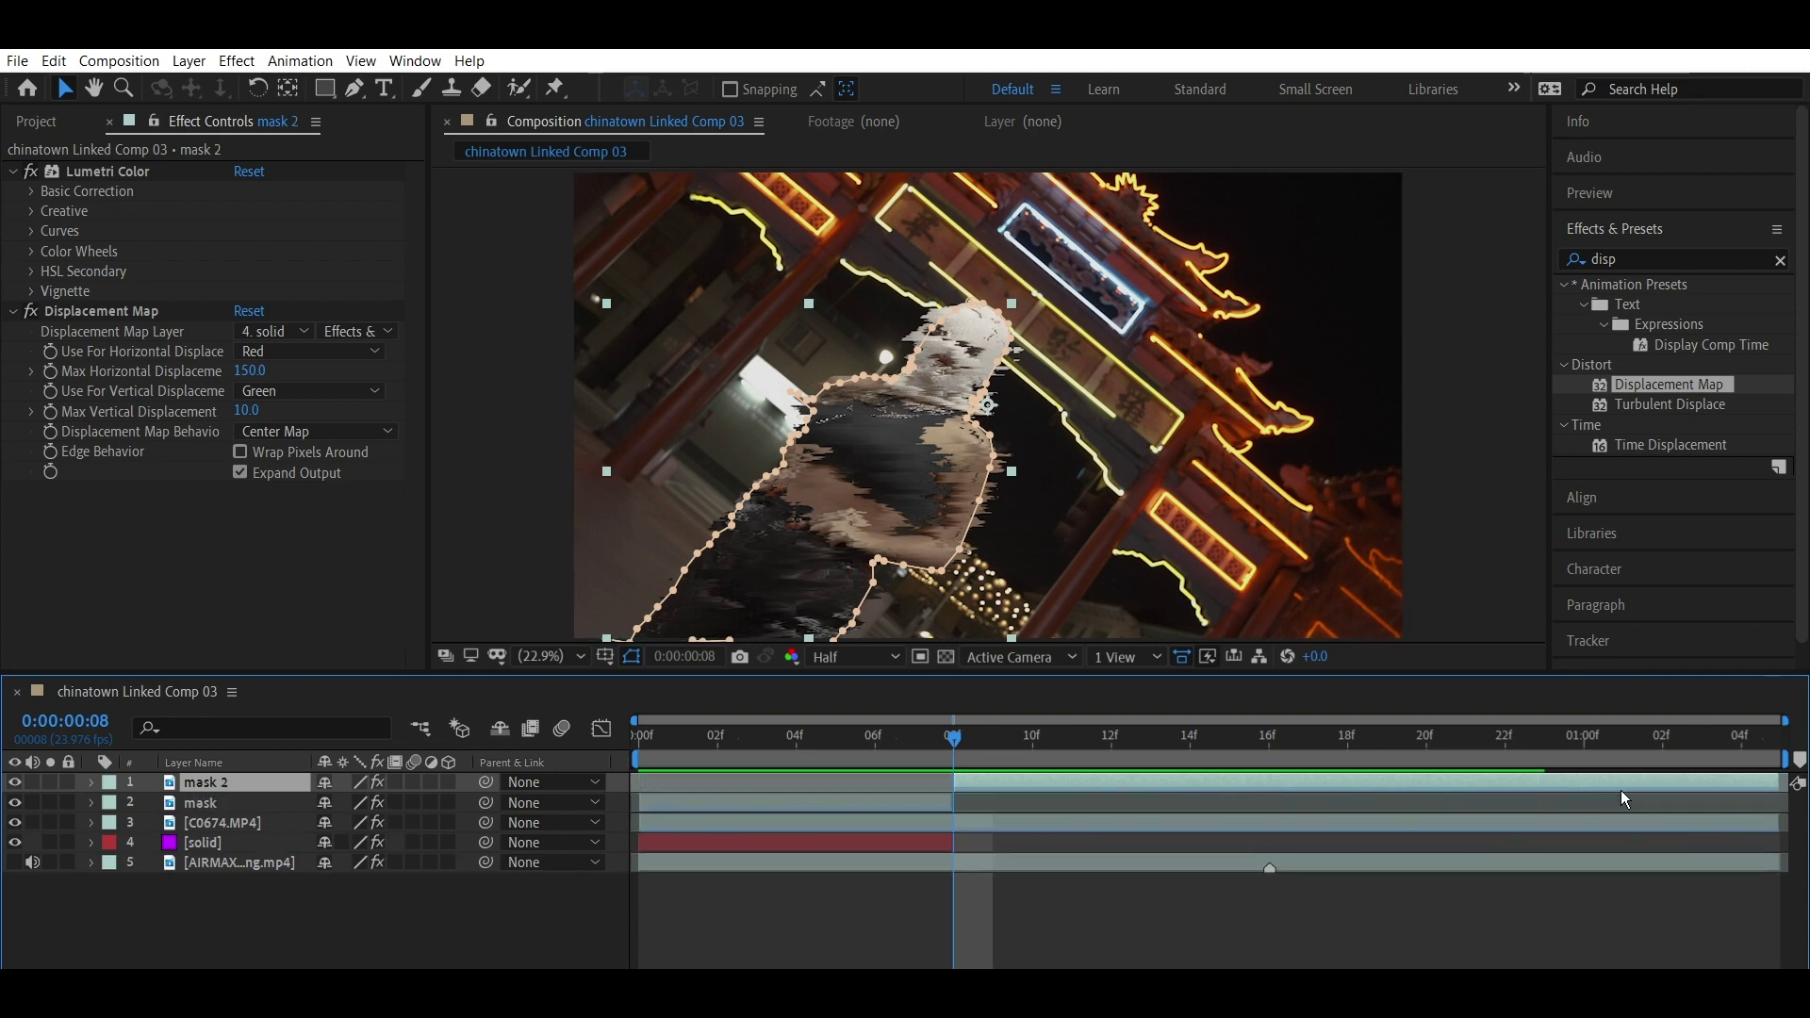
pyautogui.hotkey('ctrl', 'z')
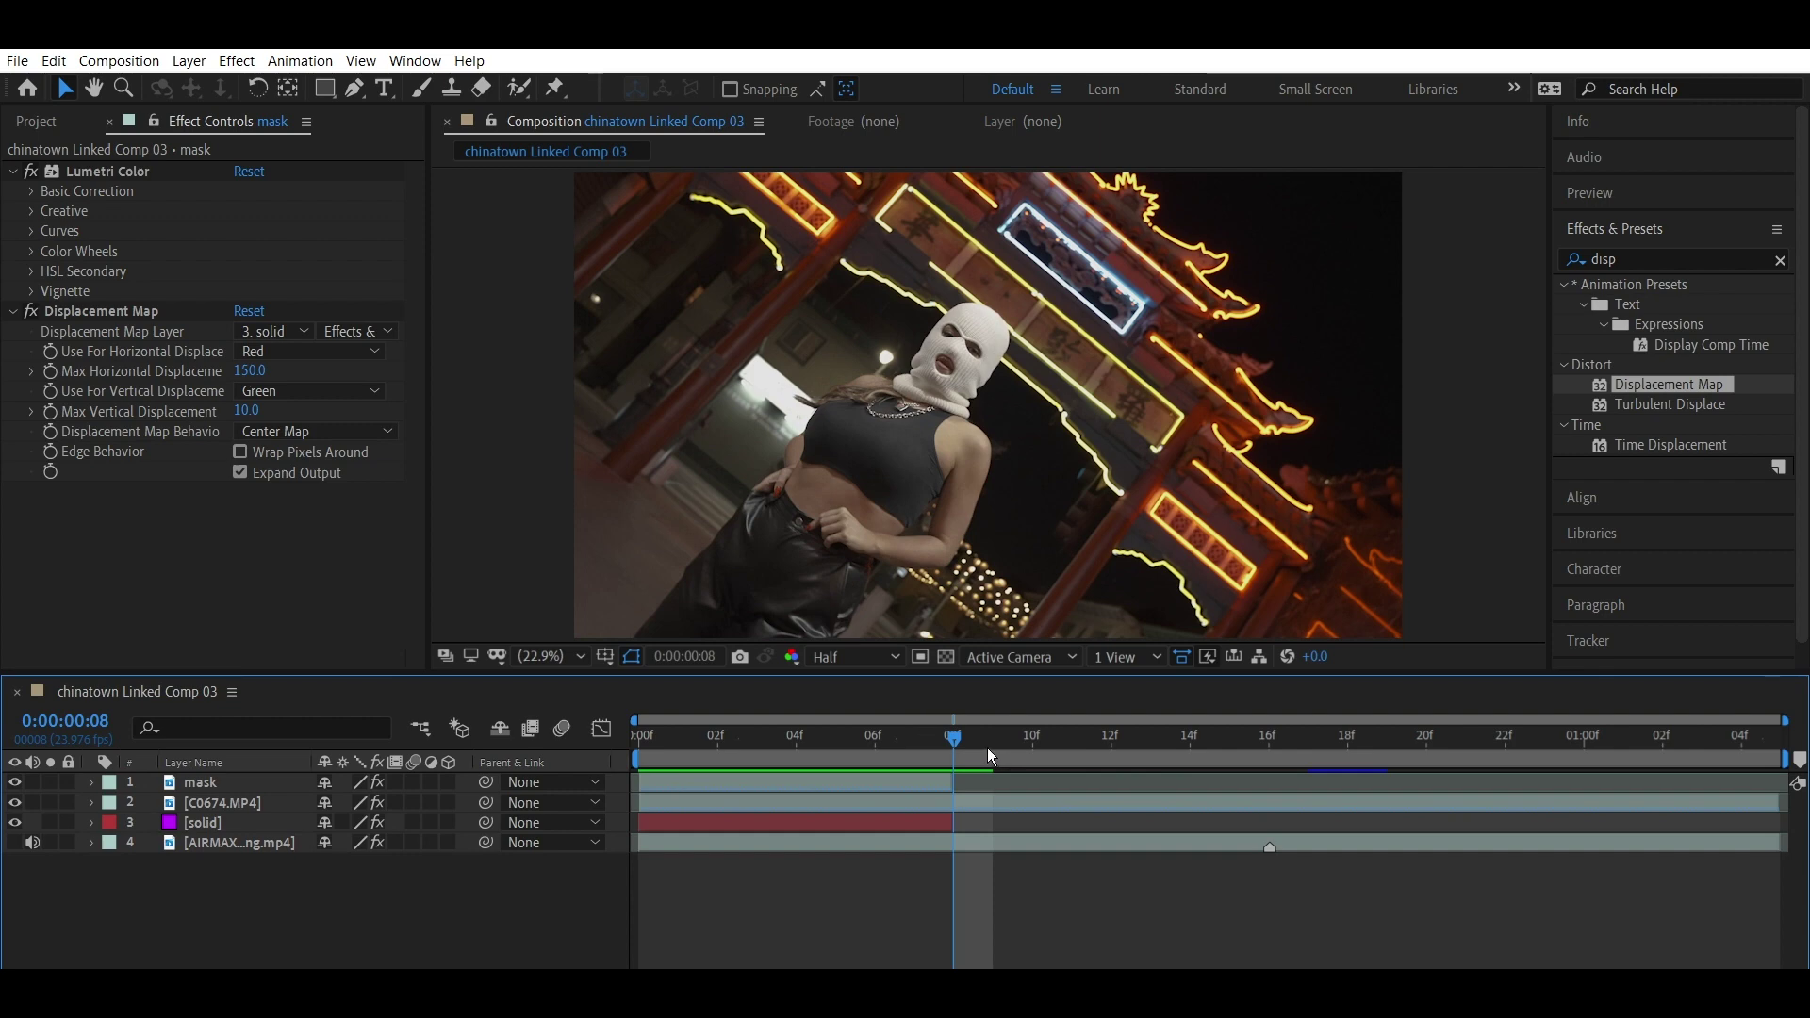
pyautogui.moveTo(988, 749); pyautogui.dragTo(619, 761)
pyautogui.press('space')
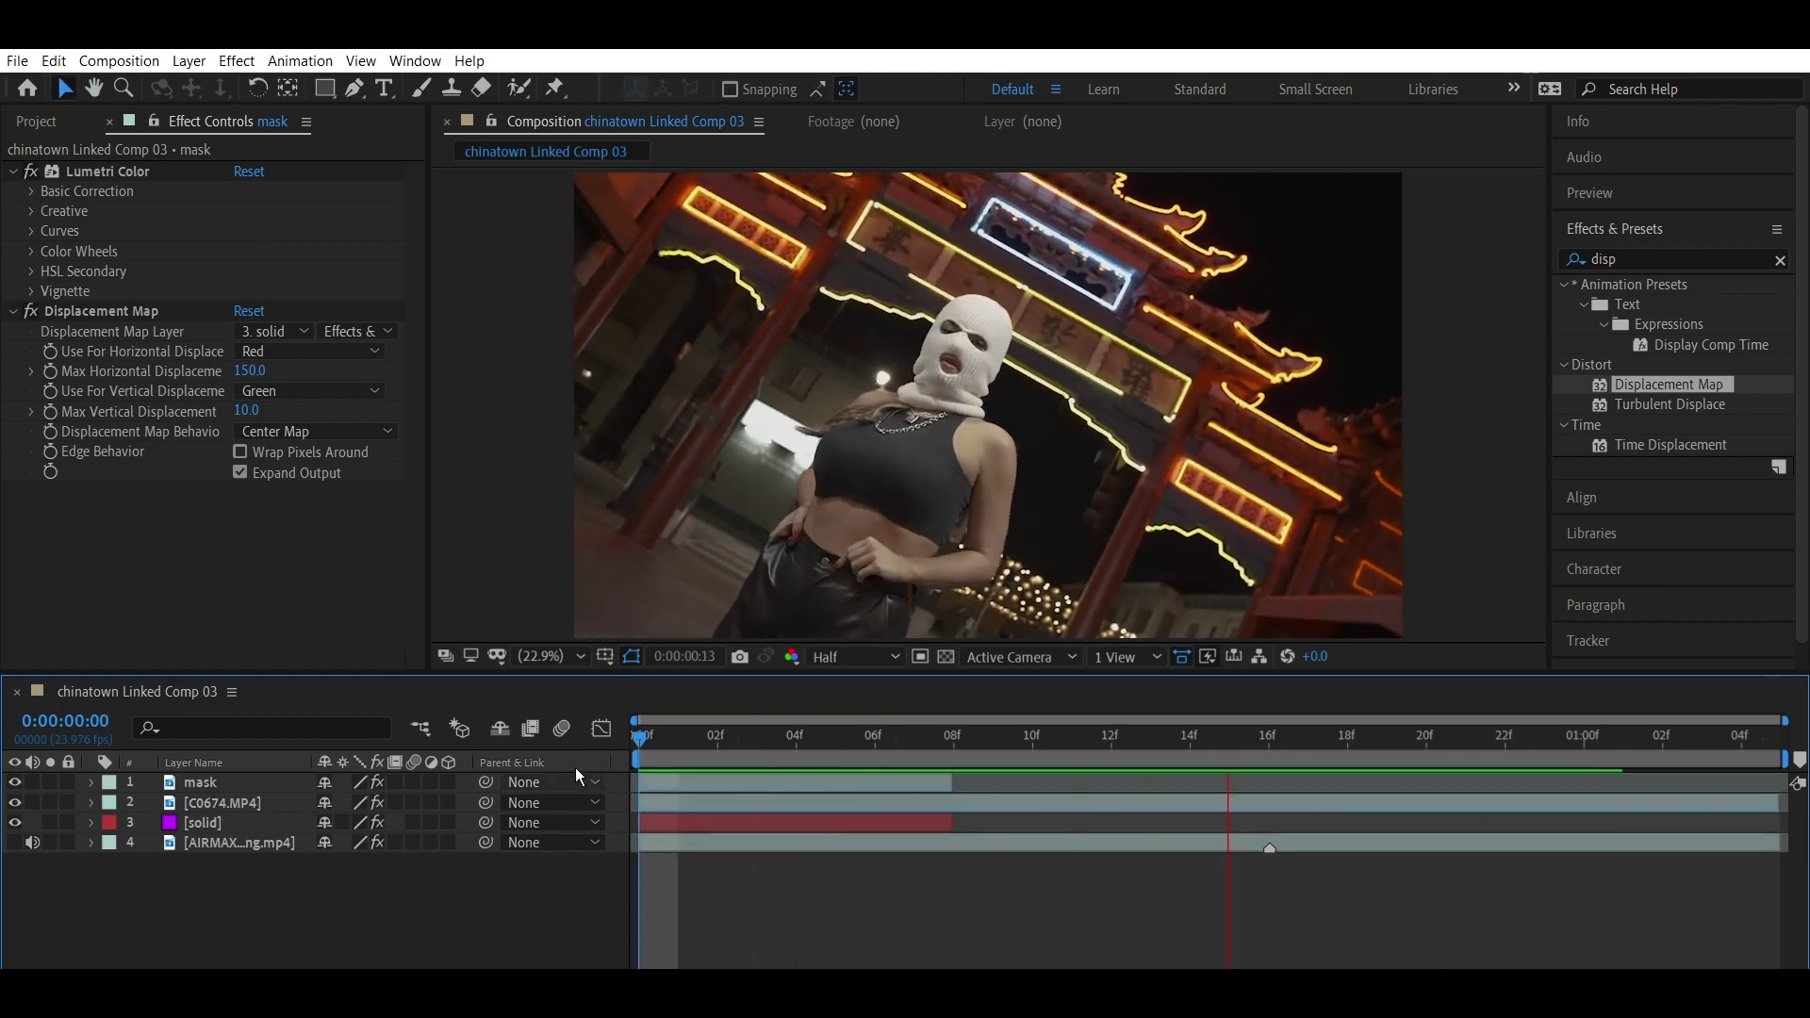
pyautogui.moveTo(948, 751); pyautogui.dragTo(1269, 738)
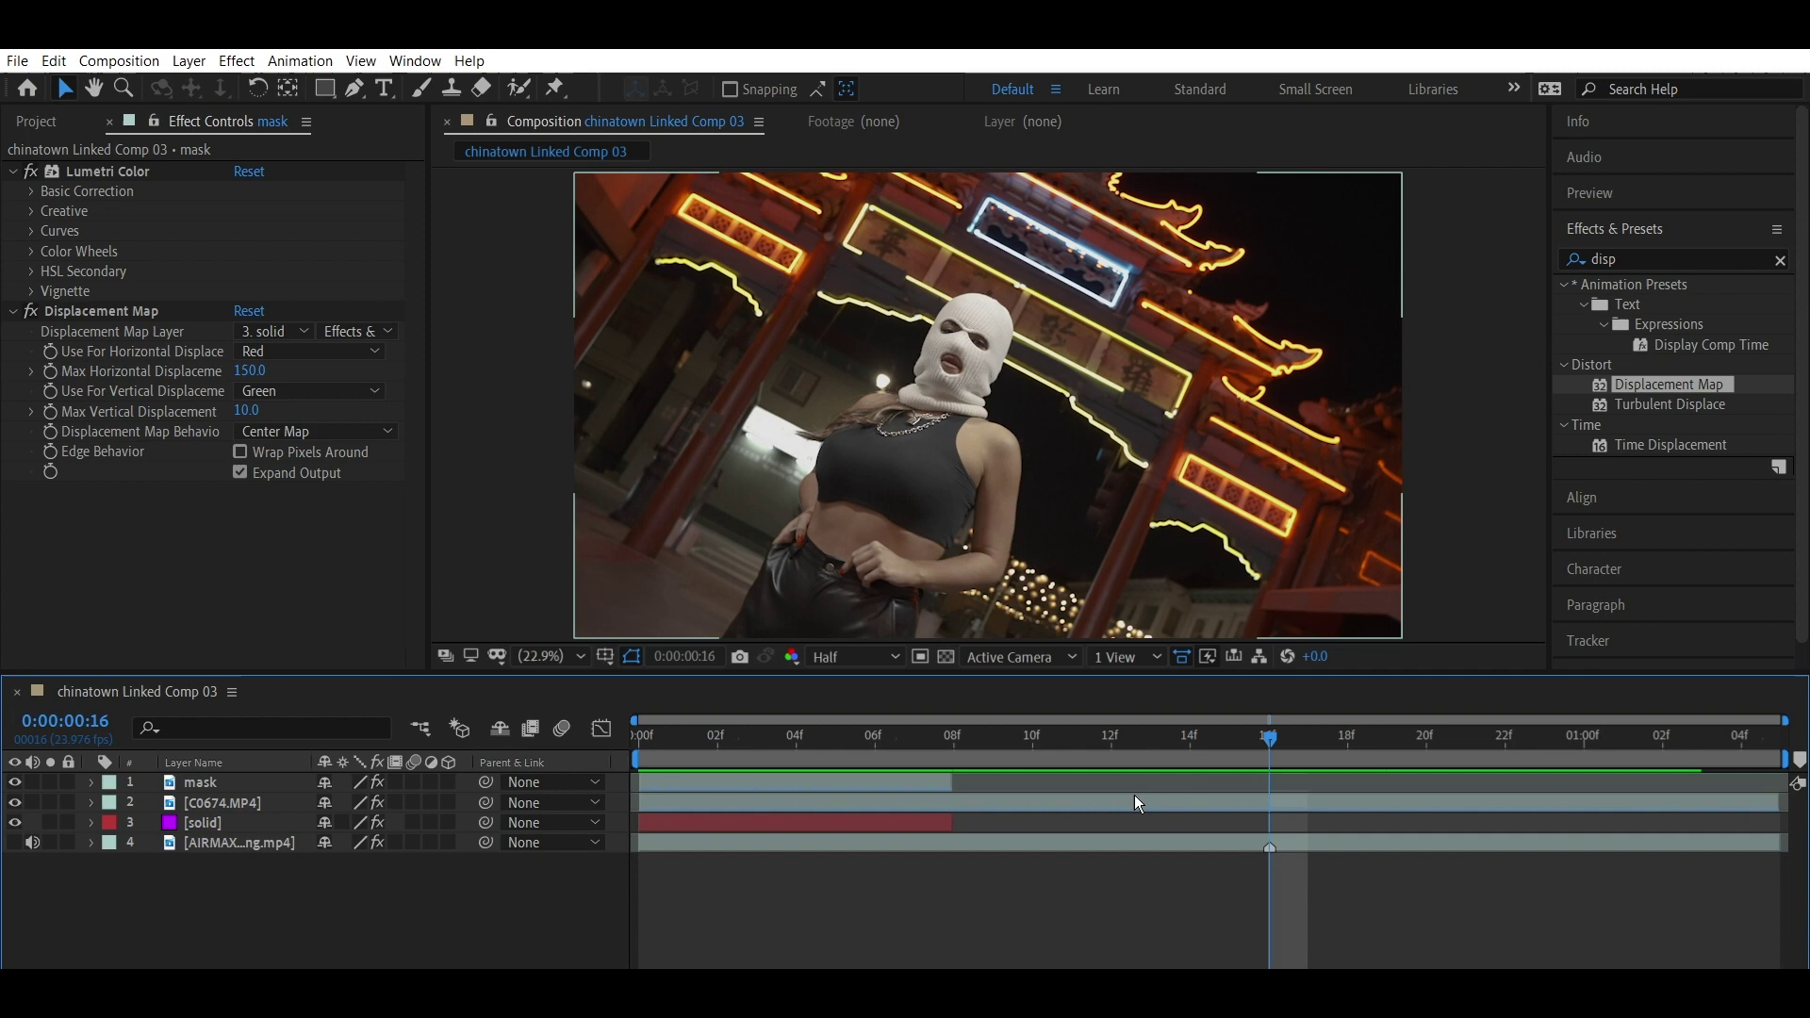
pyautogui.hotkey('ctrl', 'z')
pyautogui.press('Home')
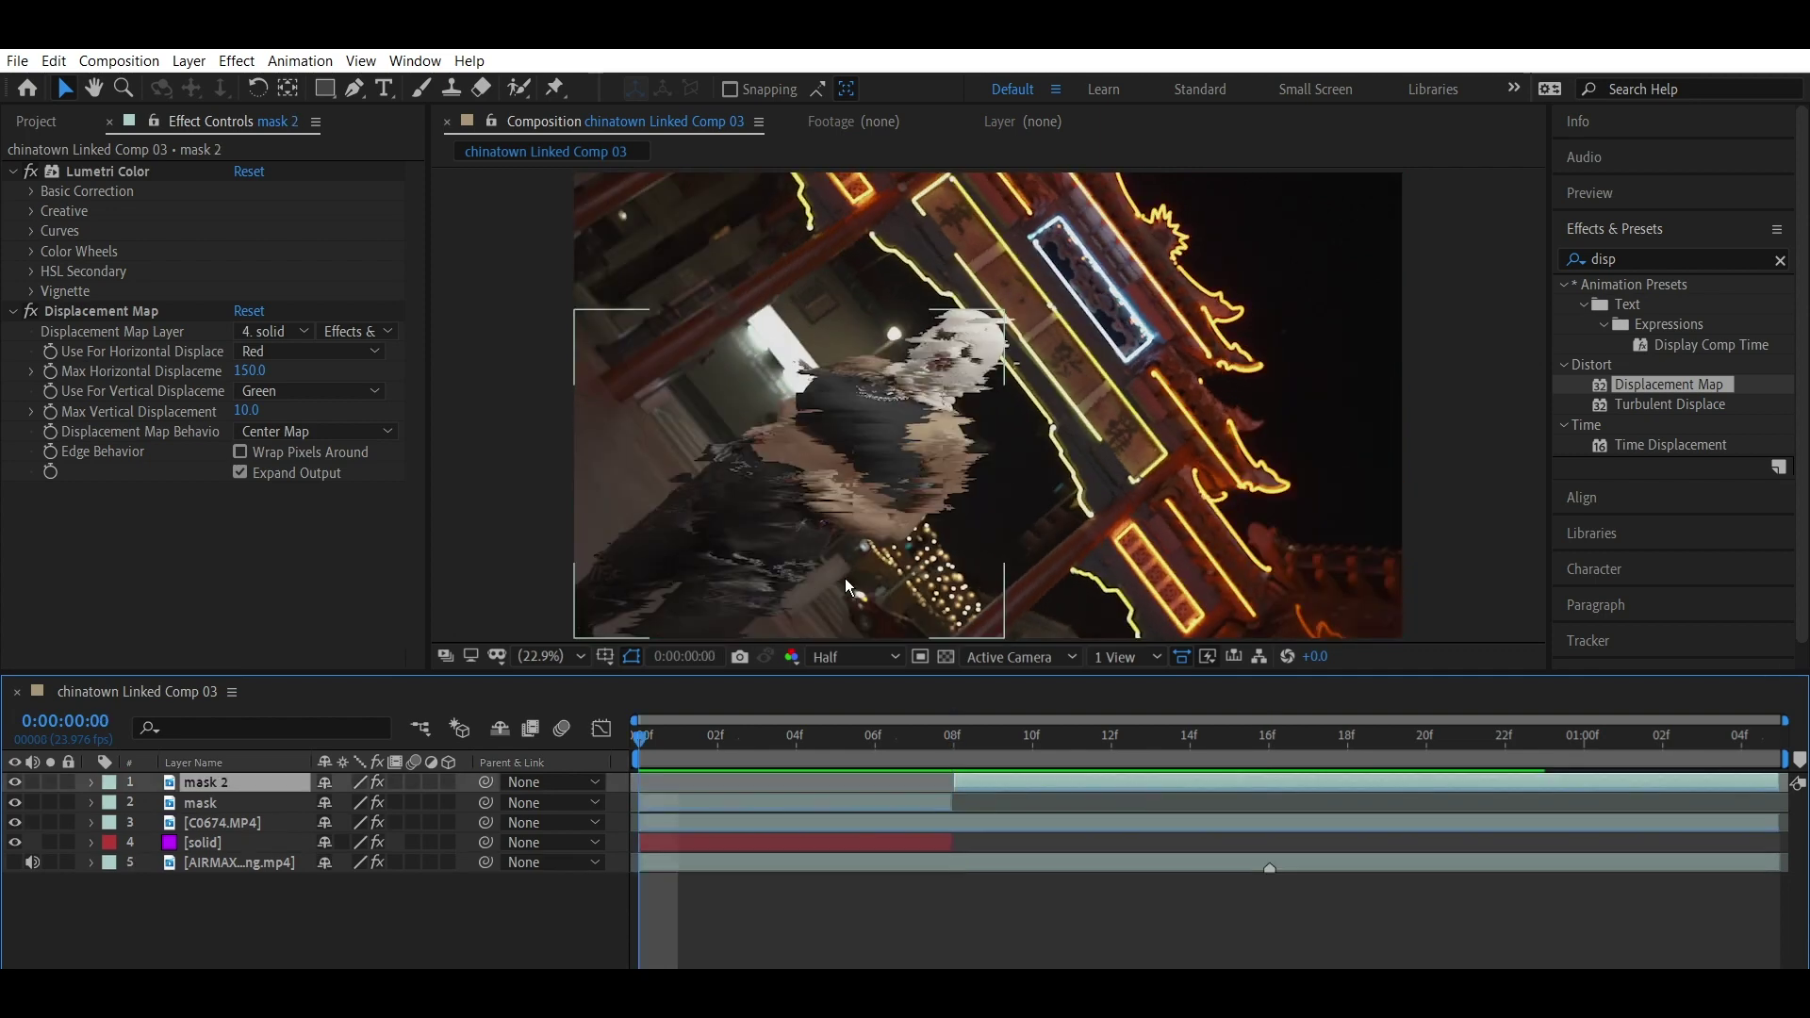
# Step: Select the solid layer and expand its Fractal Noise settings in Effect Controls
pyautogui.click(91, 782)
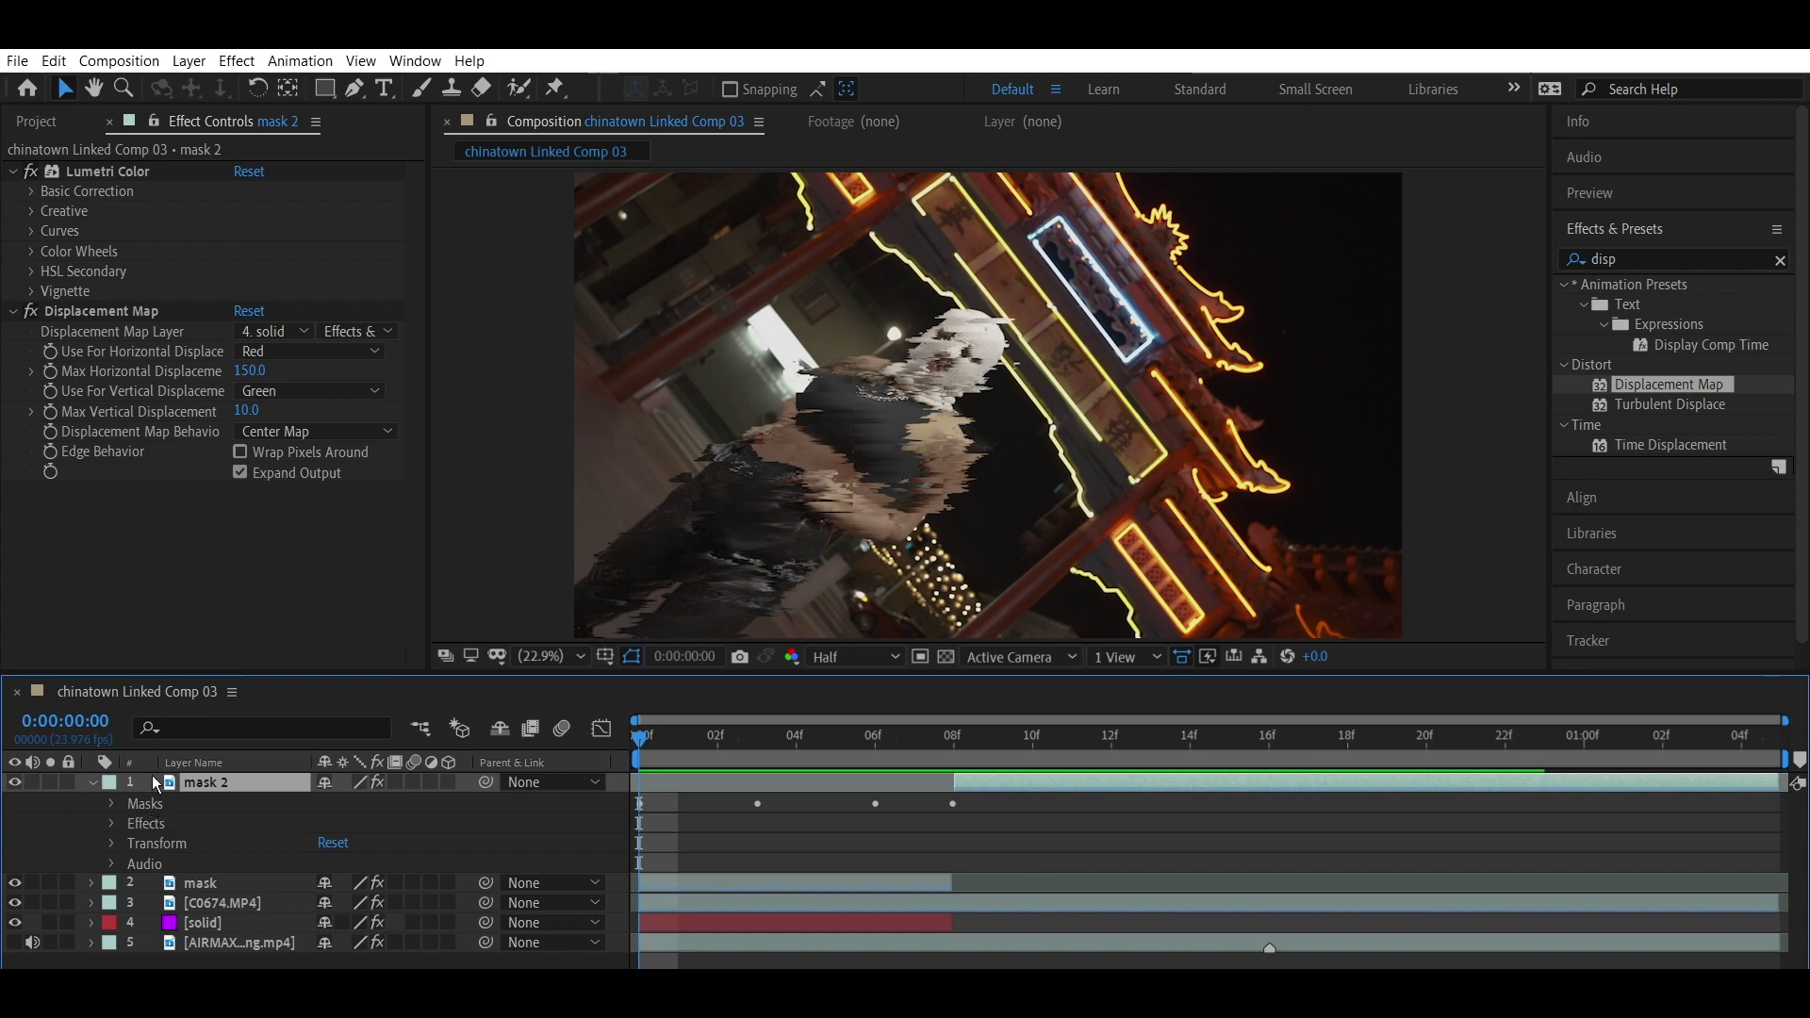
pyautogui.click(217, 922)
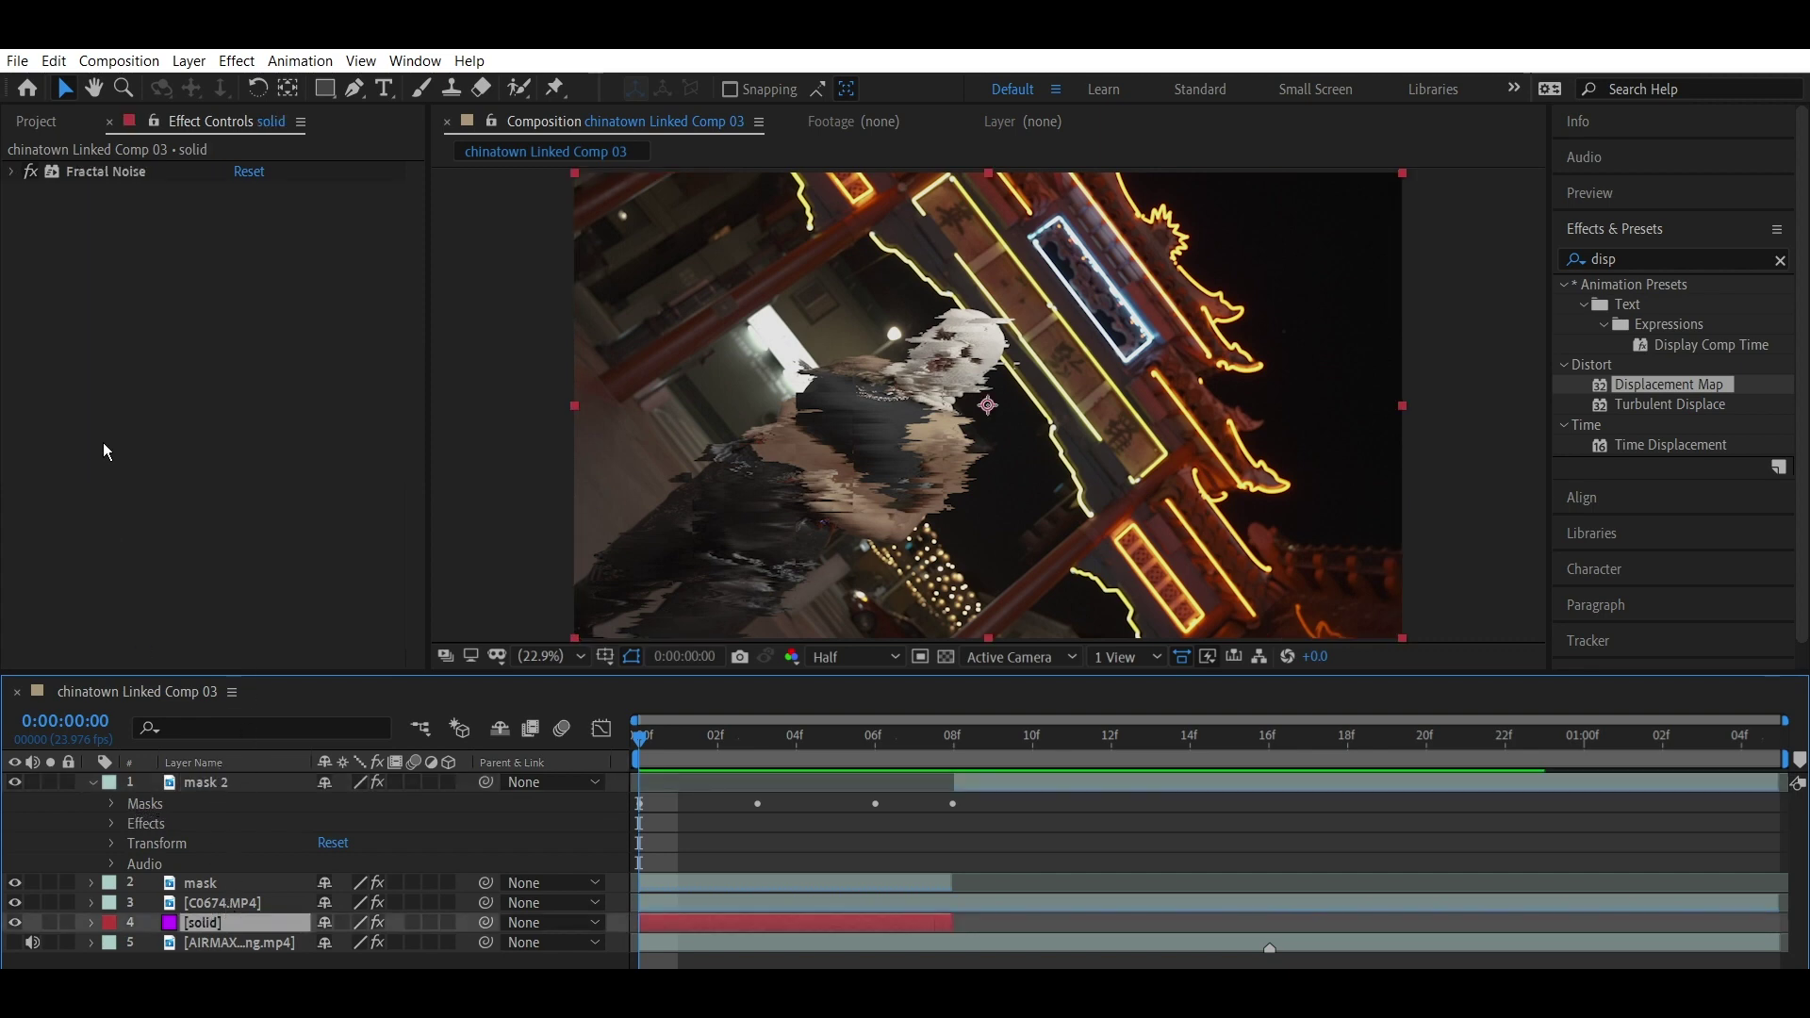
pyautogui.click(106, 170)
pyautogui.click(11, 170)
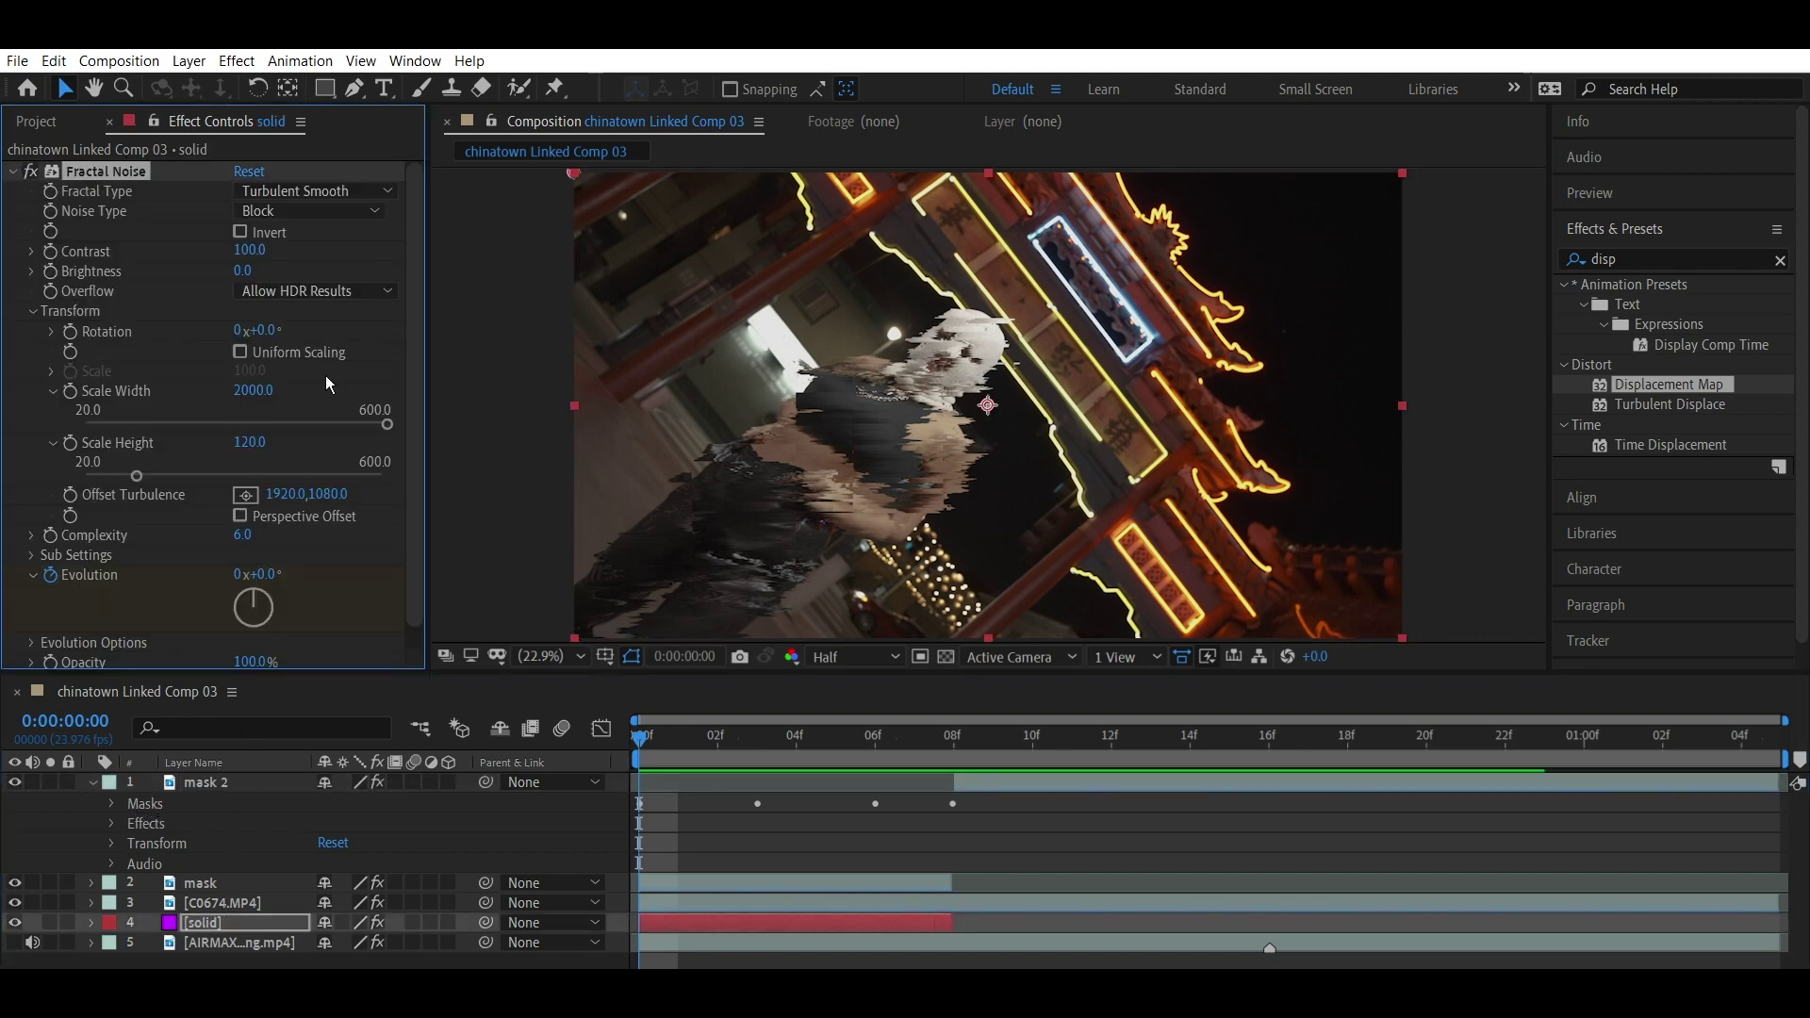
# Step: Try Linear noise type on the solid, then set it back to Block
pyautogui.click(370, 213)
pyautogui.click(365, 234)
pyautogui.click(351, 217)
pyautogui.click(337, 191)
# Step: Try the Basic, Swirly and Subscale fractal types, then restore Turbulent Smooth
pyautogui.click(348, 197)
pyautogui.click(353, 178)
pyautogui.hotkey('ctrl', 'z')
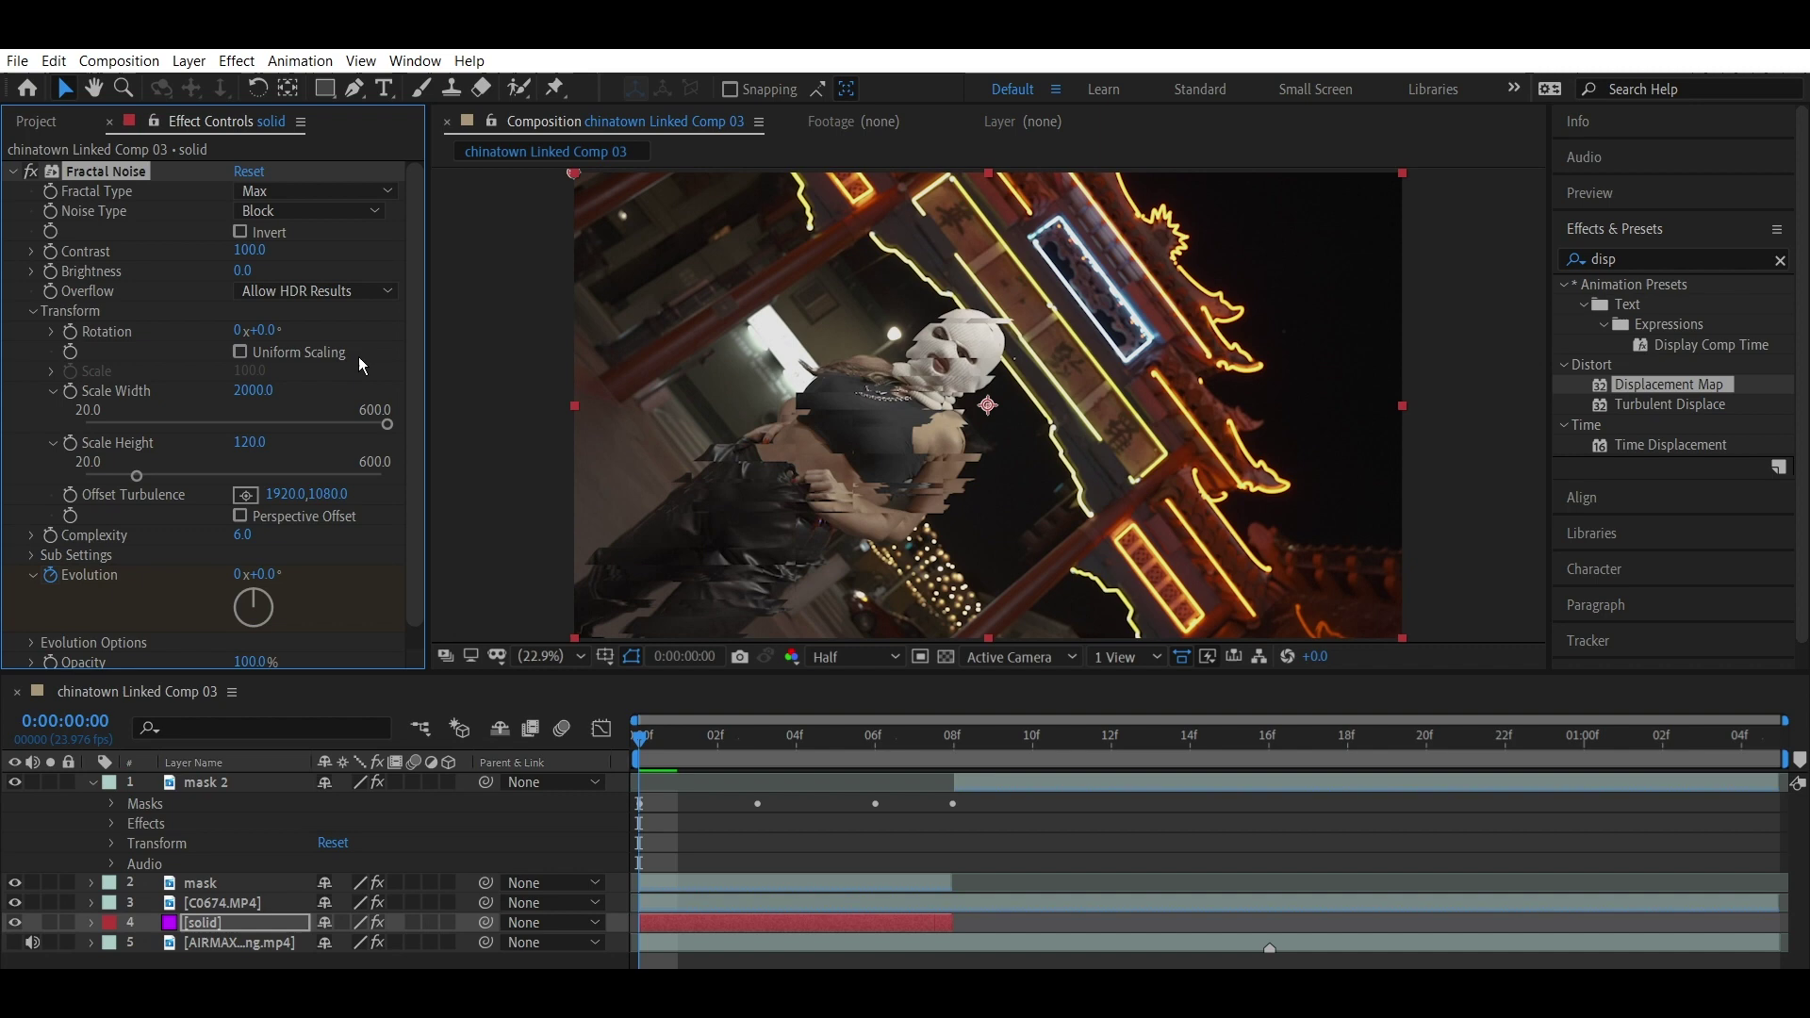
pyautogui.click(331, 184)
pyautogui.click(336, 417)
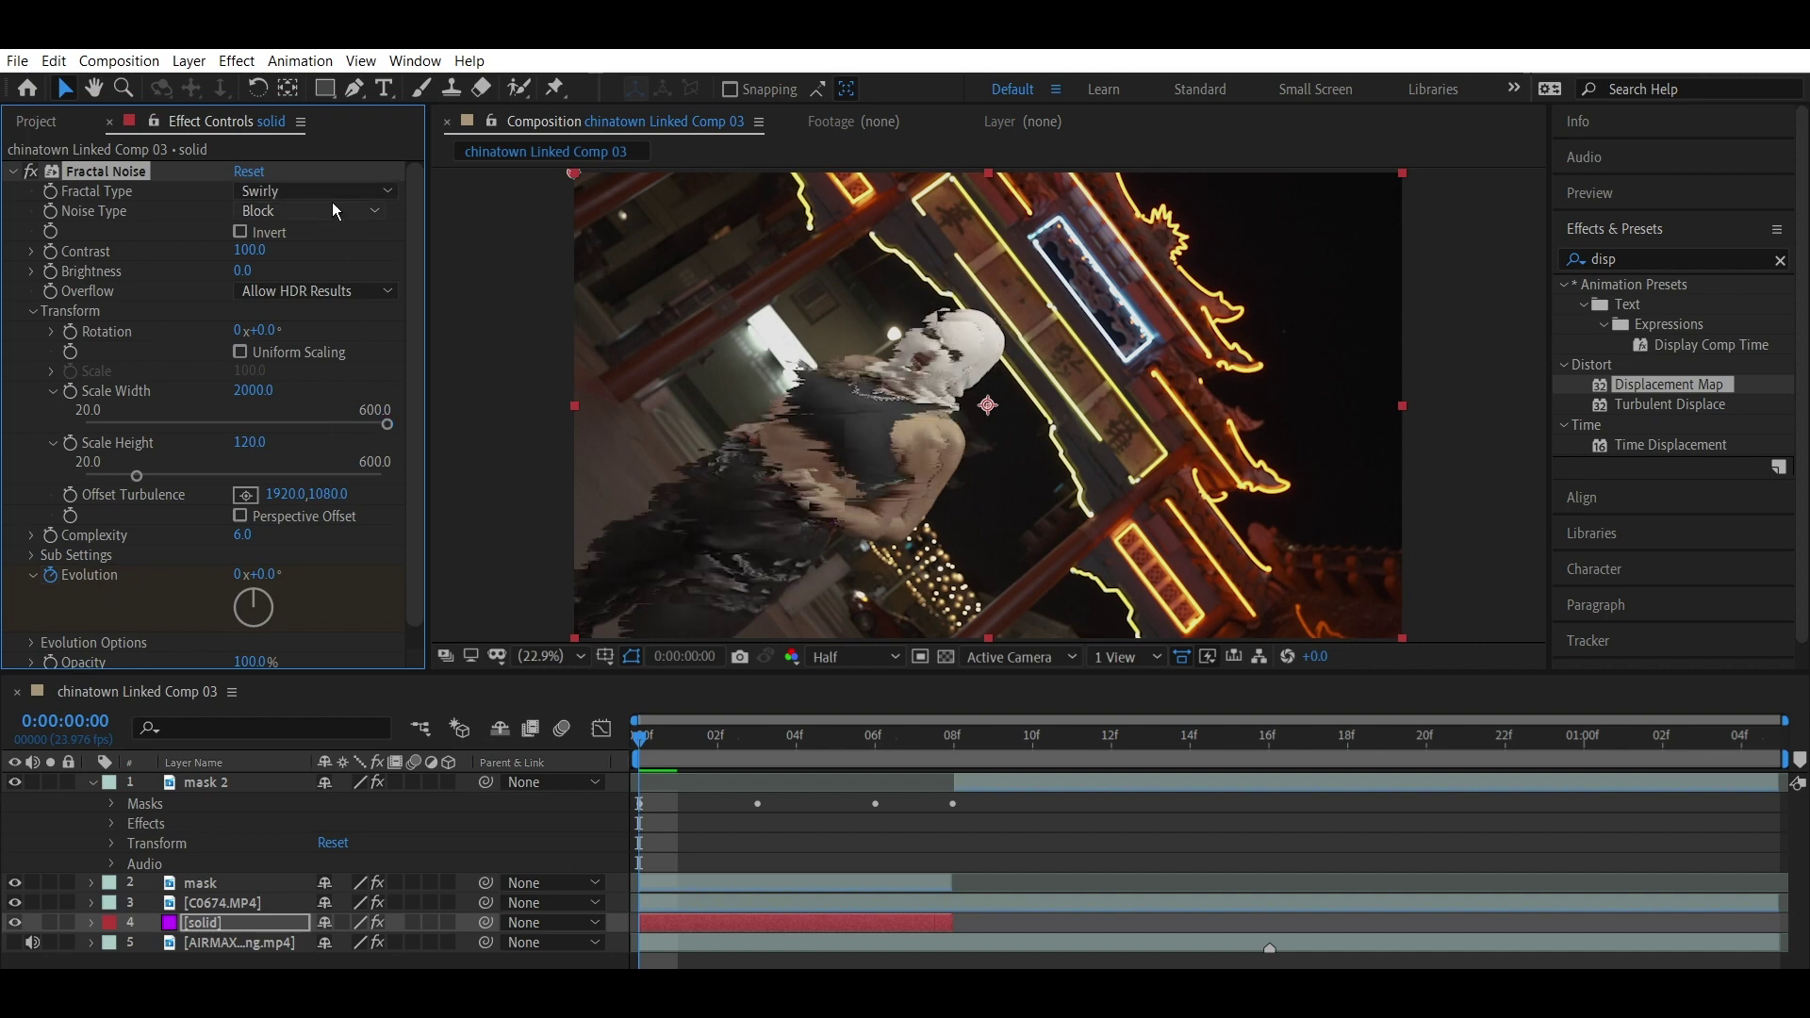
pyautogui.click(360, 523)
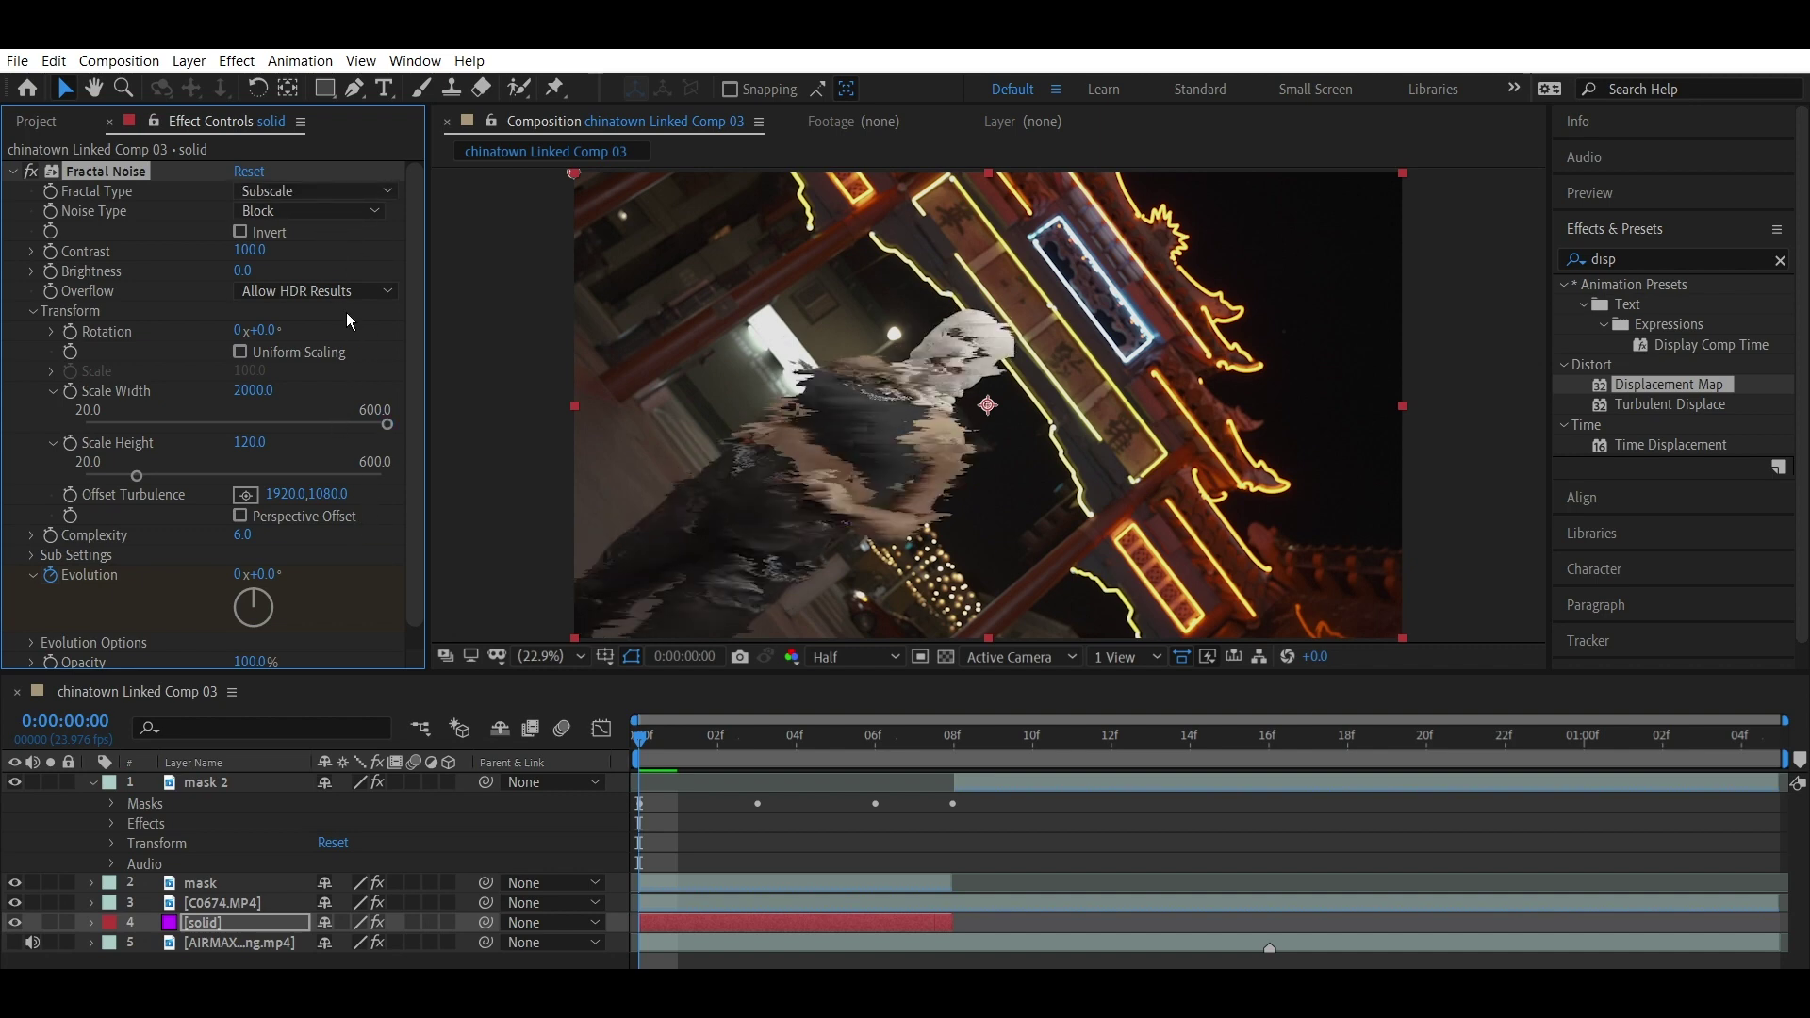
pyautogui.moveTo(695, 741); pyautogui.dragTo(632, 743)
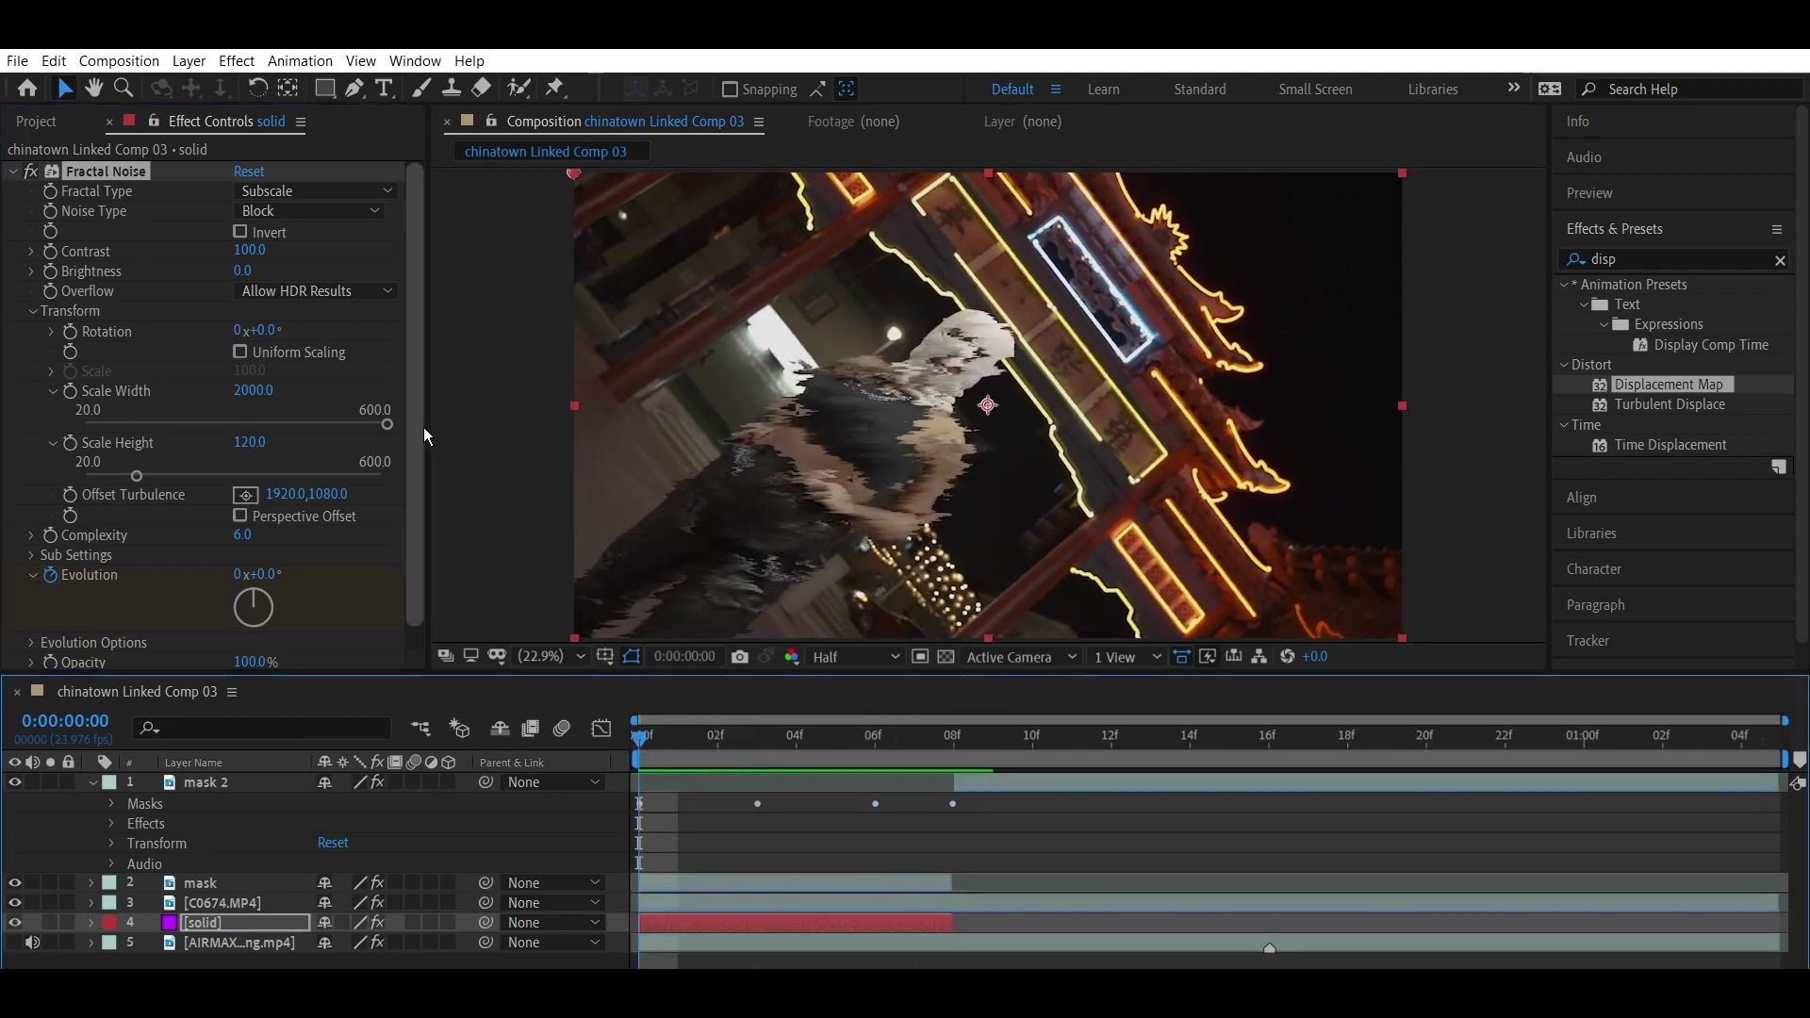
pyautogui.click(372, 179)
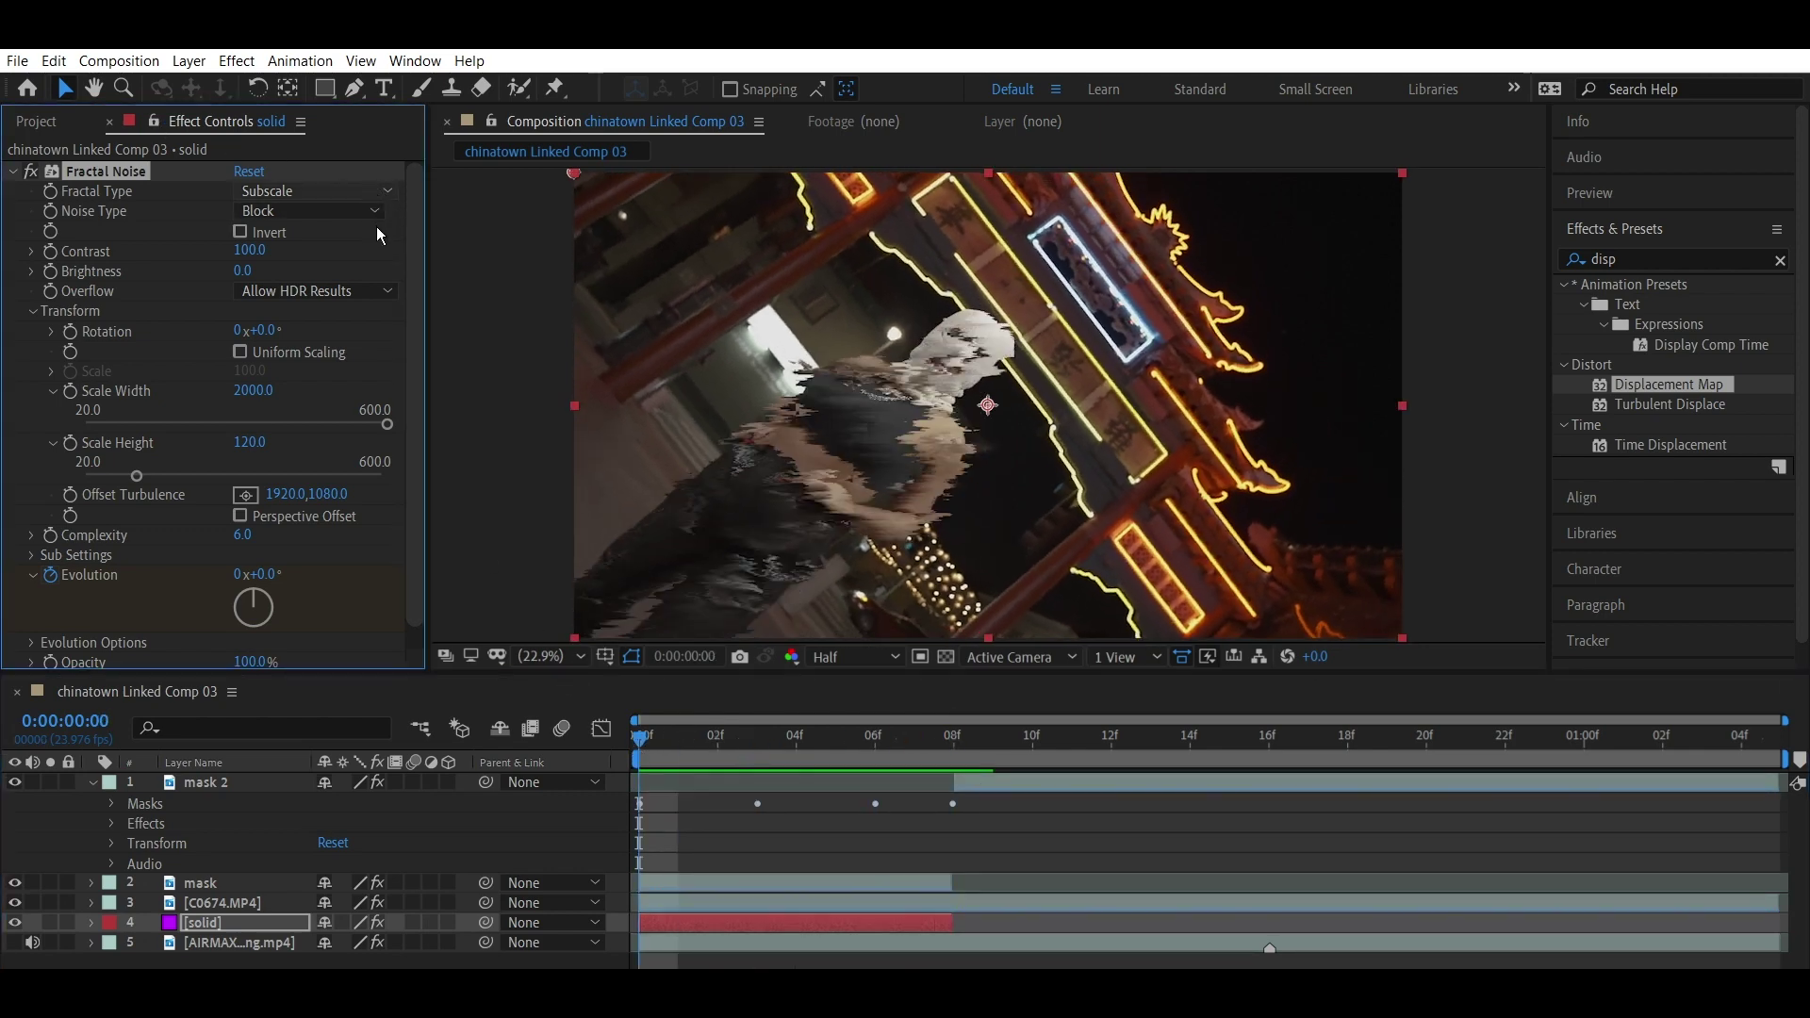
pyautogui.hotkey('ctrl', 'z')
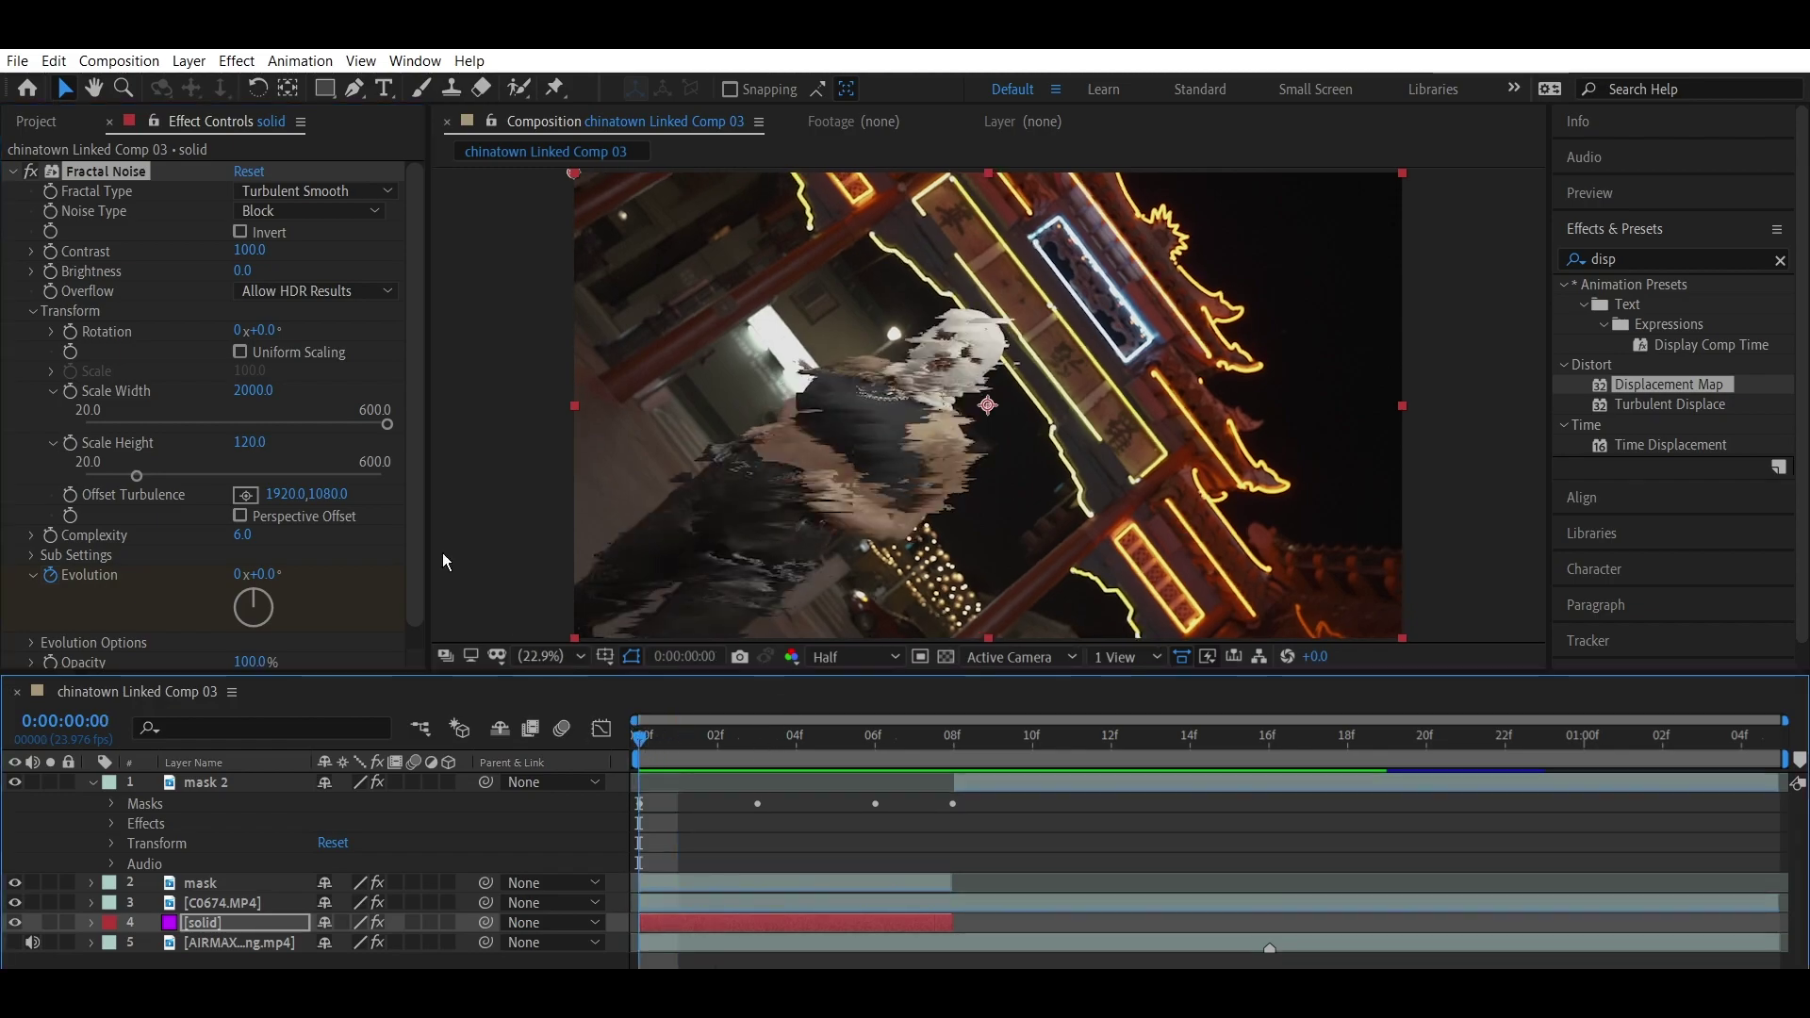